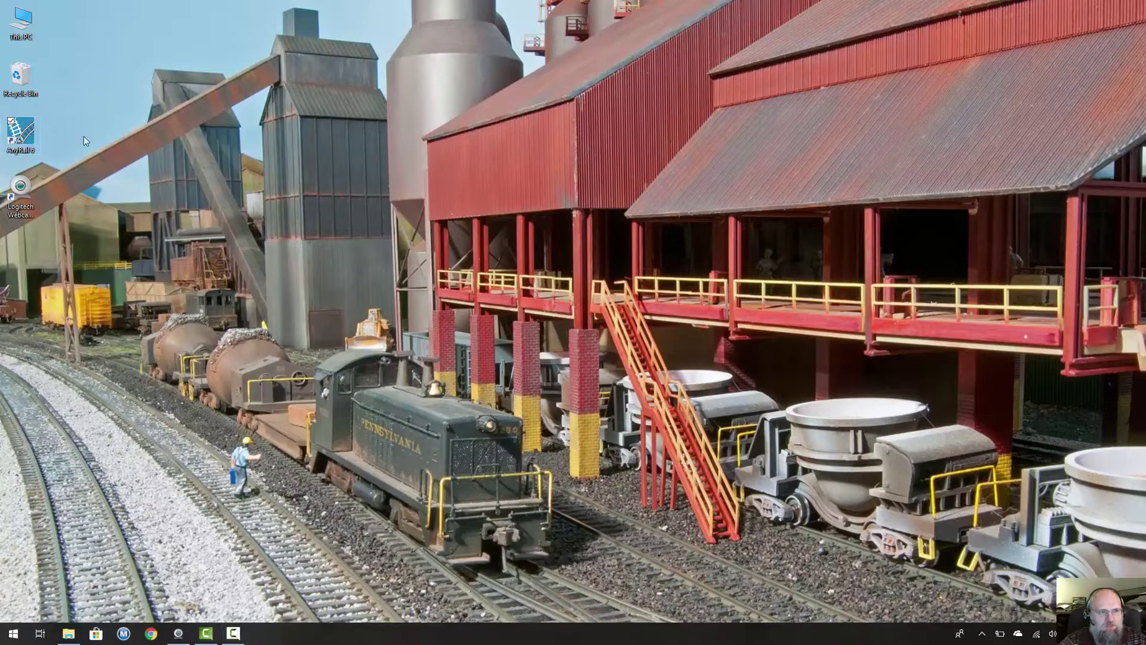
Step: Start AnyRail and close the H0 Bachmann E-Z Track library and the layers list to clear the work area
double_click(20, 133)
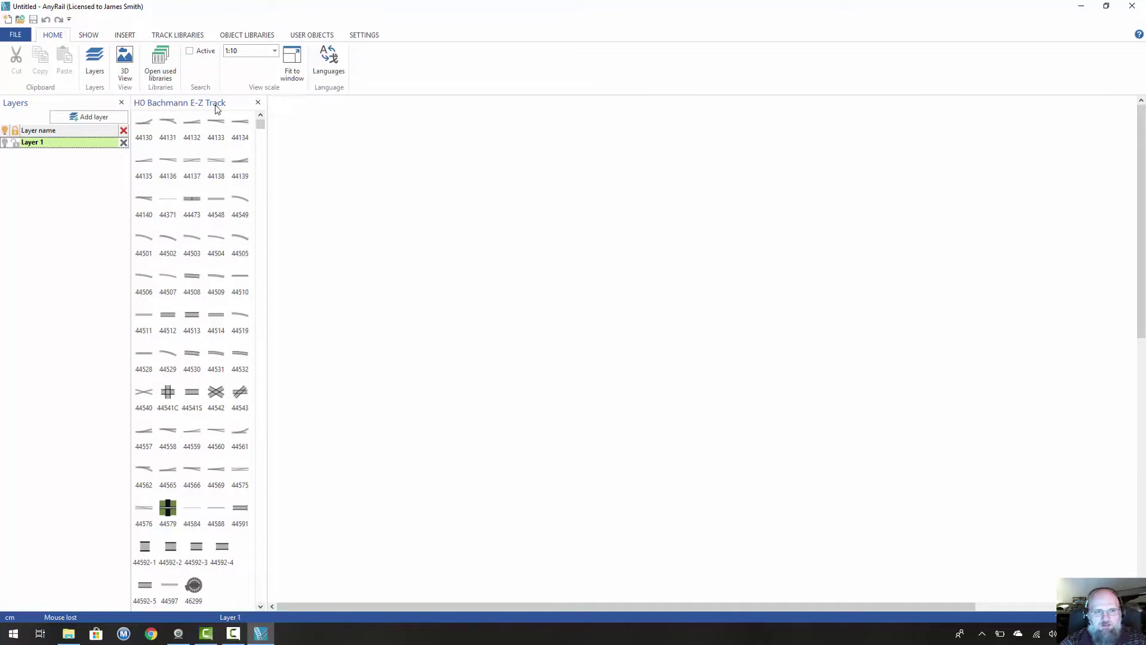
left_click(258, 102)
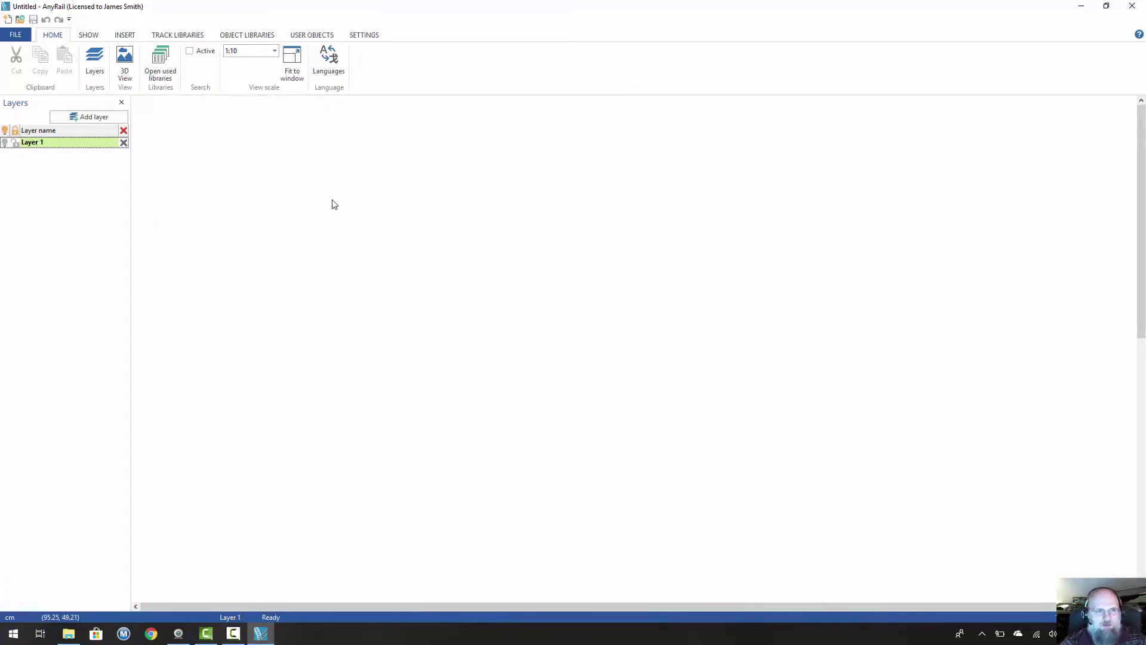
left_click(122, 102)
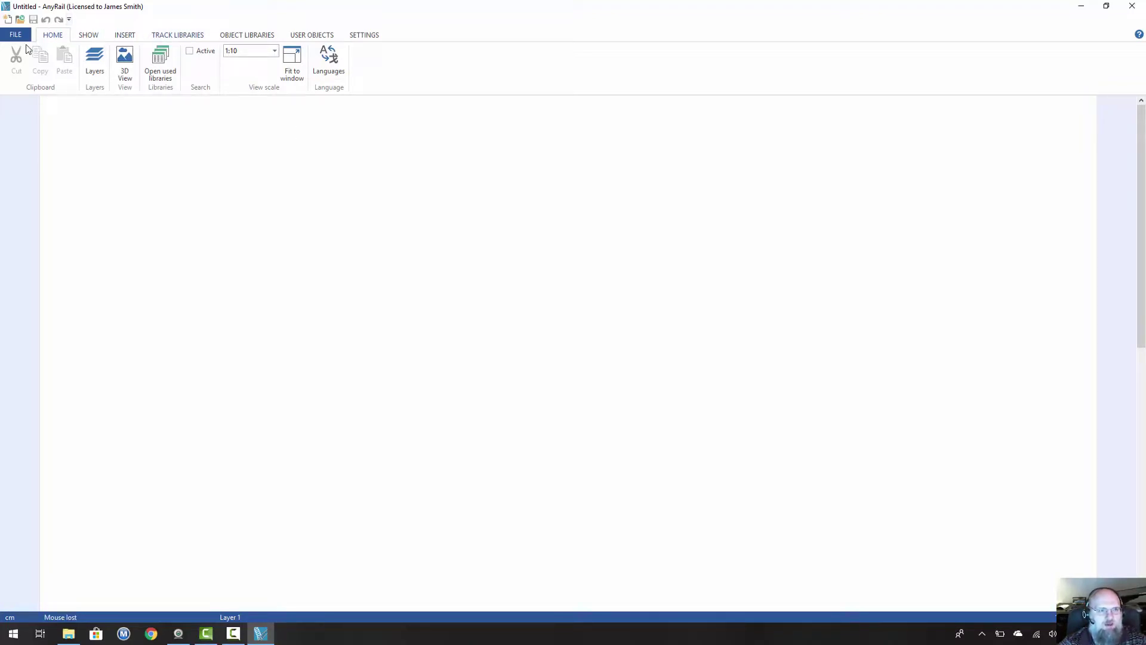
Step: Review the available export formats and the general user interface options of the program
left_click(11, 36)
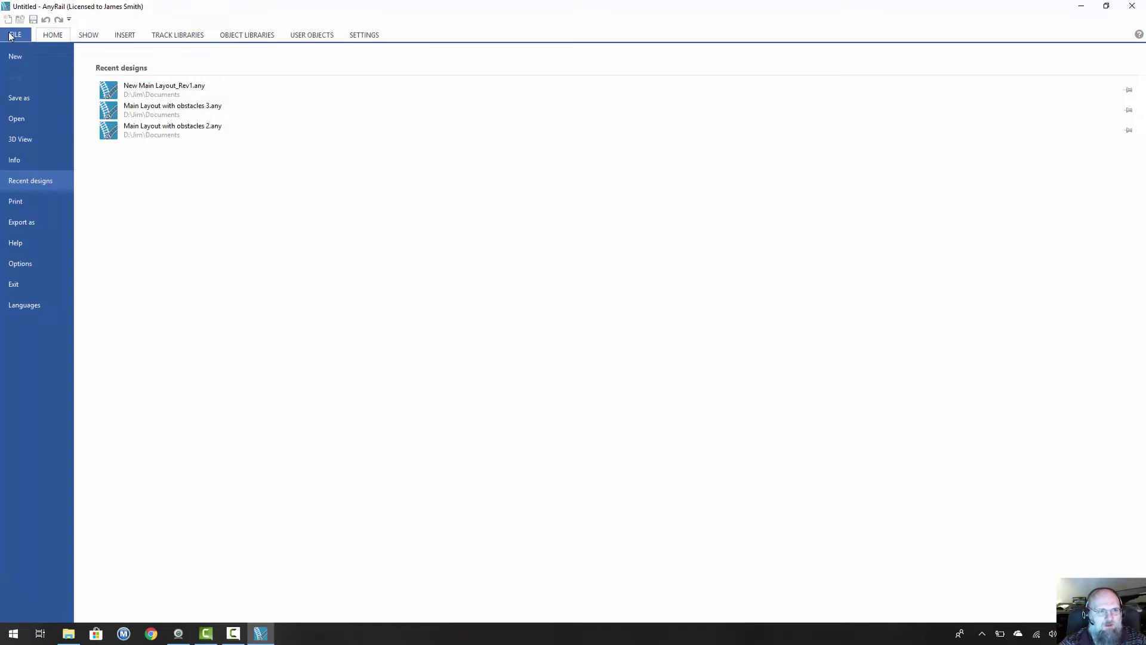
left_click(34, 222)
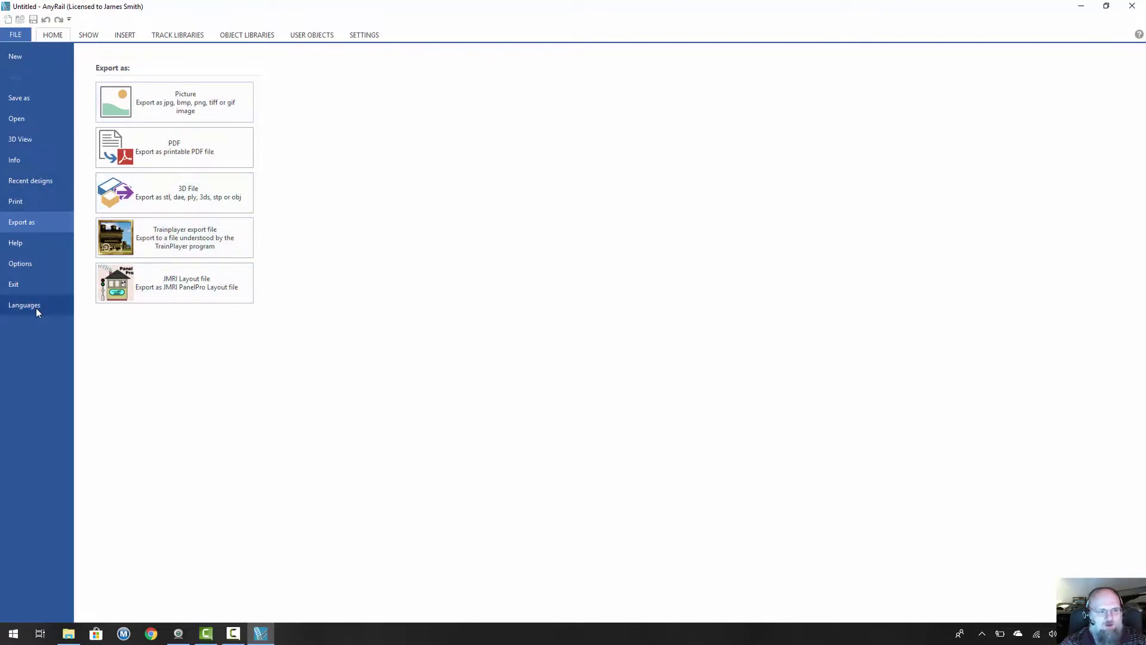
left_click(31, 266)
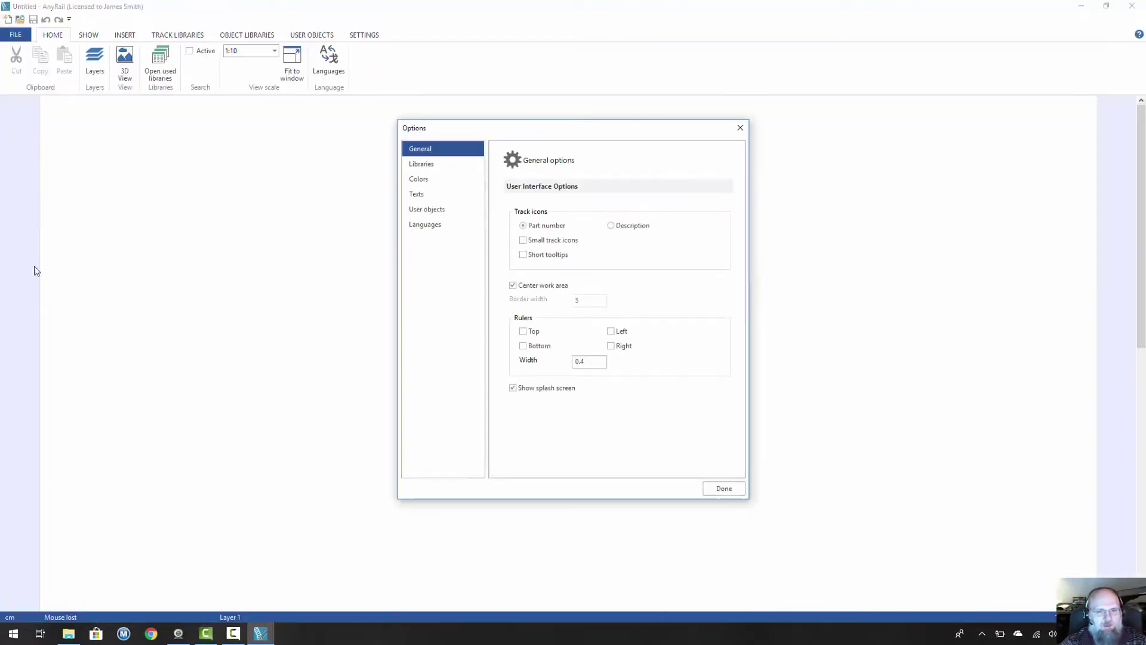
left_click_drag(566, 136, 449, 136)
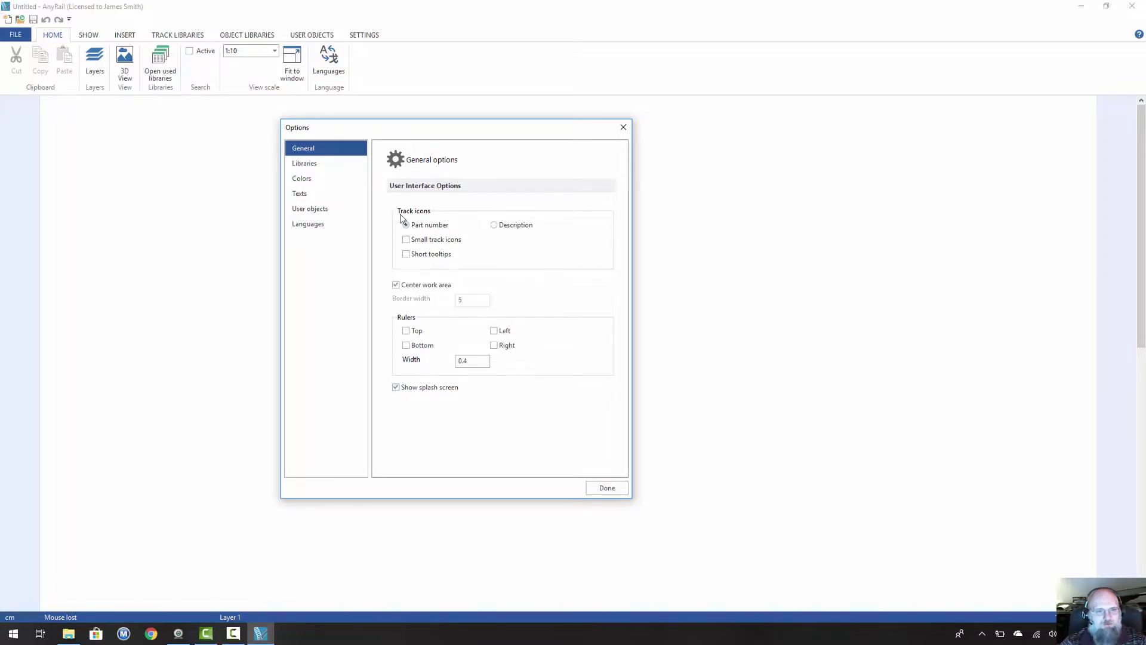
Step: Limit the displayed track and object libraries to H0 by turning off all other scales and categories
left_click(323, 169)
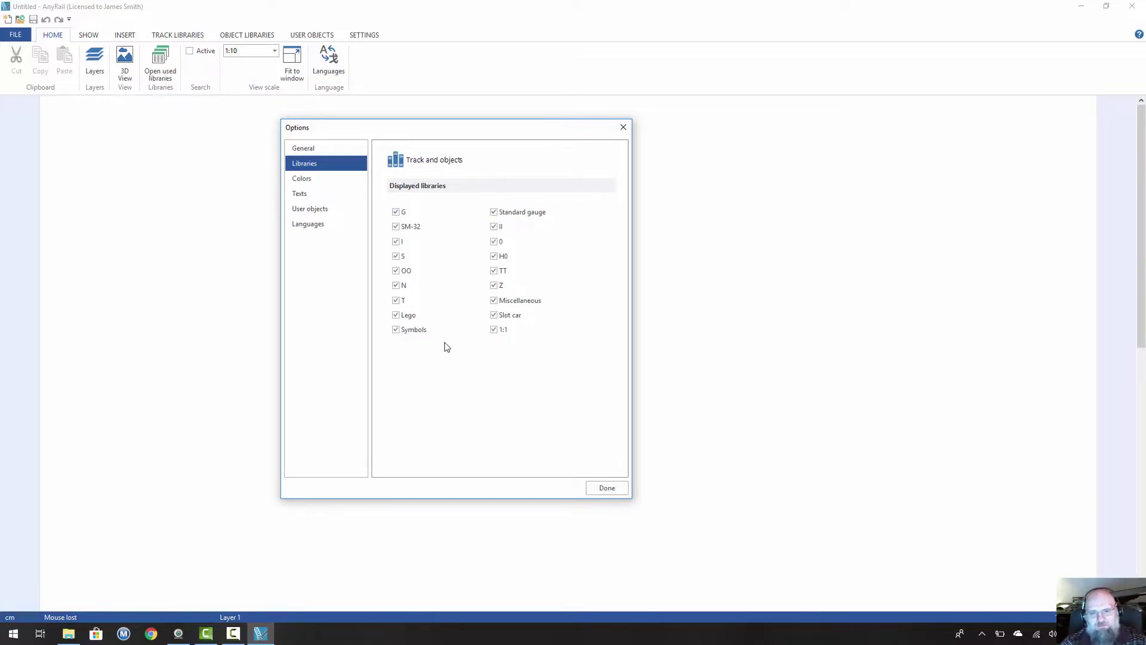
left_click(395, 212)
left_click(396, 228)
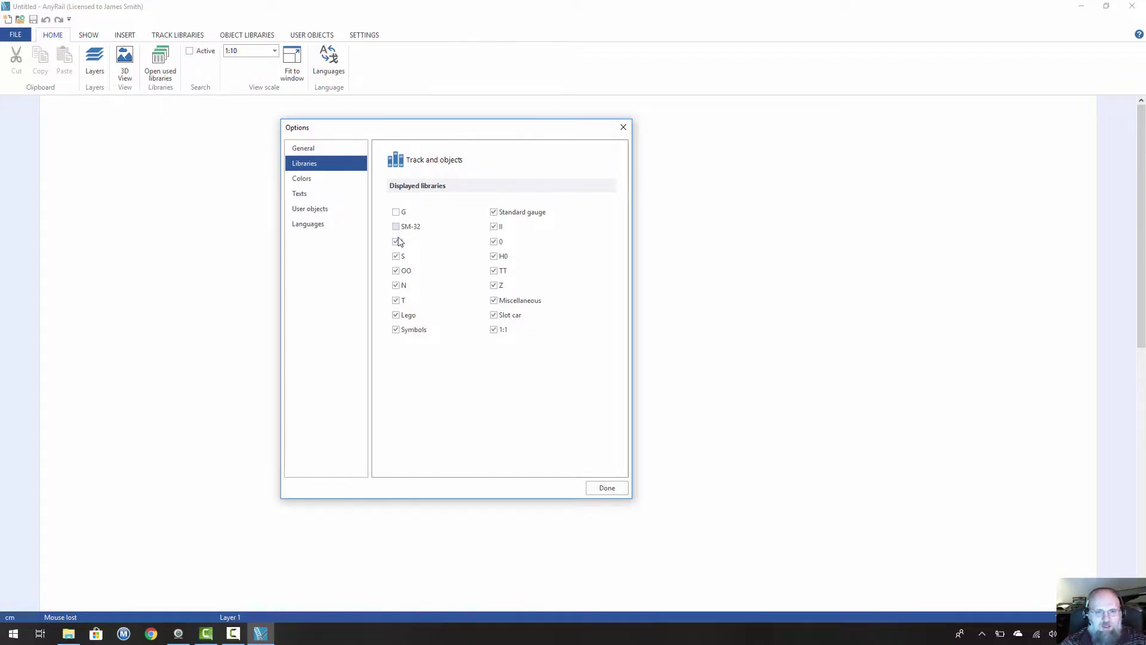
left_click(396, 242)
left_click(396, 256)
left_click(396, 271)
left_click(396, 286)
left_click(396, 300)
left_click(396, 317)
left_click(396, 330)
left_click(496, 329)
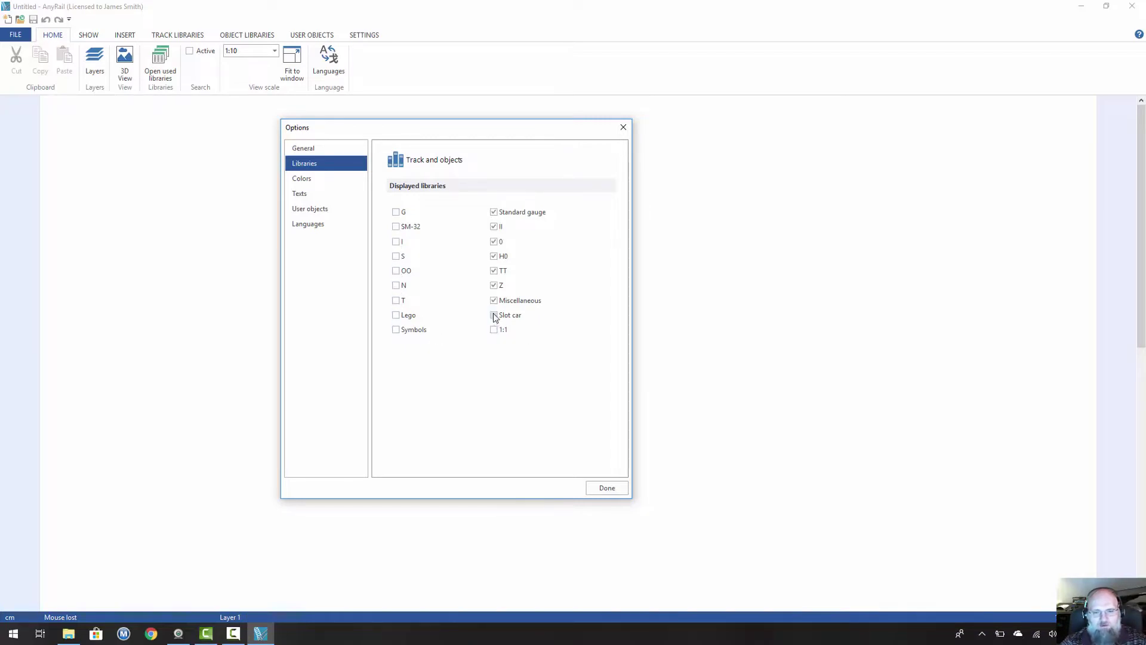
left_click(494, 316)
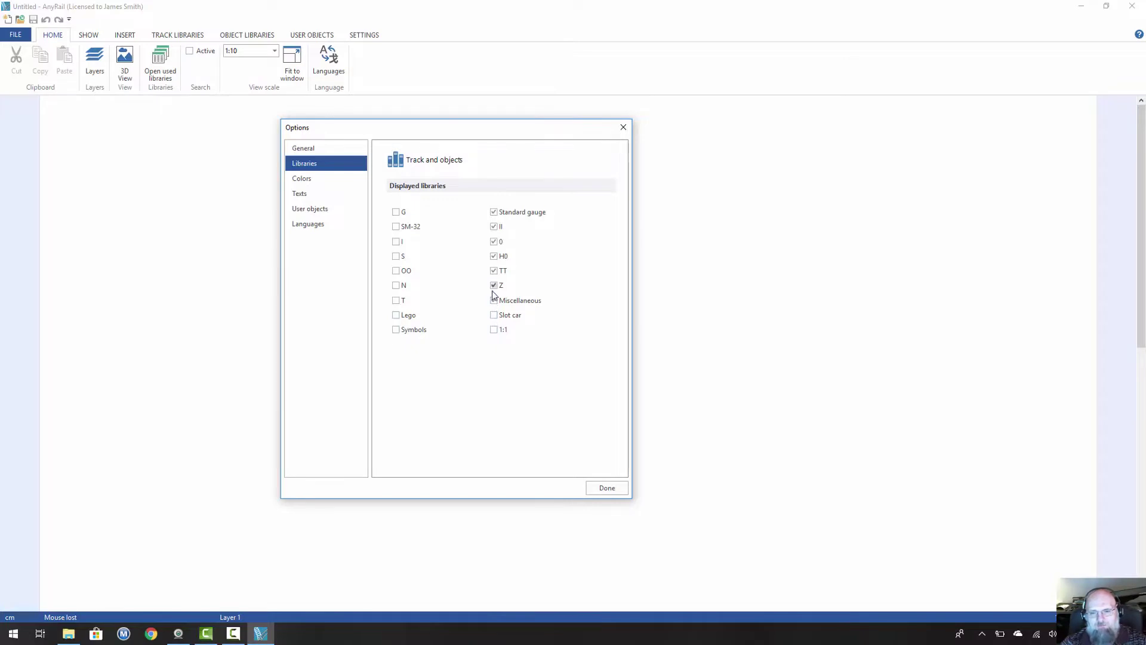
left_click(495, 301)
left_click(494, 285)
left_click(494, 271)
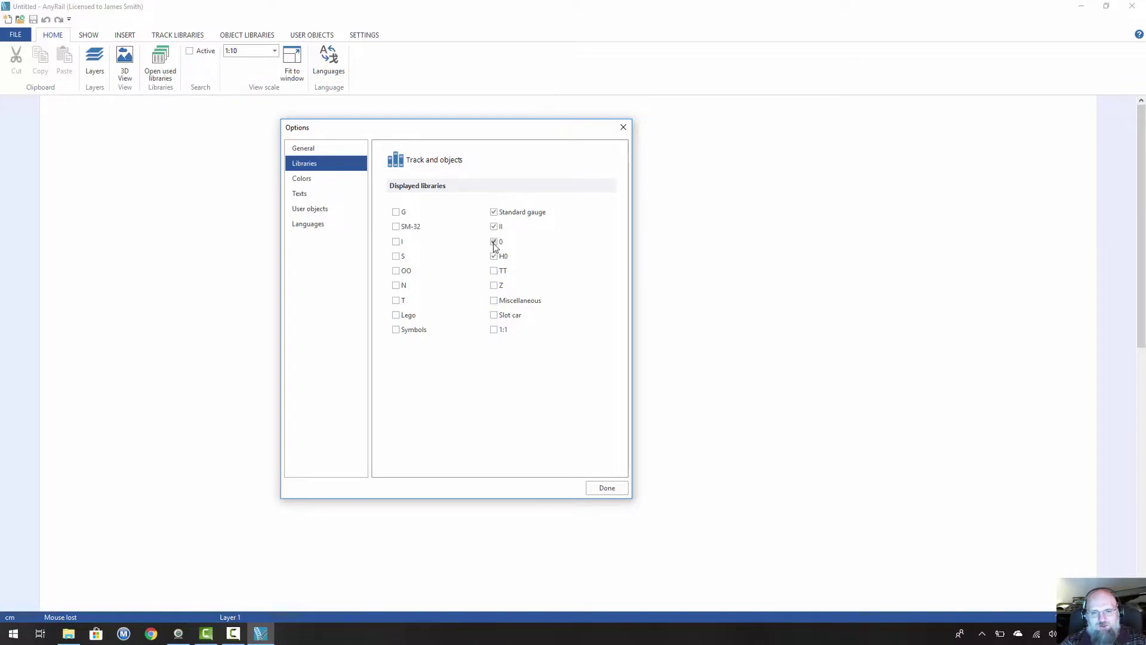
left_click(494, 226)
left_click(494, 213)
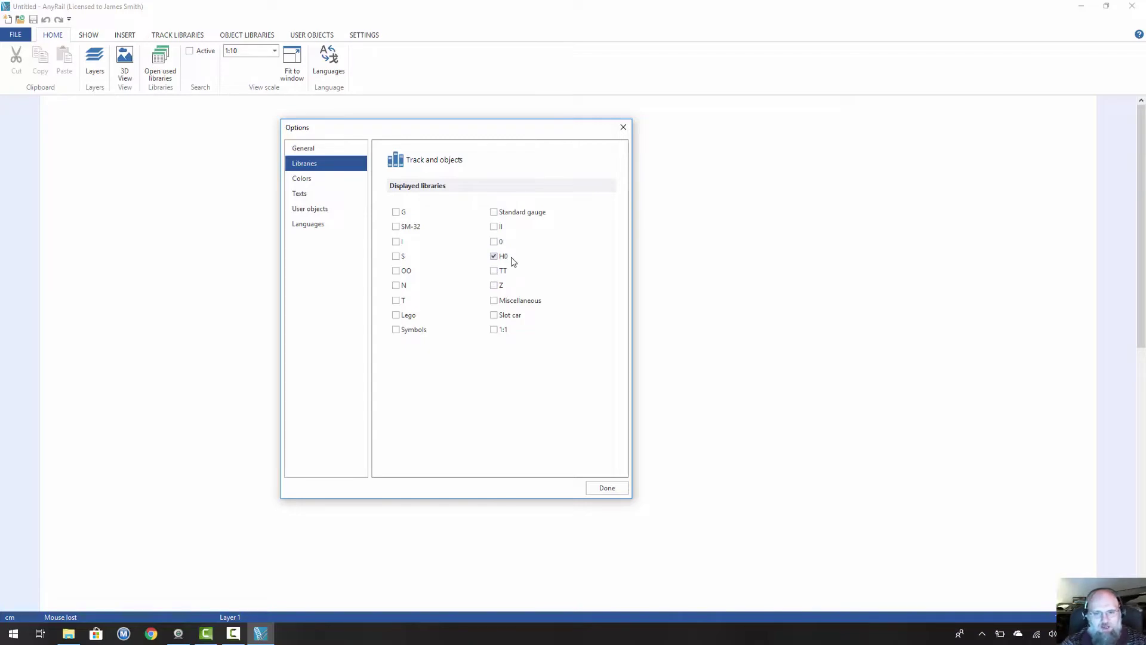
Step: Review the default colors, text, user objects folder and language options, and close the options
left_click(313, 179)
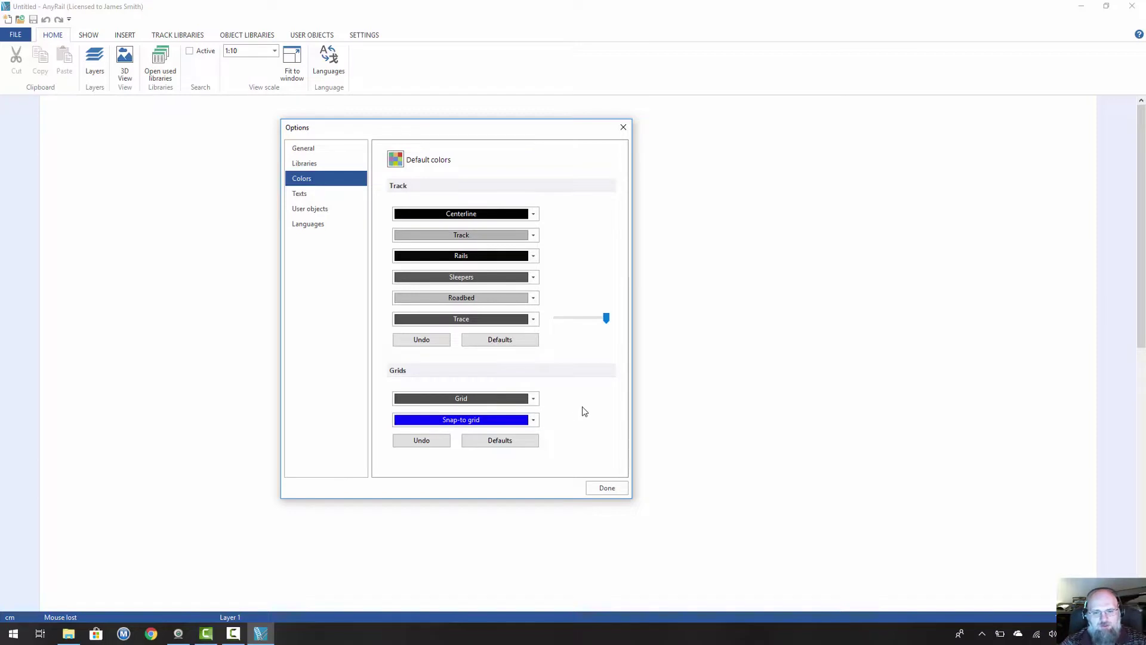
left_click(307, 195)
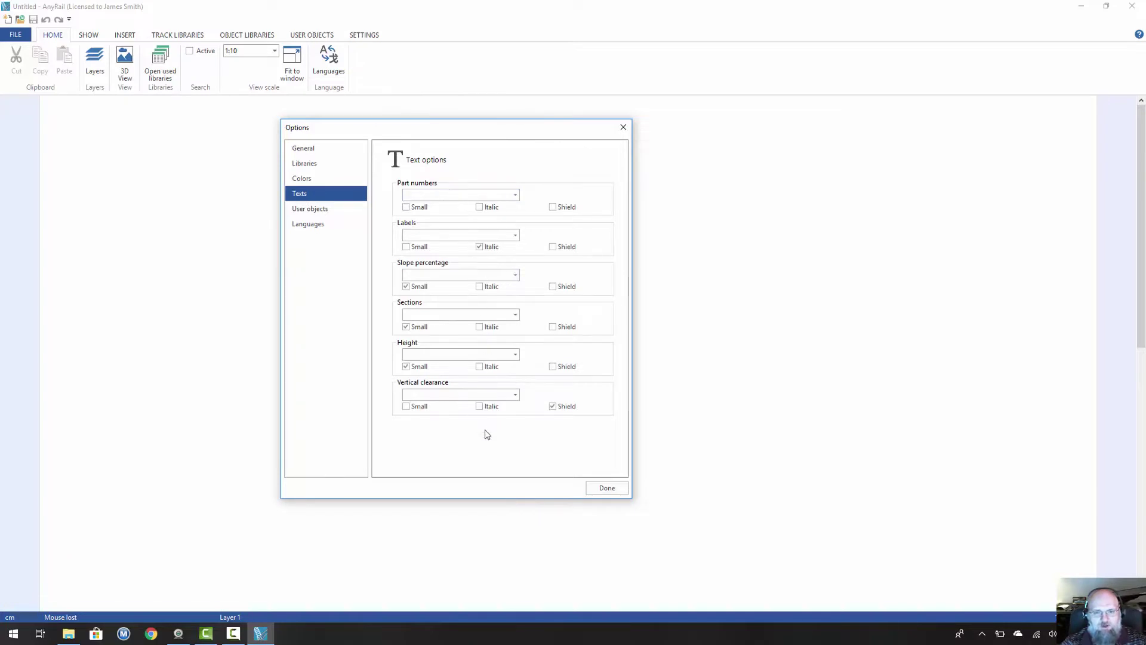
left_click(312, 214)
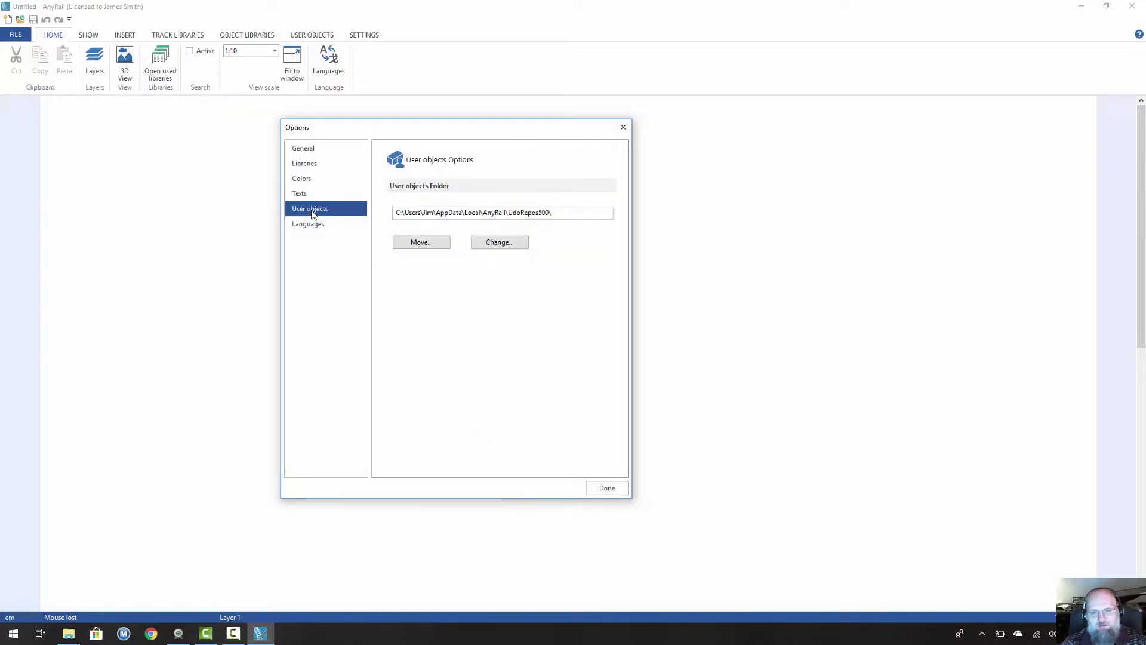
left_click(317, 228)
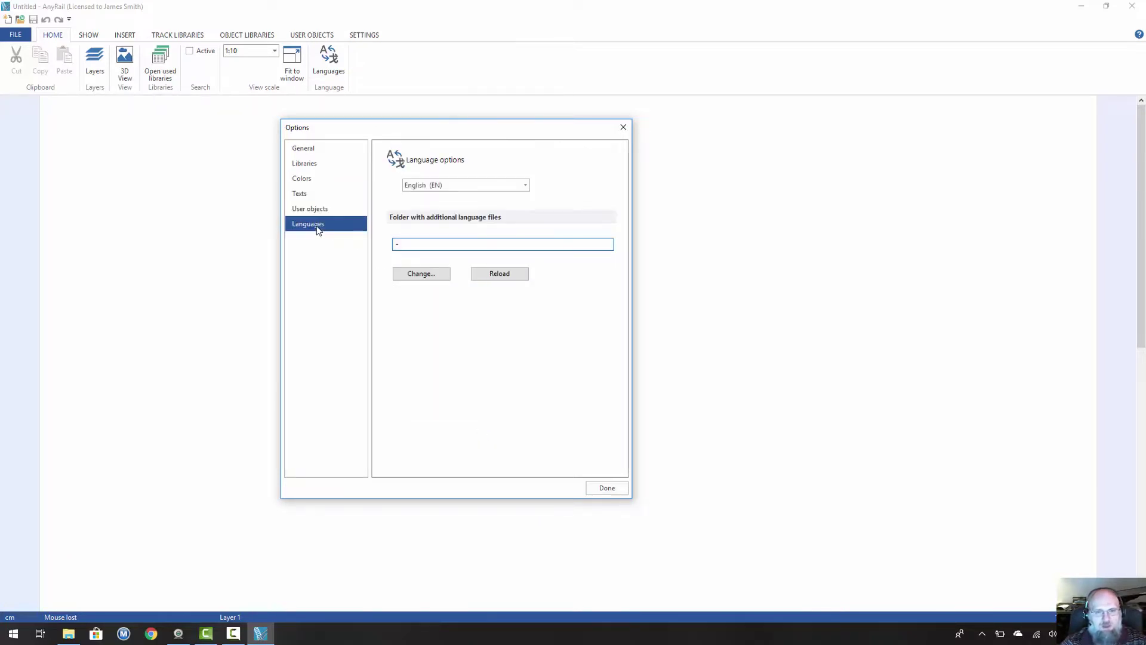
left_click(525, 185)
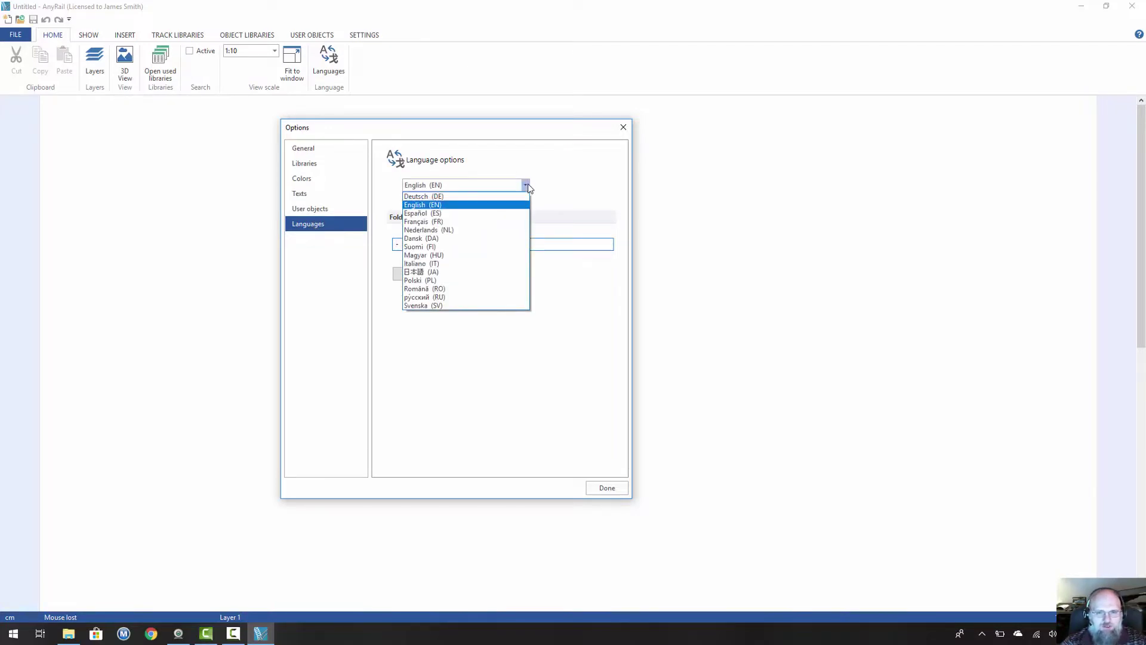
left_click(576, 188)
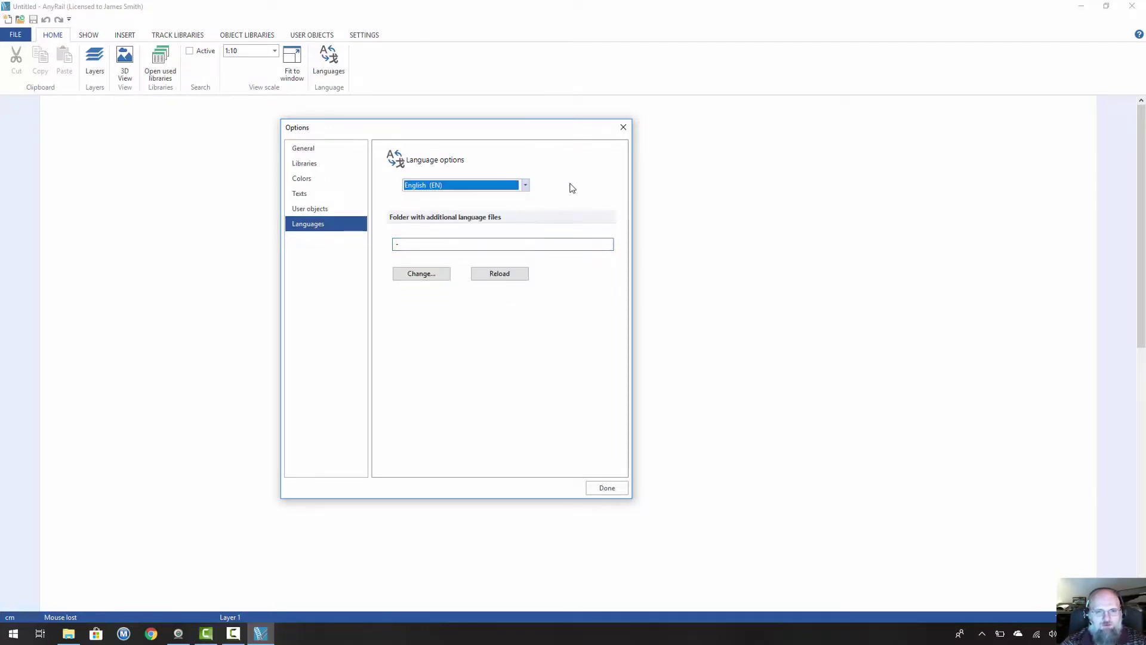
left_click(605, 488)
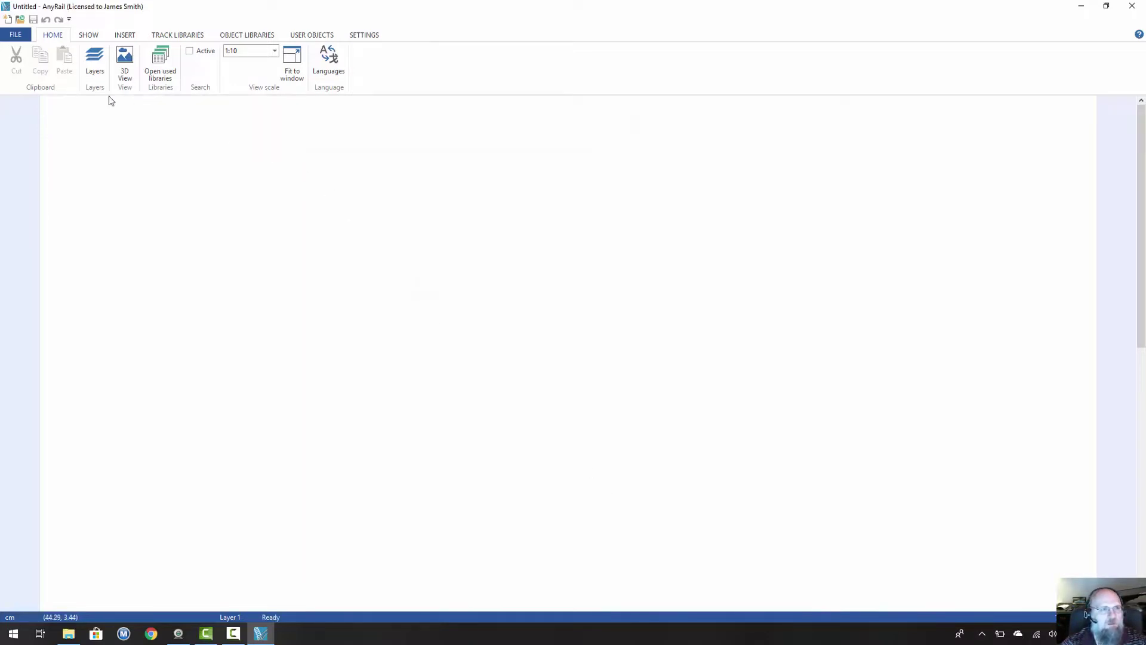
Step: Examine the display options, the insertable lines, surfaces, rulers and text, and the H0 track library manufacturers
left_click(18, 36)
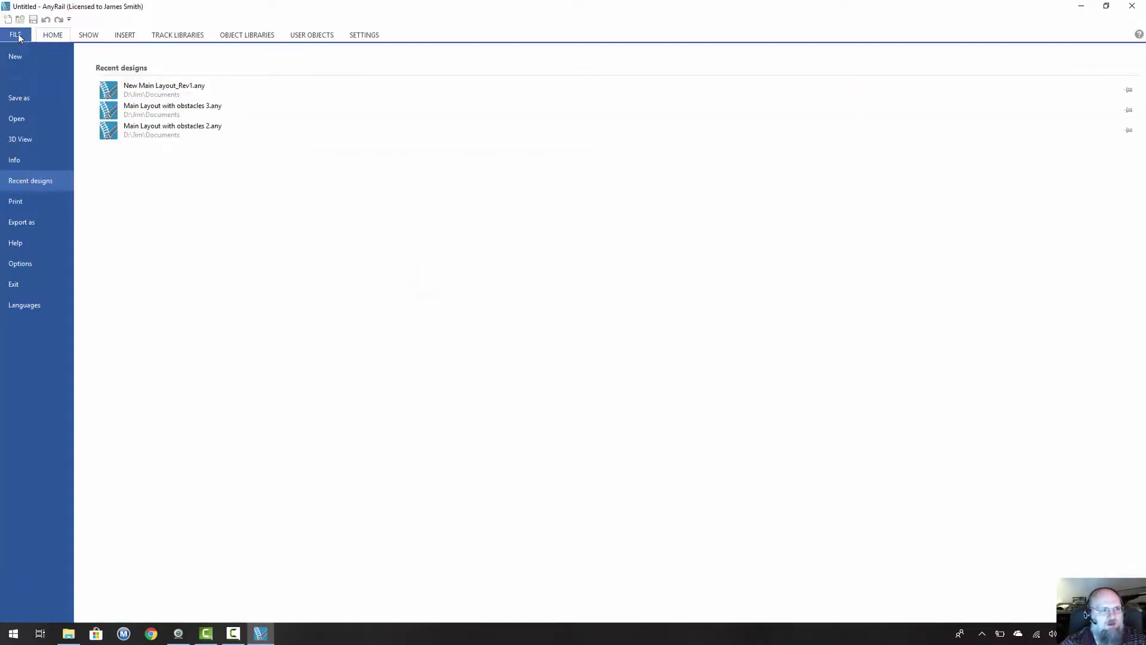
left_click(19, 37)
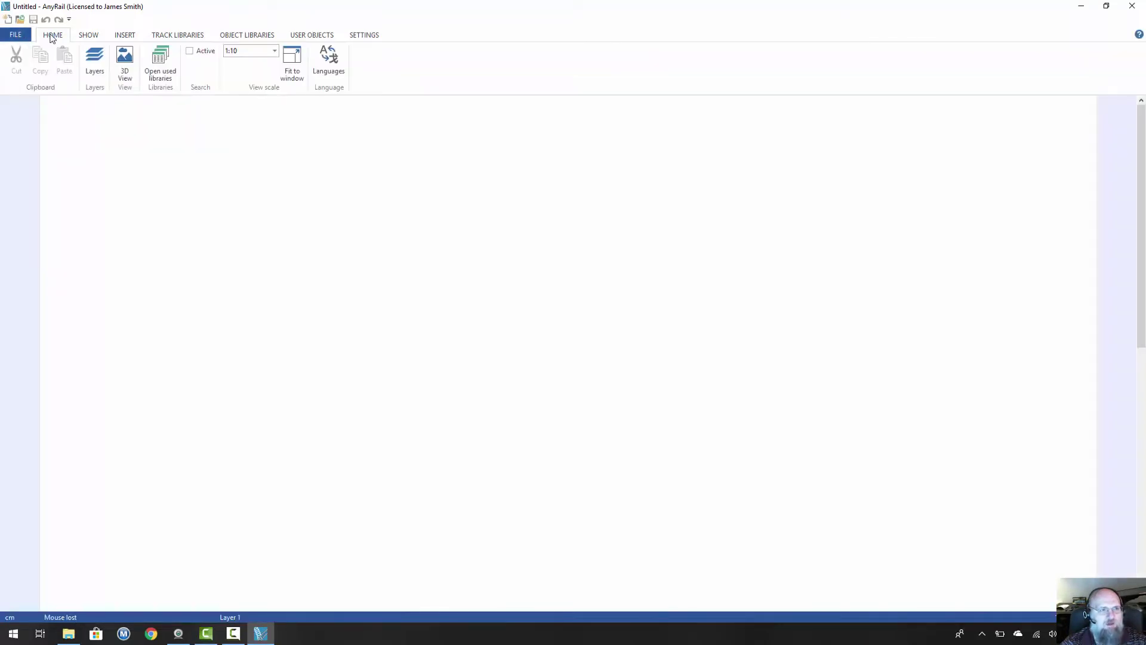
left_click(88, 34)
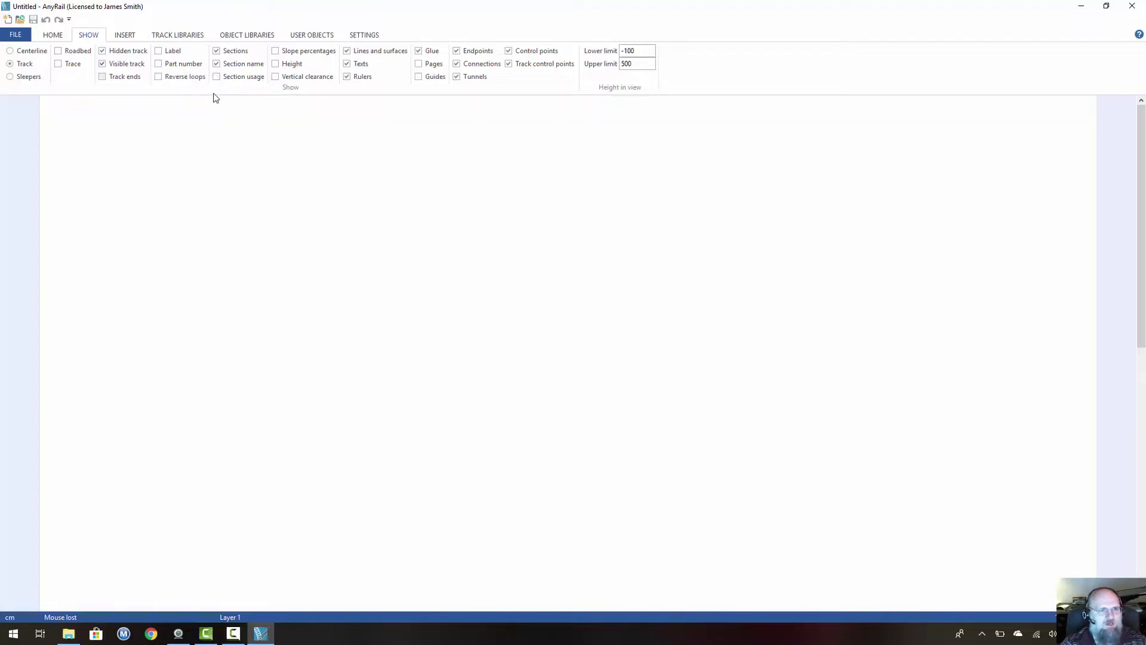
left_click(126, 36)
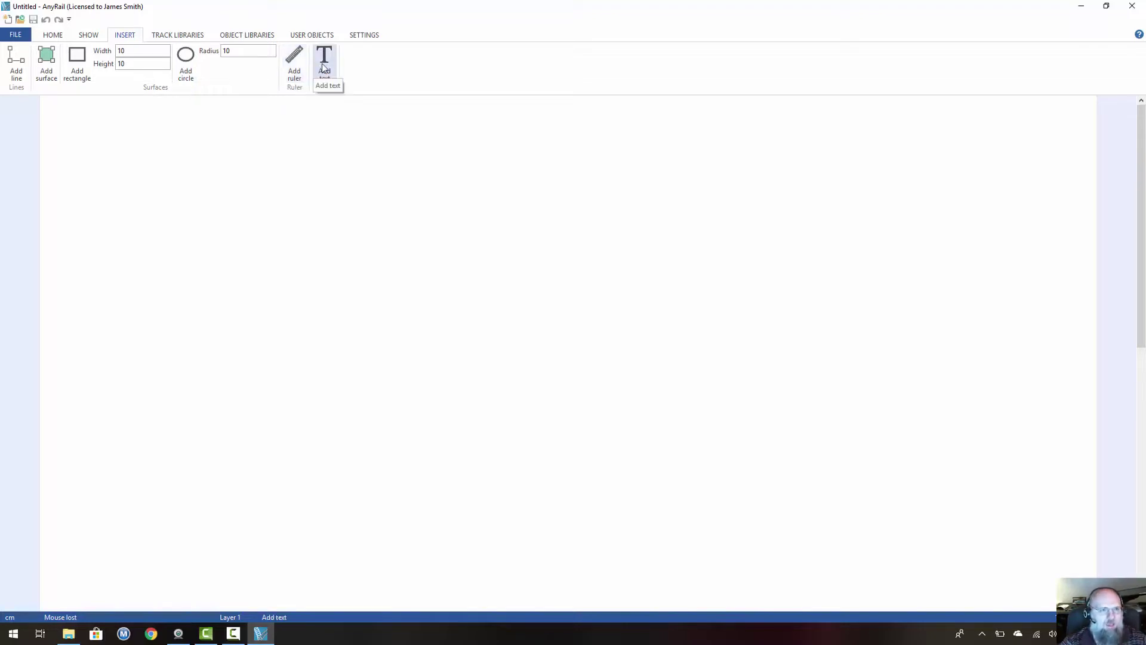
left_click(187, 37)
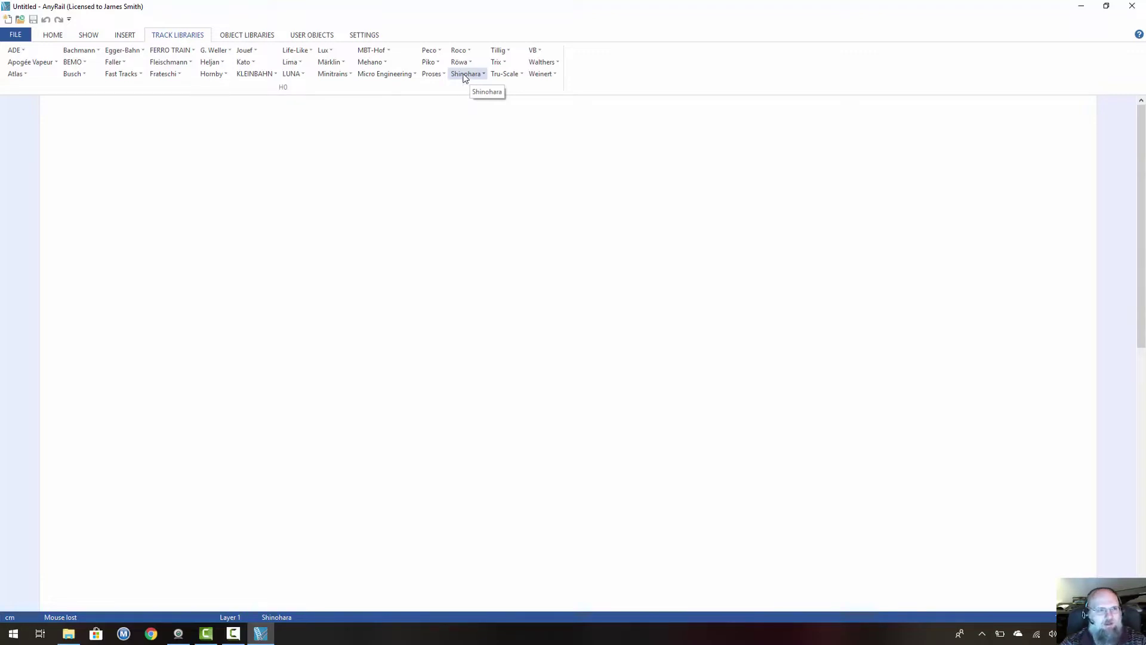
Step: Open the H0 Walthers Structures object library, inspect its structures, and close it again
left_click(253, 36)
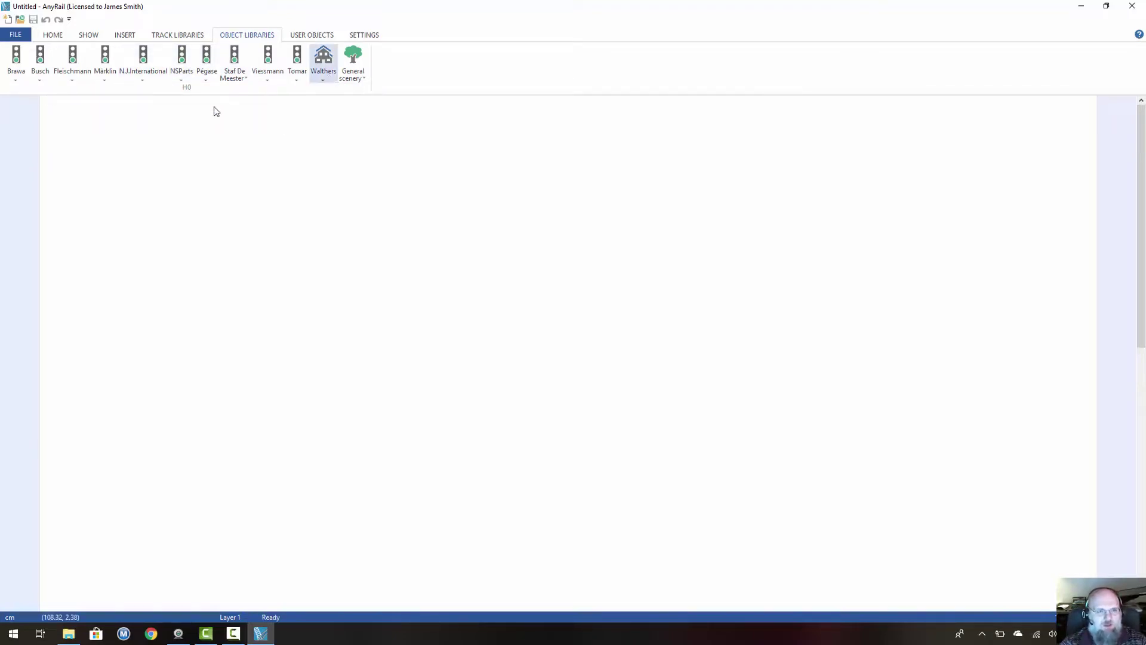
left_click(327, 84)
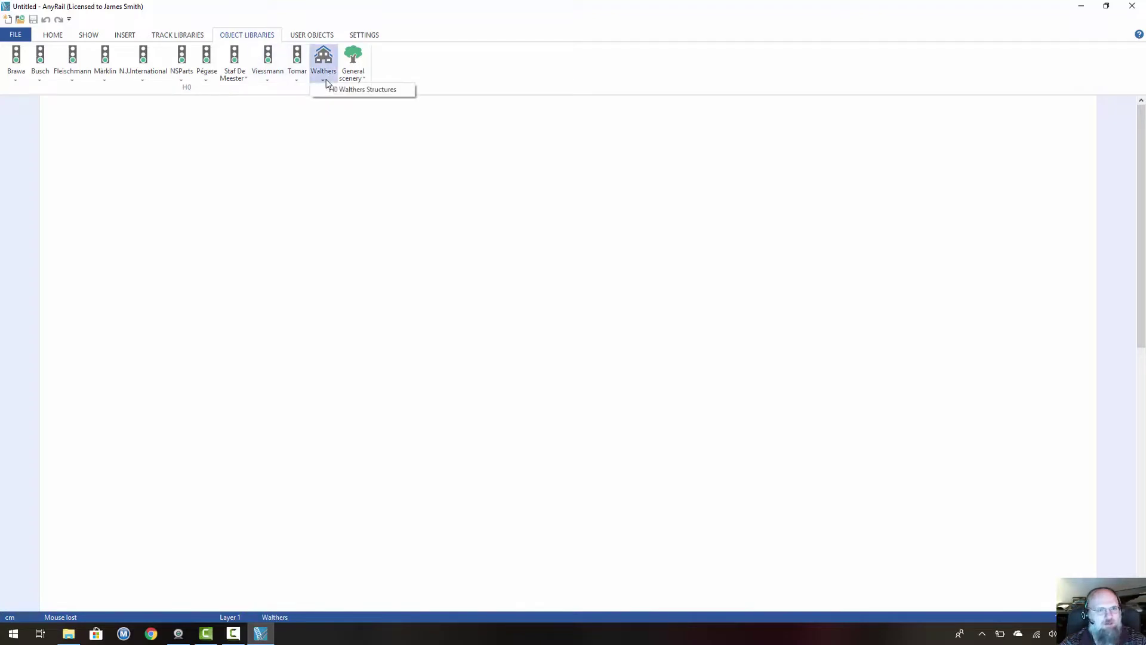
left_click(361, 92)
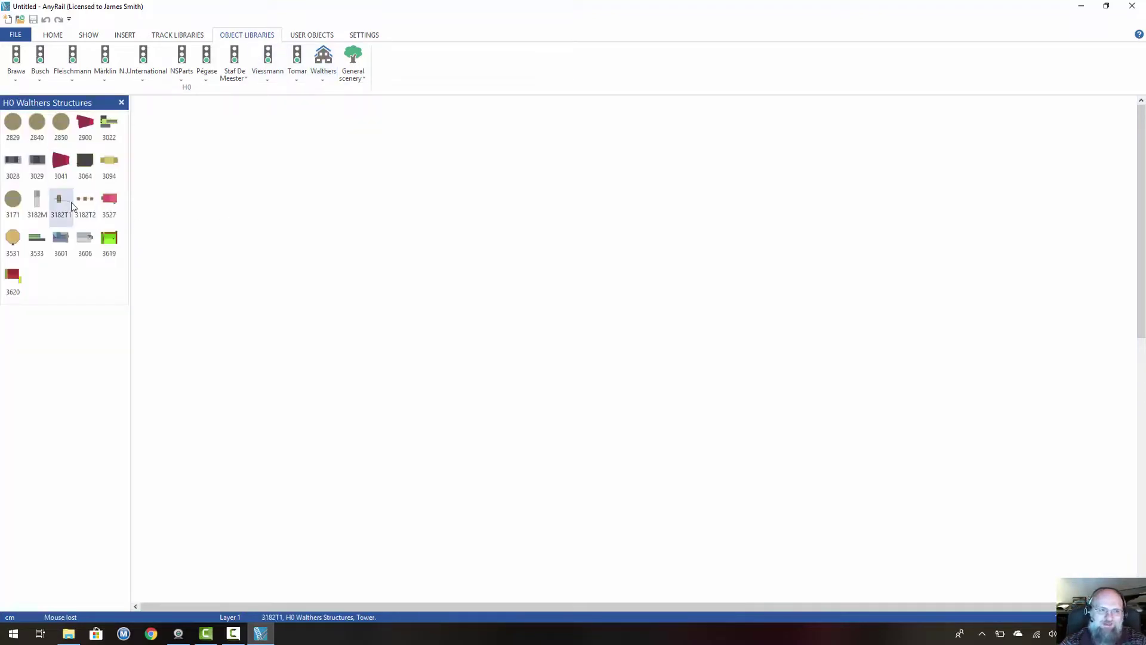
left_click(109, 202)
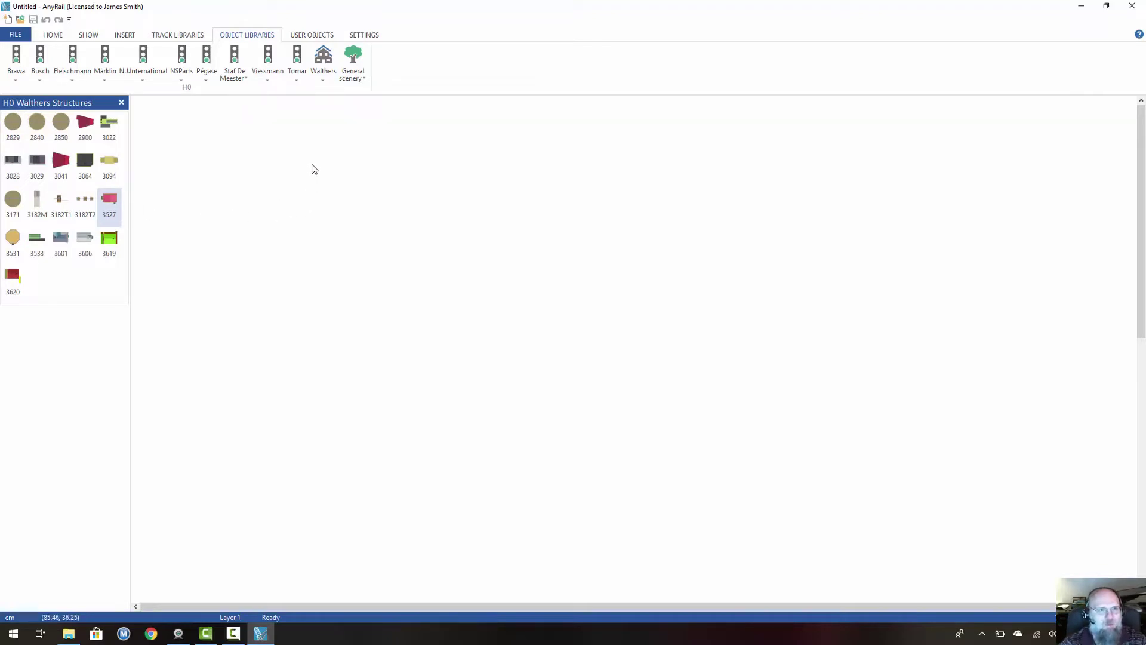
left_click(60, 242)
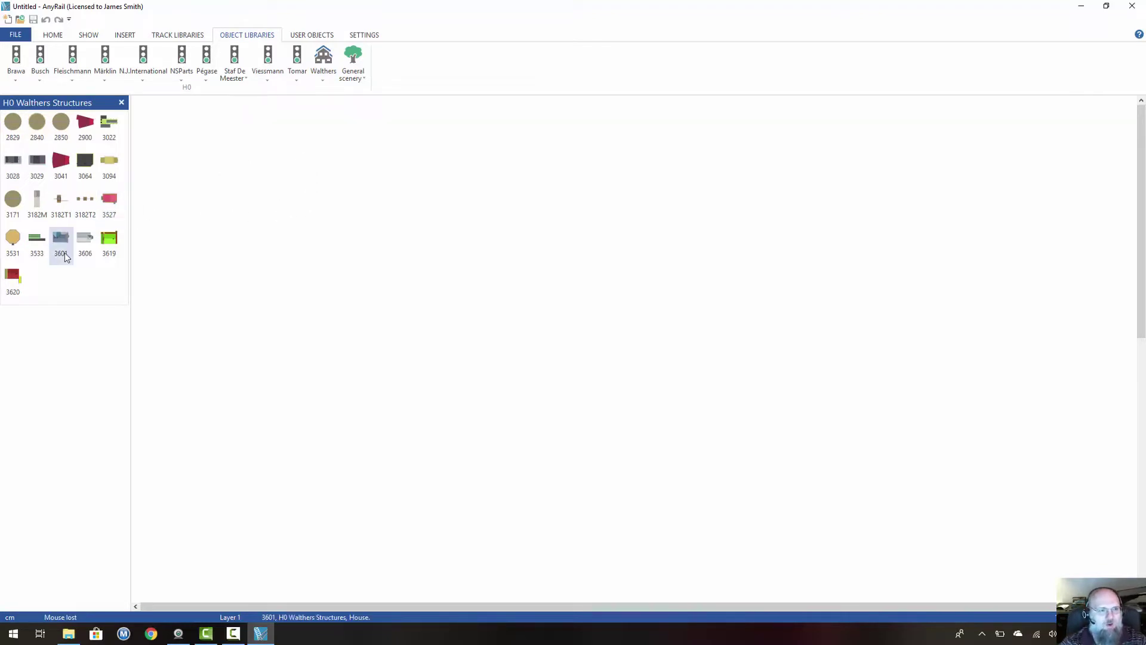
left_click(121, 102)
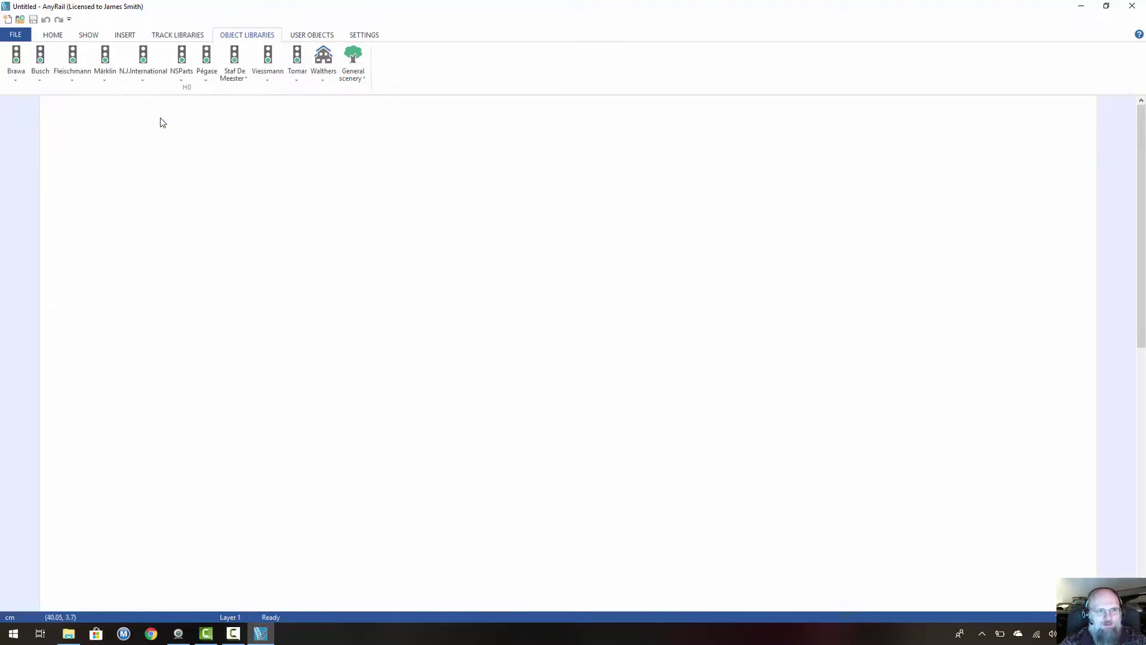
Step: Download the new user-created objects and accept the list of new items
left_click(313, 36)
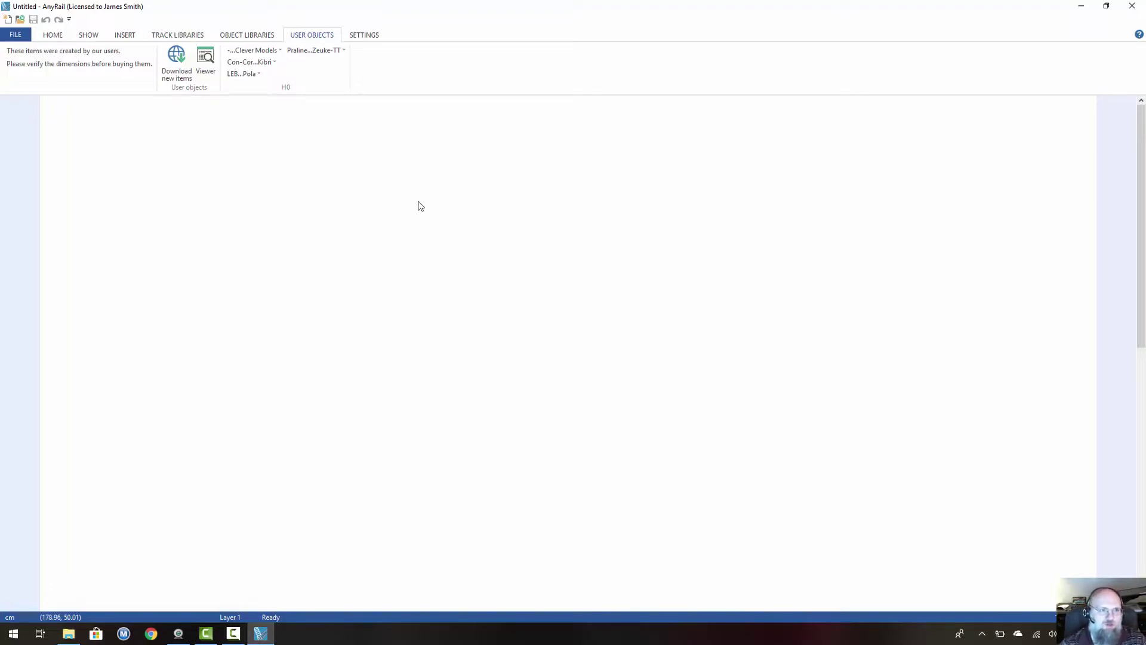
left_click(174, 79)
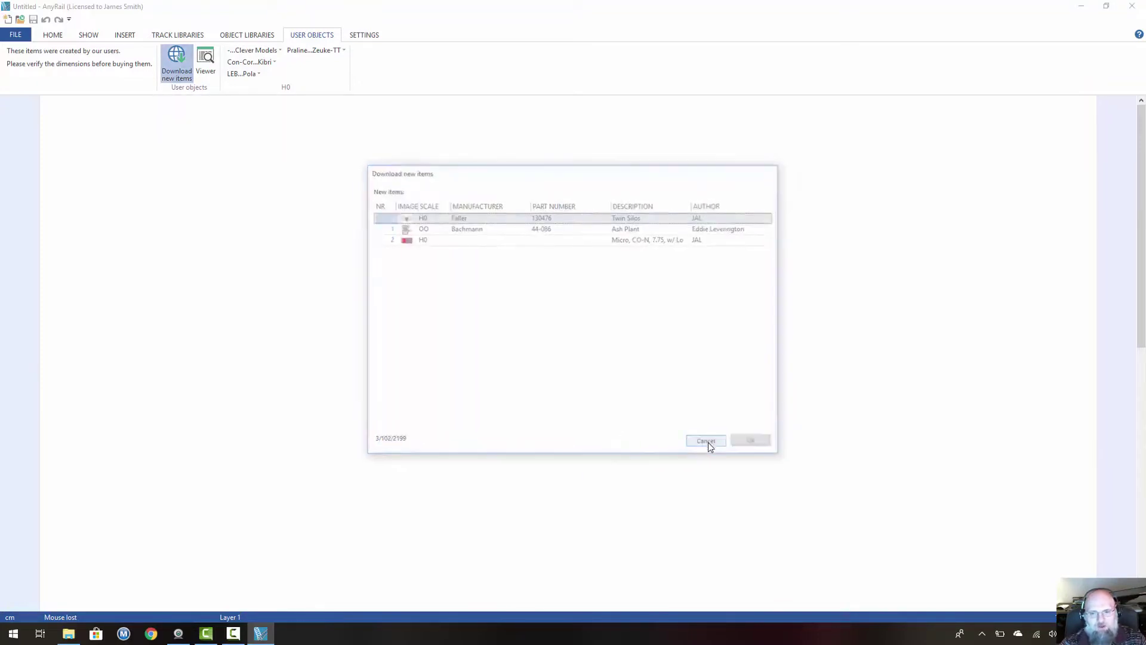
left_click(762, 445)
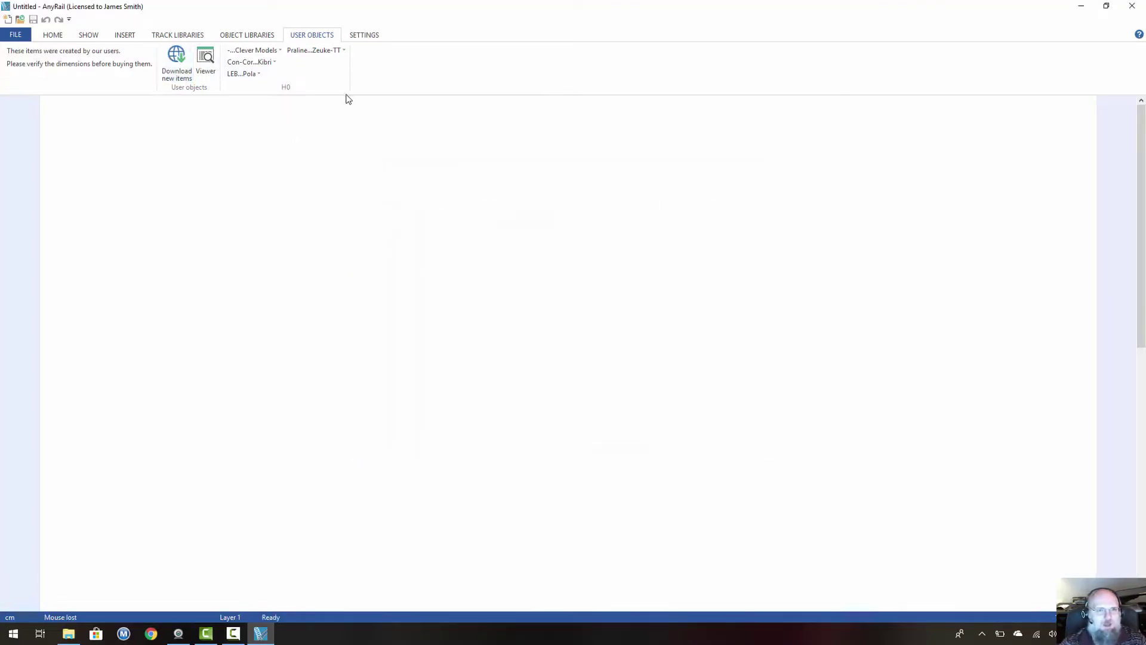
Step: Review the units, work area, flex, tolerance and slope settings, and open the recent design New Main Layout_Rev1.any
left_click(366, 35)
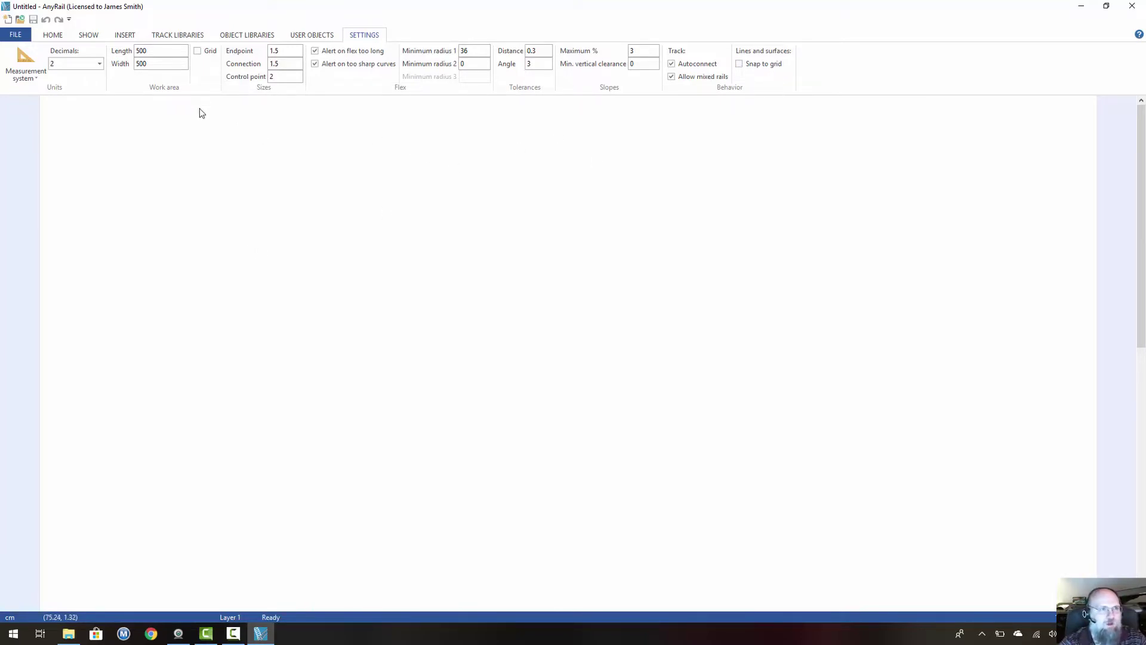
left_click(58, 37)
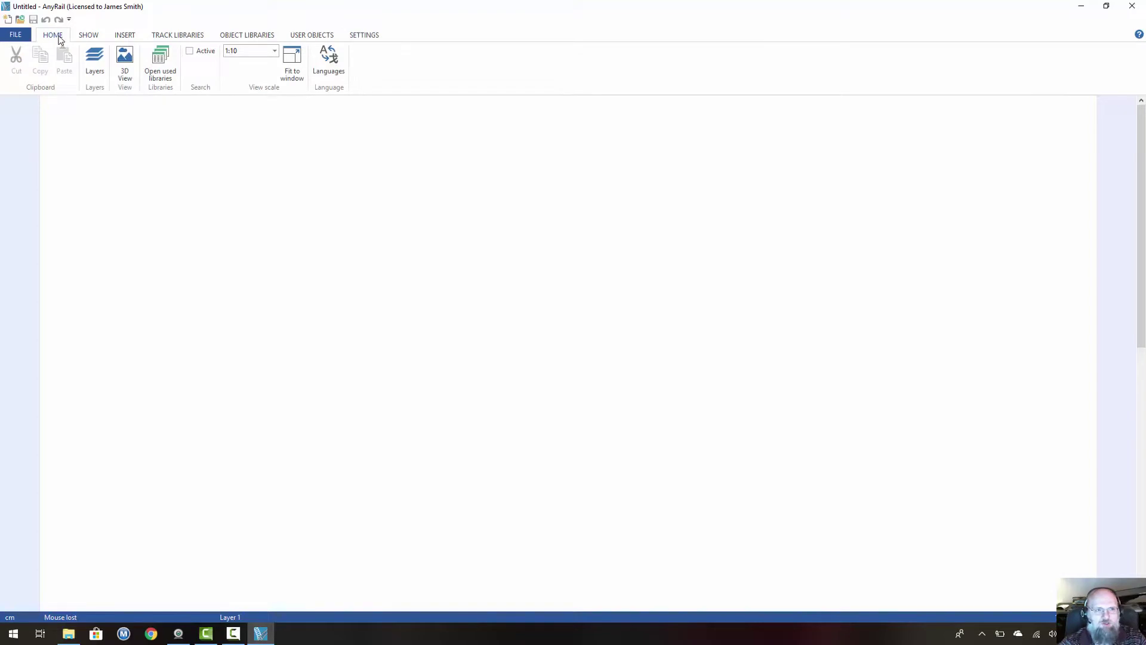
left_click(18, 36)
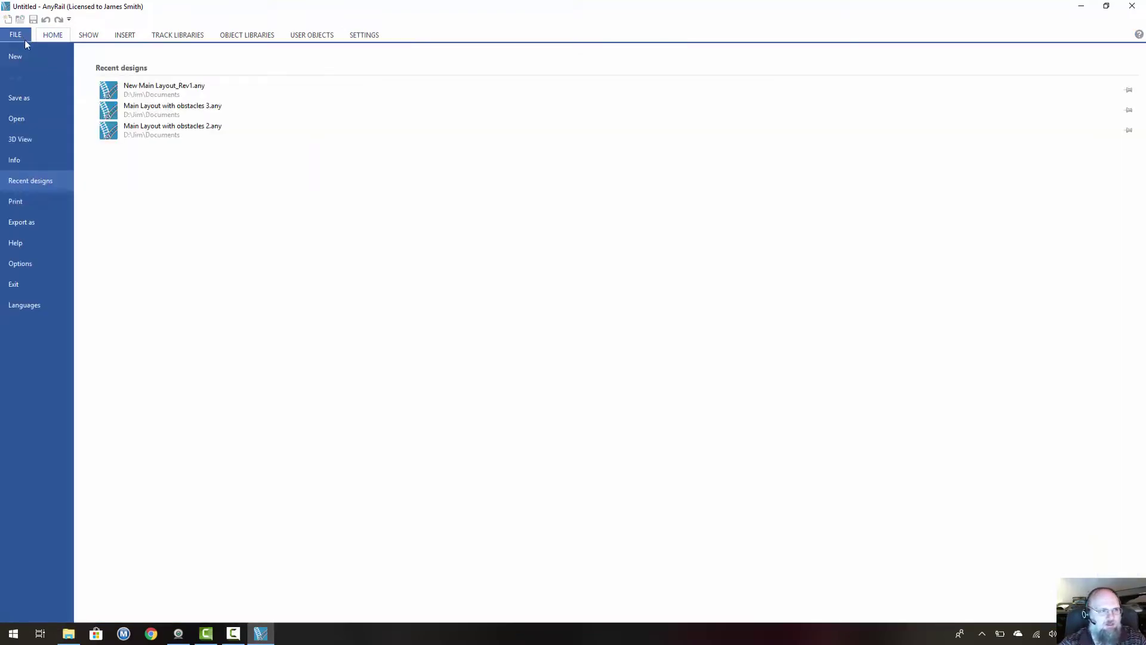
left_click(150, 87)
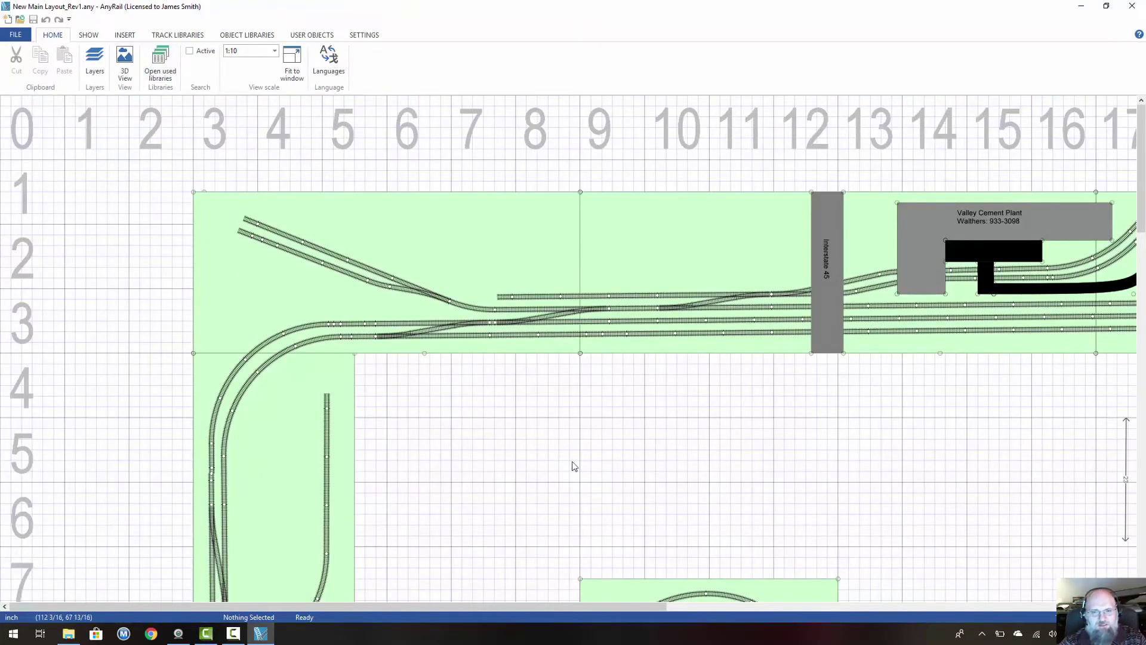
Step: Examine the layout from the cement plant to the sawmill area, then view it at 1:20 scale
left_click_drag(515, 608, 922, 599)
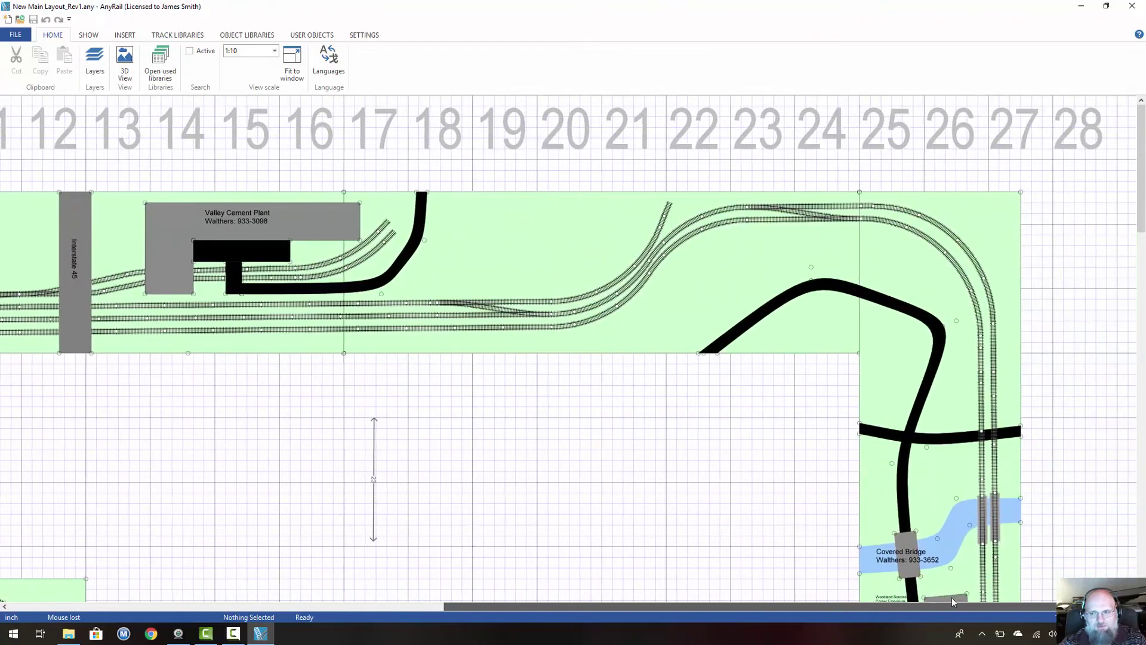
scroll(732, 477, "down", 1)
scroll(732, 477, "down", 6)
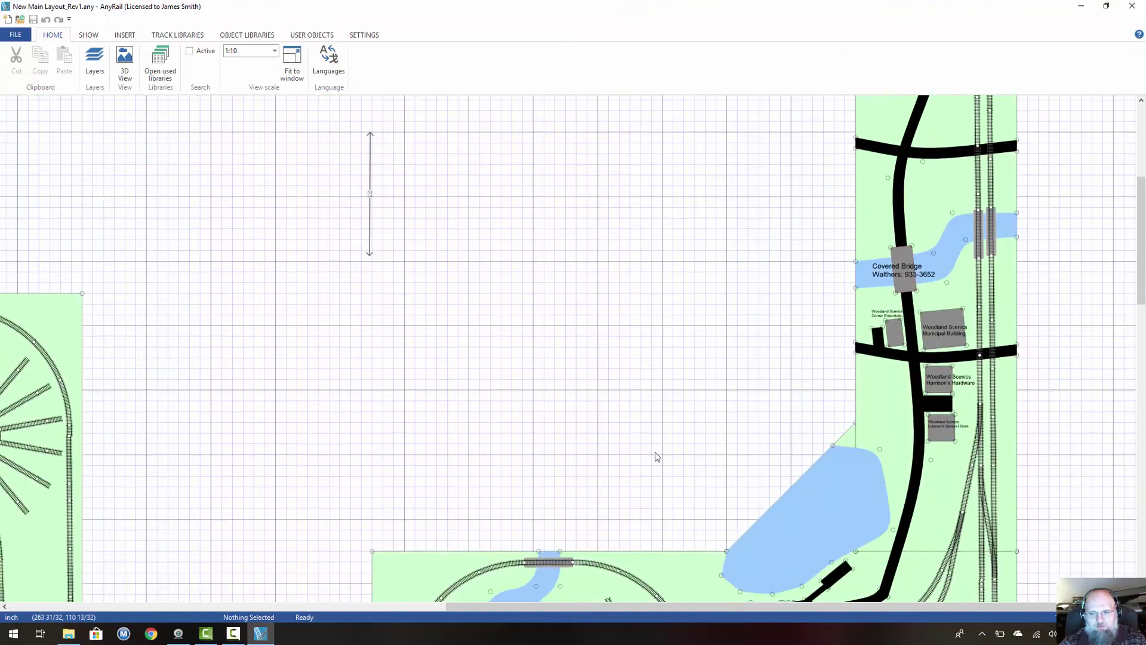
scroll(518, 420, "down", 1)
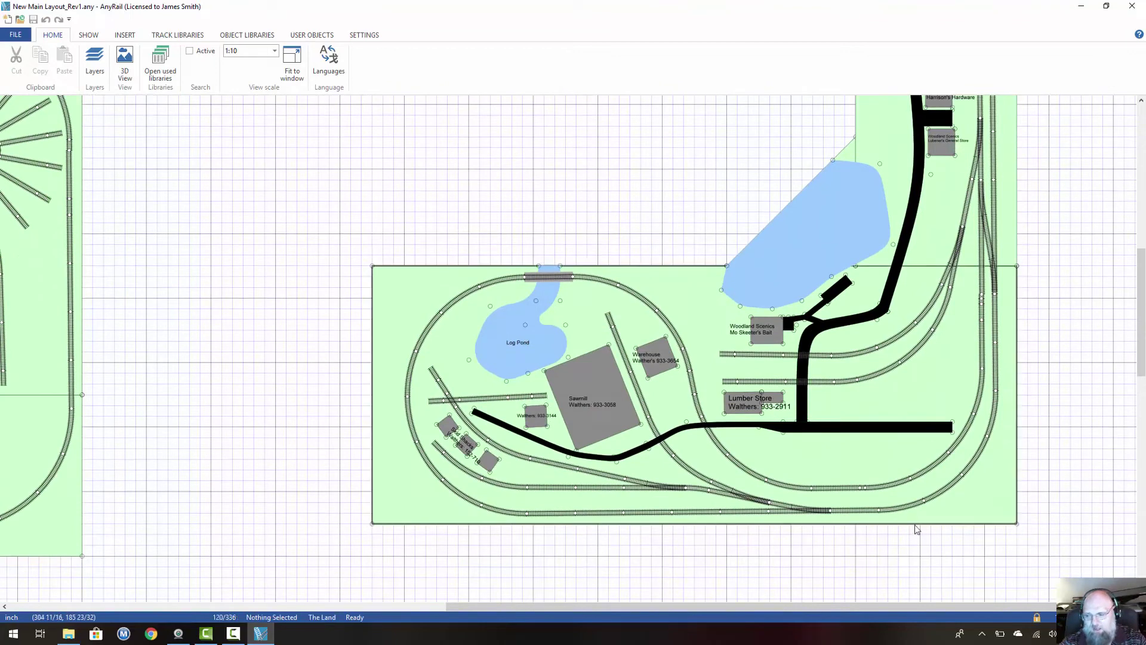
scroll(926, 252, "down", 4, "ctrl")
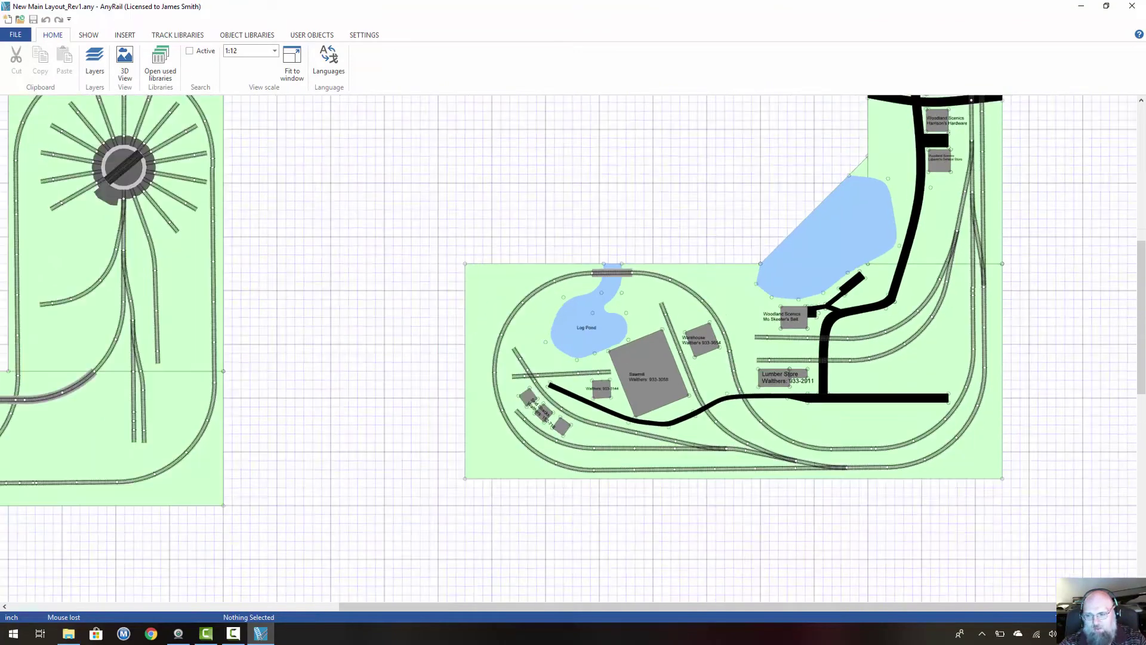
scroll(460, 535, "up", 3)
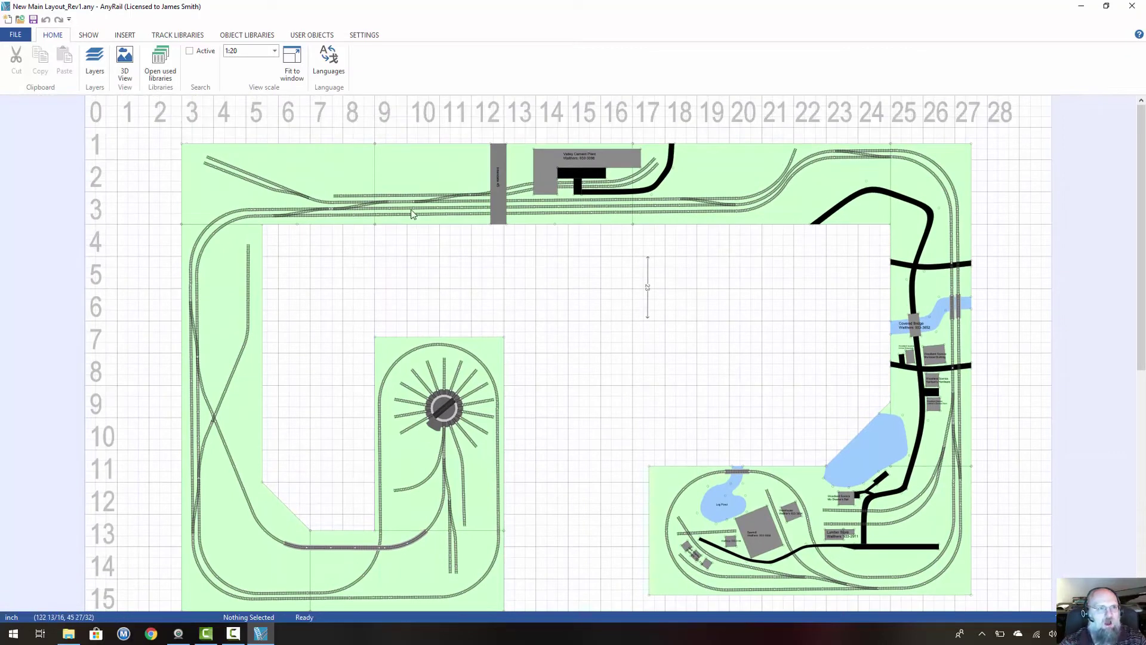
Step: Try showing part numbers and the centerline track display, and return the track display to sleepers
left_click(87, 36)
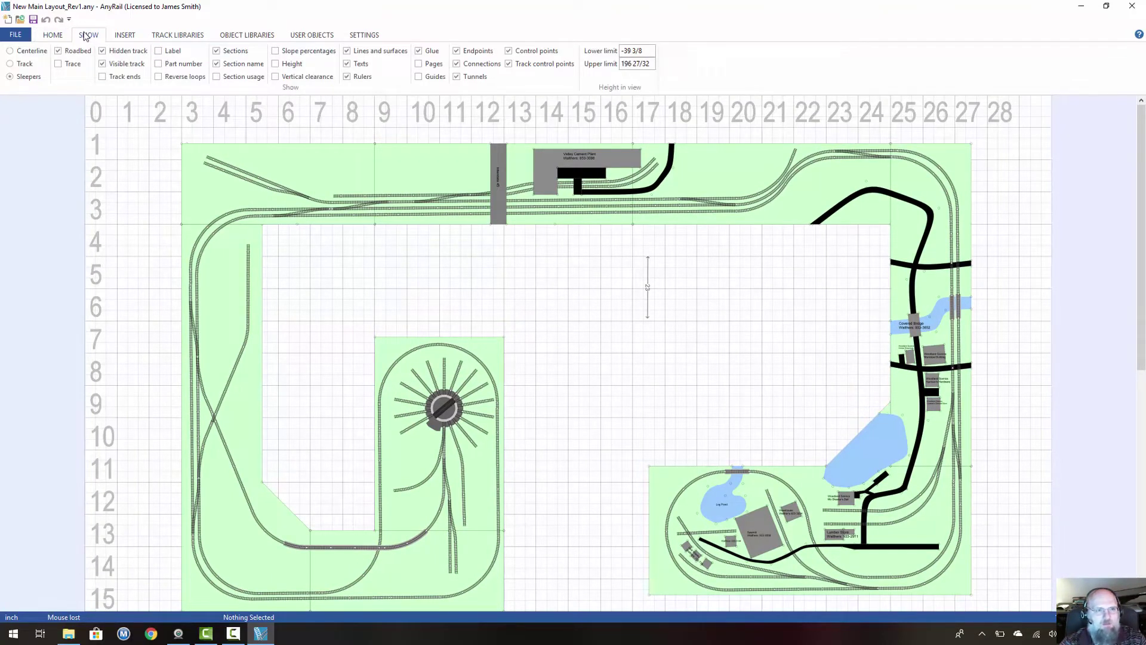
left_click(158, 64)
left_click(159, 64)
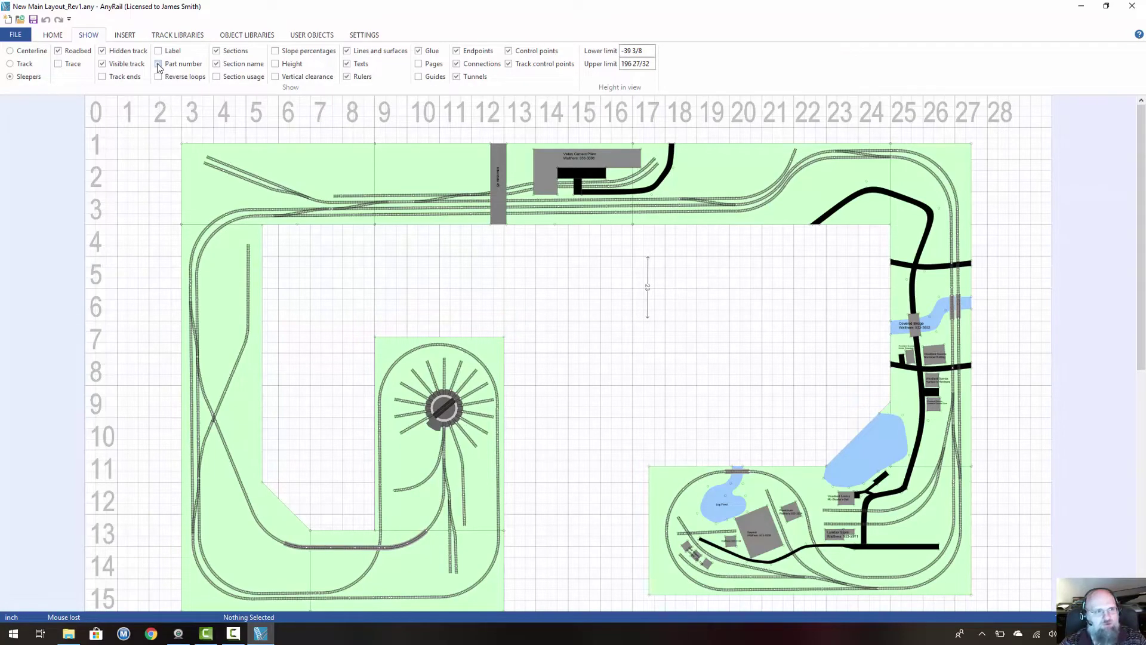
left_click(24, 55)
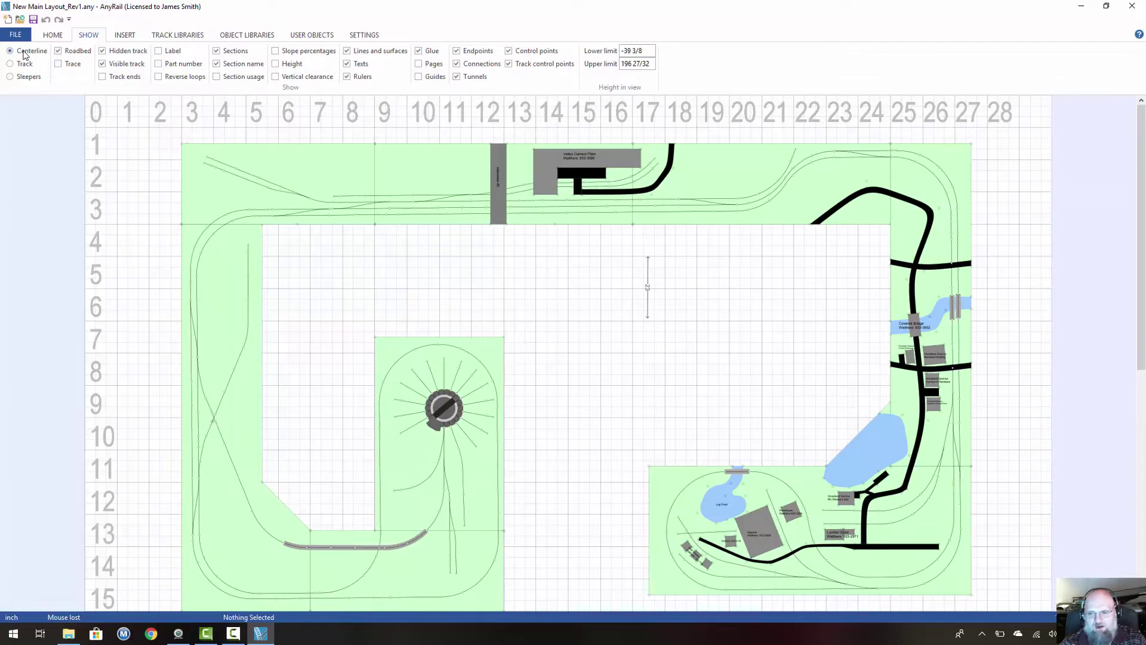
left_click(27, 76)
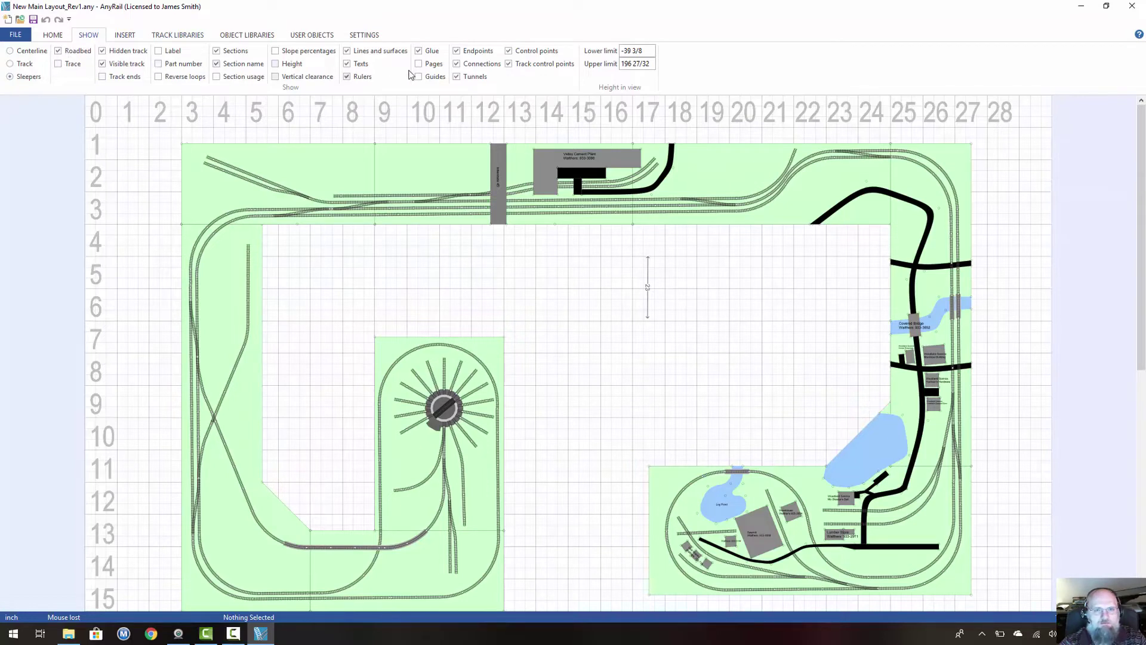
Step: Show the layers list, and hide and show again The Track and The Structures layers one after the other
left_click(126, 35)
left_click(54, 36)
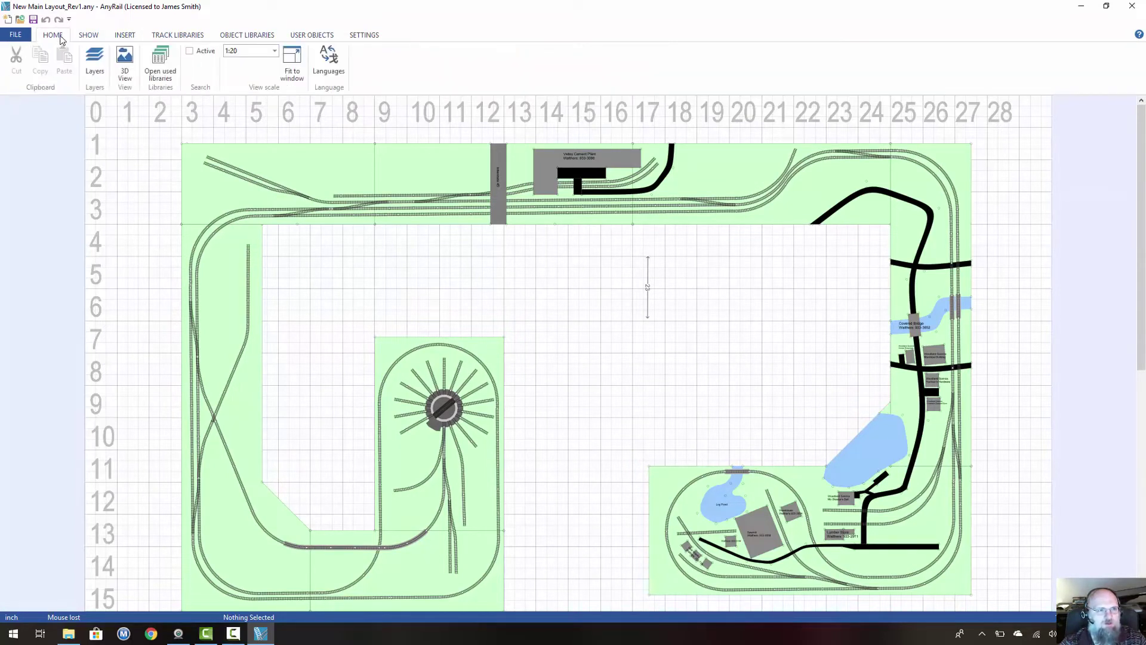
left_click(94, 60)
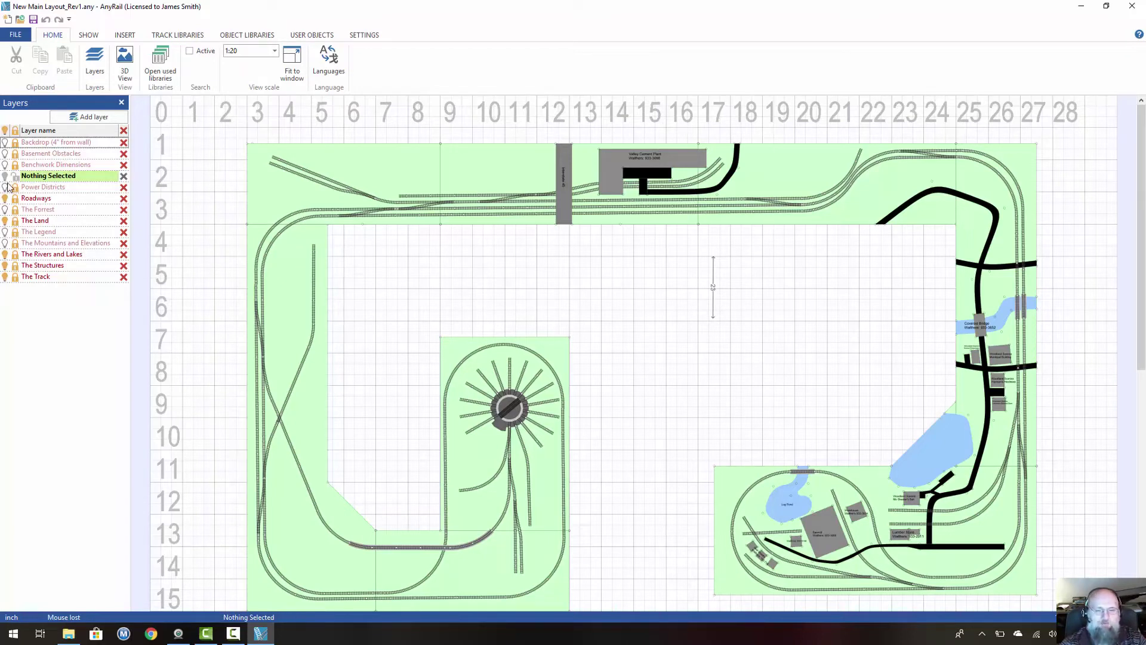
left_click(5, 278)
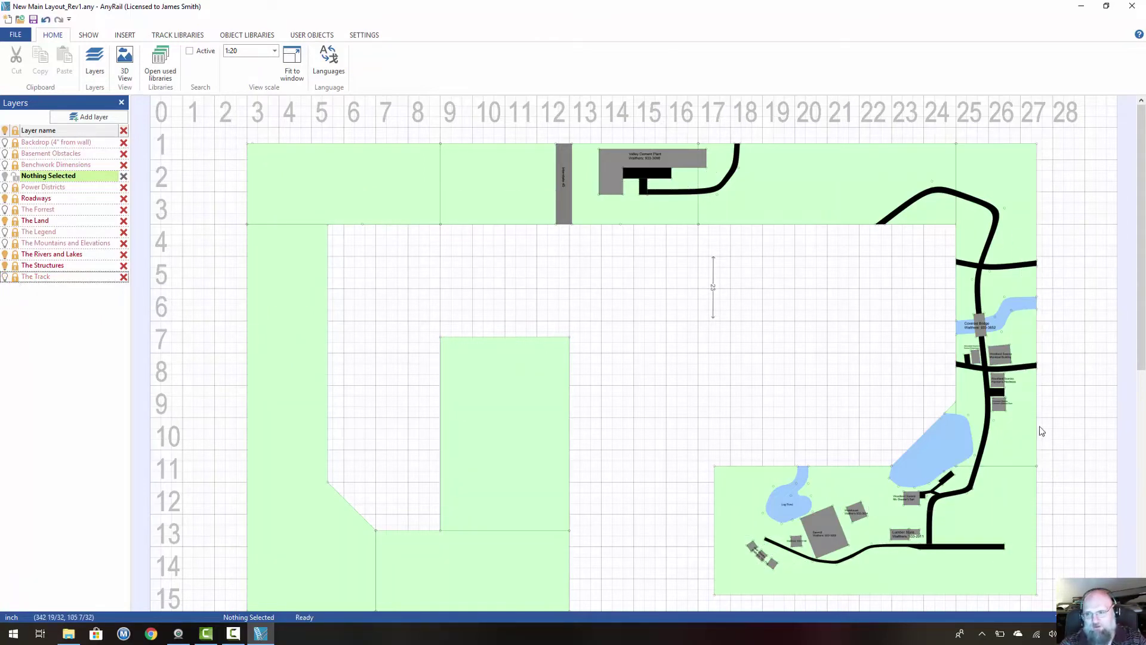
left_click(5, 278)
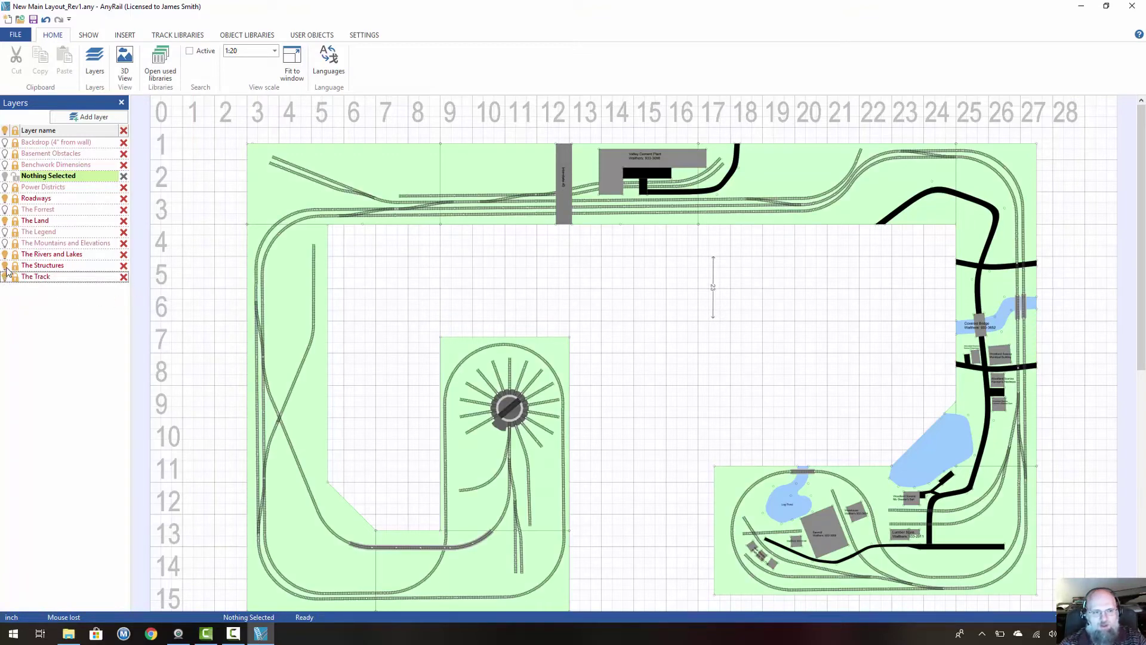
left_click(5, 266)
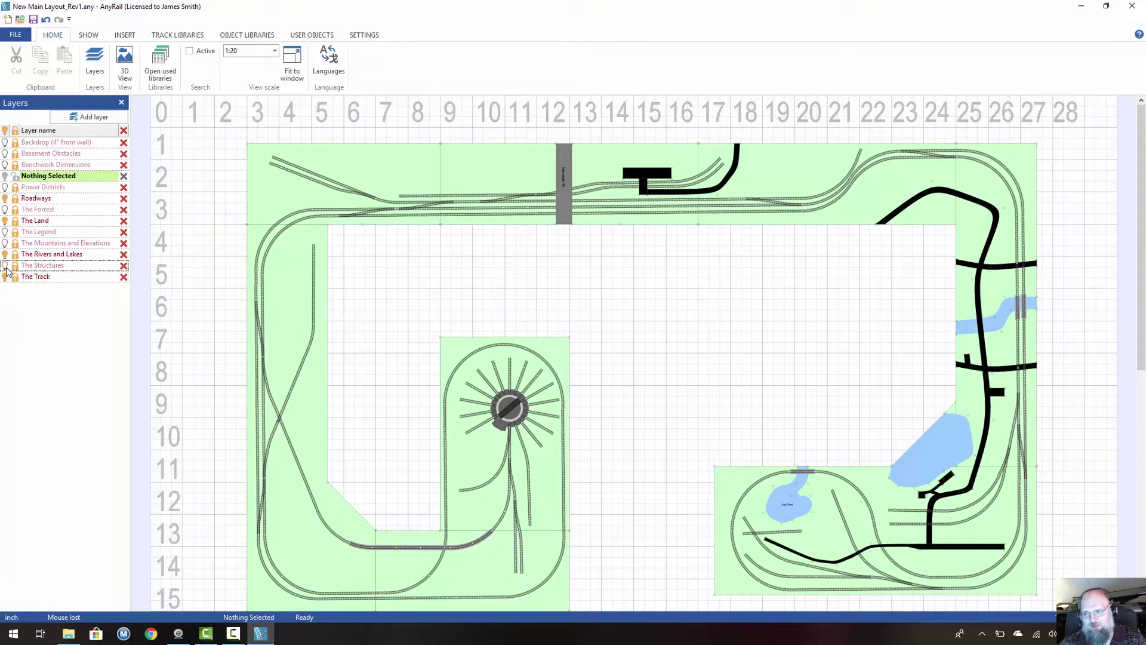
left_click(6, 267)
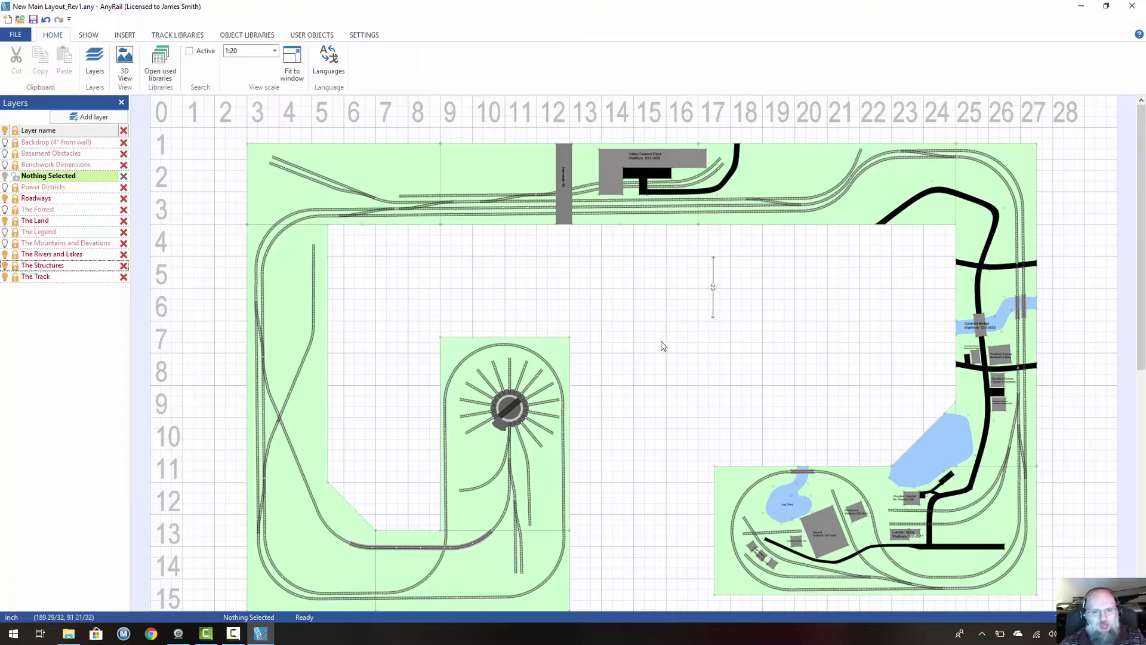
Step: Try The Track and The Structures as the active layer, return to Nothing Selected, and lock The Structures again
left_click(41, 278)
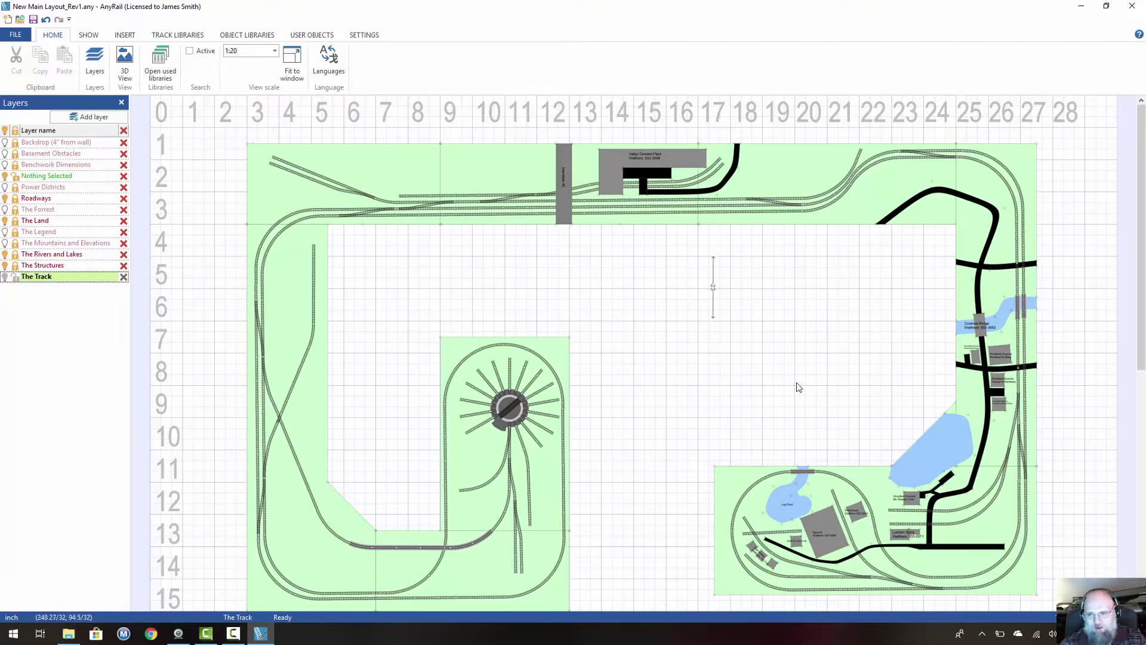
left_click(32, 176)
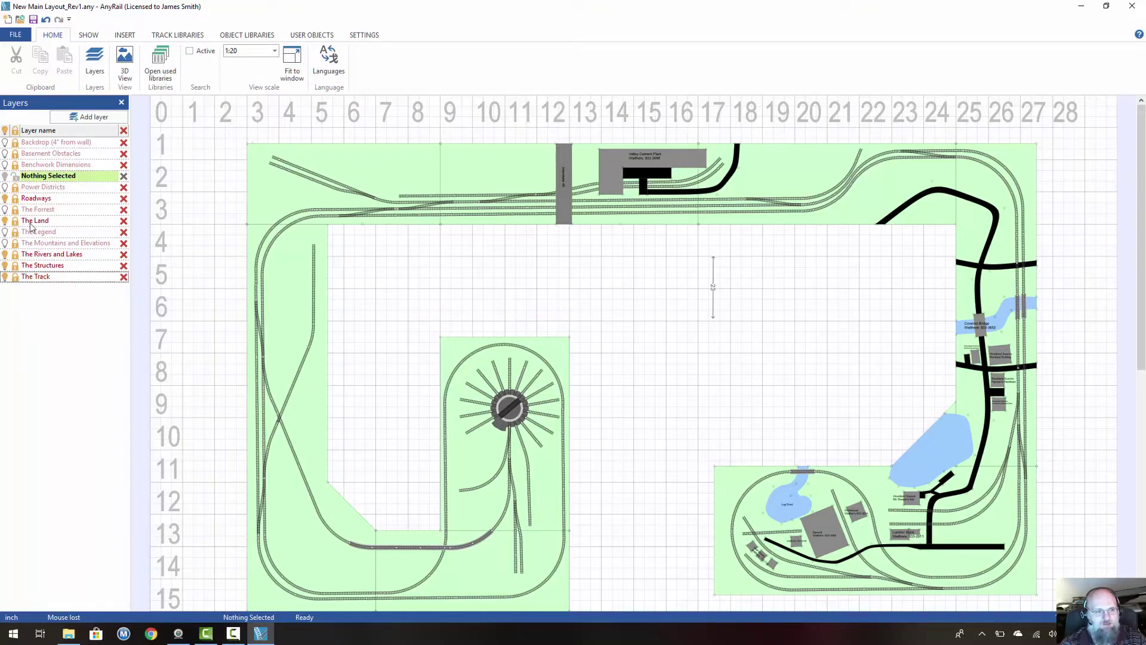
left_click(40, 278)
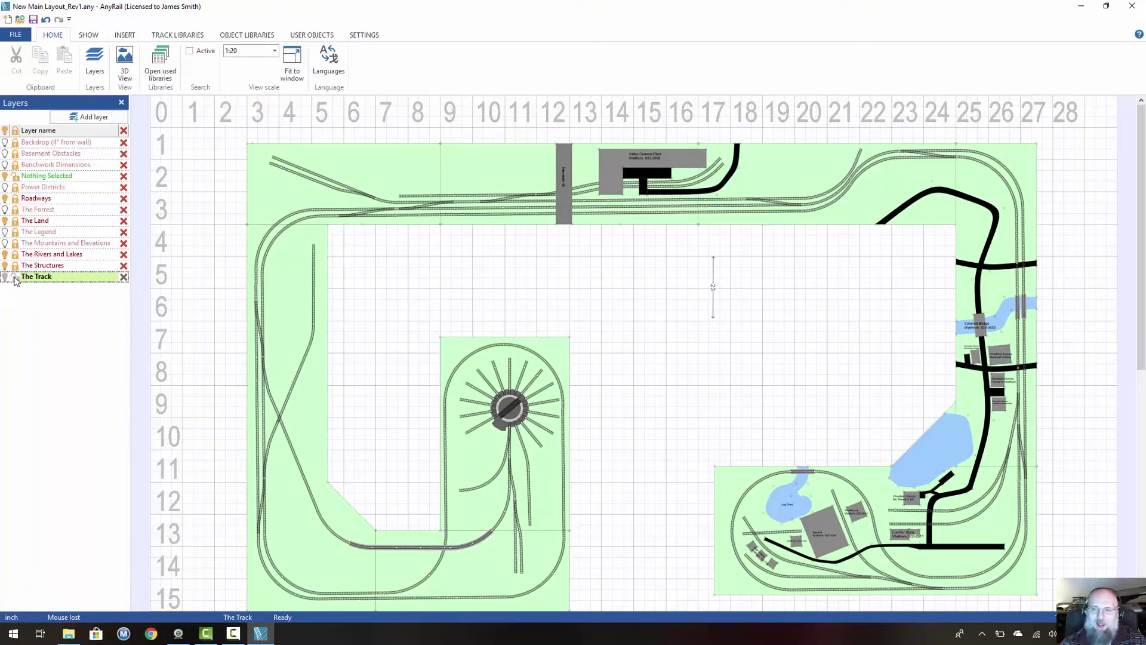
left_click(15, 278)
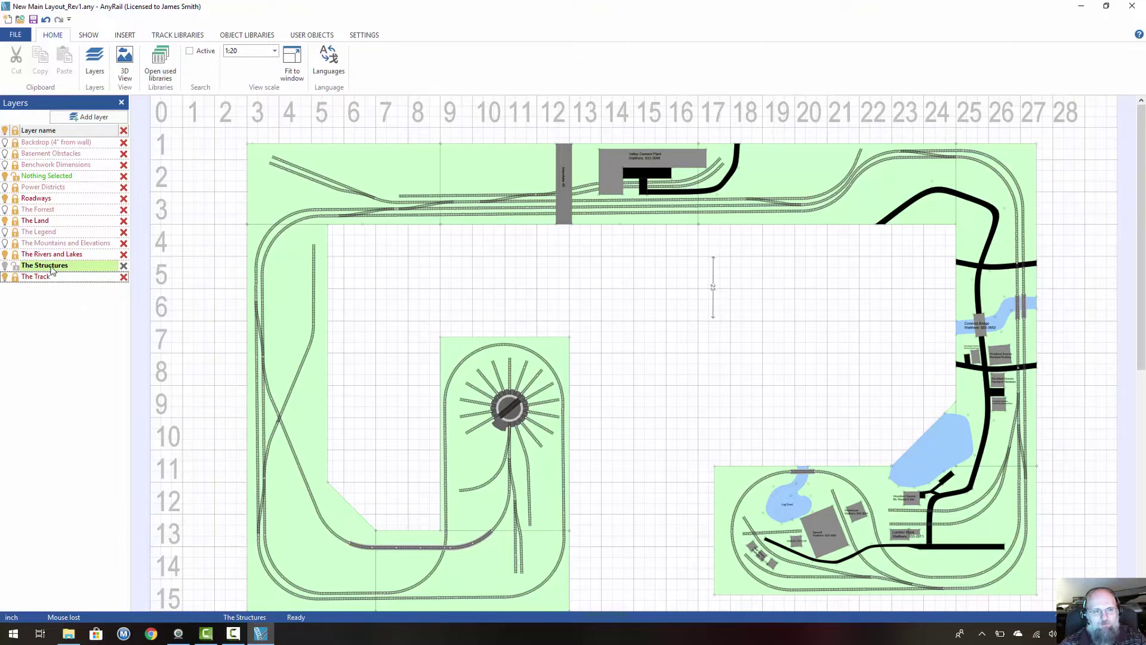
left_click(46, 178)
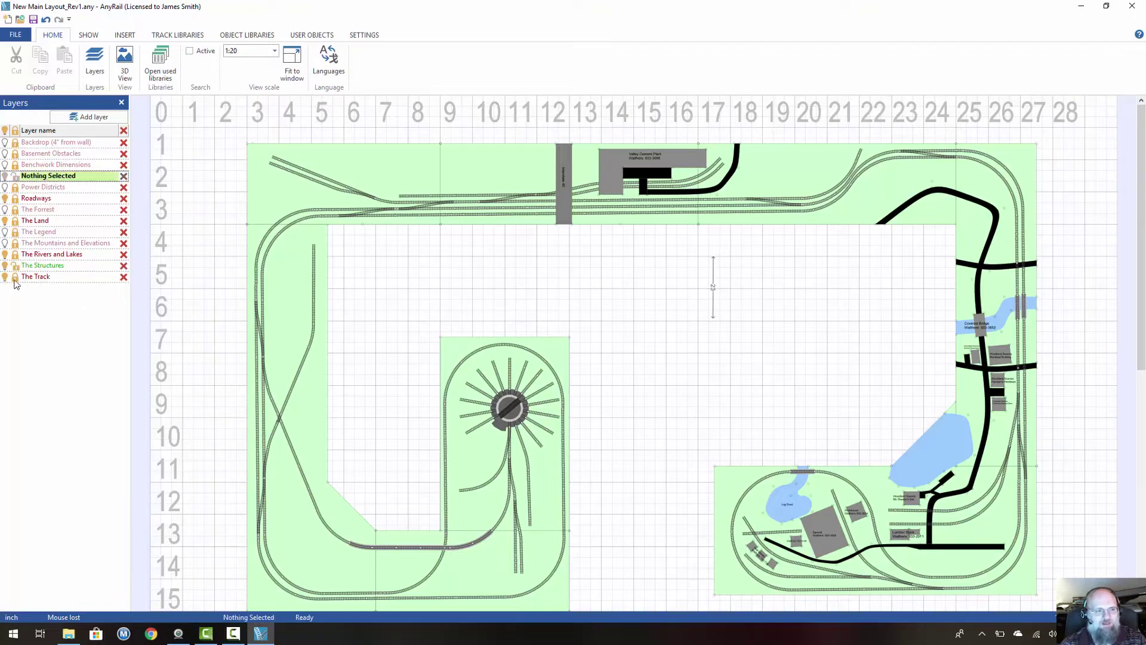
left_click(15, 266)
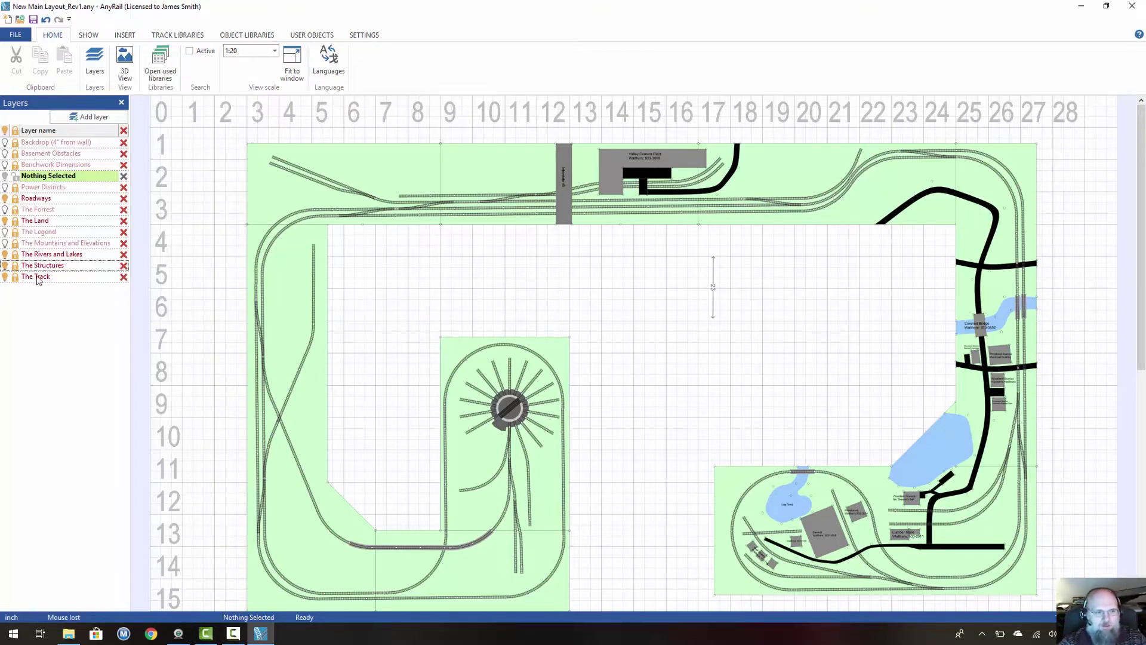
Step: Add a new layer and name it Track Test
left_click(83, 118)
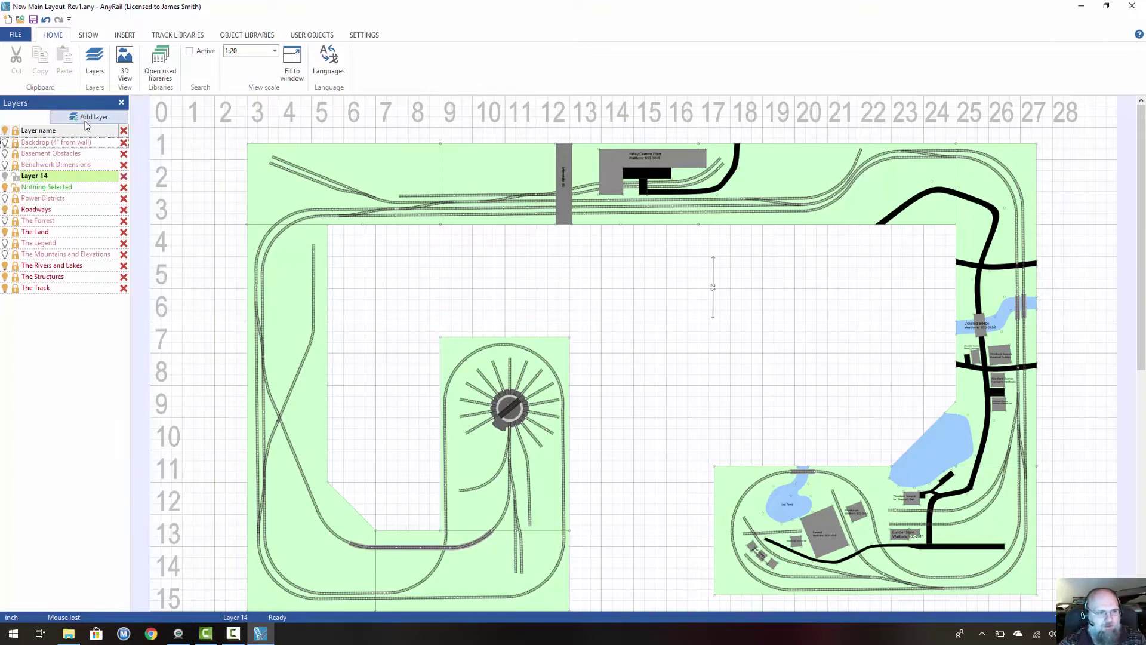
left_click(45, 178)
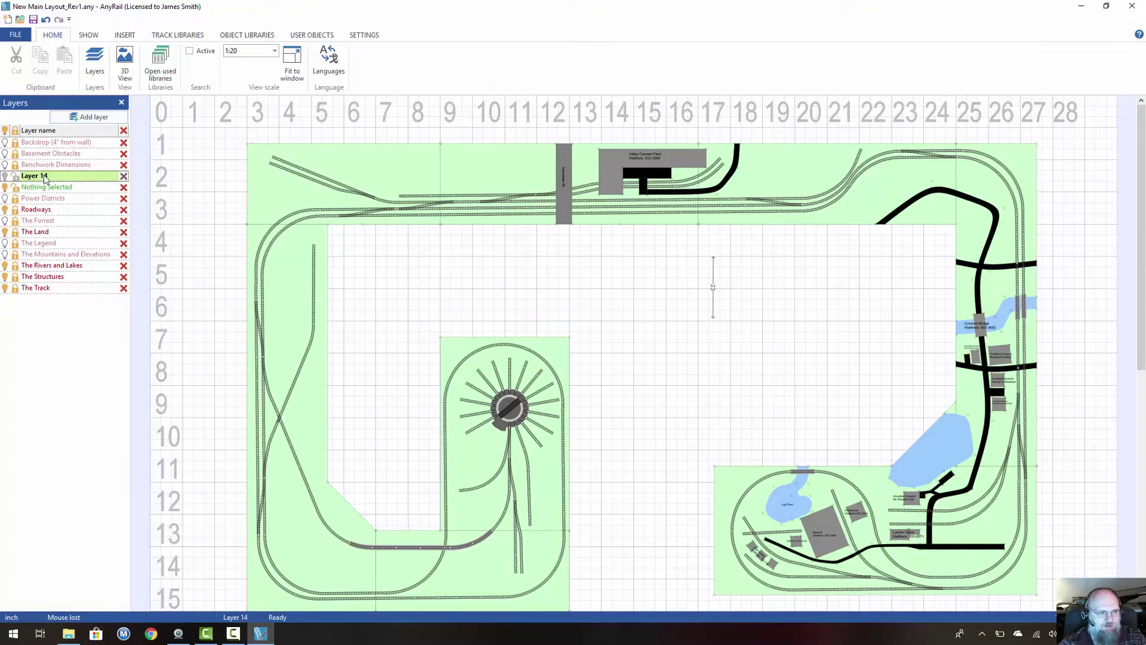
left_click(46, 177)
key("ctrl+a")
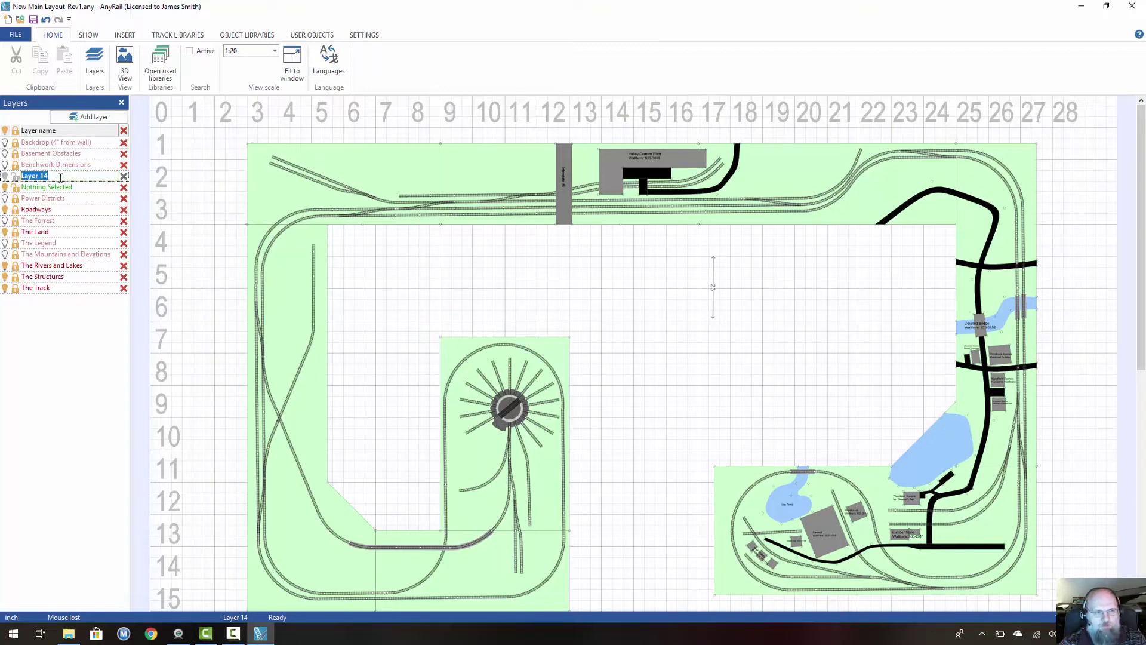
key("BackSpace")
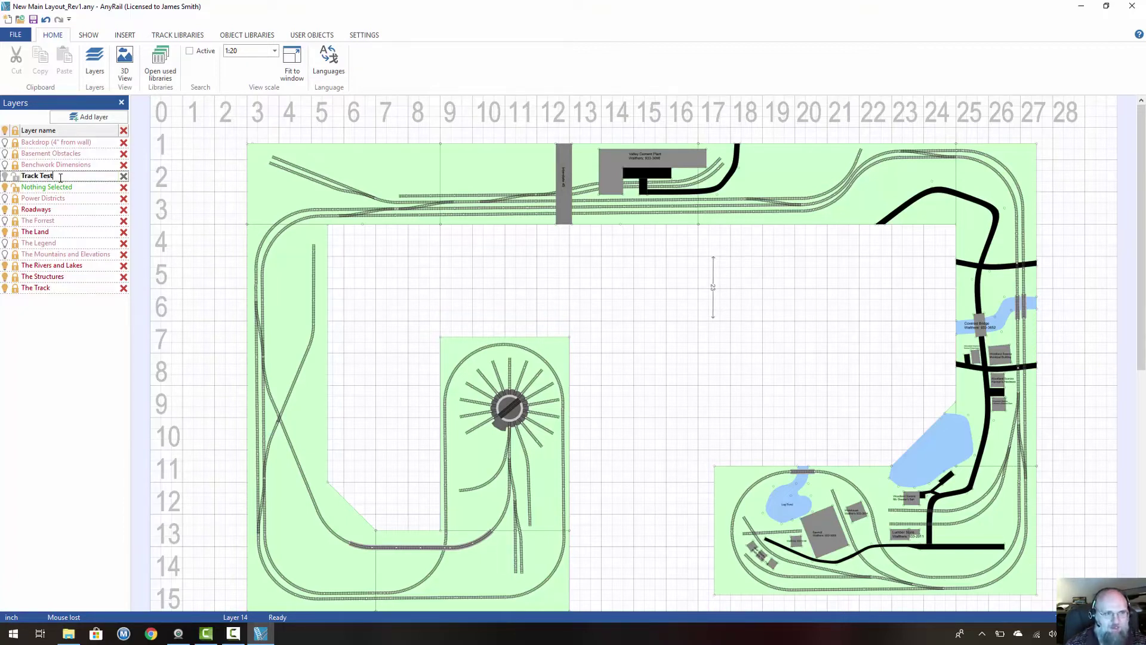
type("Track Test")
key("Return")
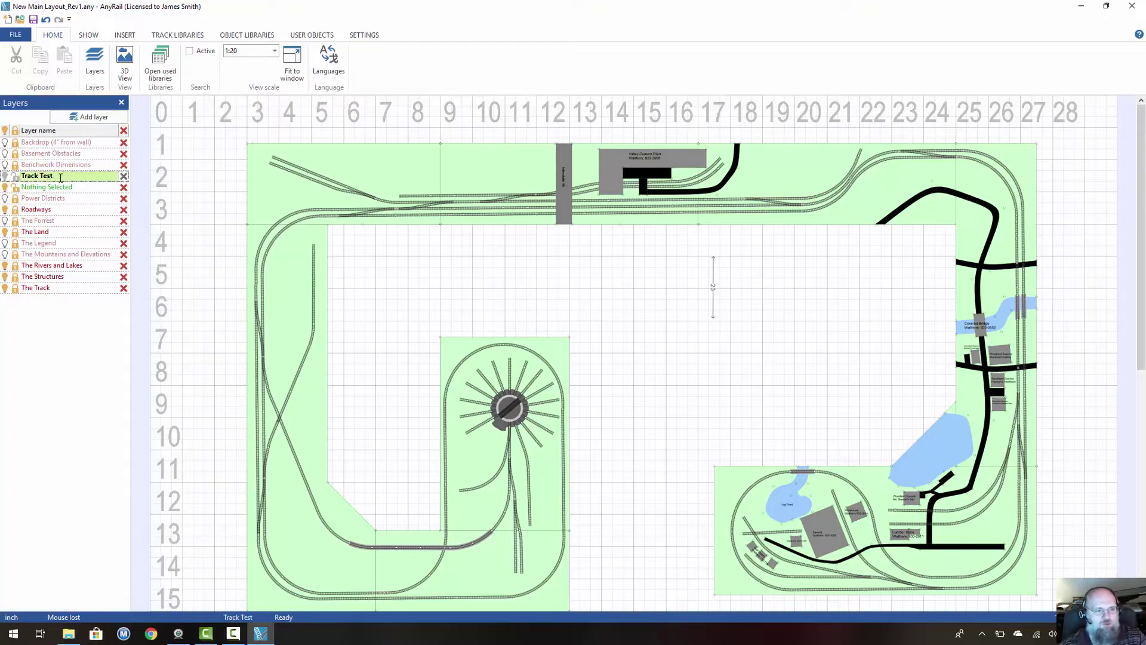
Step: Try to select the long road and the corner land section on their locked layers while Track Test is active
left_click(985, 267)
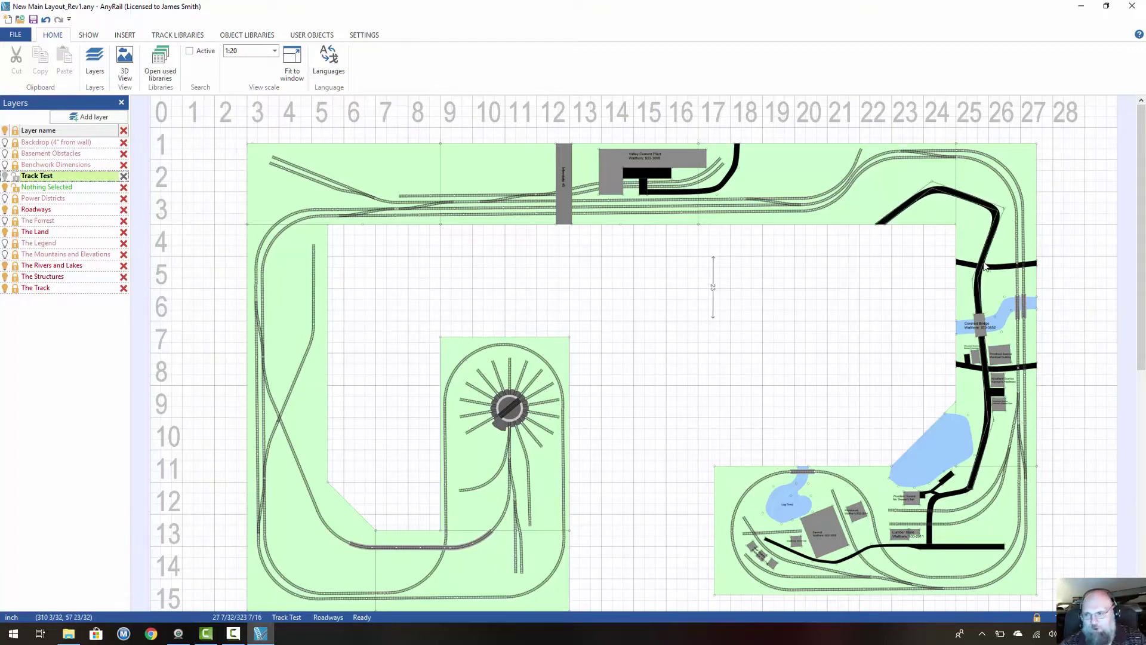
key("Escape")
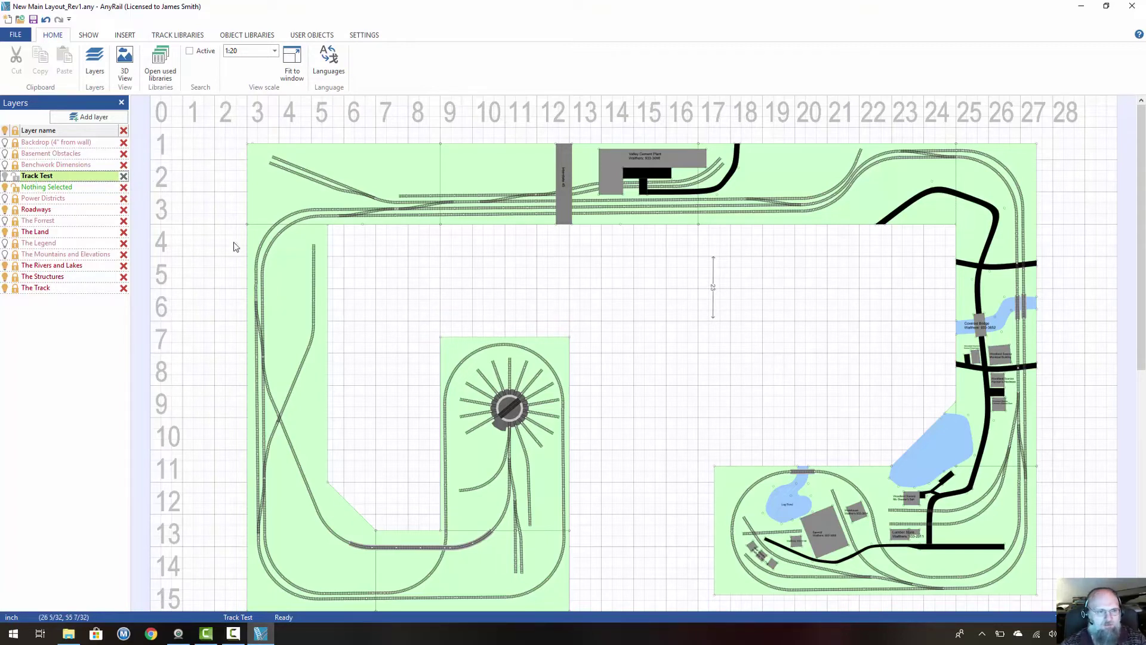
left_click(267, 188)
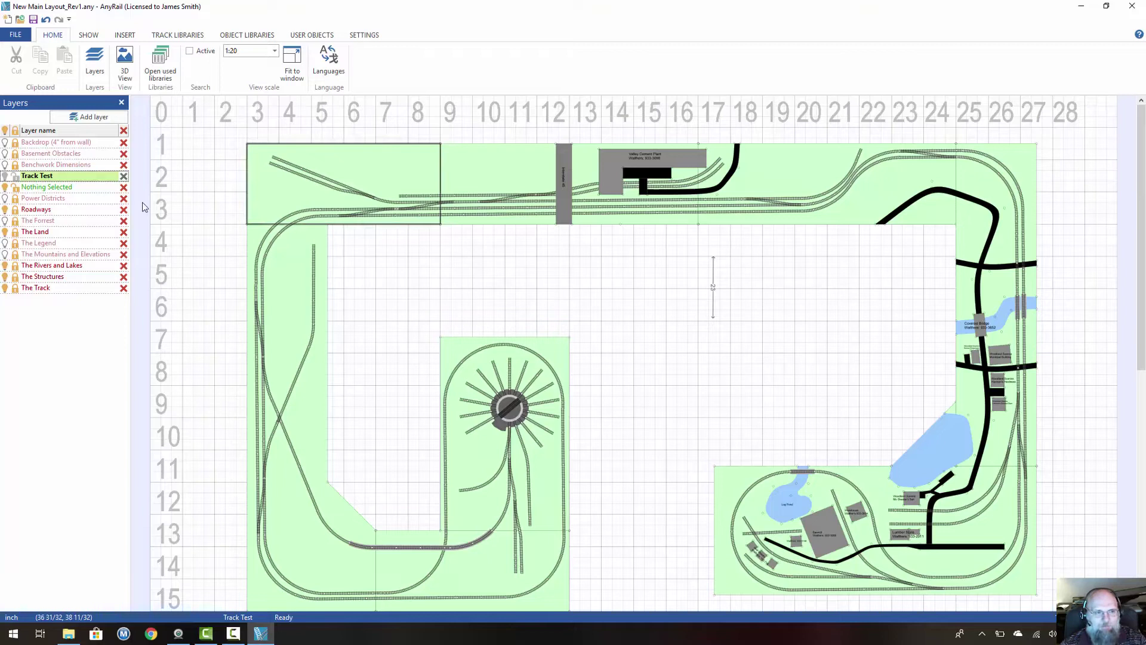
Step: Switch between The Track and Nothing Selected layers, leaving The Track as the active layer
left_click(39, 289)
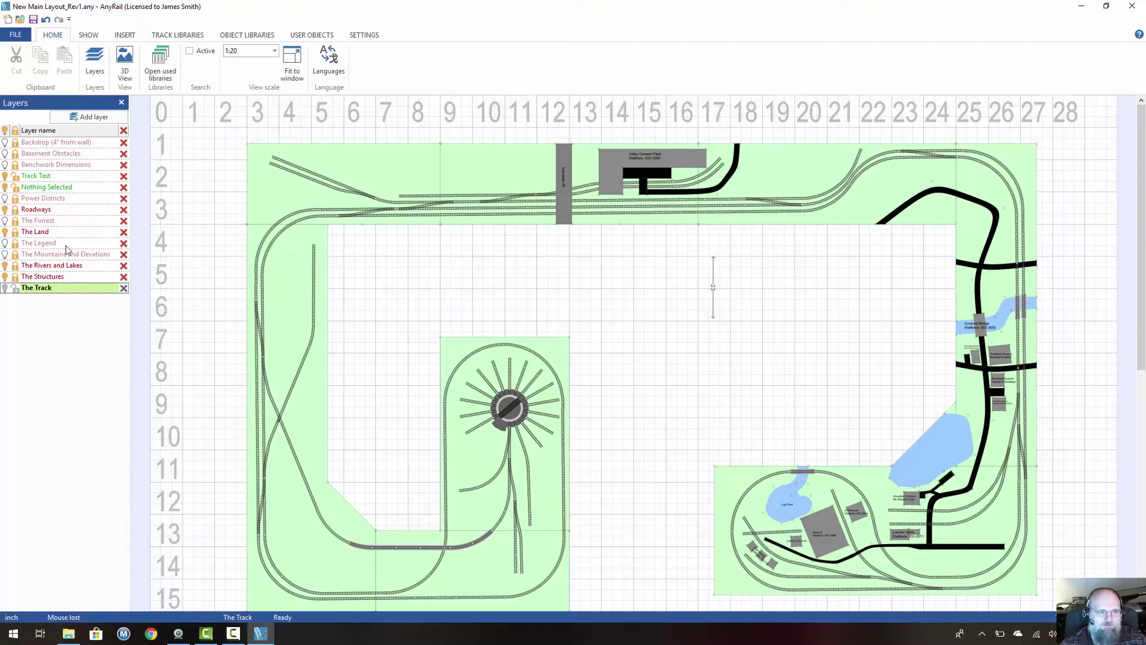
left_click(45, 188)
left_click(31, 291)
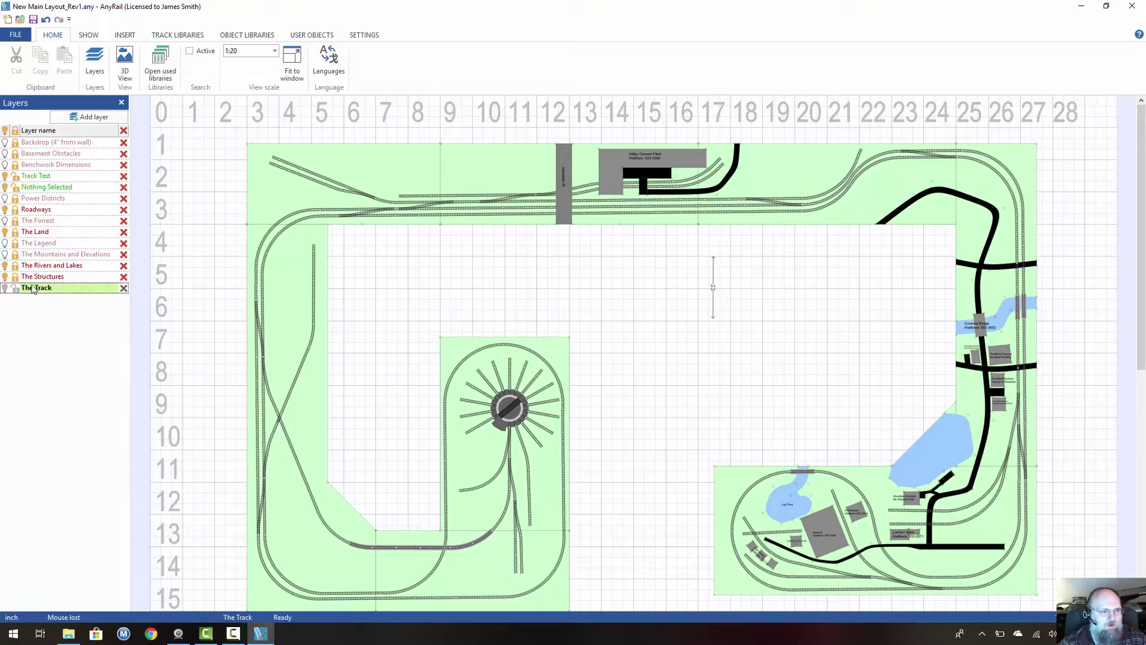
Step: Make Nothing Selected the active layer briefly, and switch to Track Test as the active layer
left_click(39, 189)
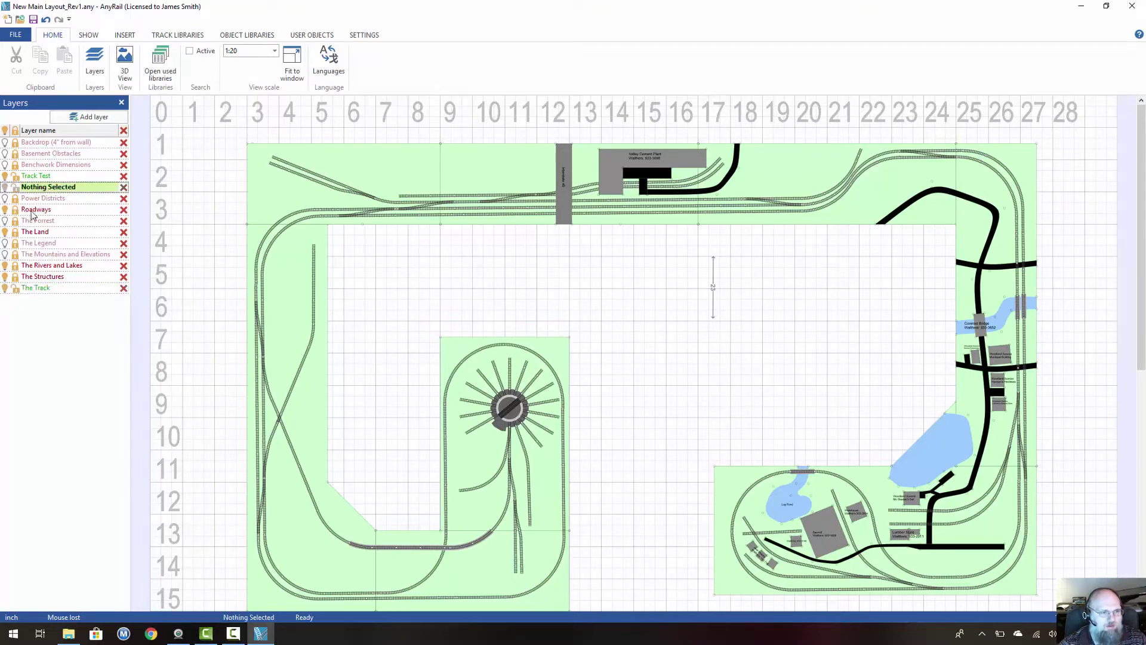
left_click(37, 178)
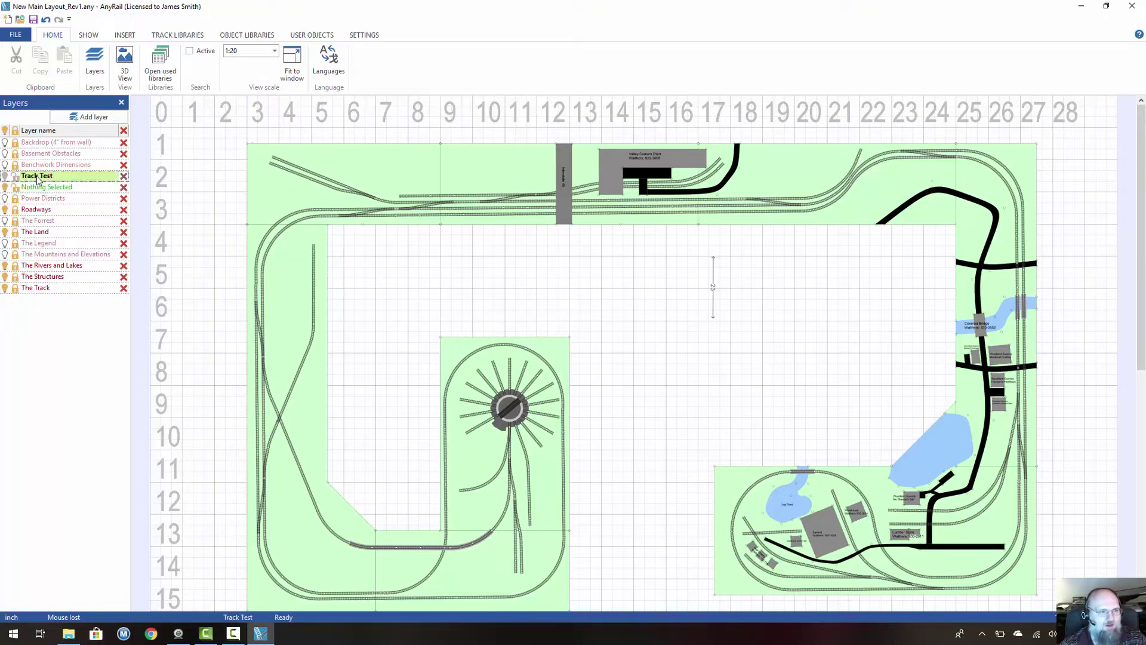
Step: Look through the H0 track libraries offered under Bachmann, Apogée Vapeur, Atlas, Busch and Fast Tracks
left_click(177, 35)
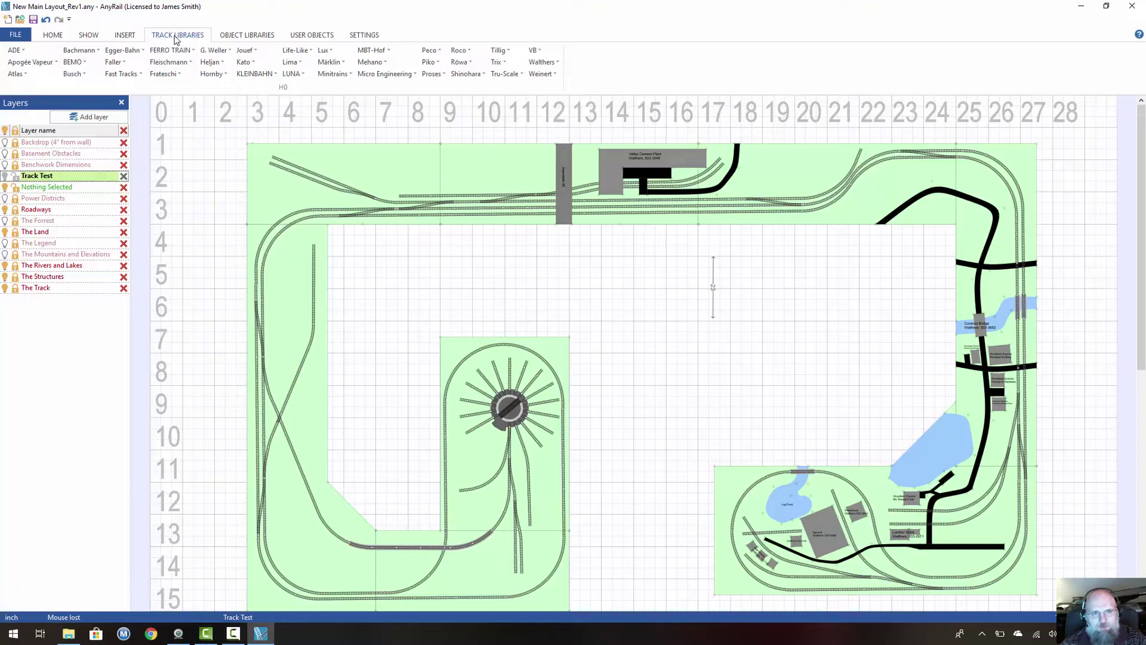
left_click(88, 51)
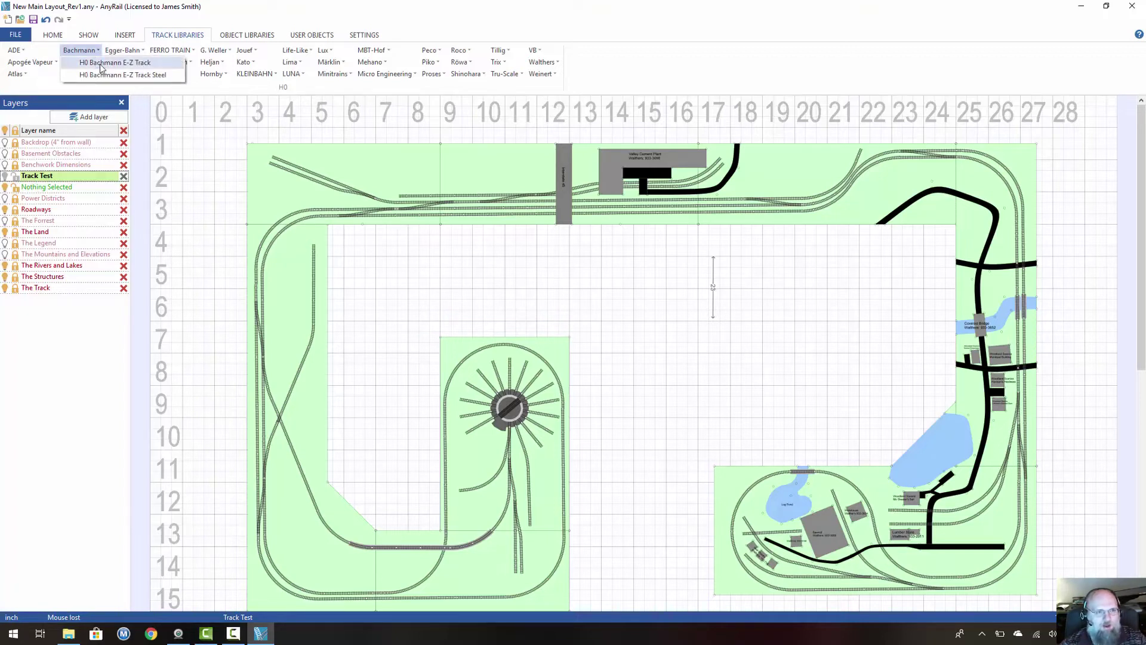
left_click(69, 52)
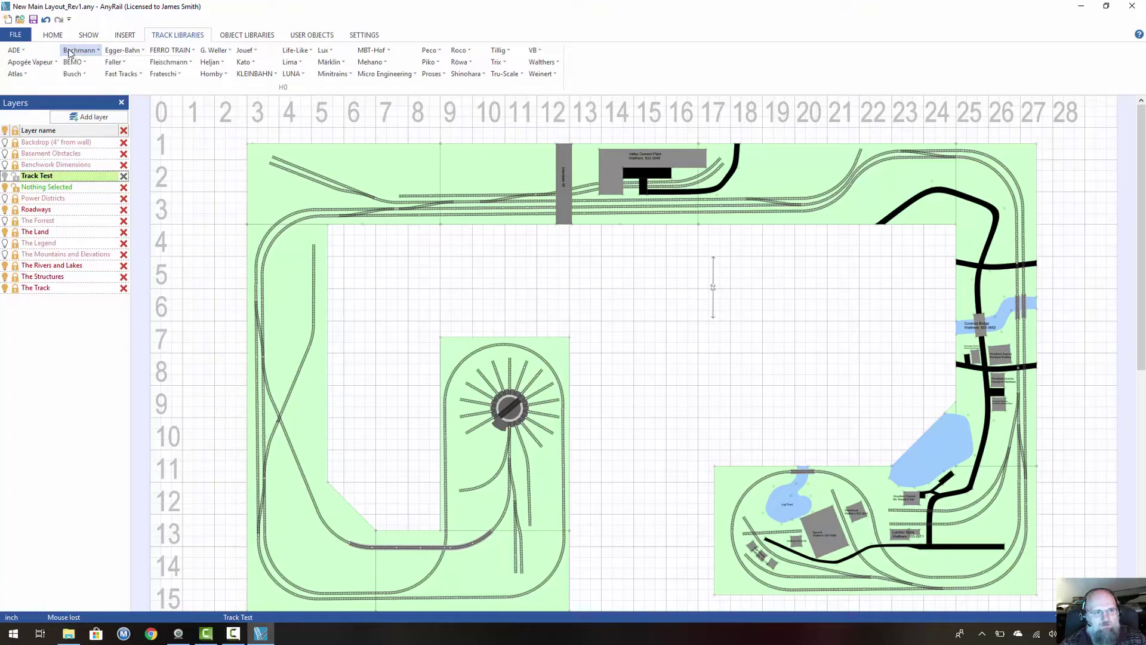
left_click(26, 64)
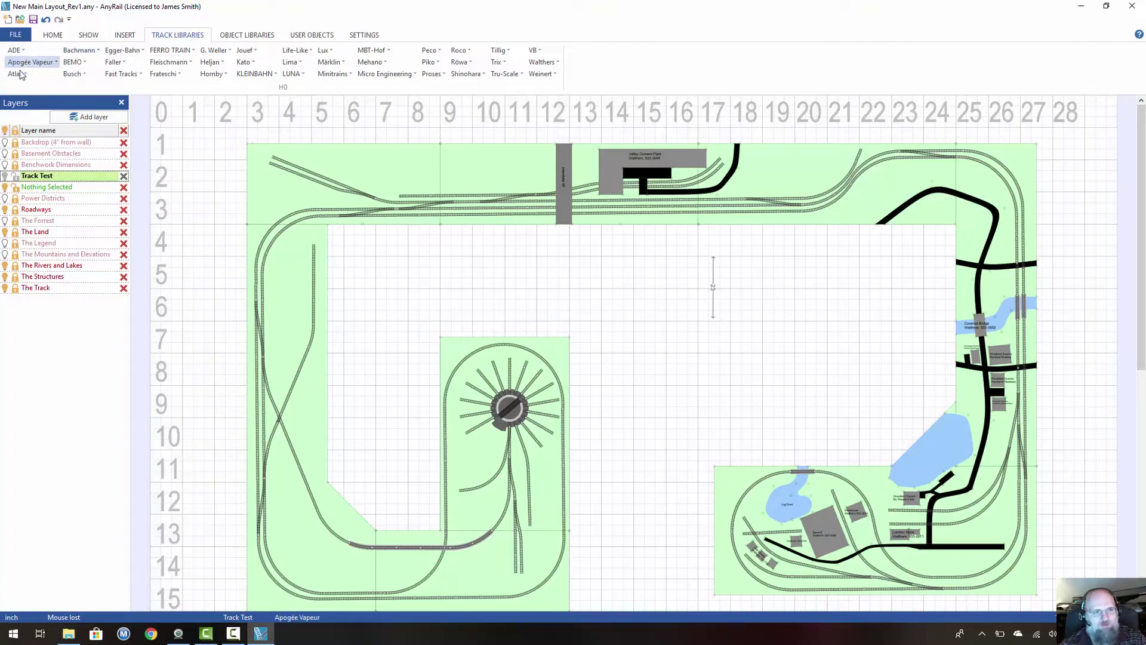
left_click(15, 74)
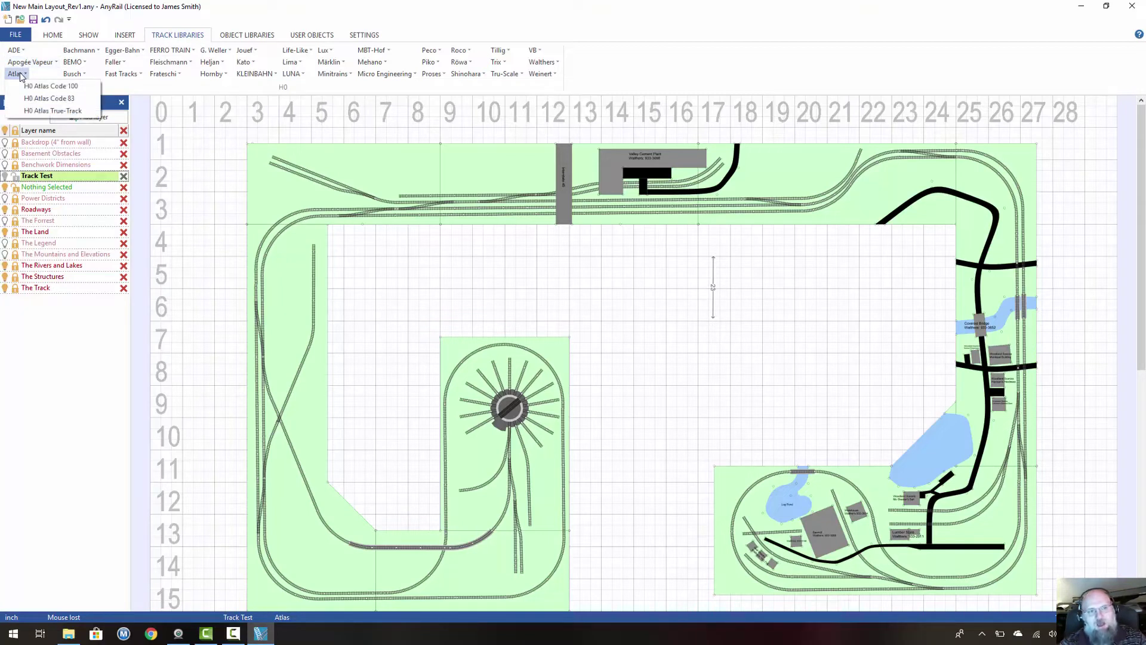
left_click(80, 73)
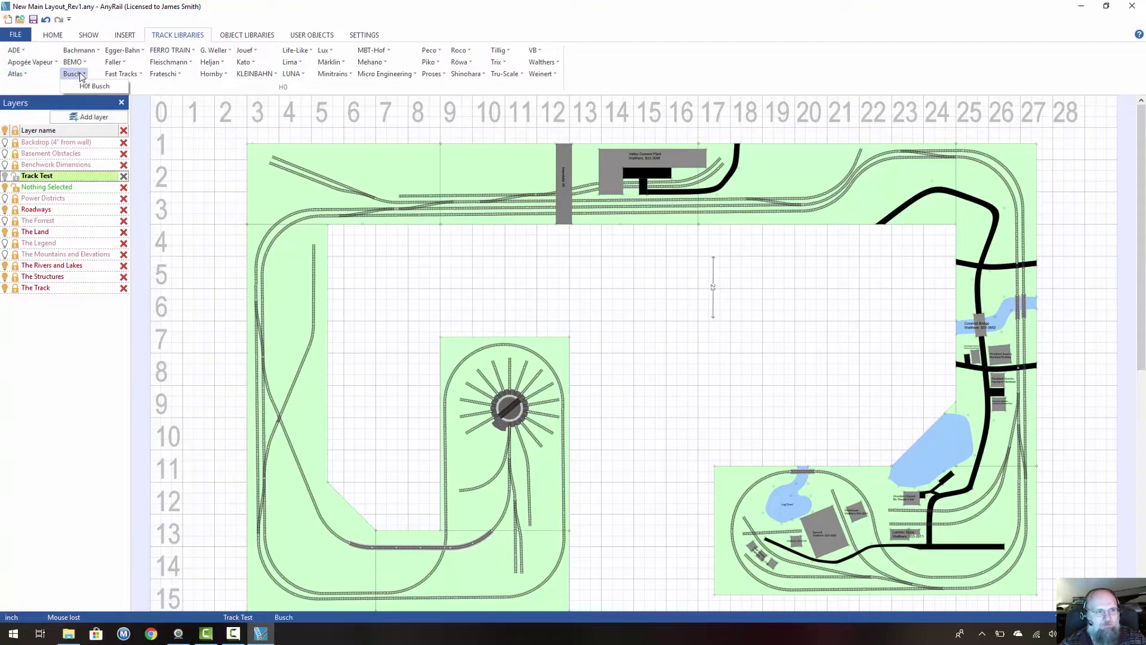
left_click(132, 74)
left_click(132, 74)
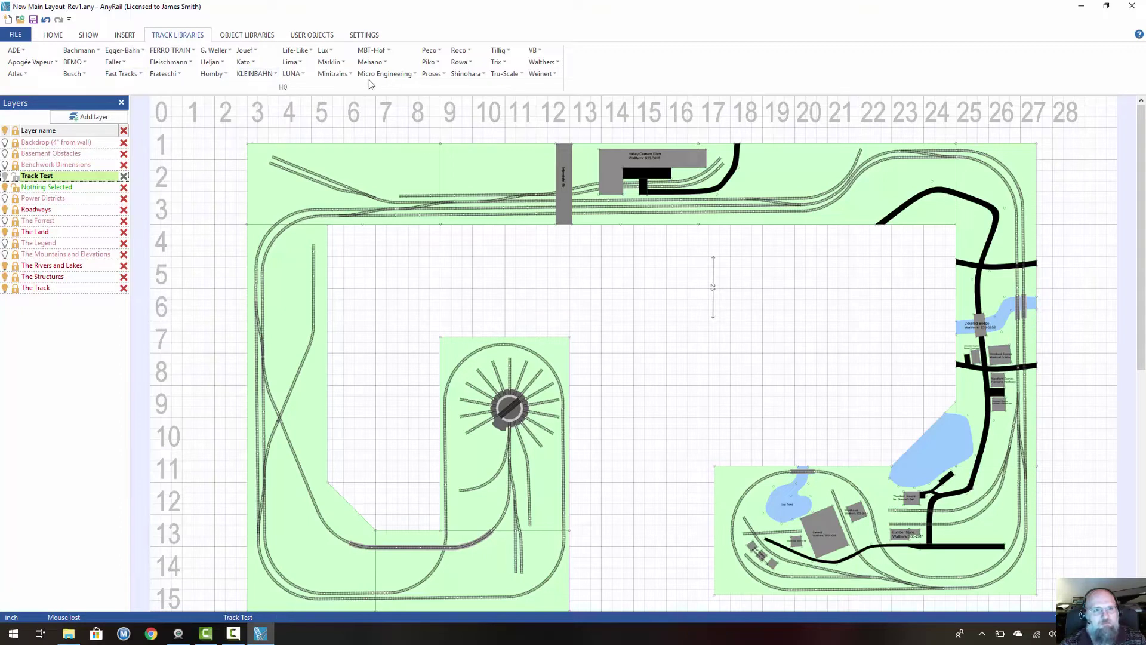
Step: Look through the H0 track ranges under Micro Engineering, Mehano, Peco, Roco, Shinohara, Walthers and Faller
left_click(384, 74)
left_click(370, 62)
left_click(441, 50)
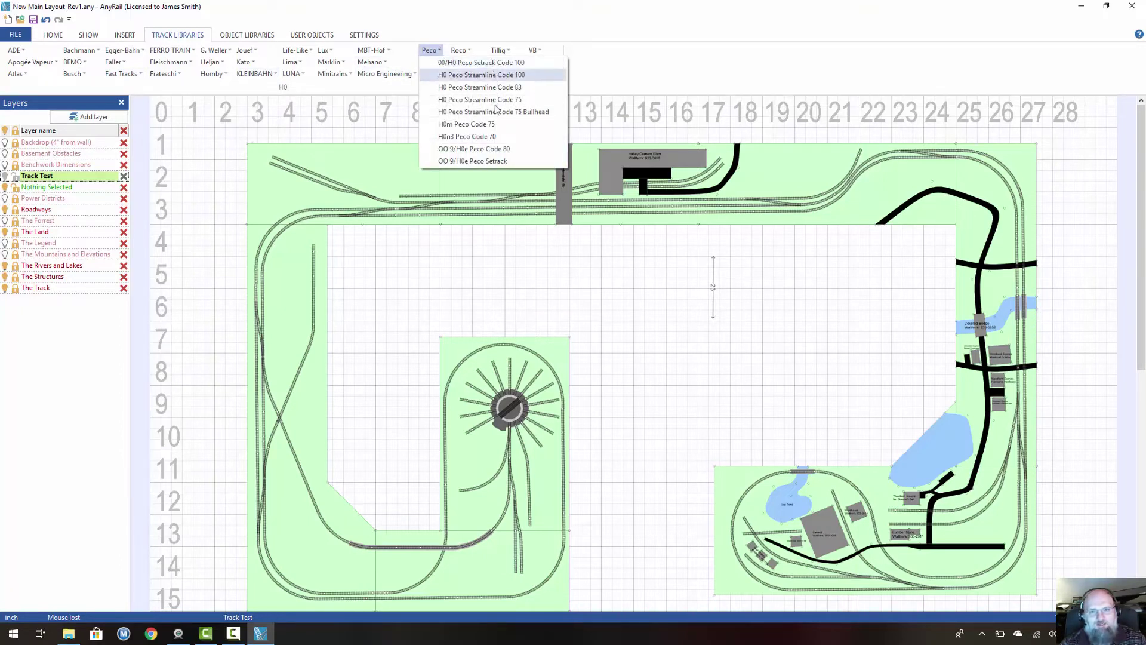
left_click(426, 50)
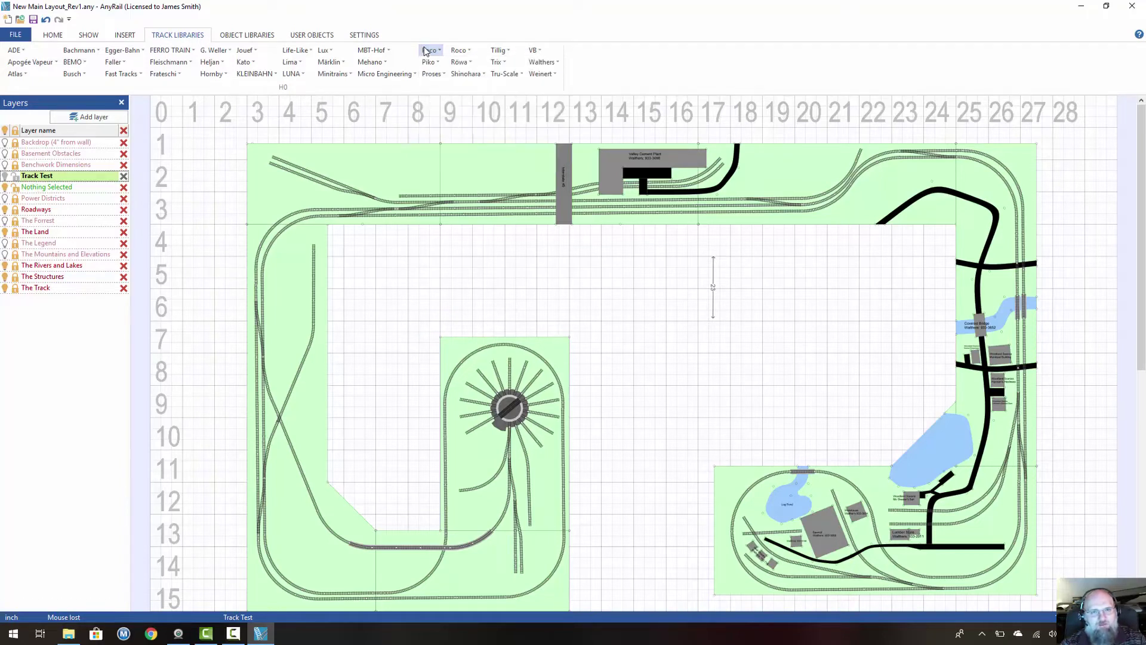
left_click(457, 52)
left_click(456, 54)
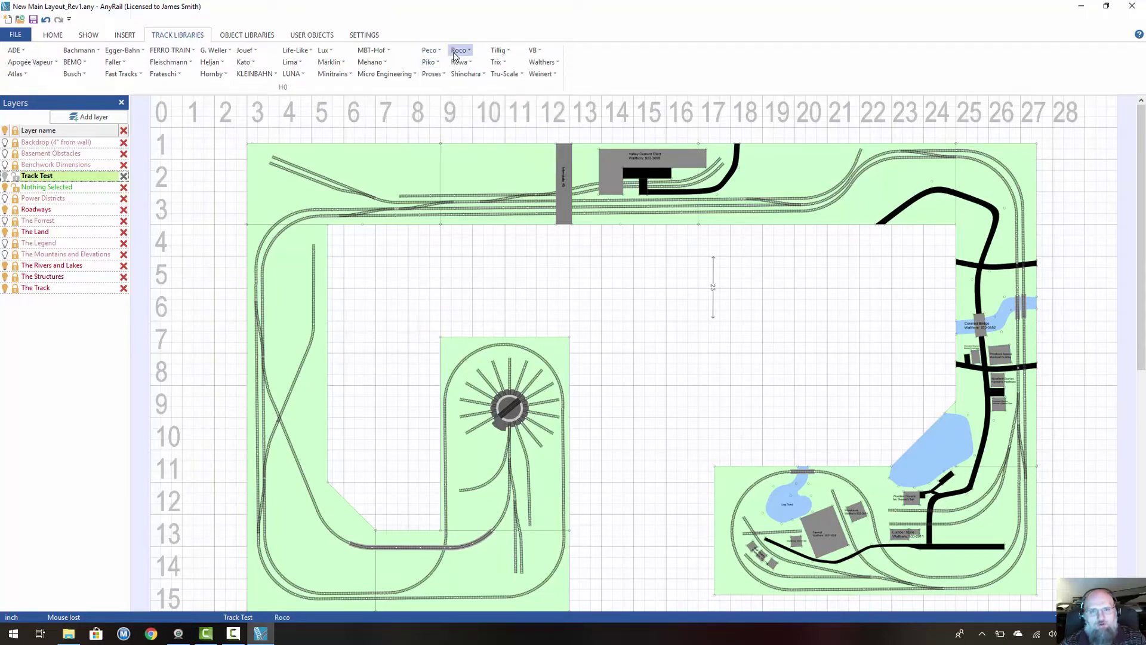
left_click(466, 73)
left_click(467, 74)
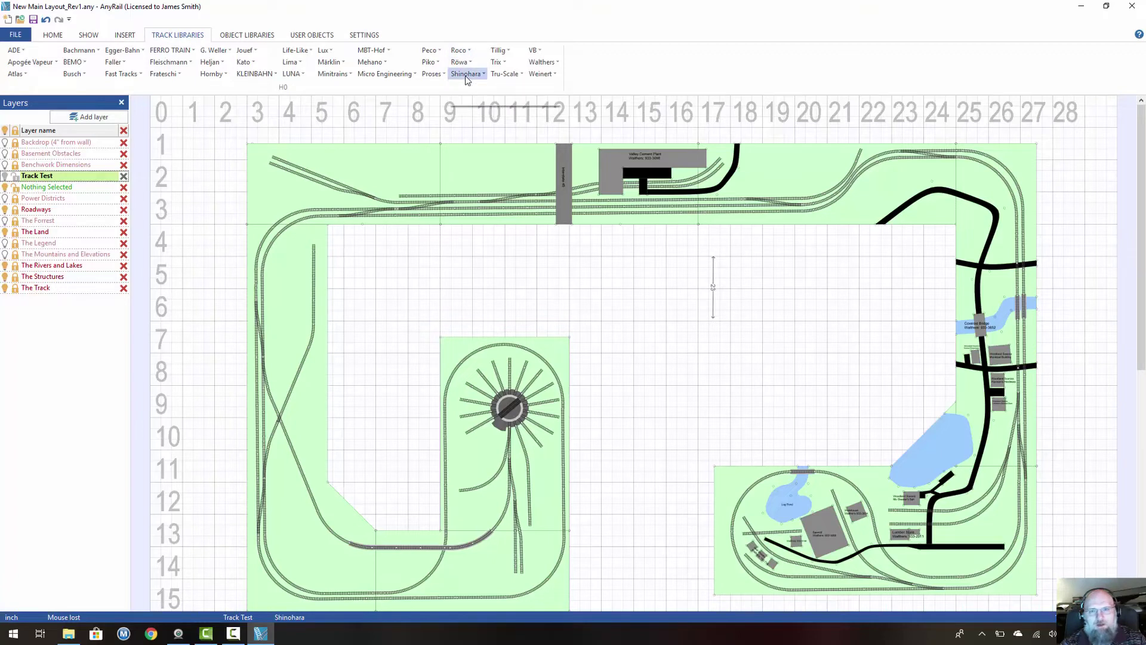
left_click(546, 63)
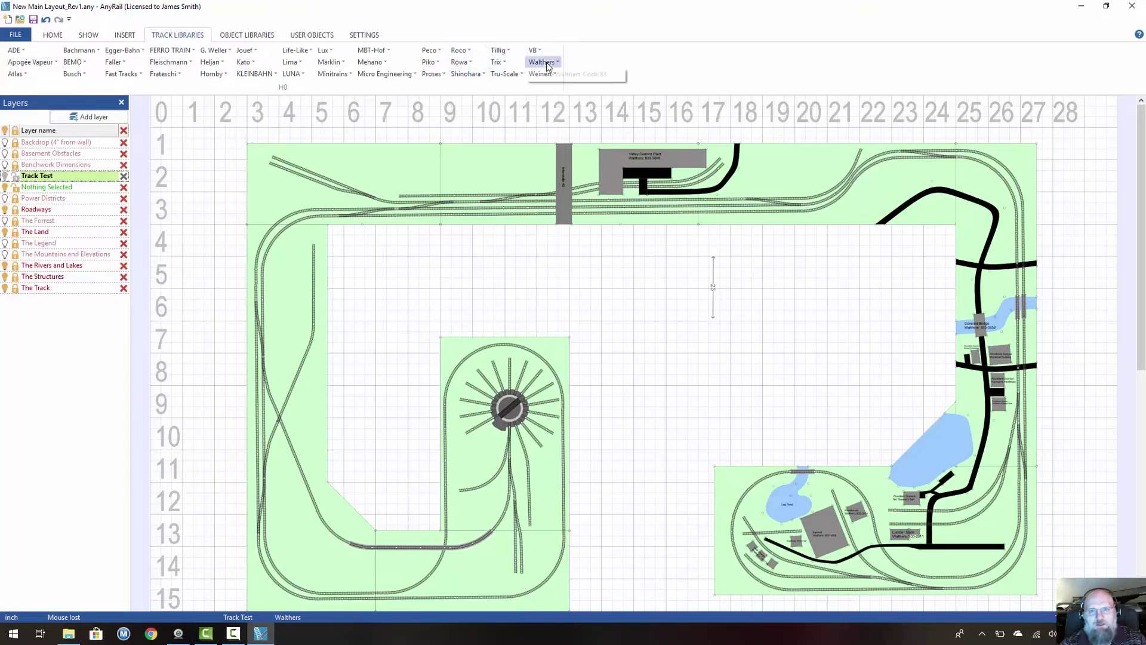
left_click(547, 64)
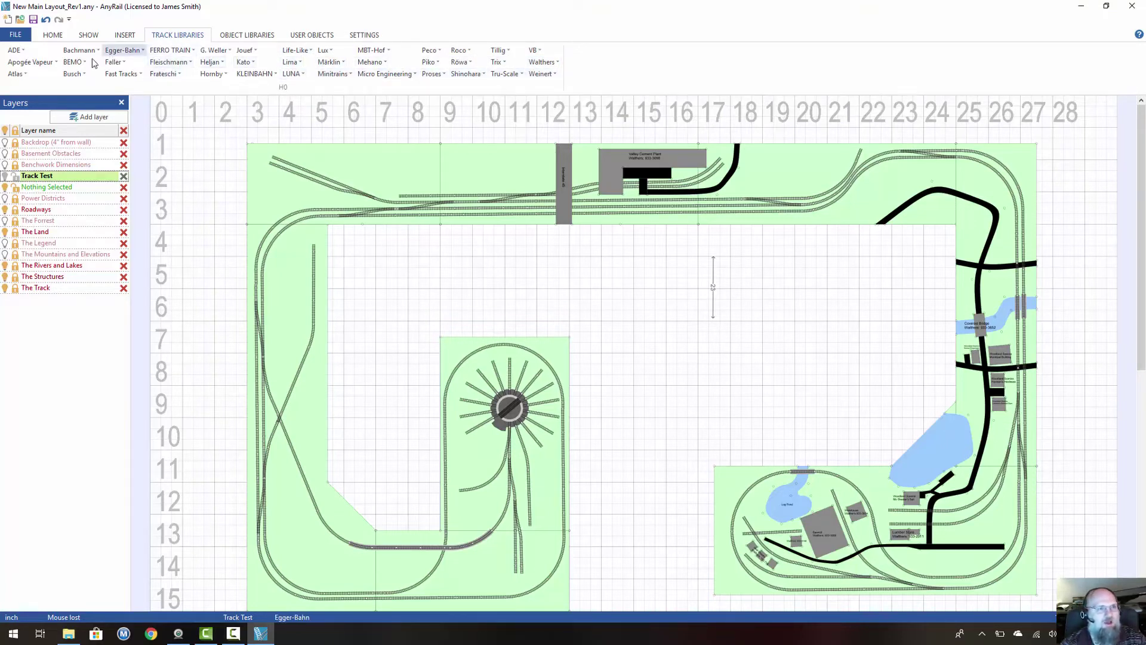
left_click(112, 64)
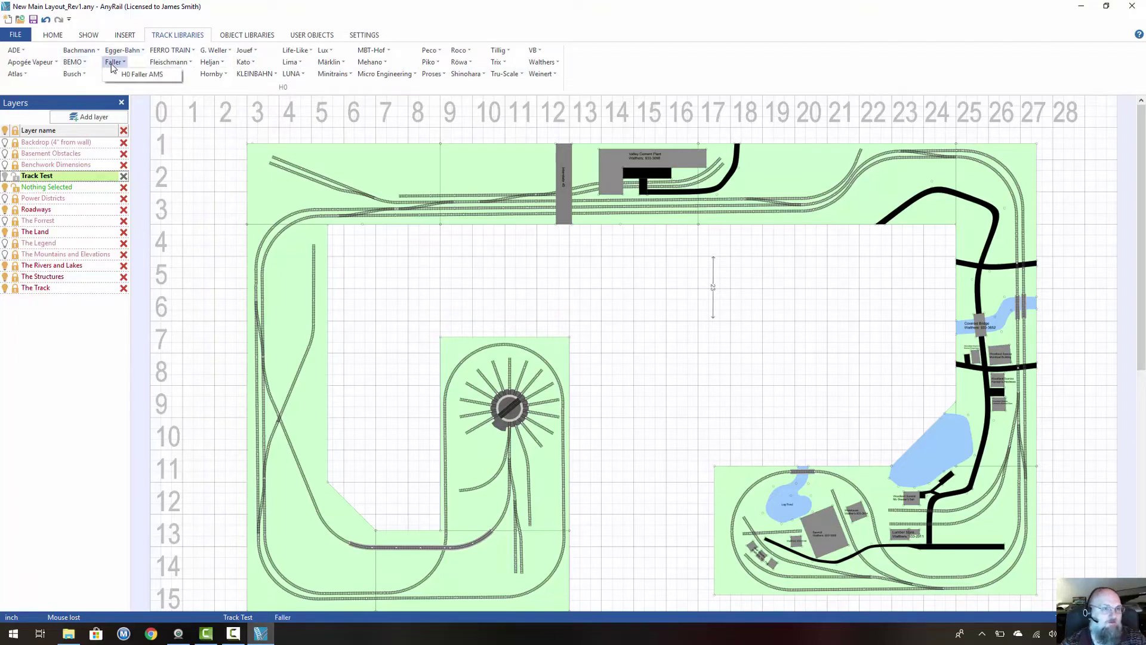
left_click(112, 63)
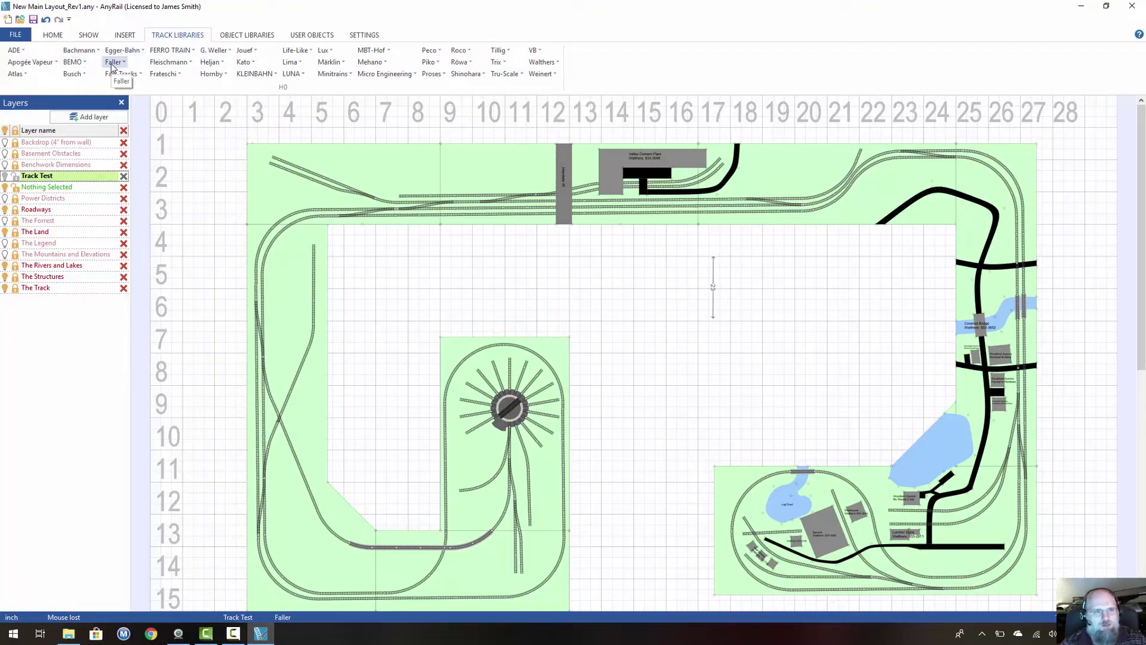
Step: Open the H0 Kato Unitrack and H0 Bachmann E-Z Track libraries alongside the layers list
left_click(245, 62)
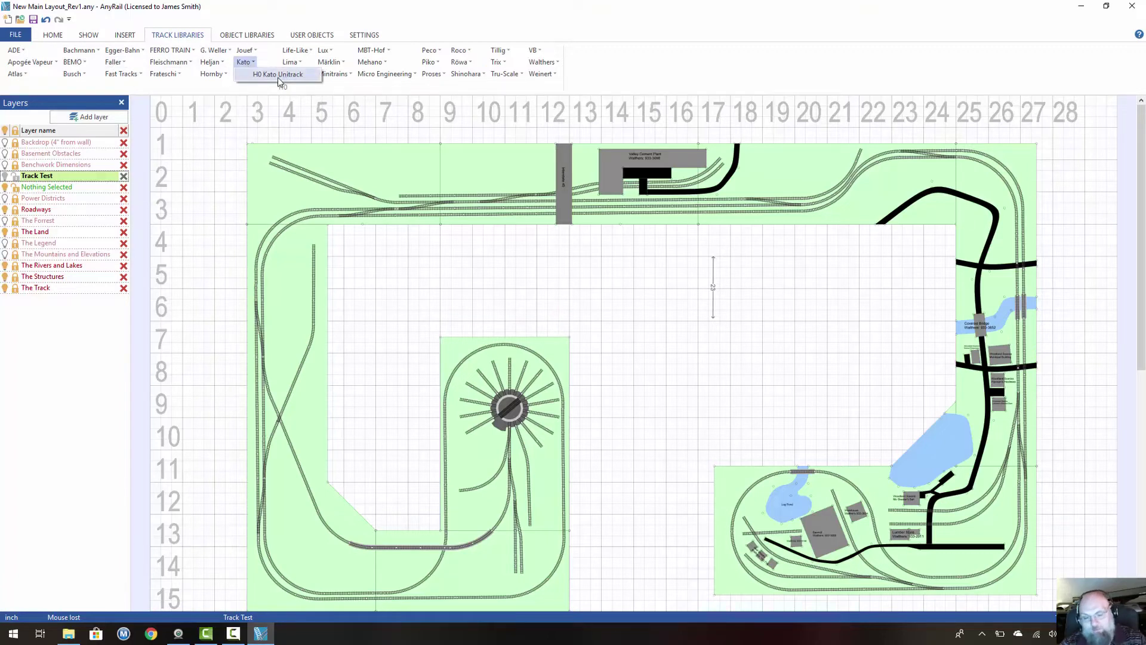
left_click(247, 66)
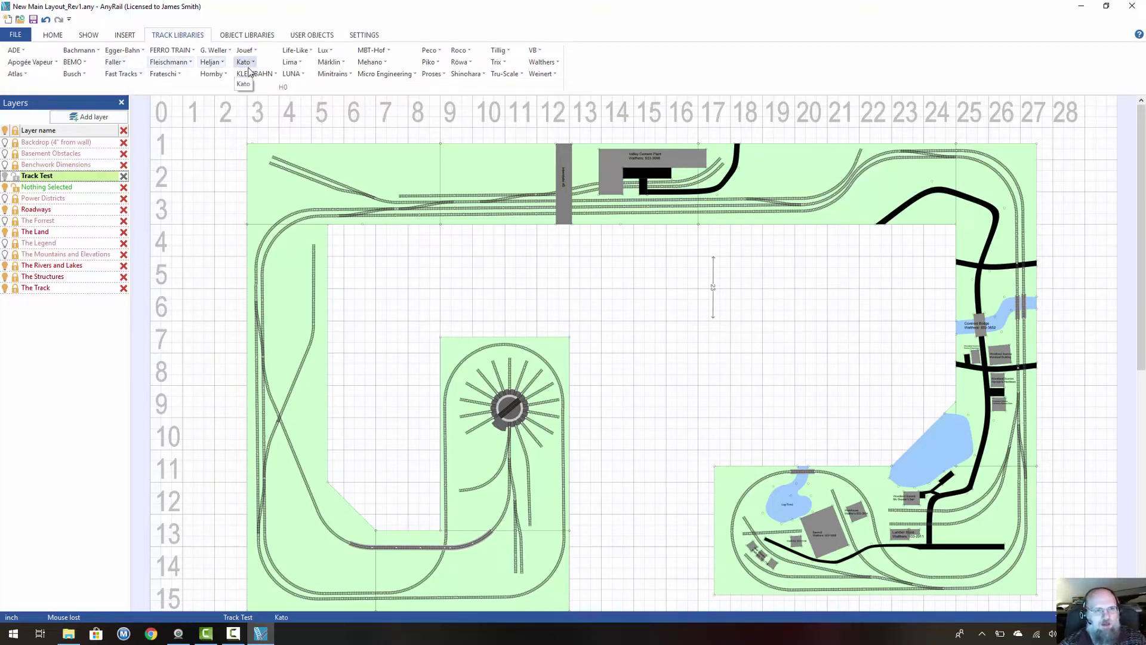
left_click(246, 64)
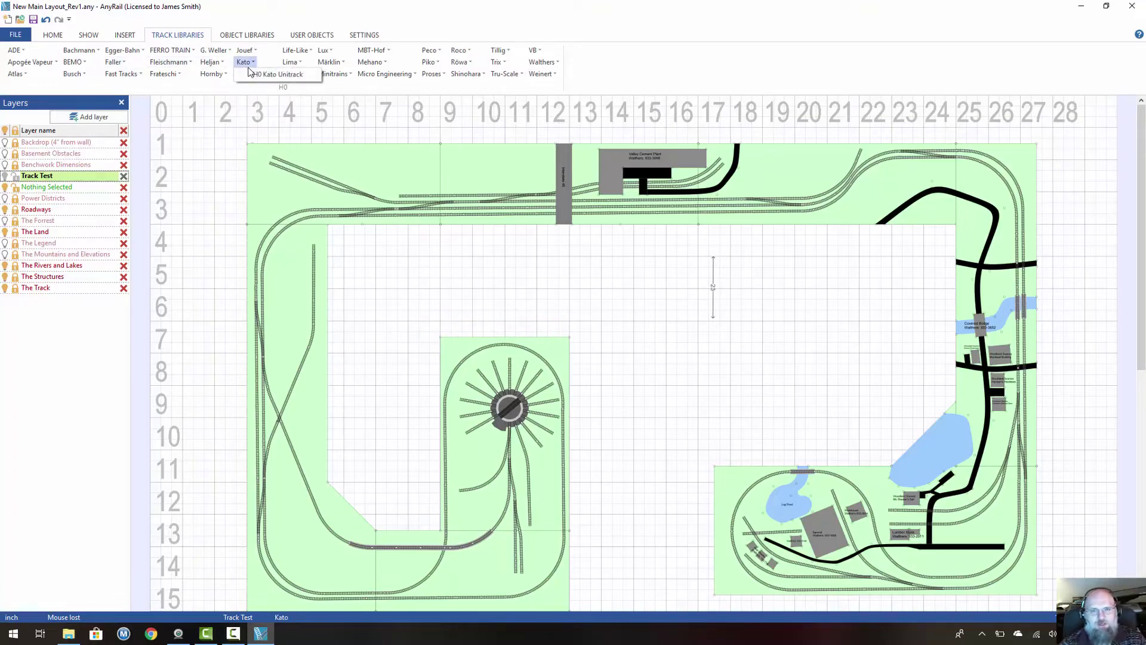
left_click(263, 75)
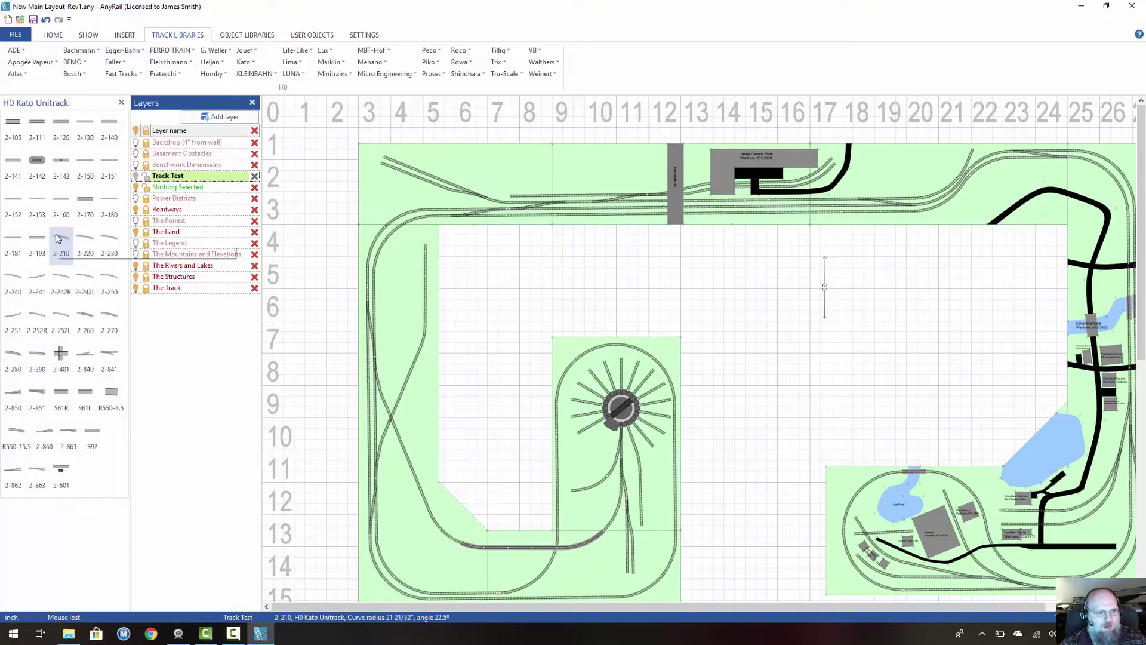
left_click(81, 53)
left_click(106, 63)
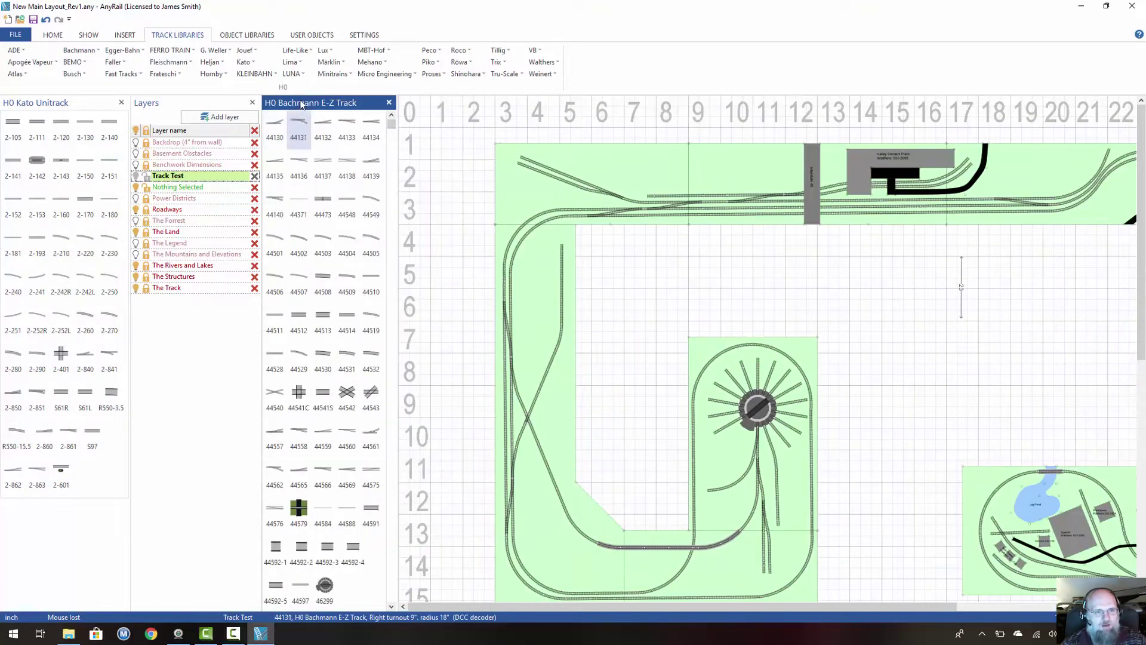
Step: Group the H0 Bachmann E-Z Track library with Layers as tabs, and close the H0 Kato Unitrack library
left_click_drag(299, 103, 182, 101)
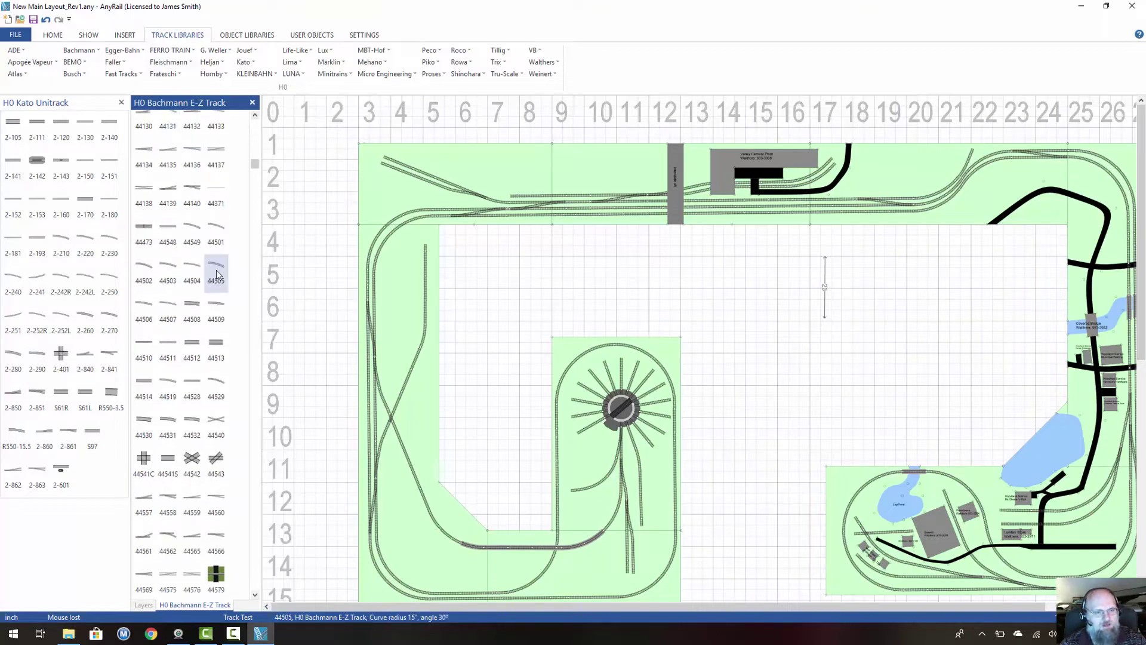
scroll(215, 290, "down", 1)
scroll(210, 285, "up", 1)
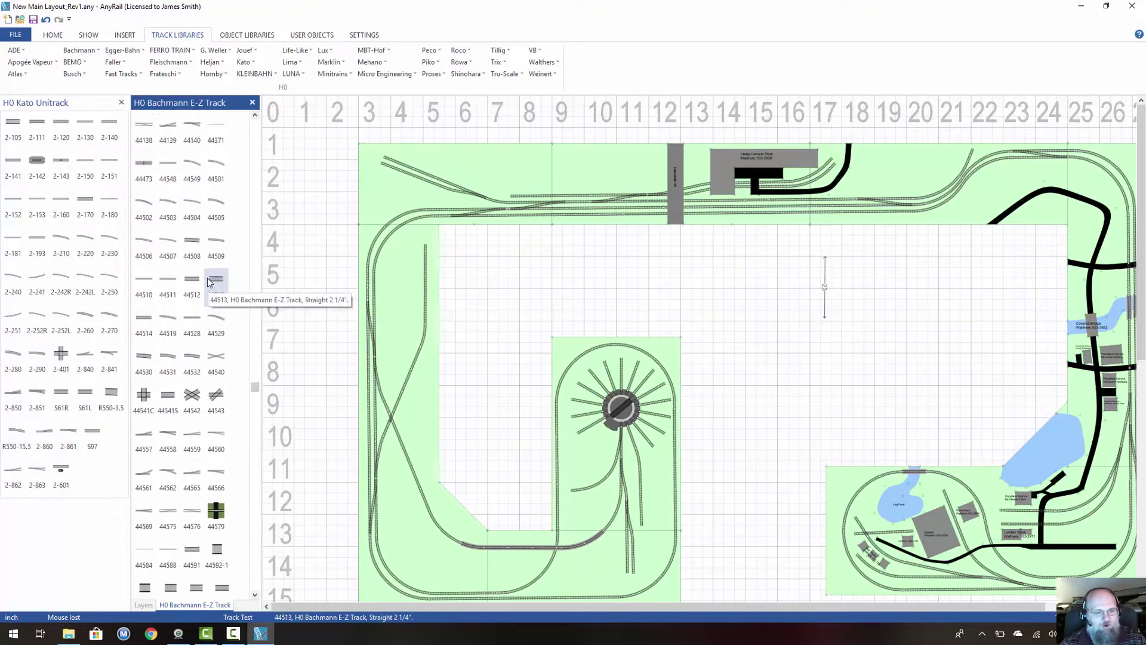
scroll(210, 283, "up", 1)
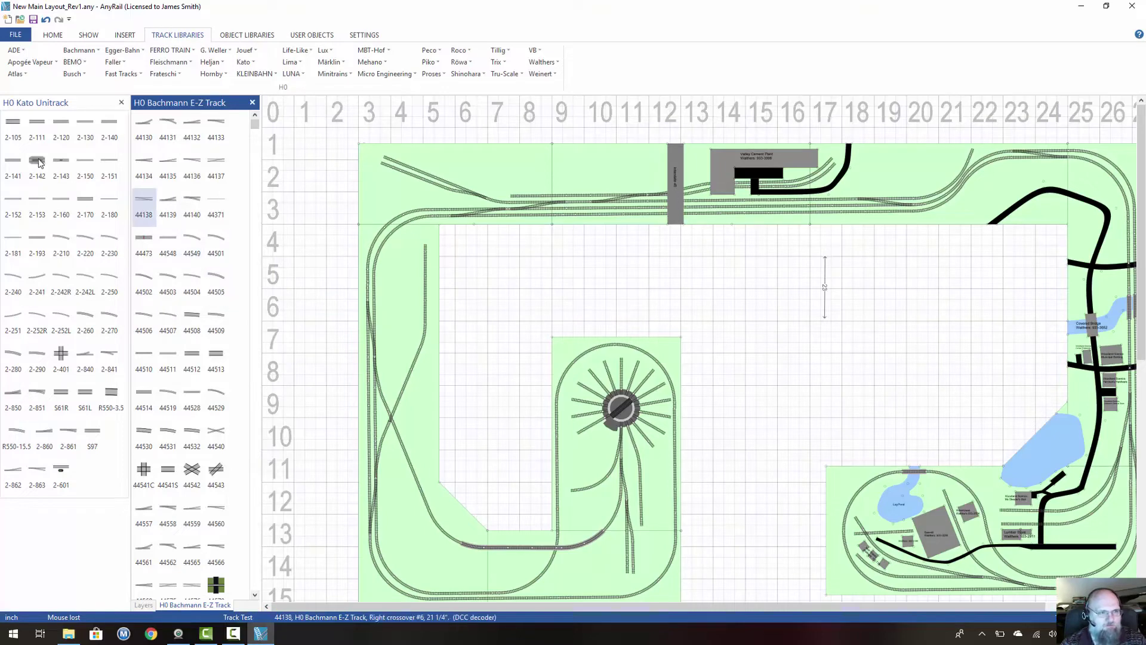
left_click(121, 104)
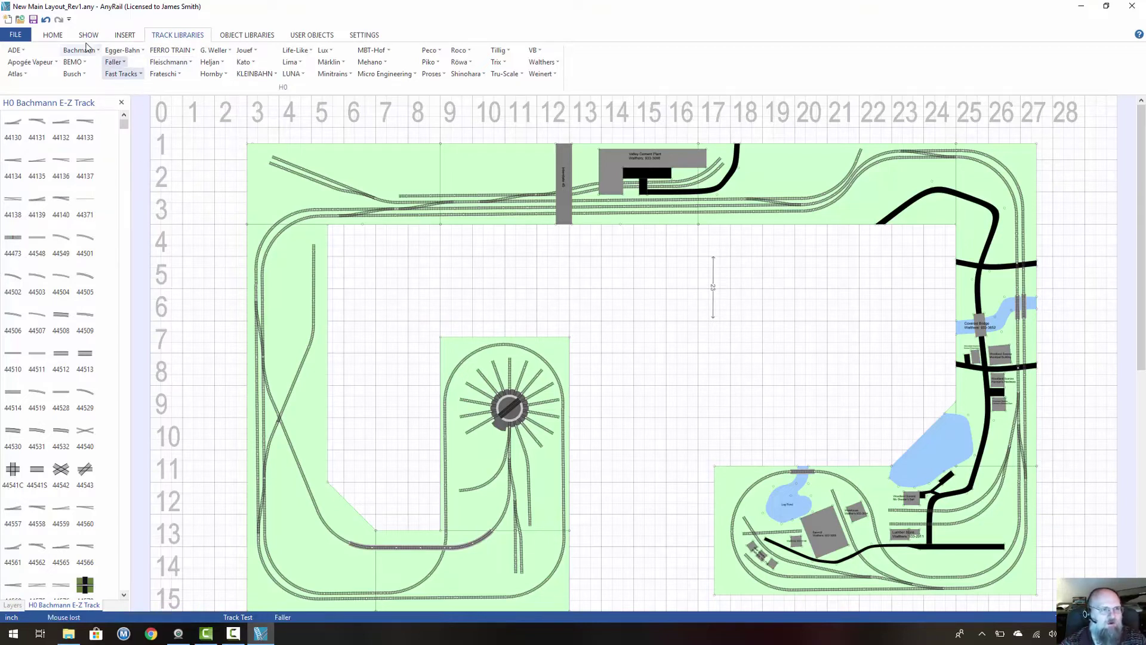
Step: Bring the layers list in front of the Bachmann library, and undock the pair to float beside the layout's river crossing
left_click(65, 35)
left_click(102, 61)
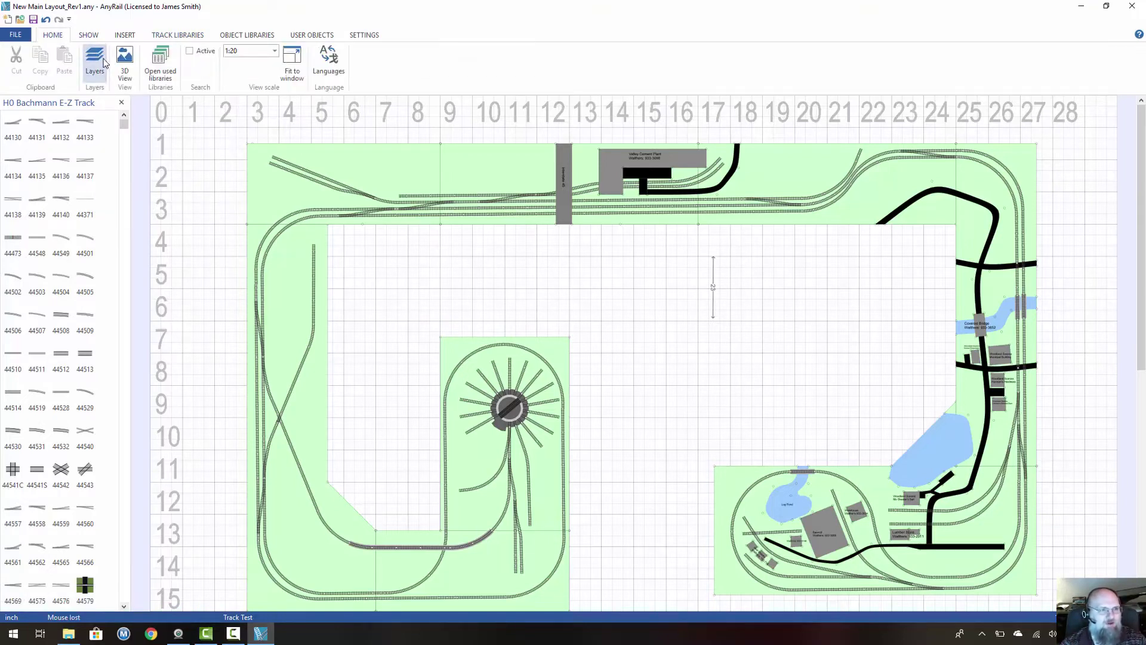
left_click(96, 81)
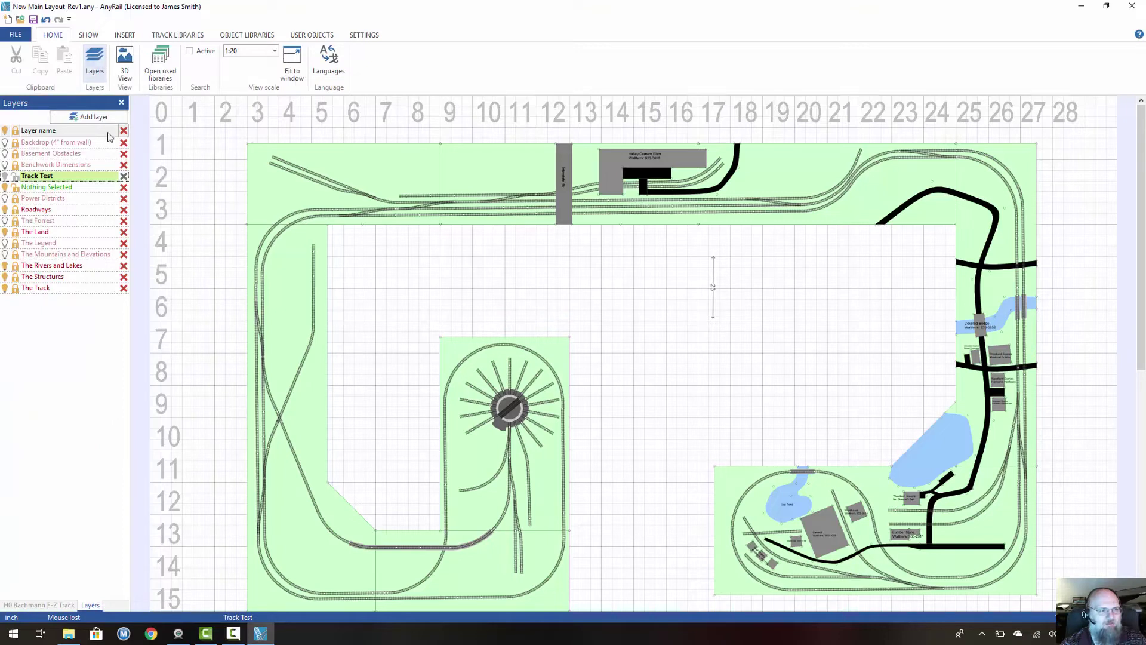
left_click_drag(105, 109, 1115, 304)
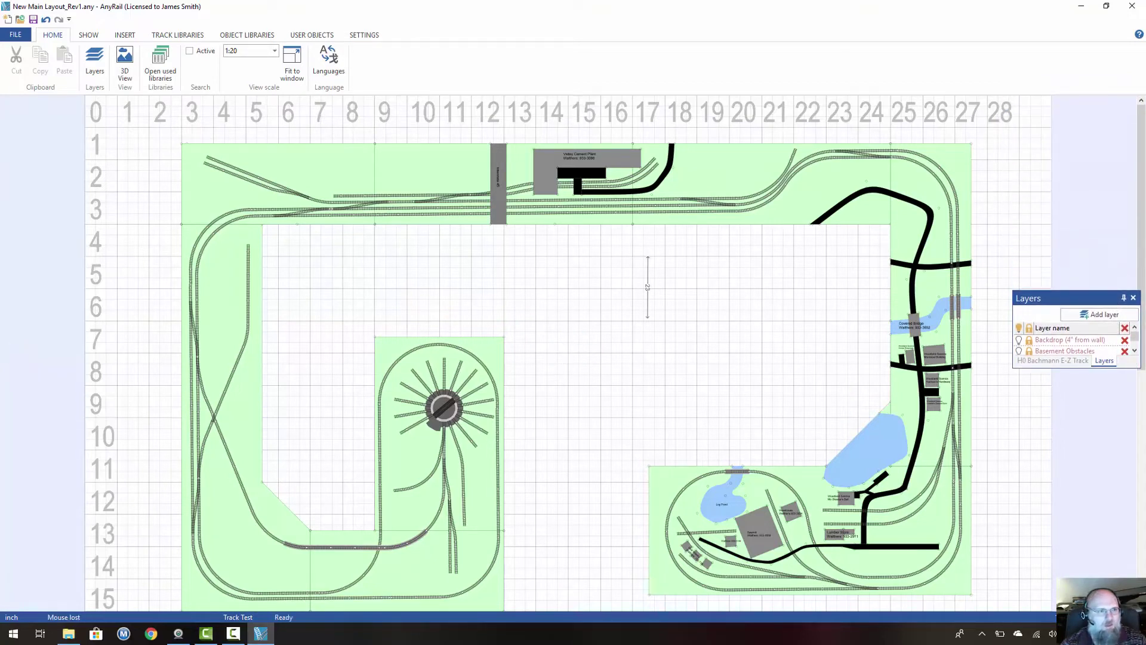
Step: Show the H0 Bachmann E-Z Track library in front of Layers in the floating window
left_click(178, 35)
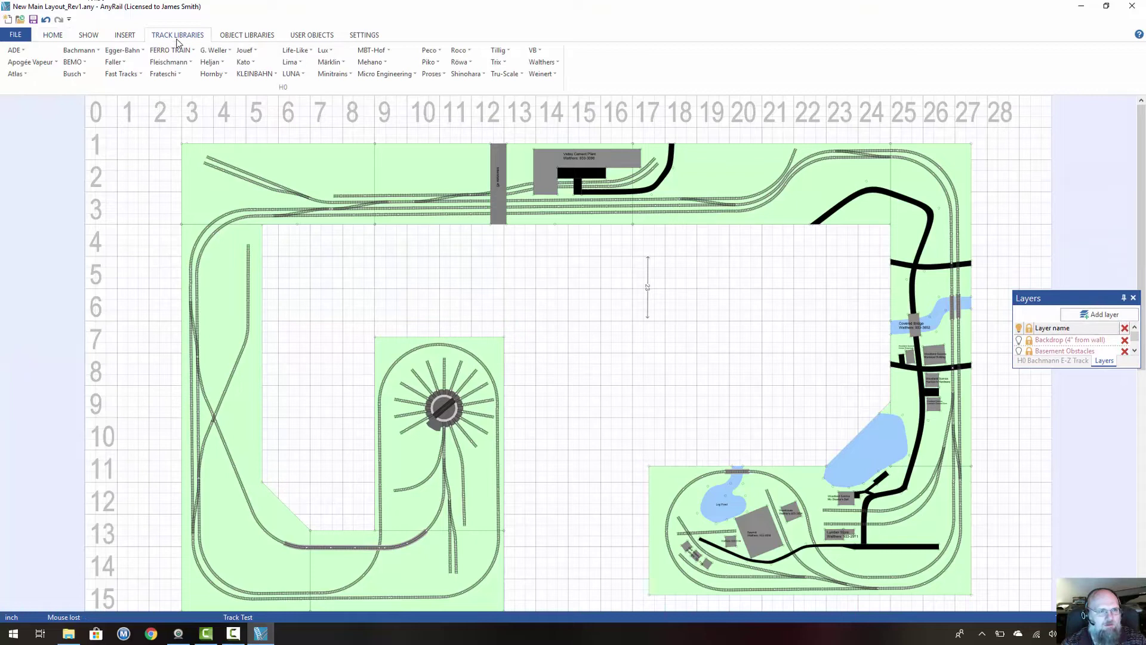
left_click(80, 50)
left_click(93, 63)
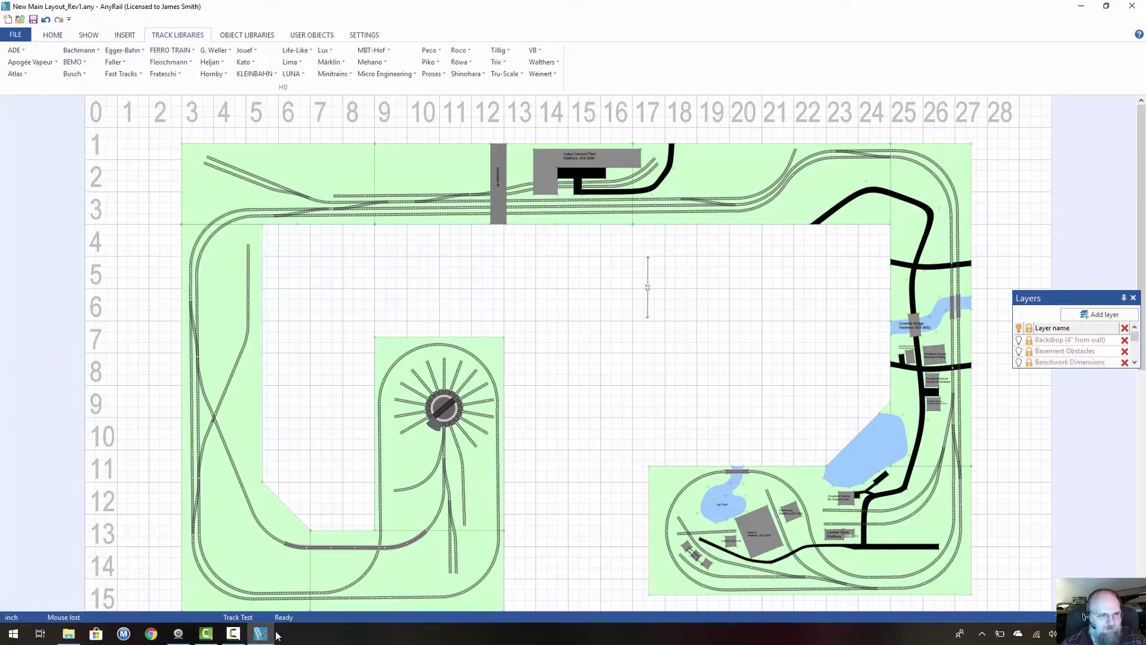
left_click(80, 51)
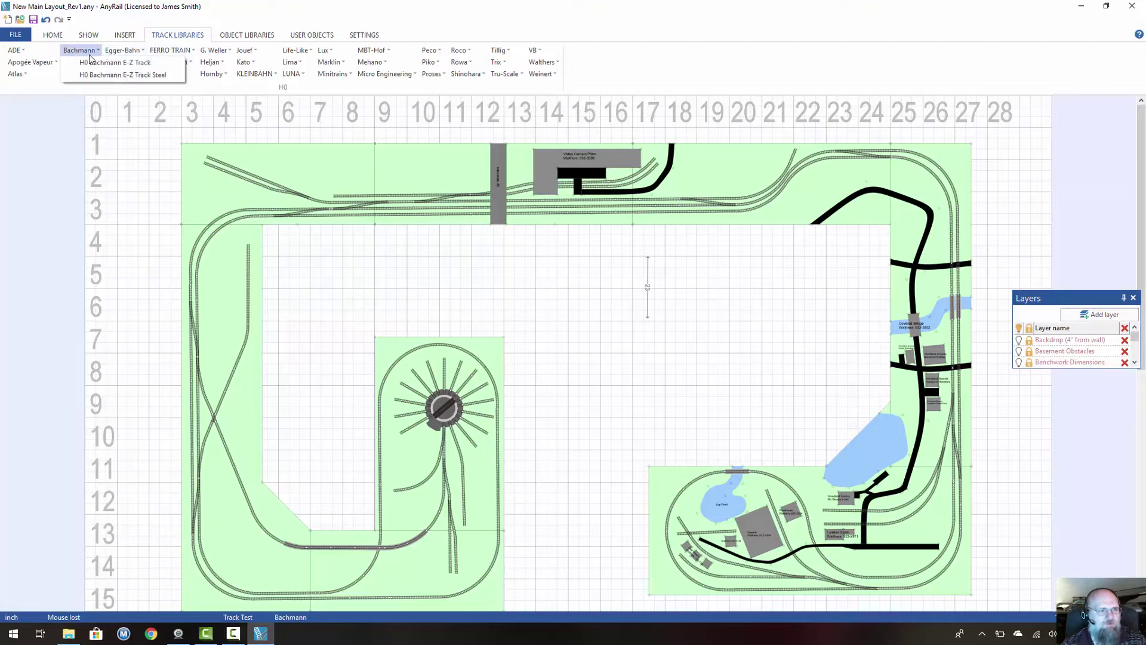
left_click(95, 64)
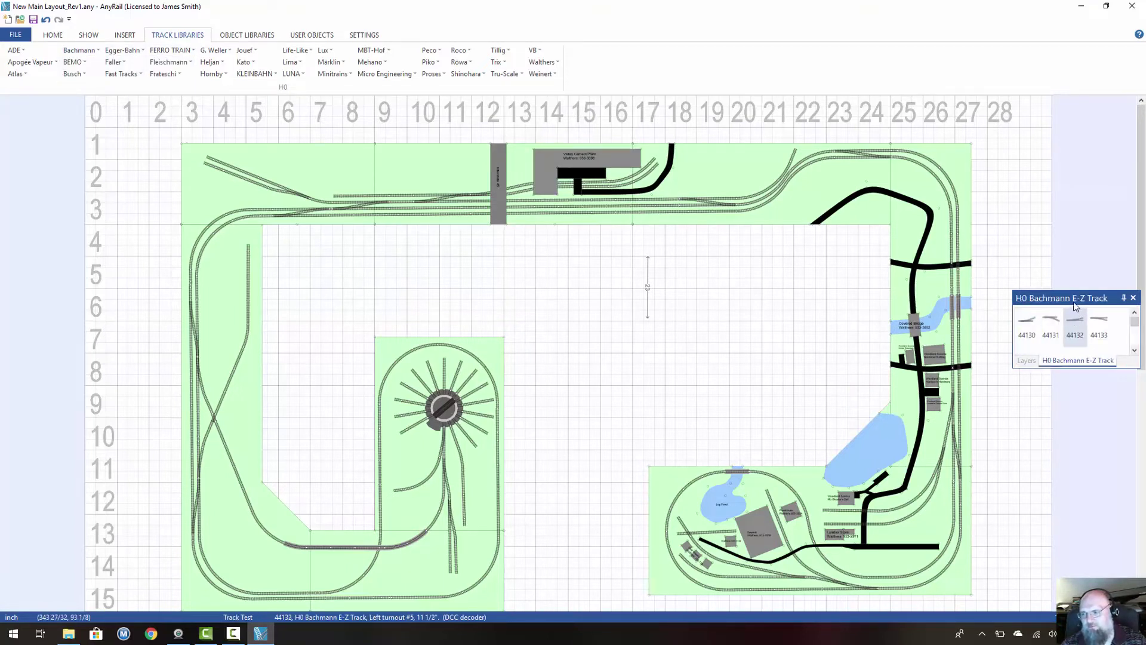
Step: Move the floating Bachmann library to the opposite side of the layout and make it taller to show more track pieces
left_click_drag(1071, 303, 97, 107)
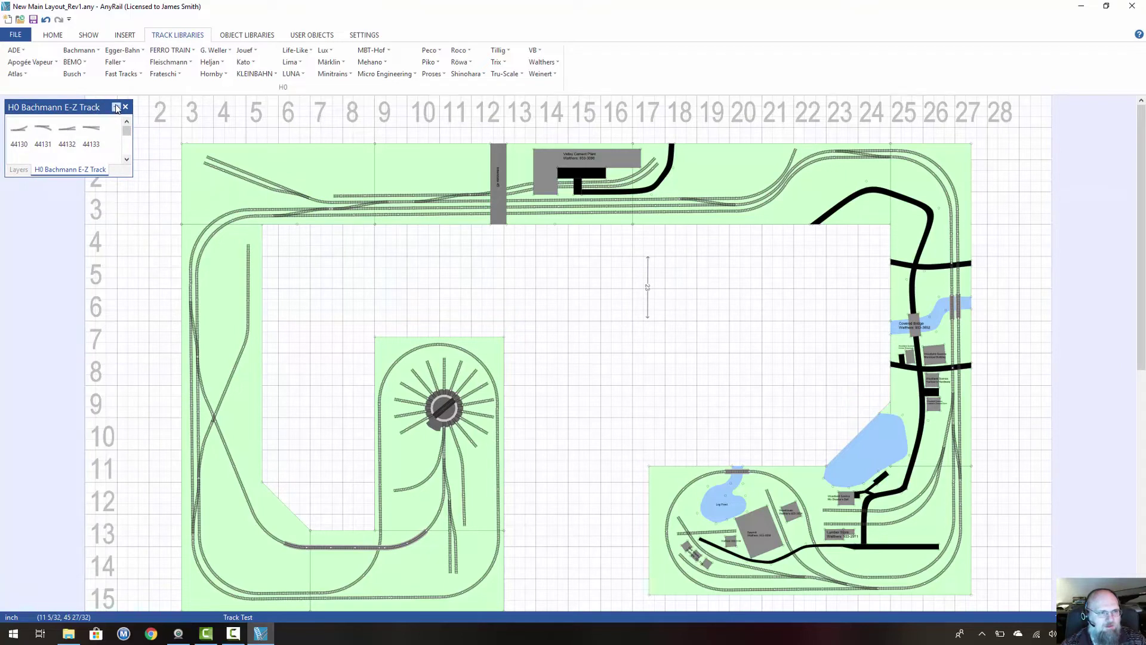
left_click_drag(118, 177, 112, 561)
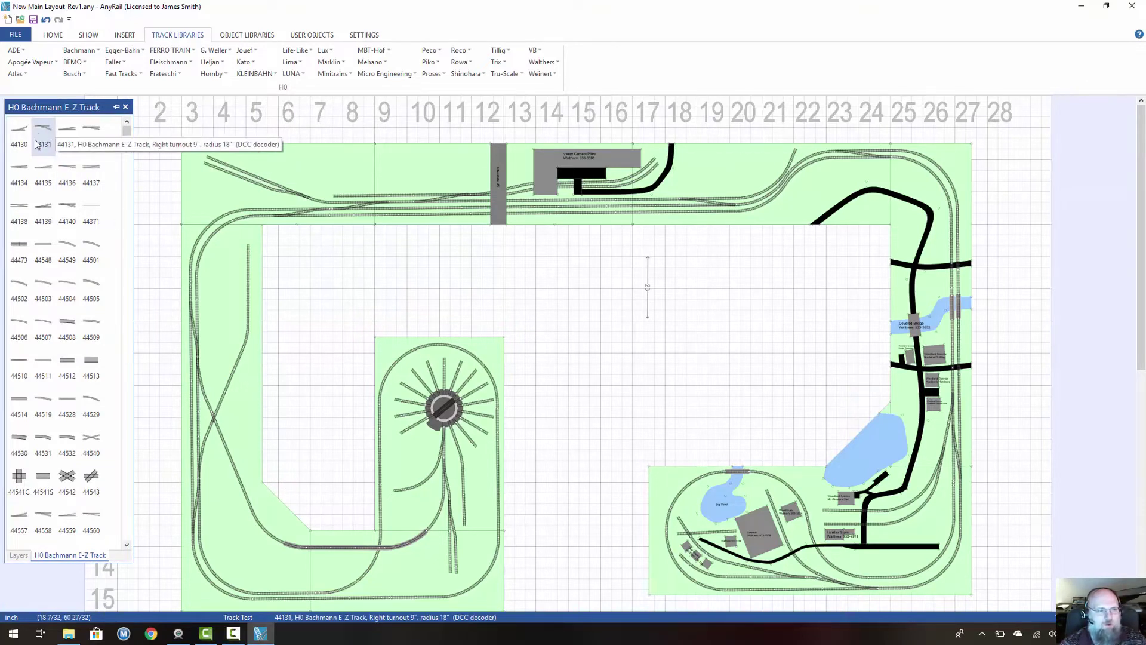
Step: Place a 44133 right turnout #5 from the H0 Bachmann E-Z Track library in the open area inside the layout
left_click(19, 555)
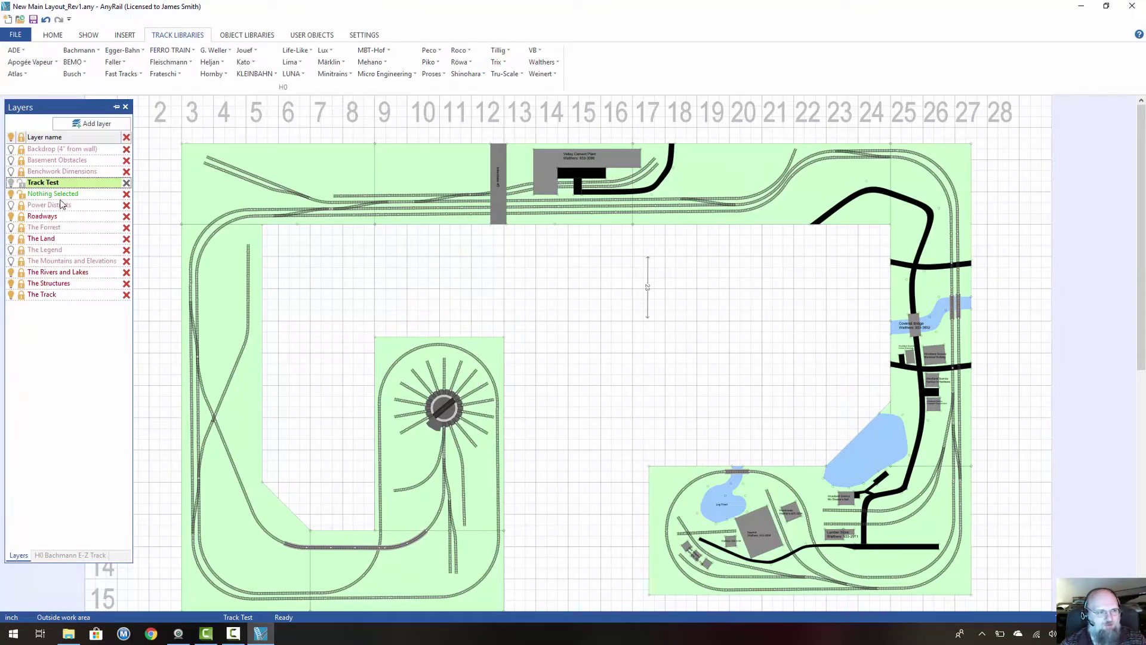
left_click(70, 555)
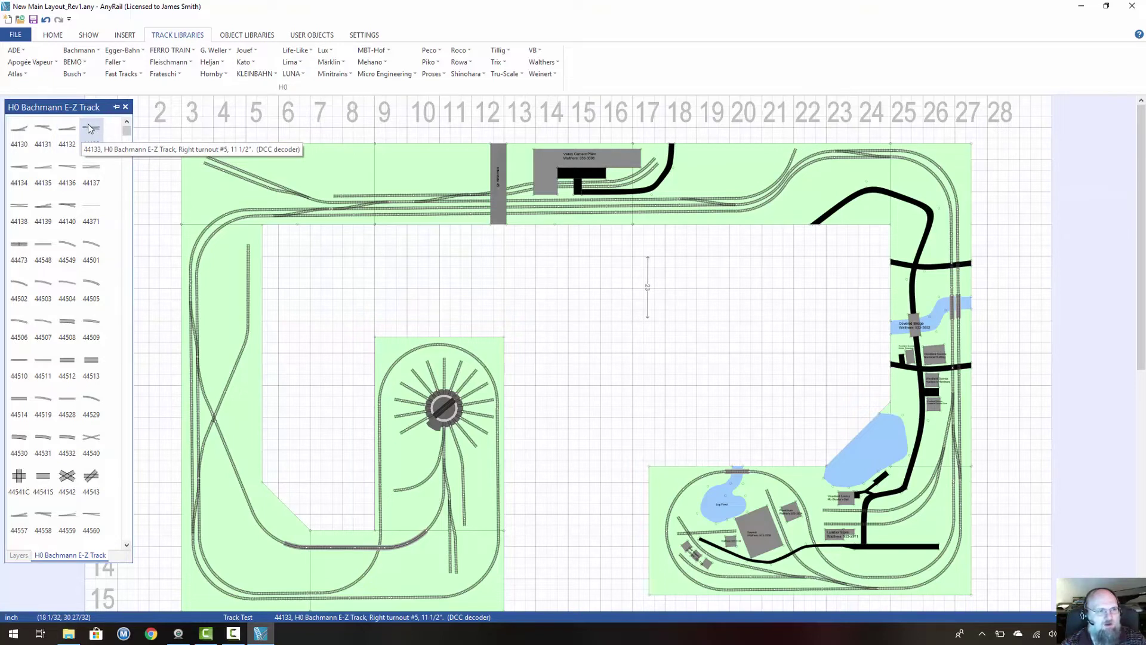
left_click_drag(88, 129, 610, 275)
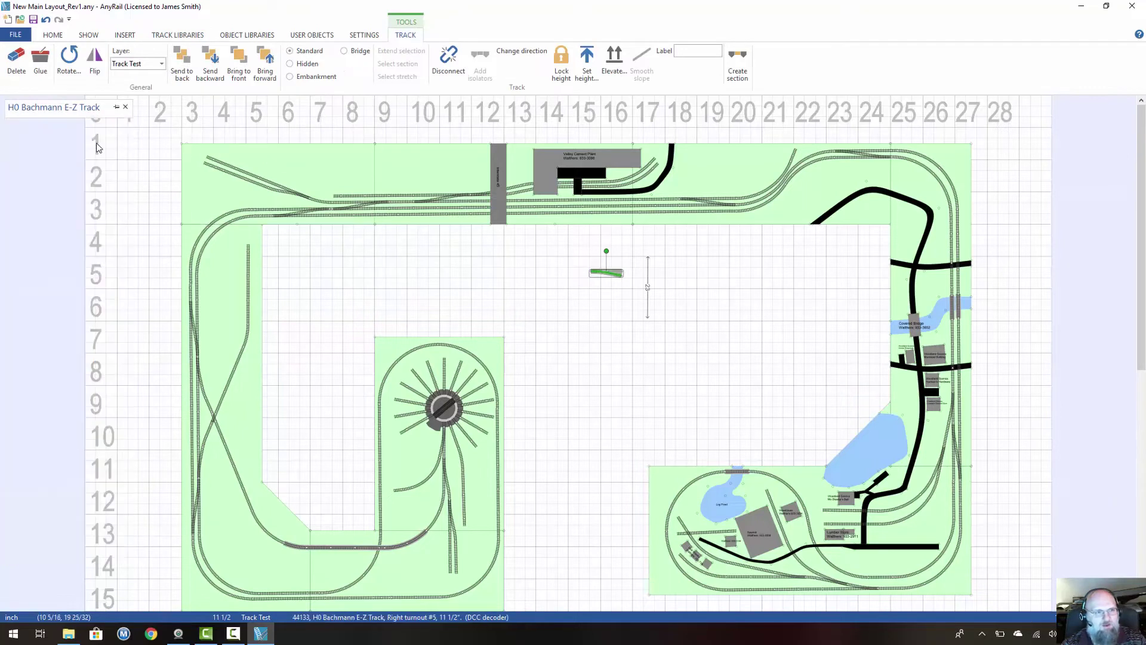
mouse_move(98, 148)
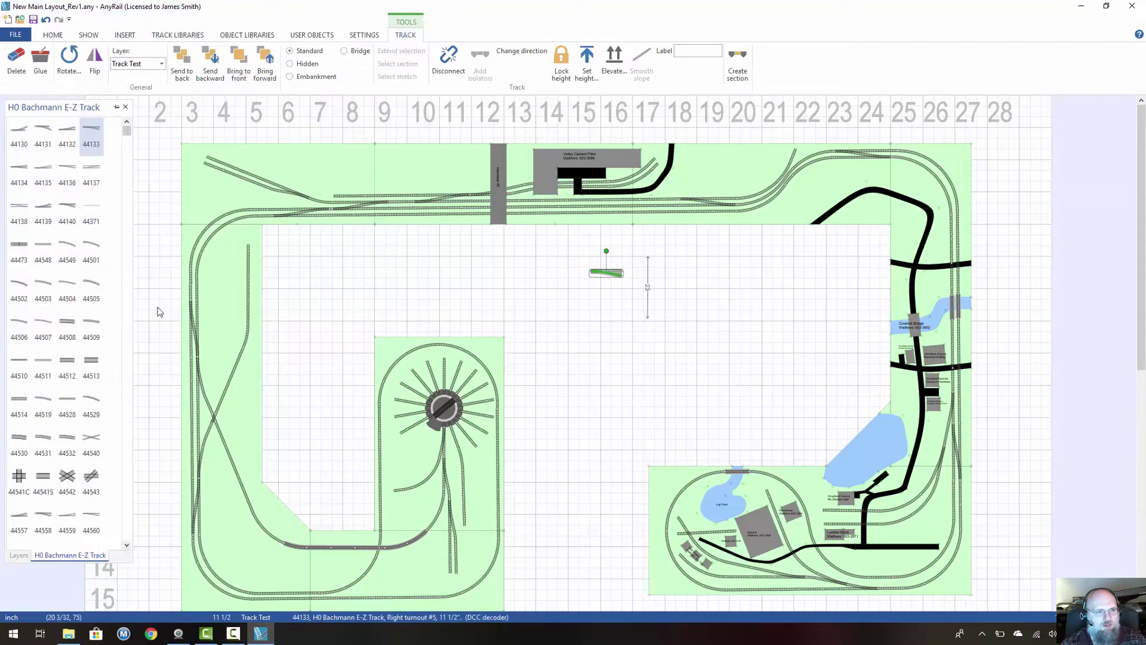
left_click(98, 132)
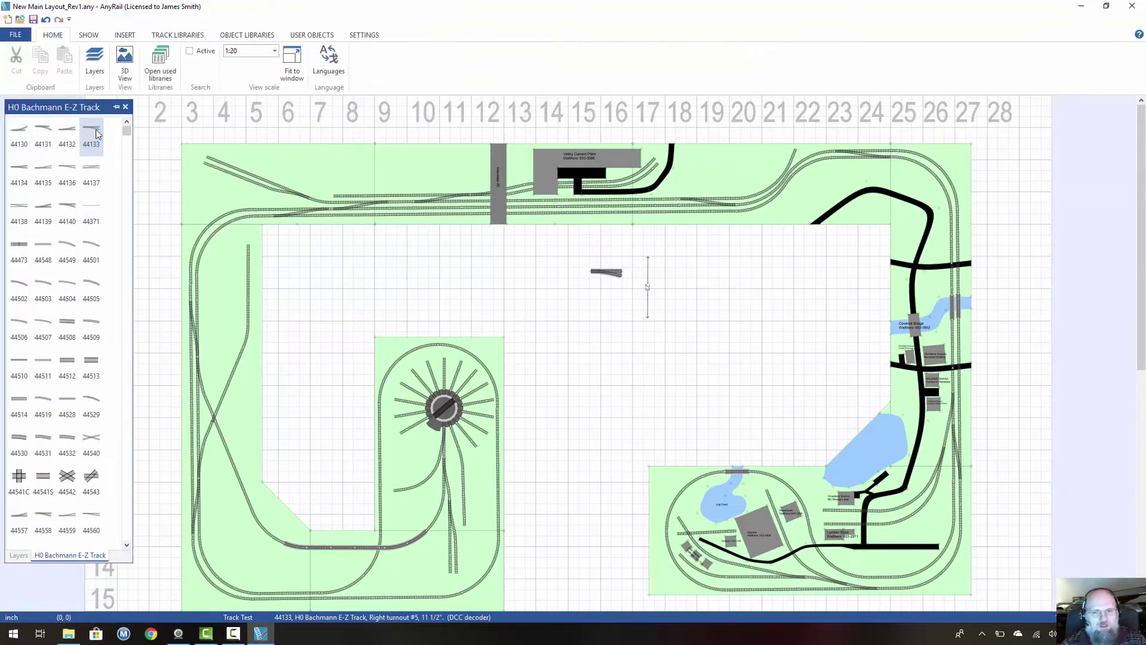
double_click(98, 132)
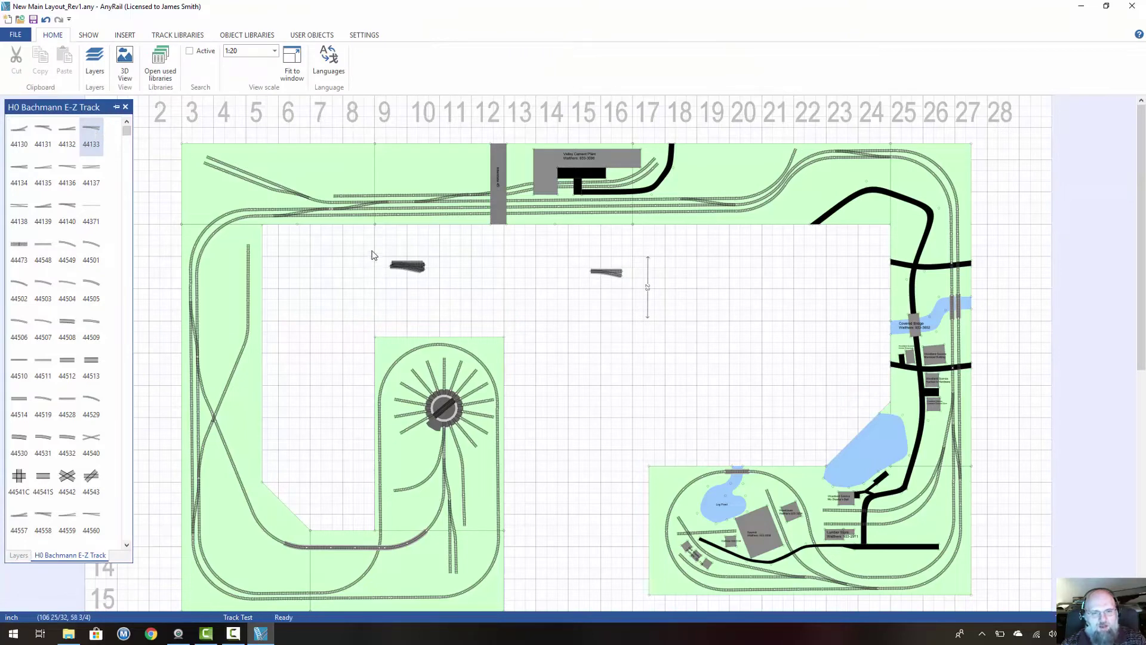
left_click_drag(371, 249, 448, 290)
key("Delete")
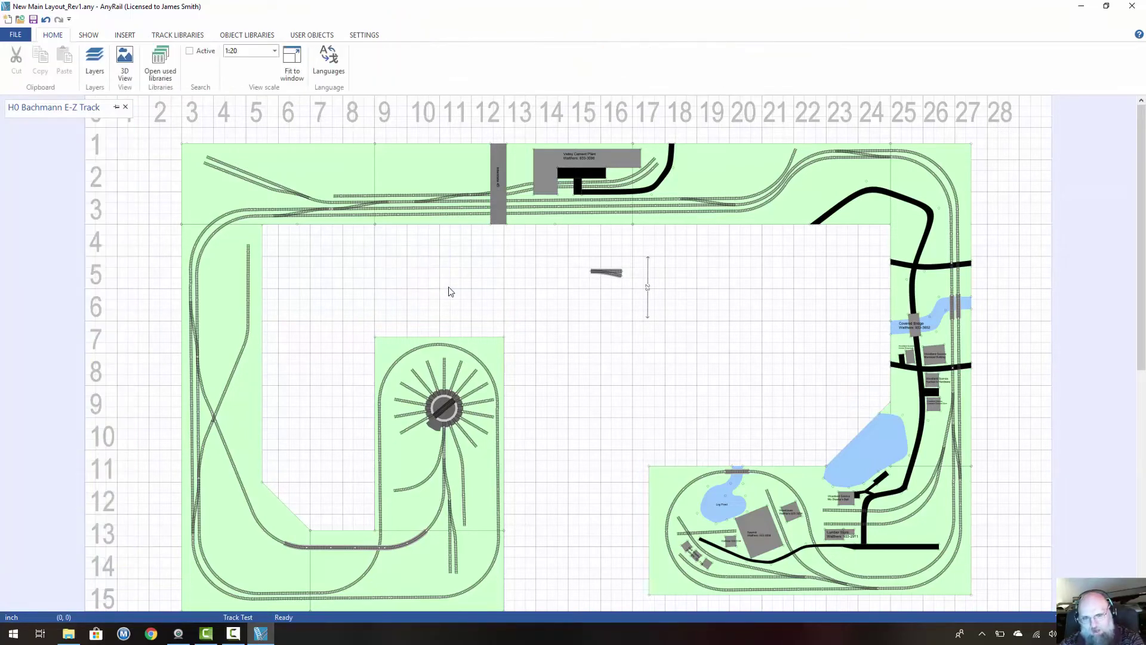
Step: Bring up the layers list and dock it beside the layout
mouse_move(106, 118)
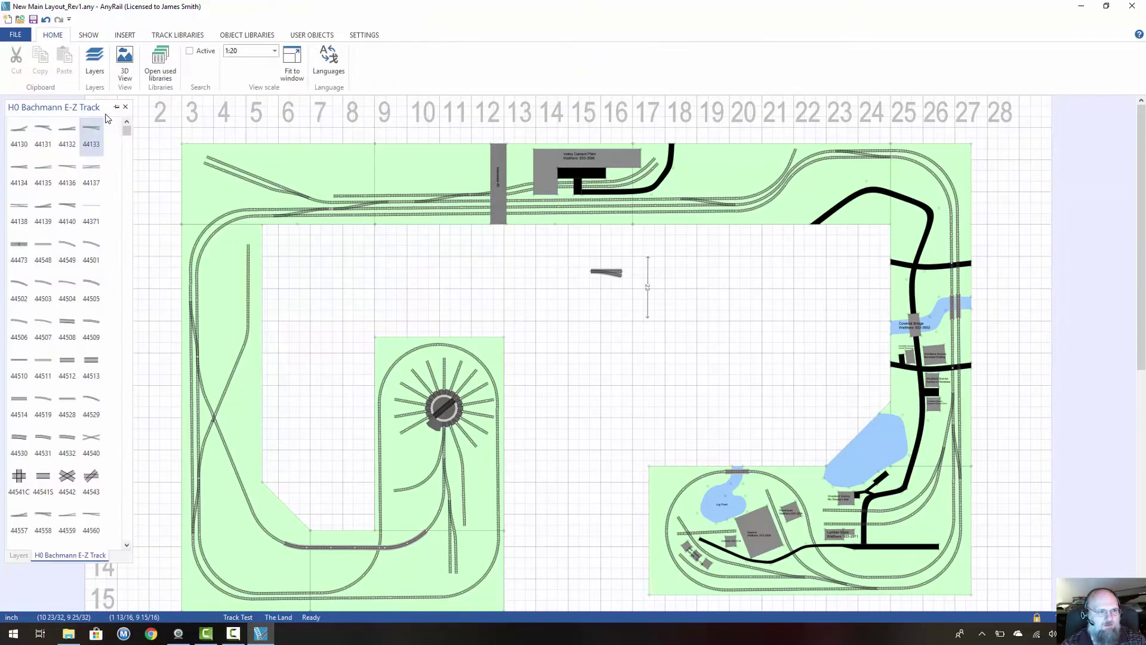
left_click(94, 73)
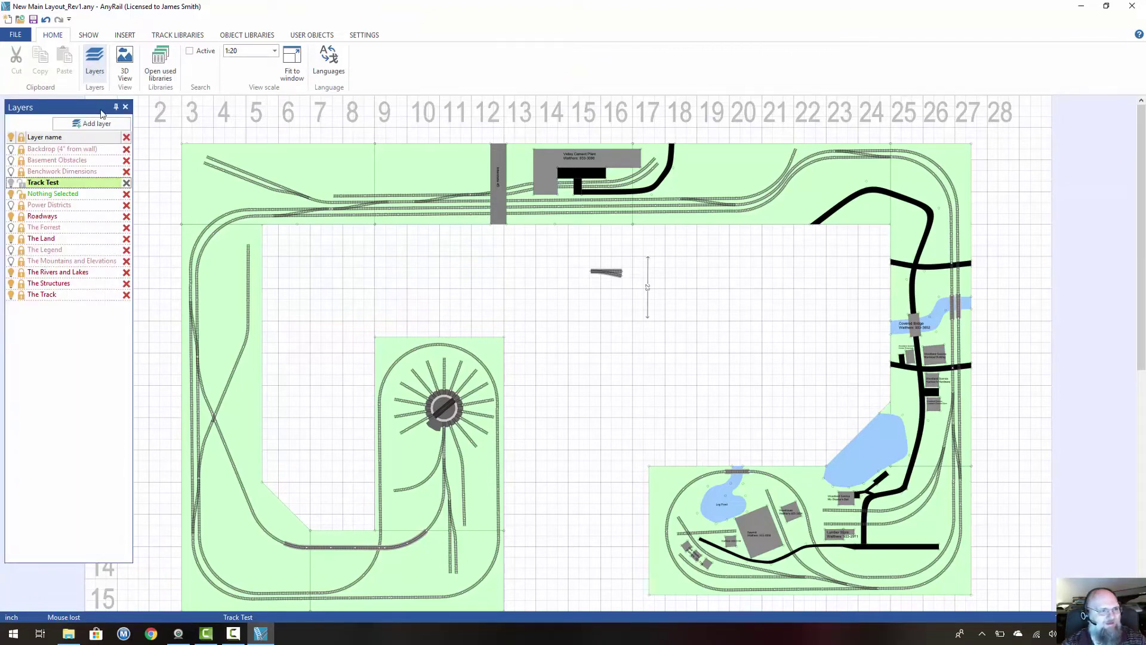
left_click_drag(89, 109, 38, 99)
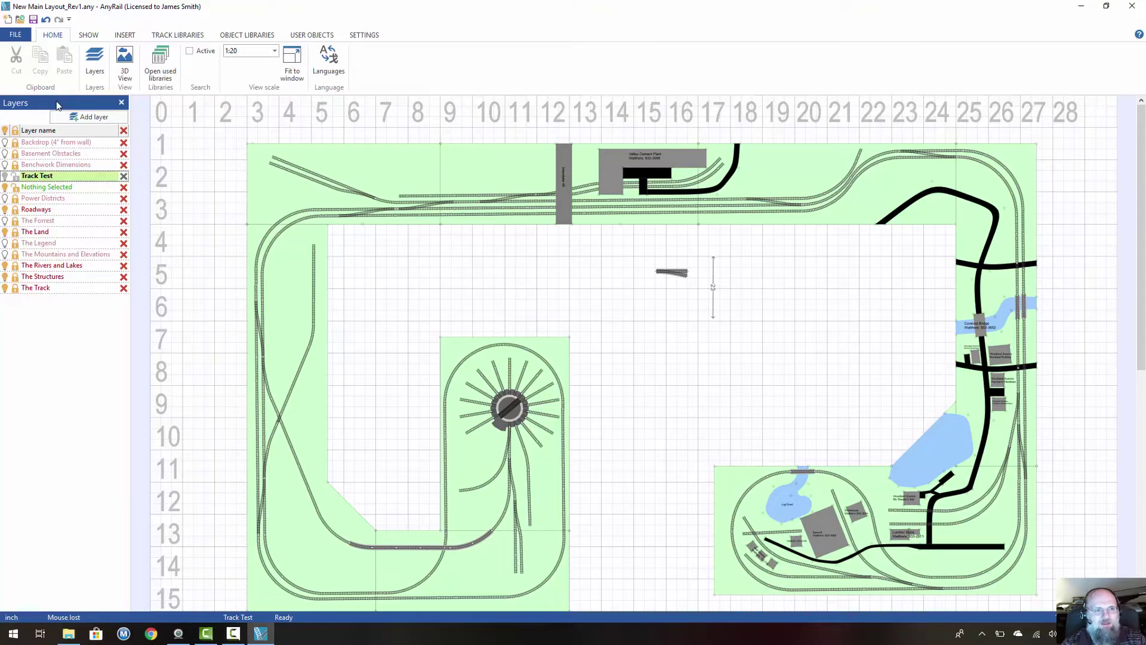
Step: Open the H0 Bachmann E-Z Track library and dock it as a tab with Layers, leaving the library in front
left_click(184, 37)
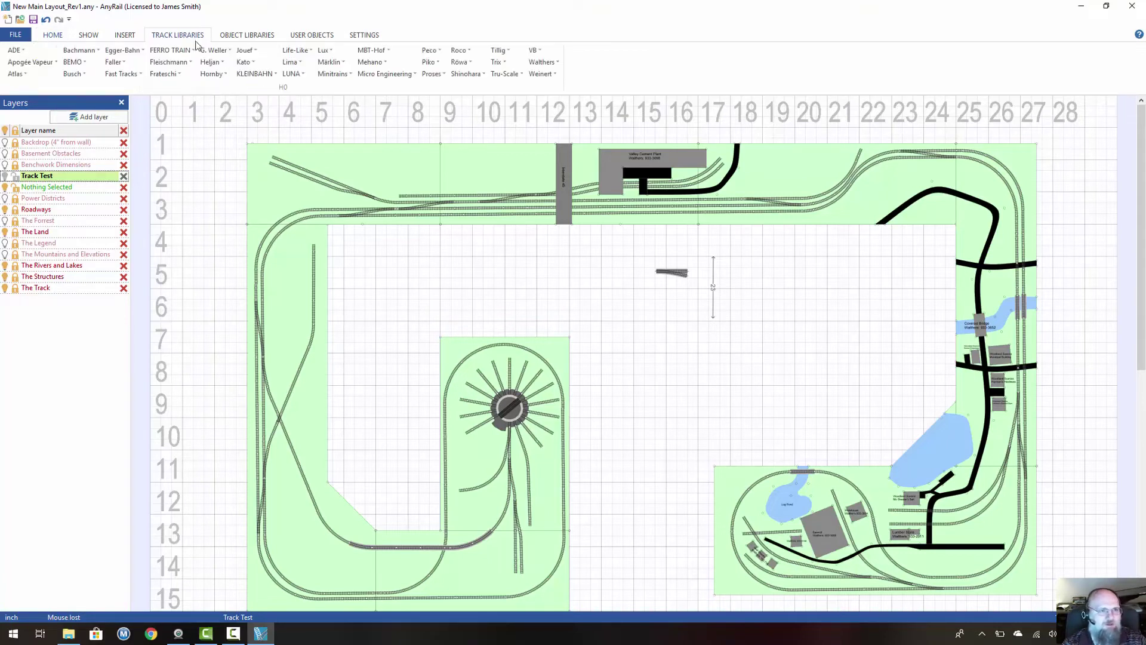
left_click(80, 50)
left_click(105, 67)
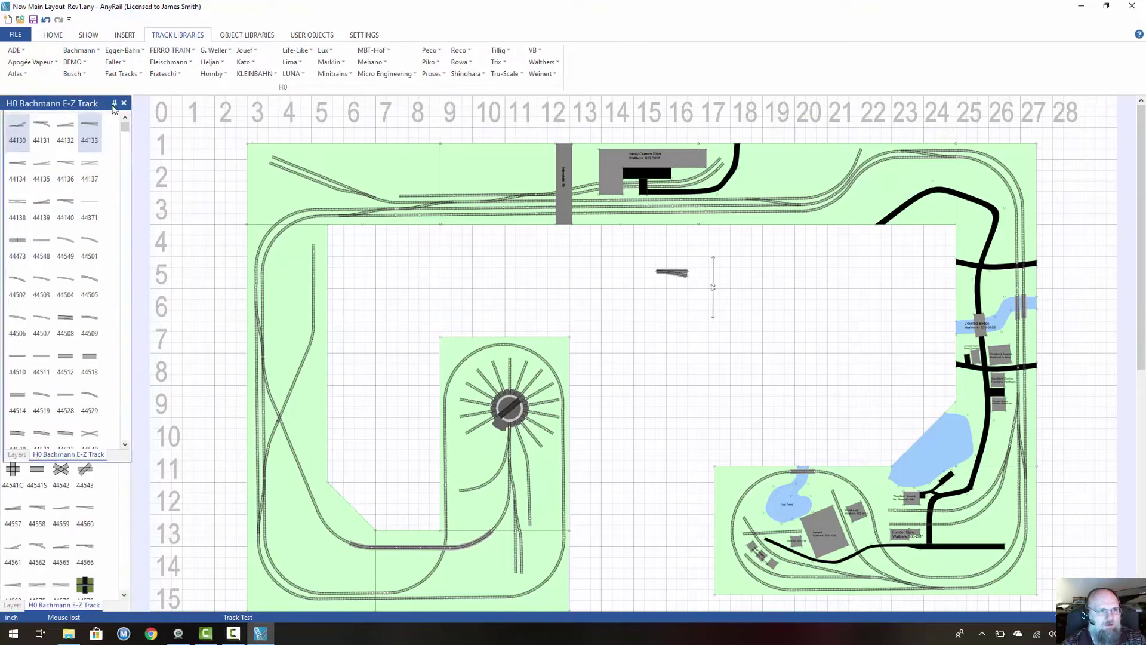
mouse_move(74, 111)
left_mouse_down()
mouse_move(176, 117)
mouse_move(77, 106)
left_mouse_up()
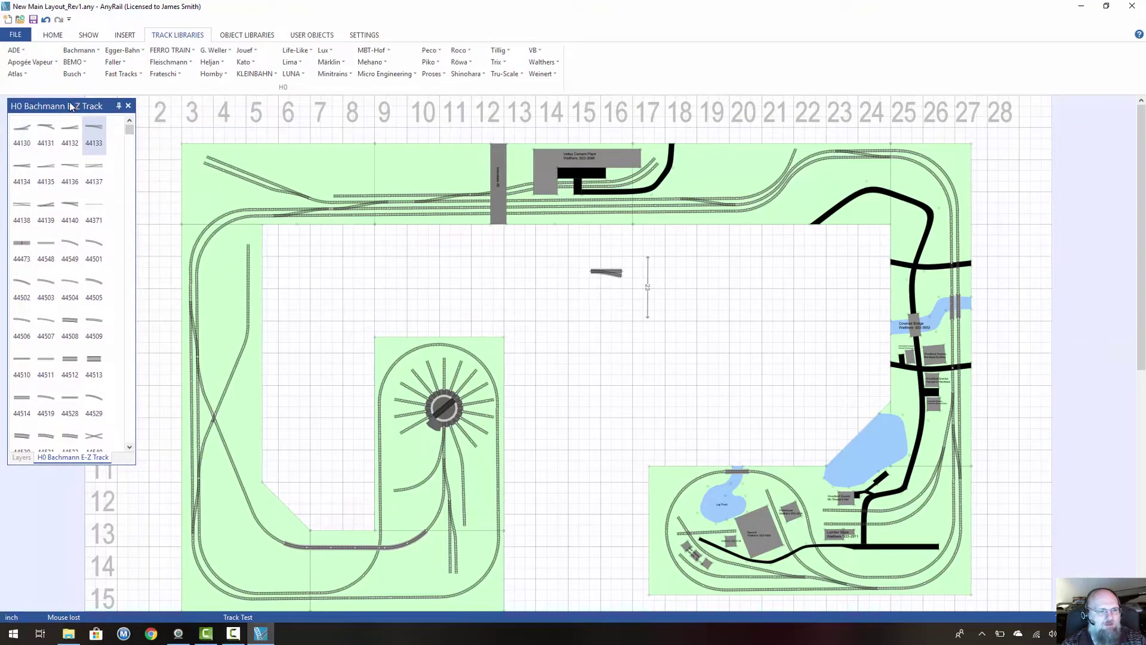
double_click(69, 105)
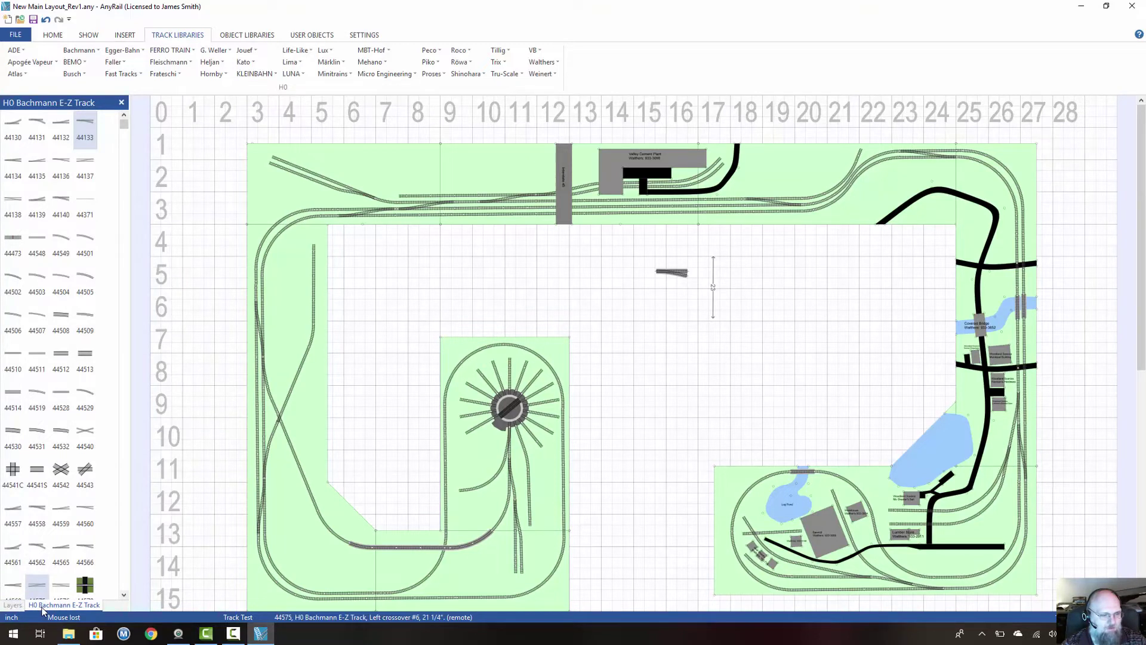
left_click(12, 605)
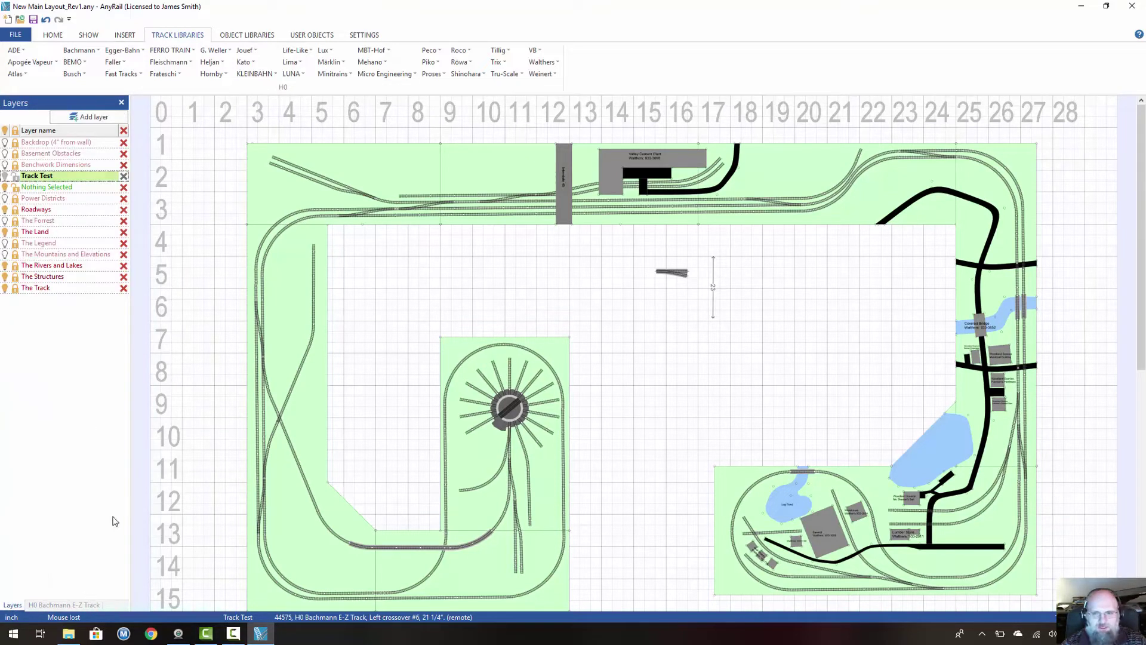
left_click(73, 604)
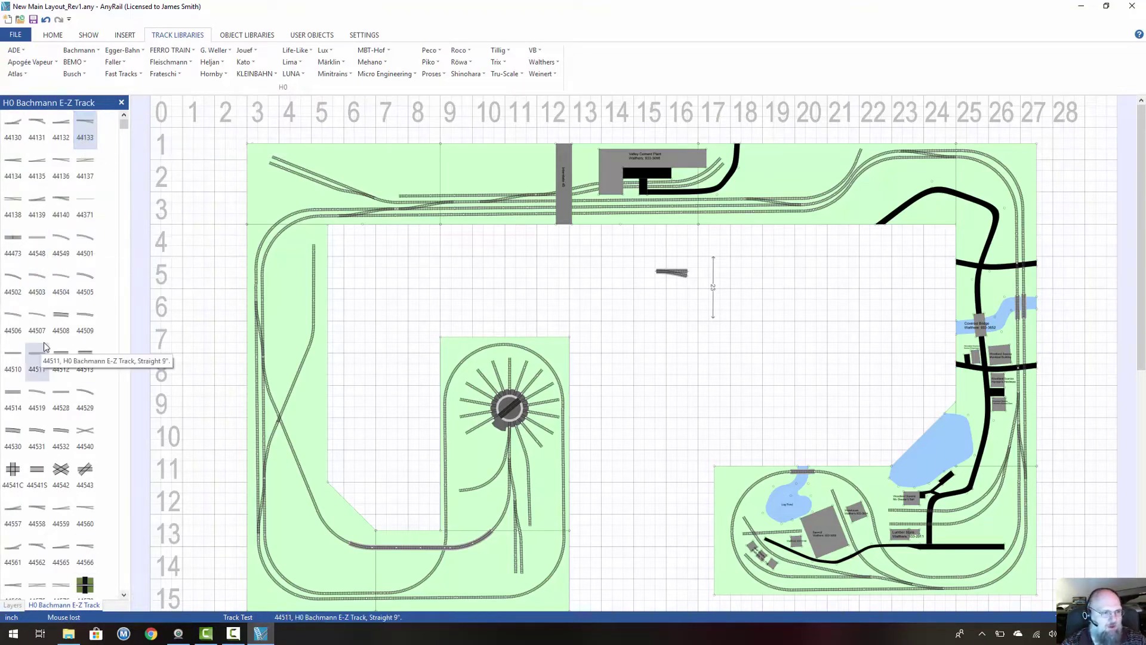
Step: Attach three 44503 curves, radius 22" and angle 22.5°, end to end to the diverging leg of the 44133 turnout
left_click(39, 283)
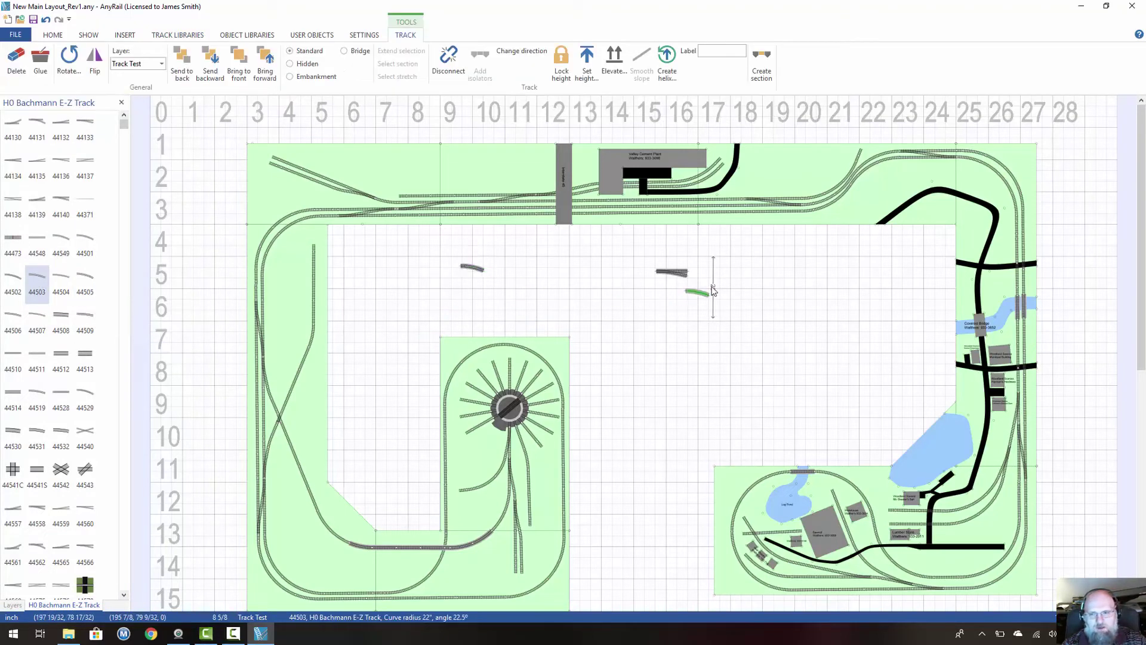
left_click(708, 283)
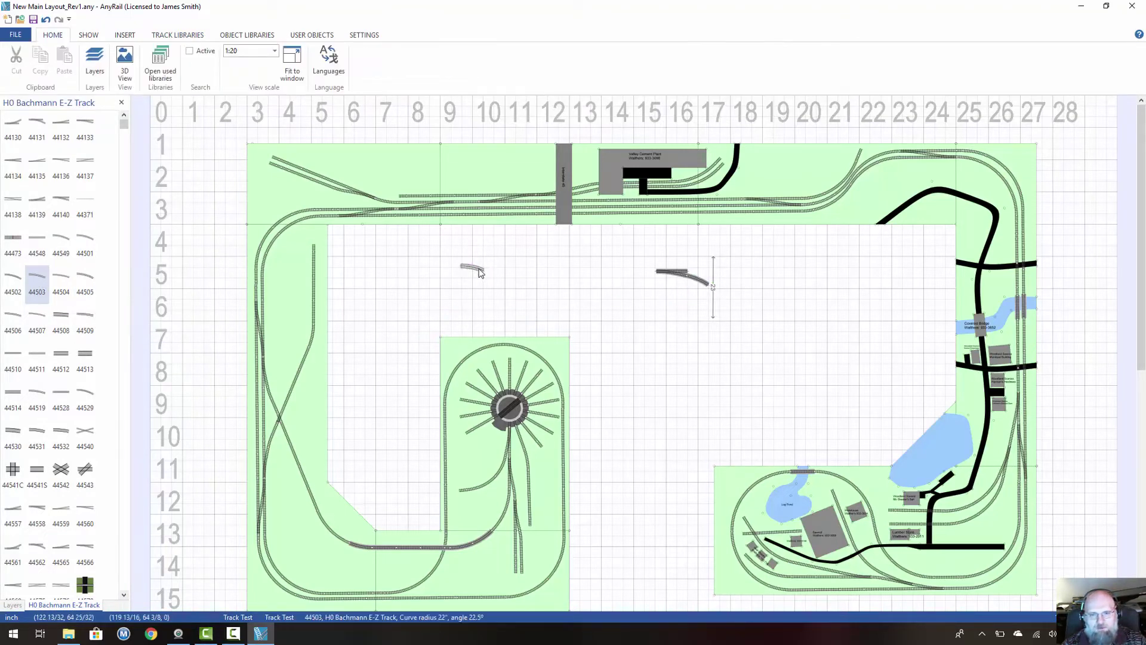
left_click_drag(472, 268, 590, 281)
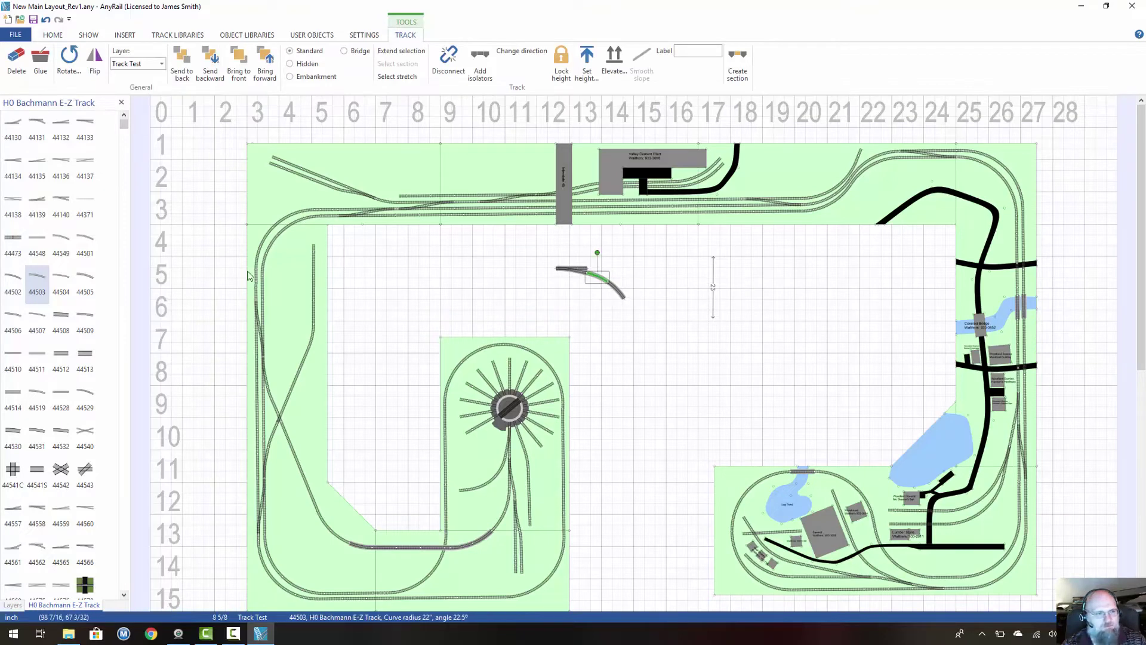
left_click(29, 271)
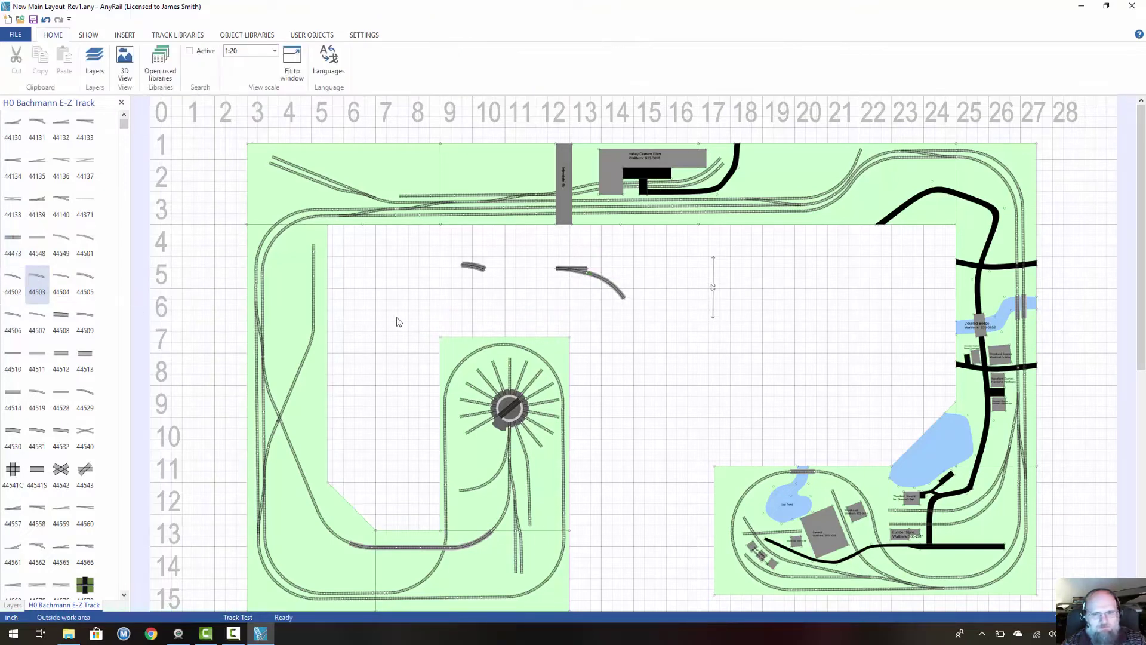
left_click_drag(478, 273, 637, 301)
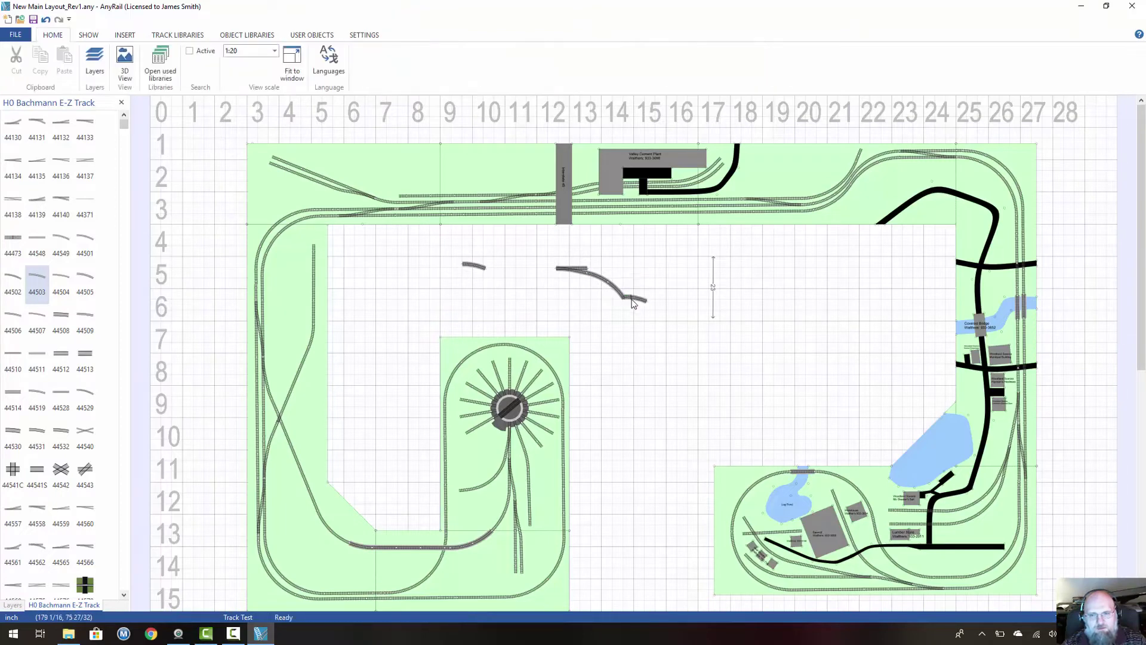
left_click(633, 301)
left_click_drag(632, 301, 634, 306)
left_click(647, 340)
Step: Join the spare 44503 curve lying beside the turnout to the free end of the curved track
scroll(653, 354, "up", 4)
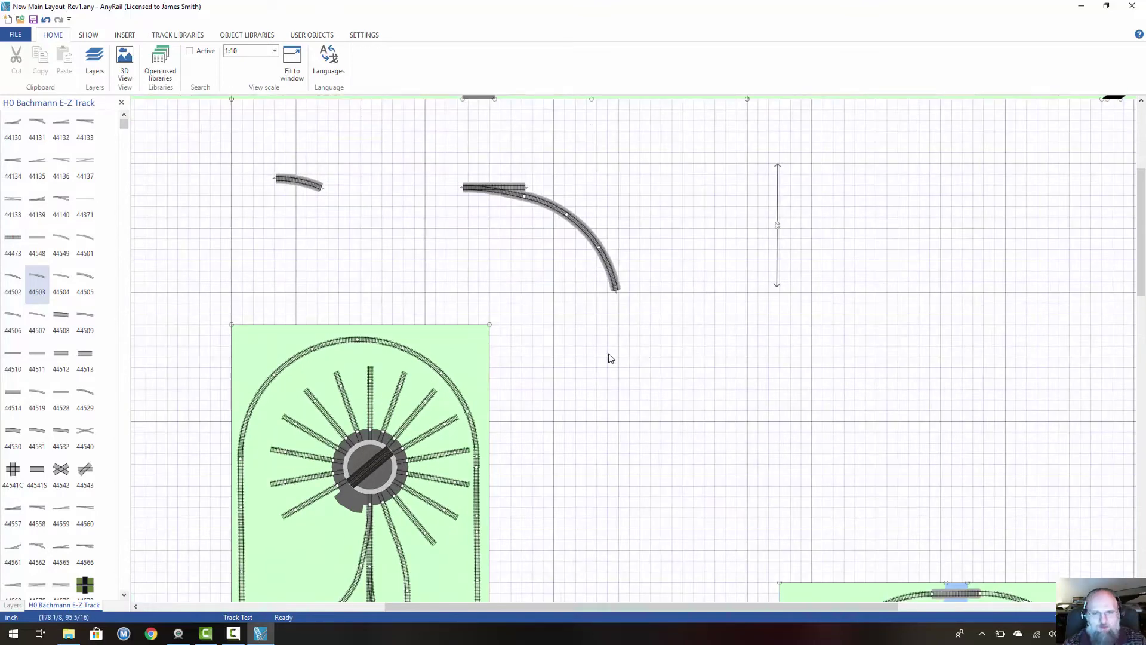
scroll(610, 358, "up", 2)
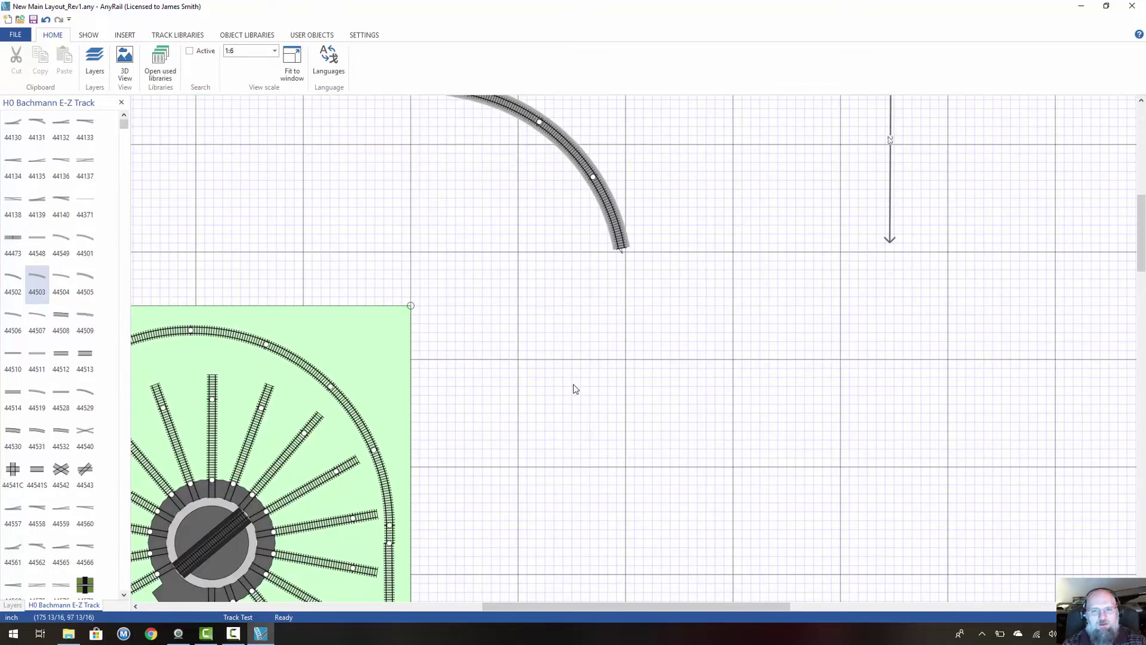
scroll(529, 366, "up", 3)
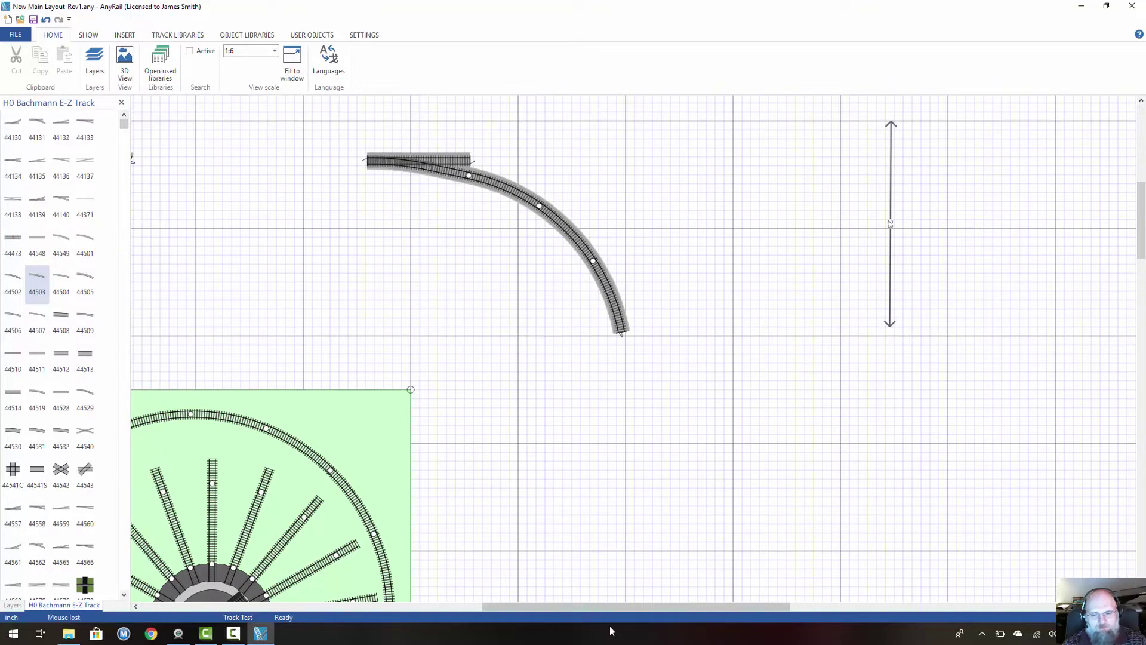
left_click_drag(598, 609, 572, 608)
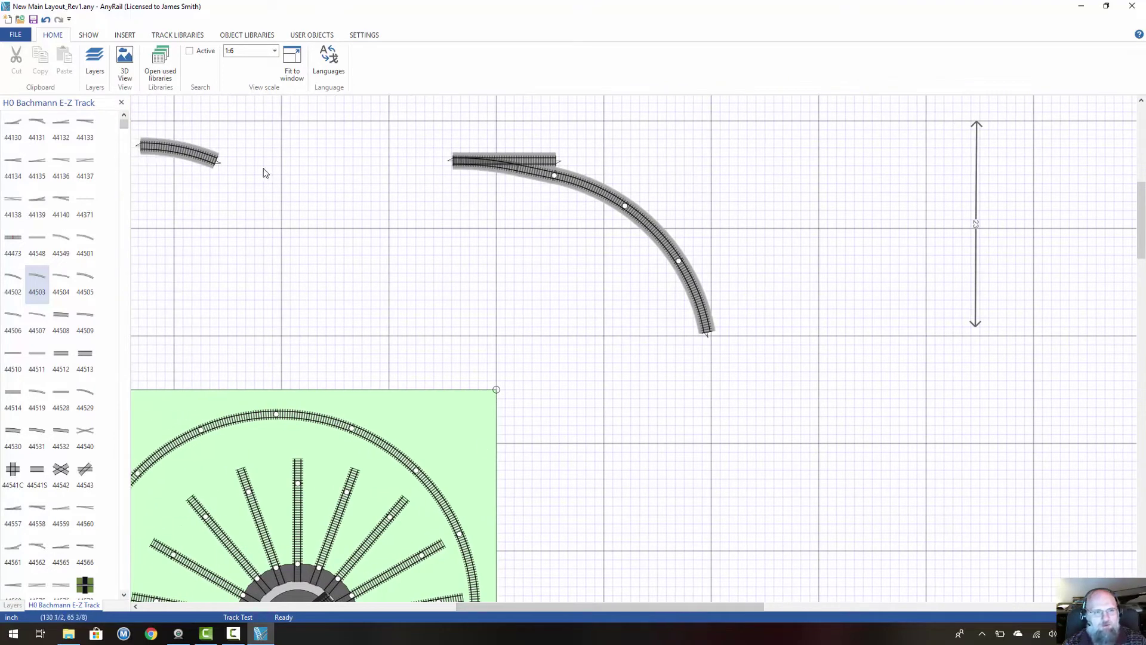
left_click_drag(200, 158, 756, 346)
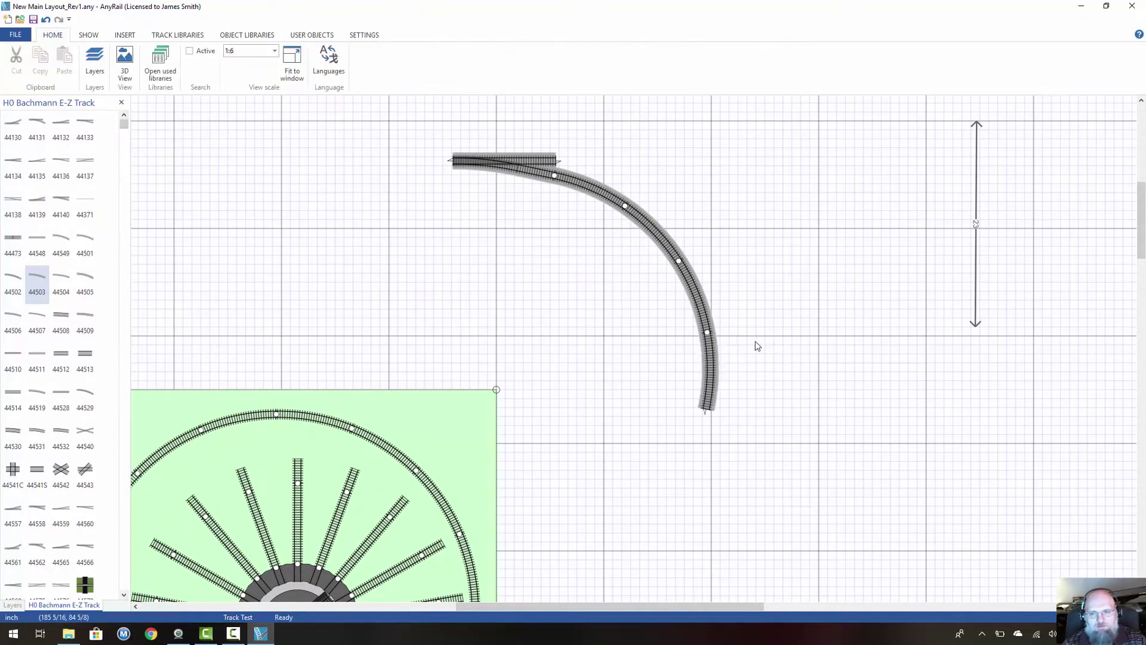
Step: Extend the arc with three more 44503 curves, and move the connected track slightly away from the turntable area
left_click(61, 279)
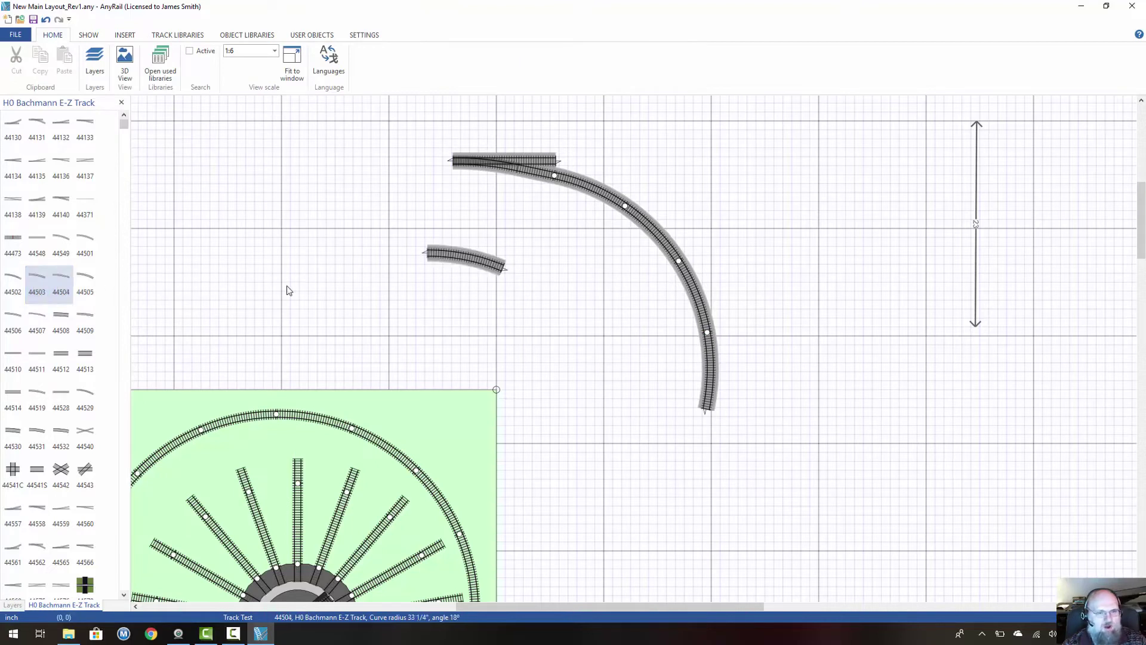
left_click_drag(456, 259, 533, 288)
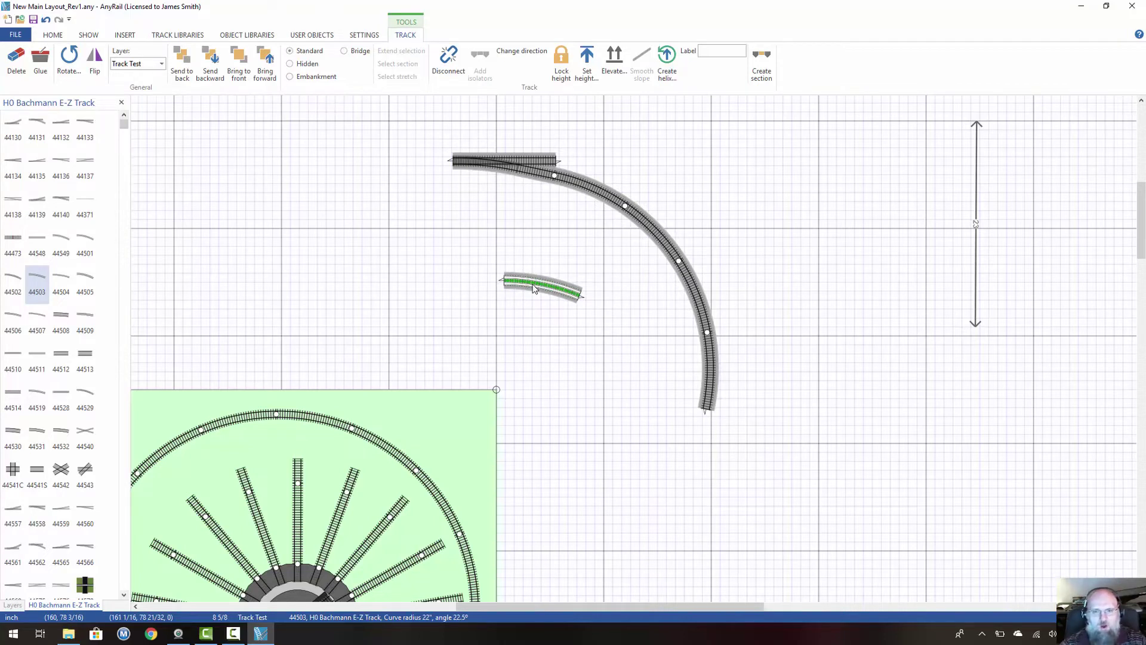
left_click_drag(533, 289, 528, 313)
left_click_drag(467, 271, 734, 414)
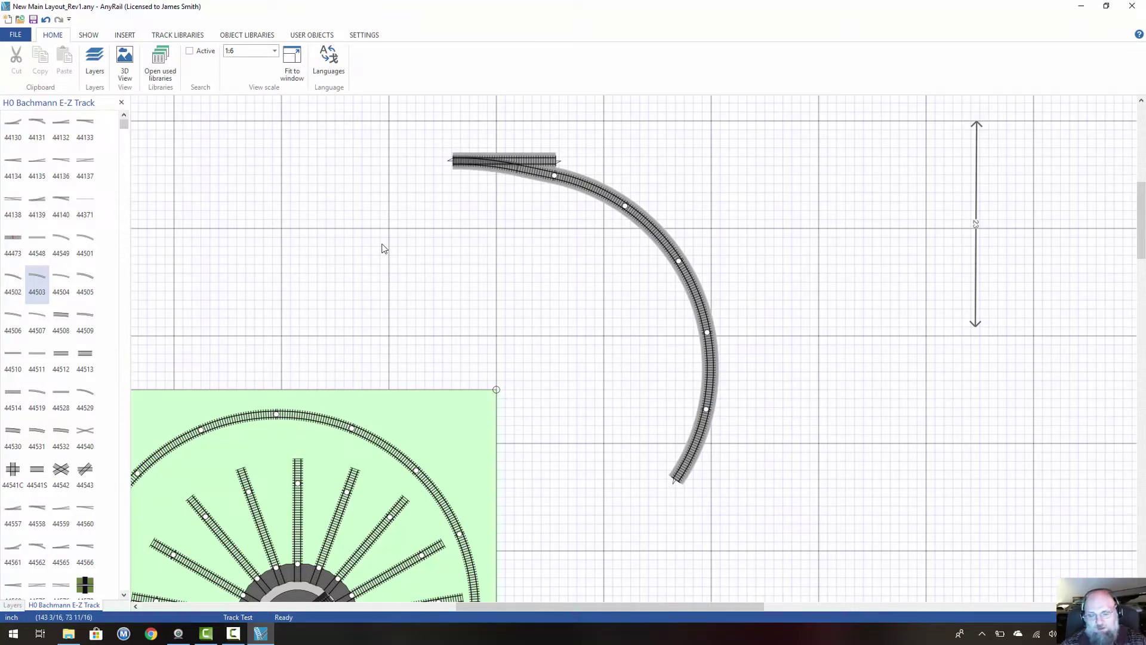
left_click(40, 281)
left_click_drag(473, 272, 721, 483)
left_click(700, 479)
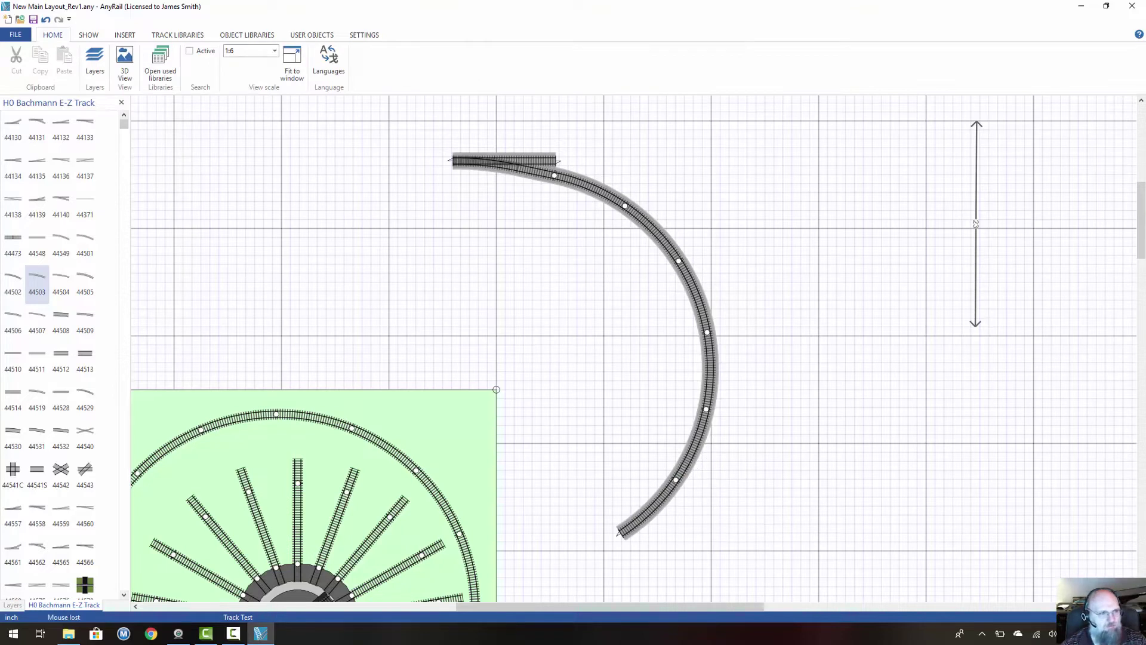
left_click(37, 280)
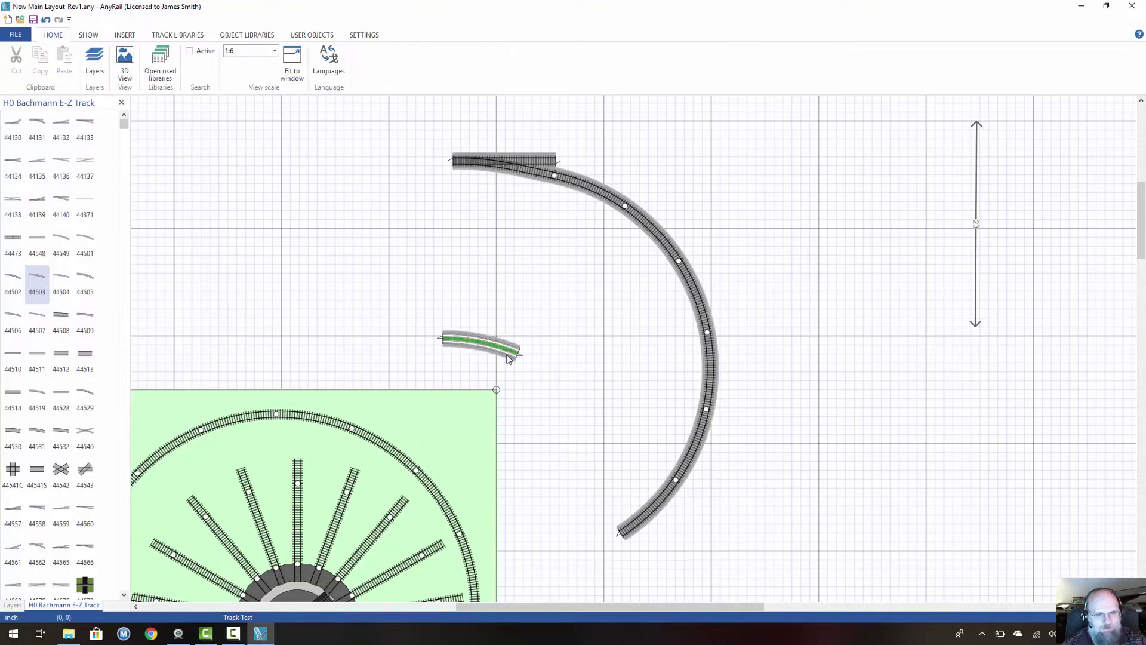
left_click_drag(472, 346, 656, 540)
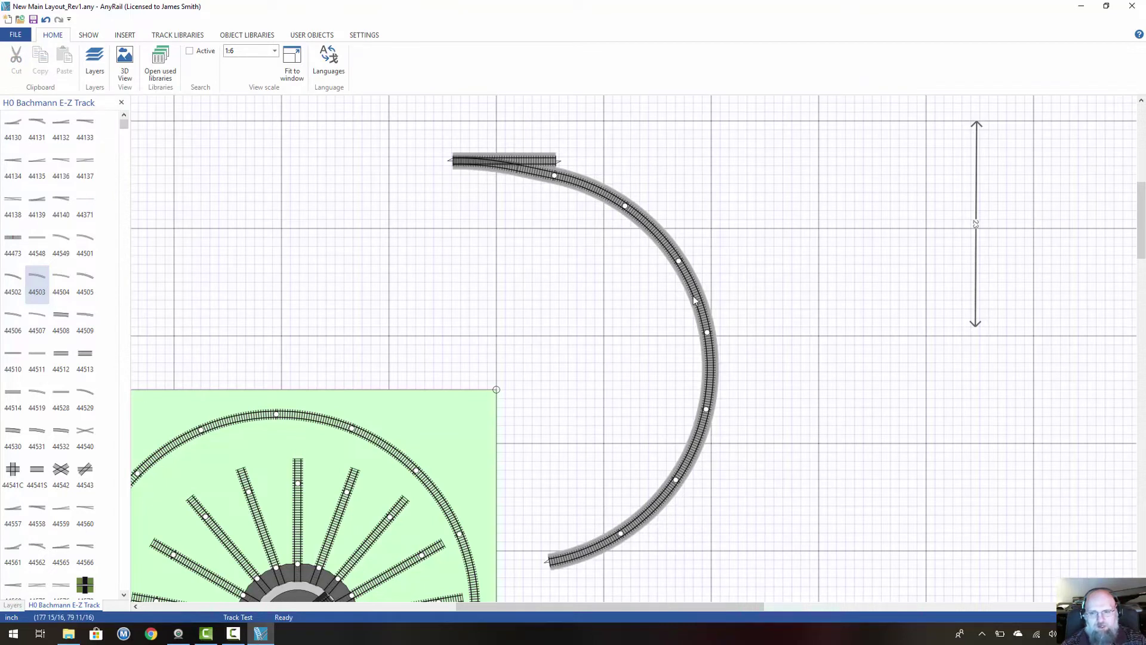
left_click_drag(700, 298, 741, 280)
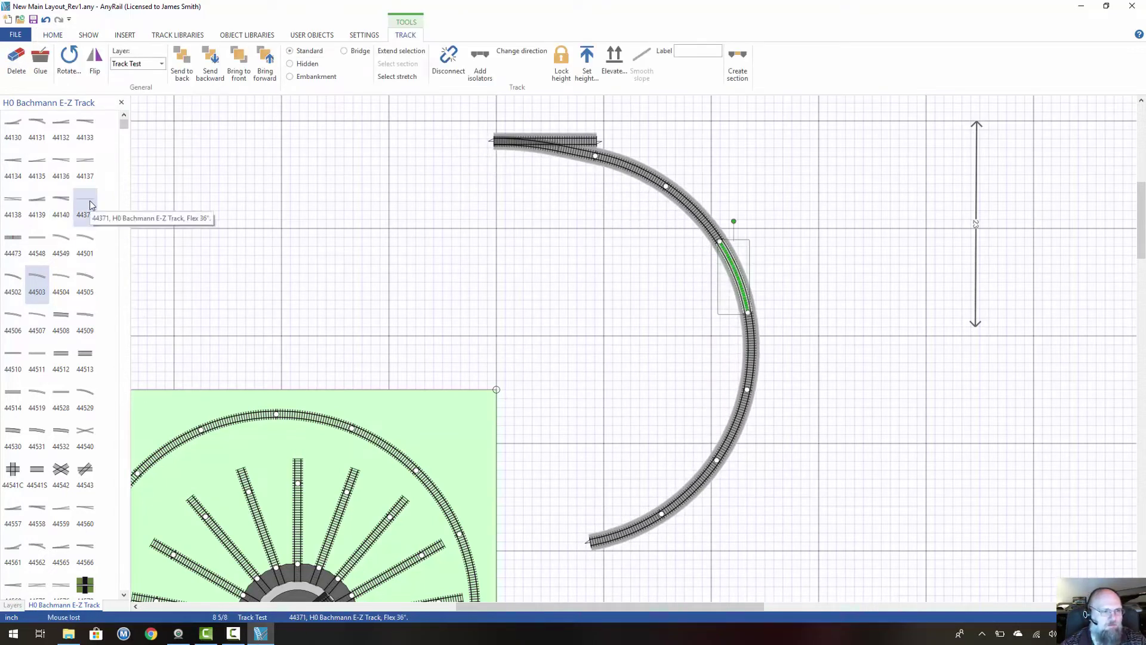
Step: Attach a 44371 36" flex track to the turnout's straight leg and bend it away from the arc into a gentle S-curve
left_click_drag(90, 205, 753, 177)
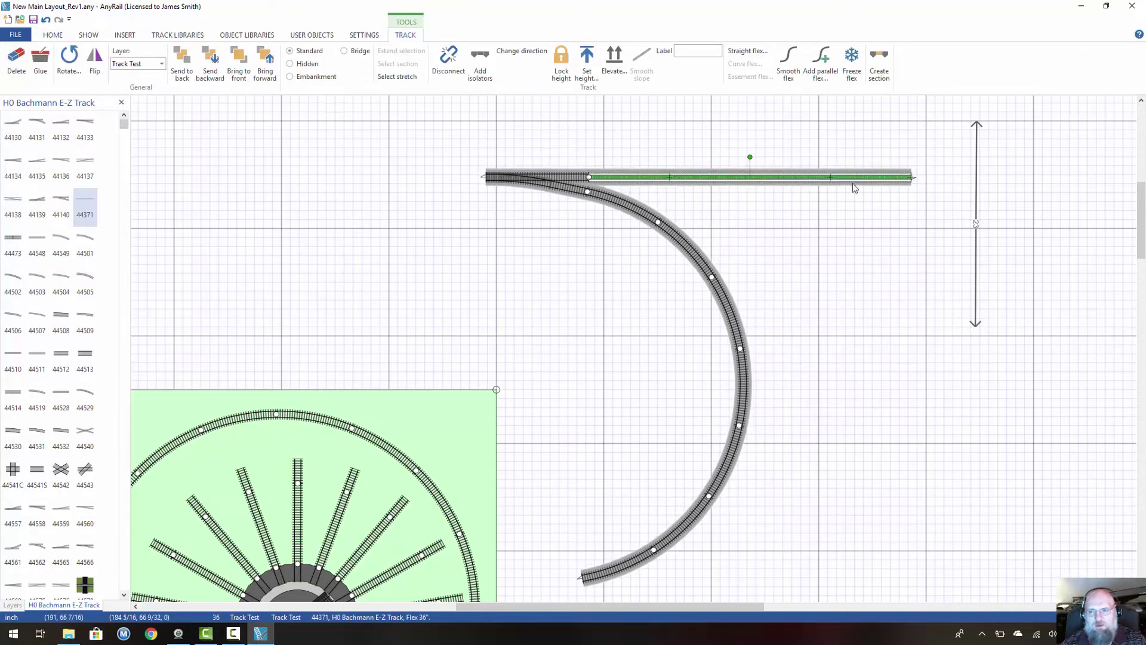
left_click_drag(915, 180, 885, 132)
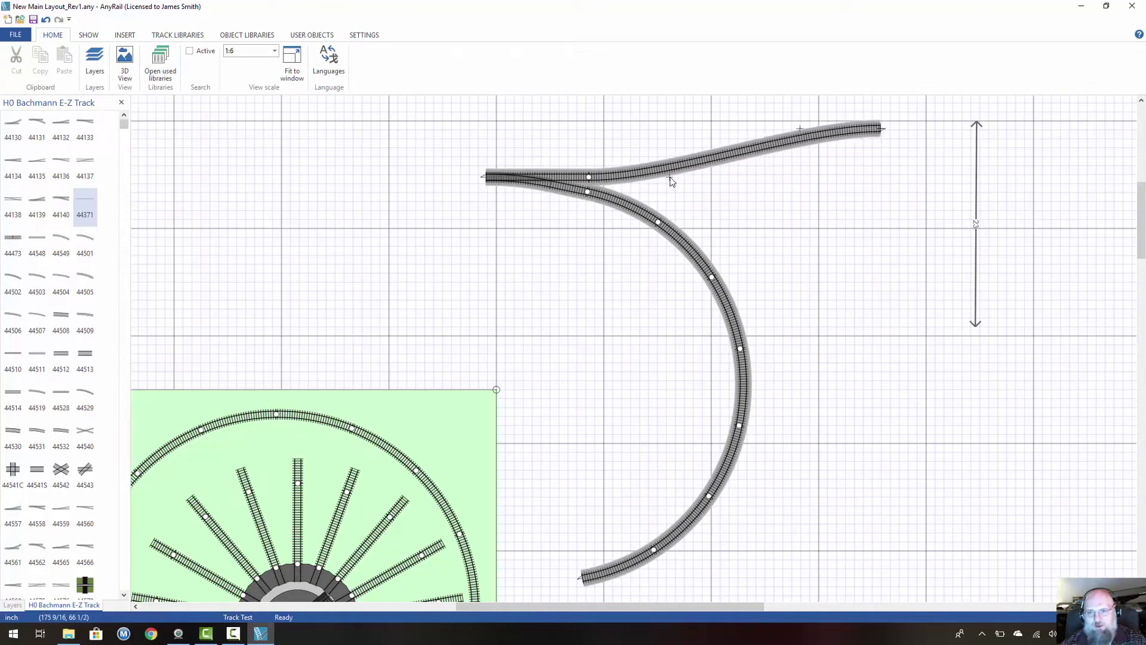
Step: Bend the 44371 flex track into a tighter S-curve, and shift the whole connected track slightly away from the turntable area
left_click_drag(669, 178, 824, 200)
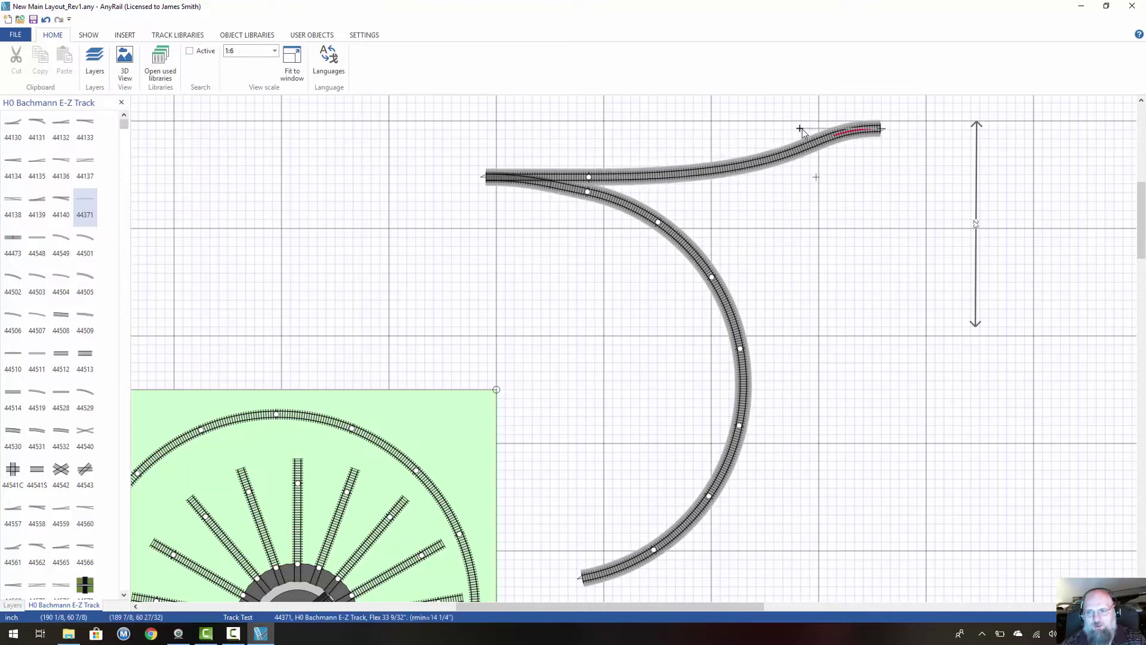
left_click_drag(799, 130, 665, 102)
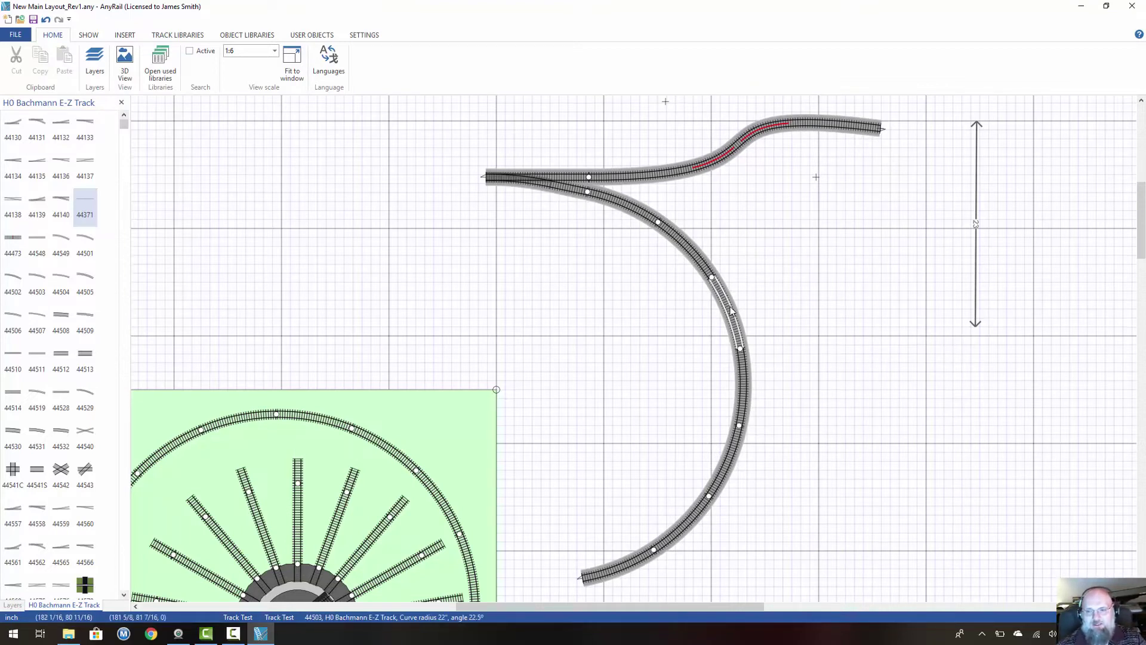
left_click(756, 309)
left_click_drag(733, 311, 776, 299)
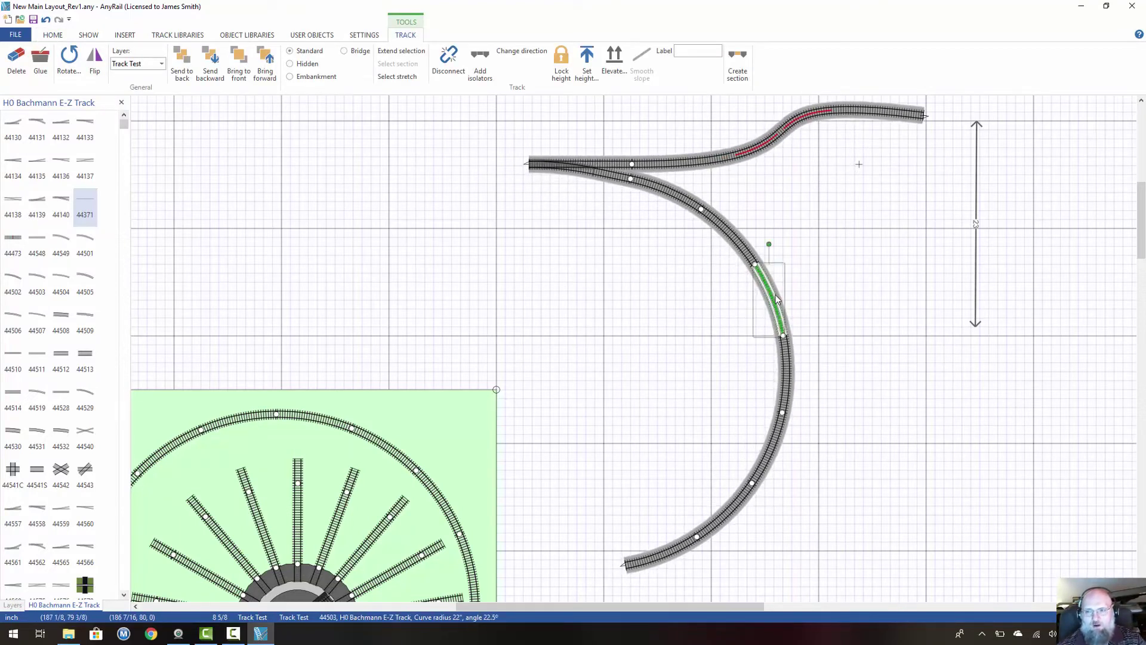
left_click(690, 262)
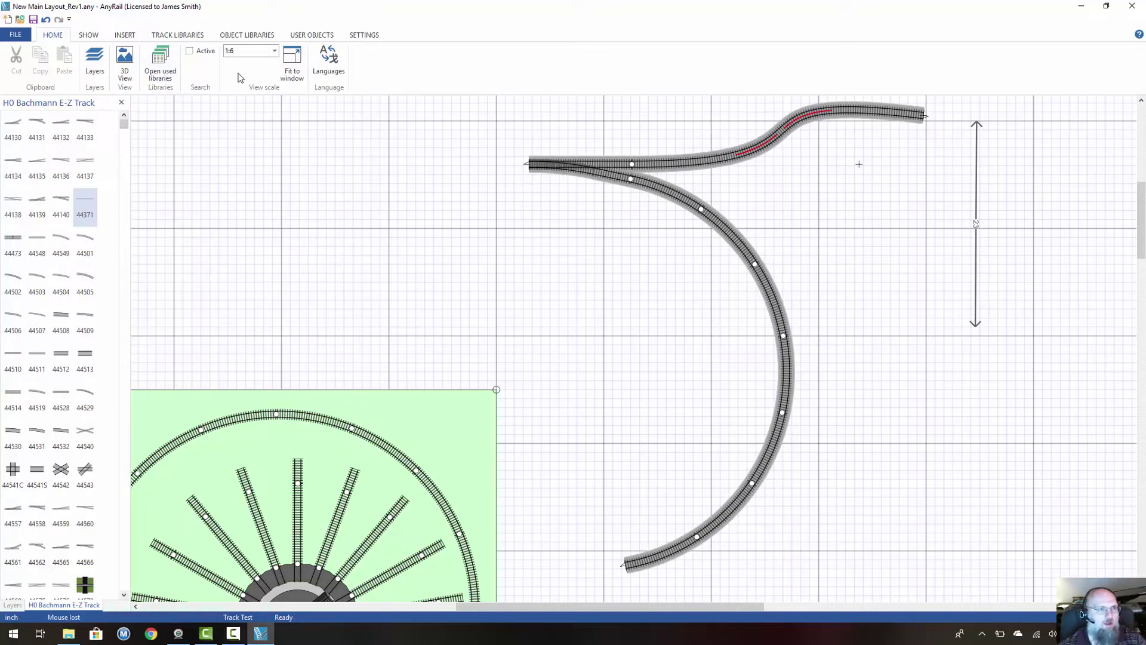
Step: Preview the track as centerlines with part numbers, and return the display to sleepers without part numbers
left_click(88, 35)
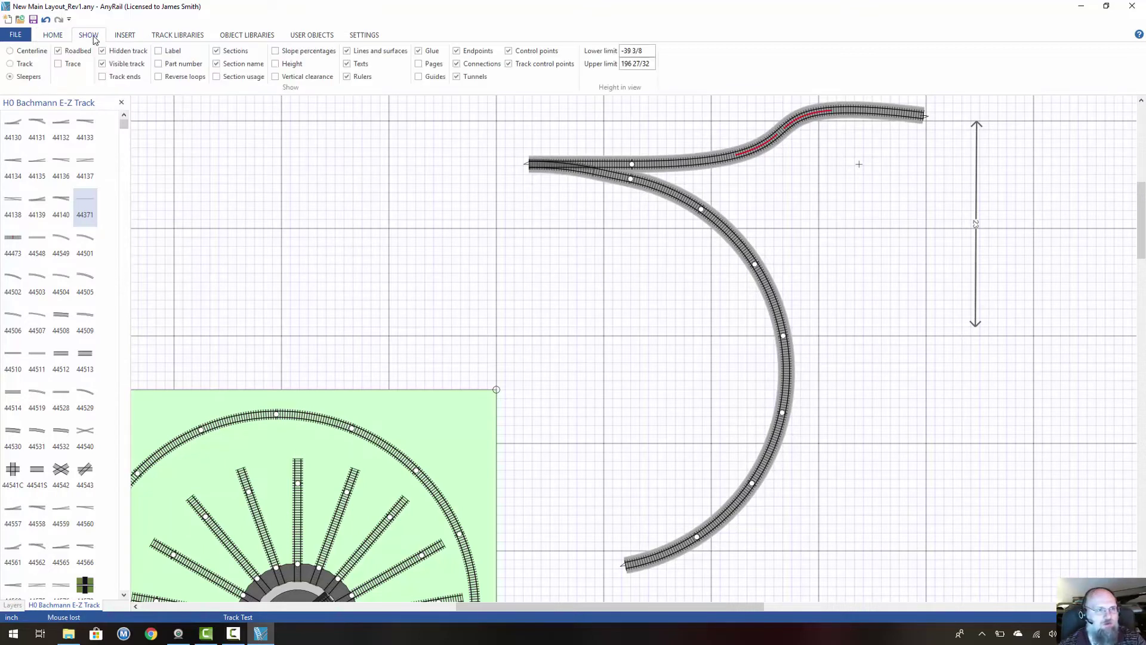
left_click(26, 56)
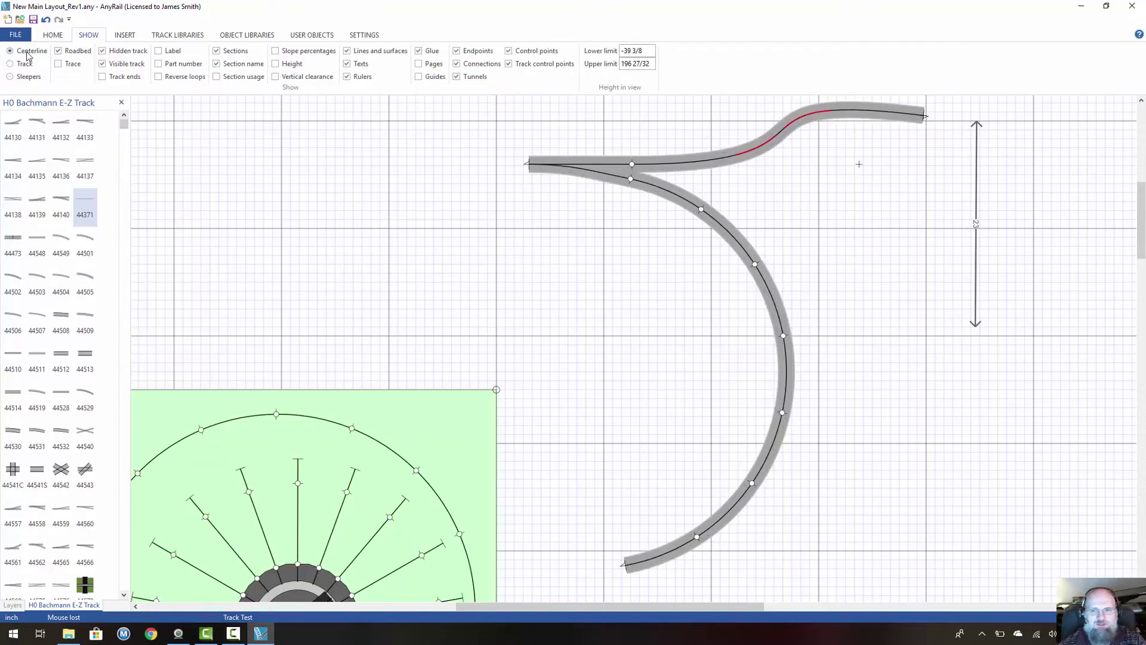
left_click(179, 64)
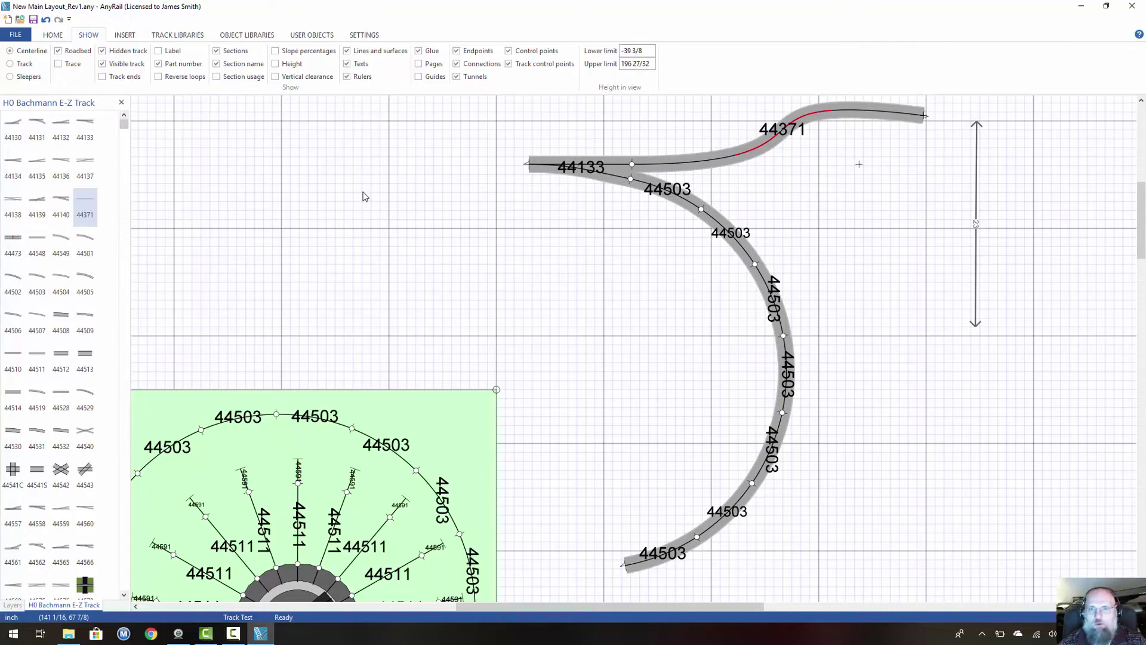
left_click(25, 76)
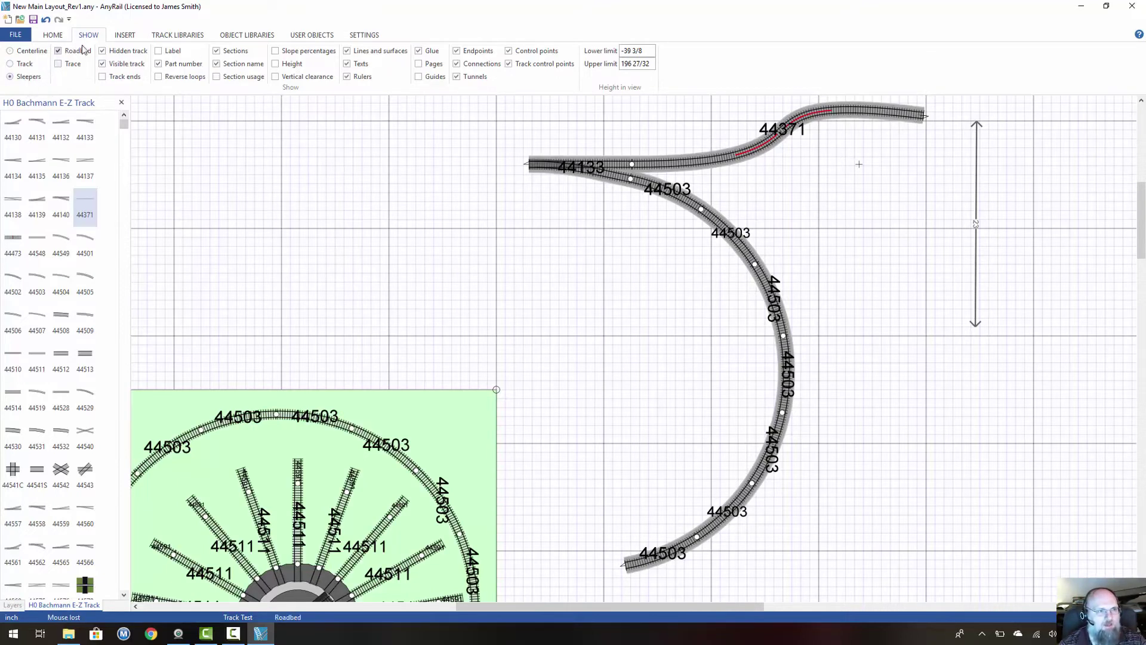
left_click(160, 64)
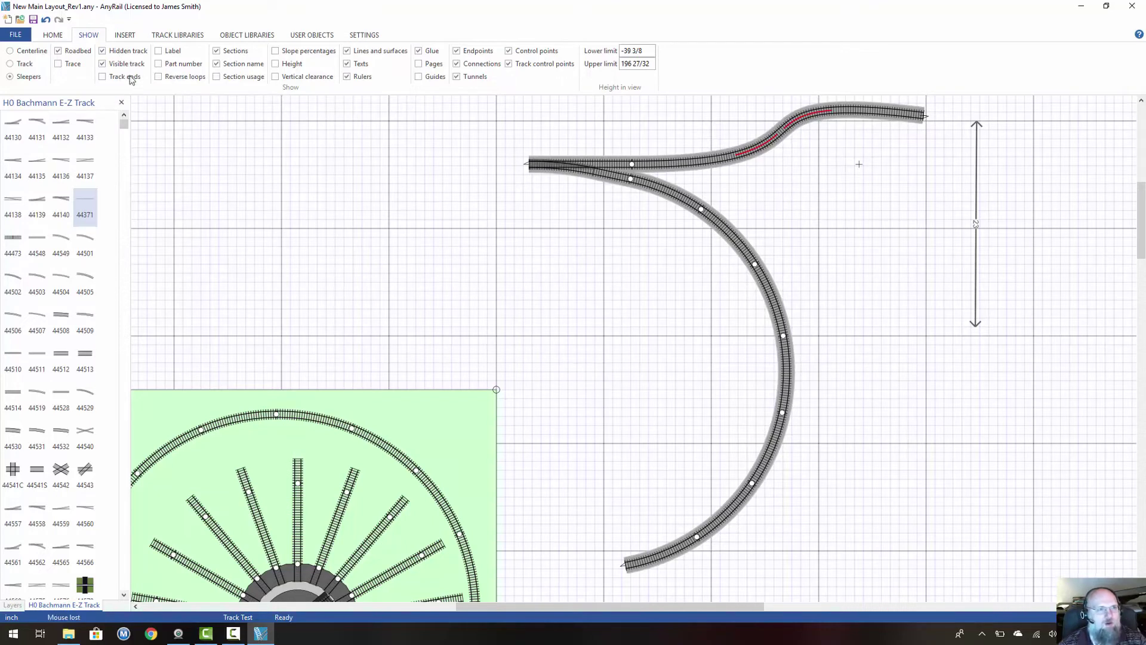
Step: Add a horizontal 24-inch ruler near the 44133 turnout and move it onto the turnout, aligned with its entry end
left_click(977, 203)
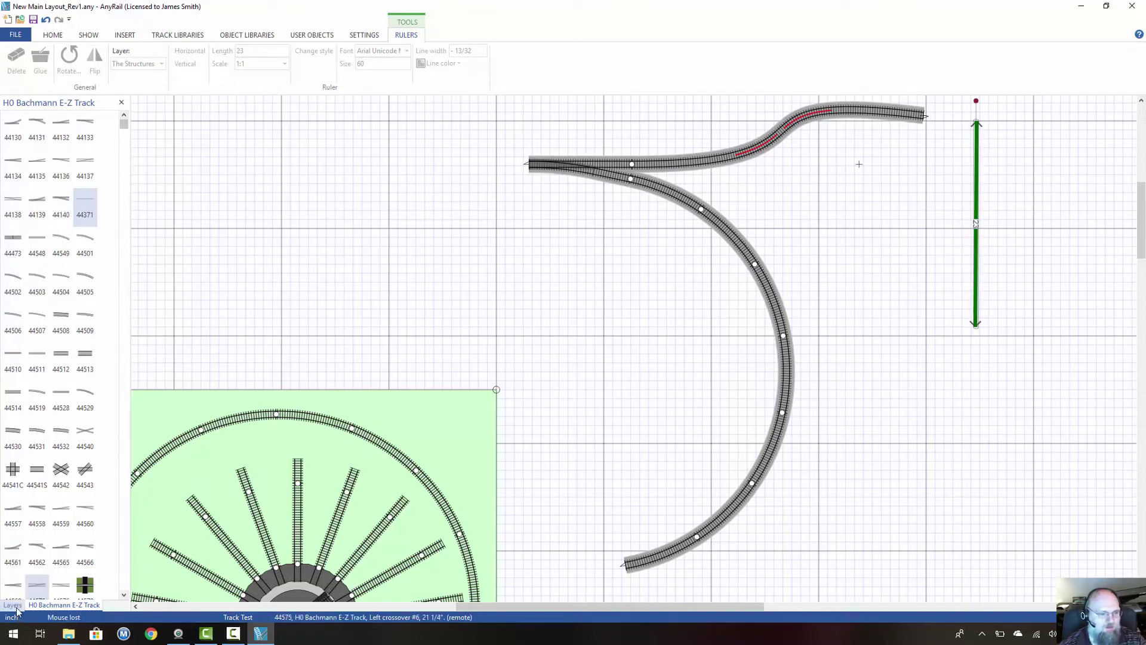
left_click(132, 37)
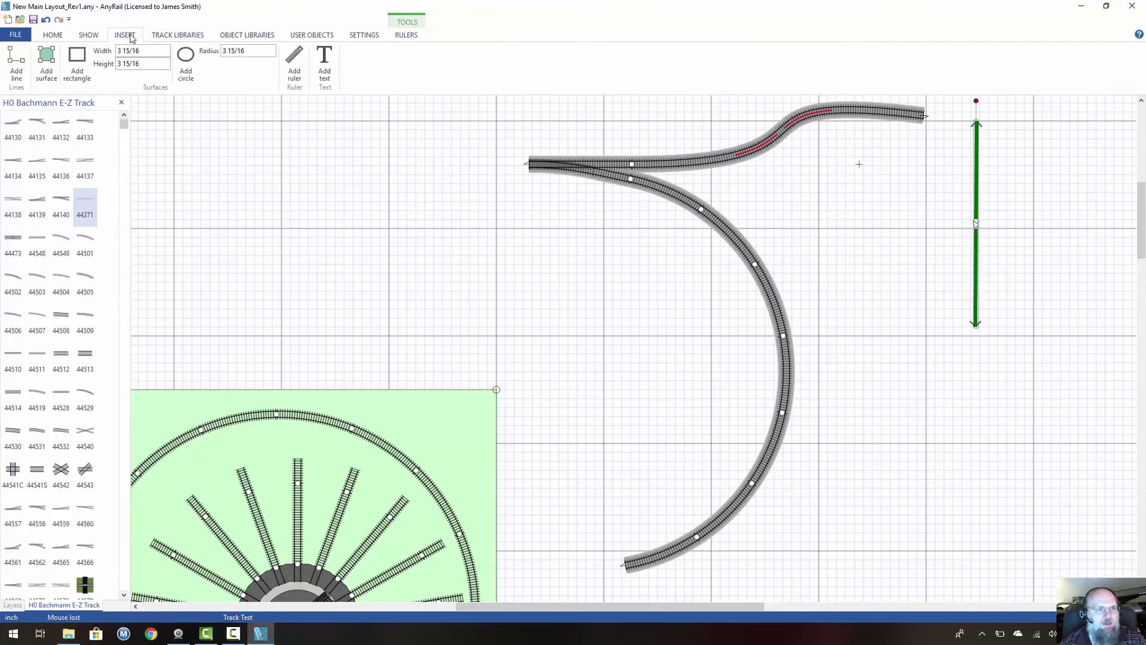
left_click(291, 64)
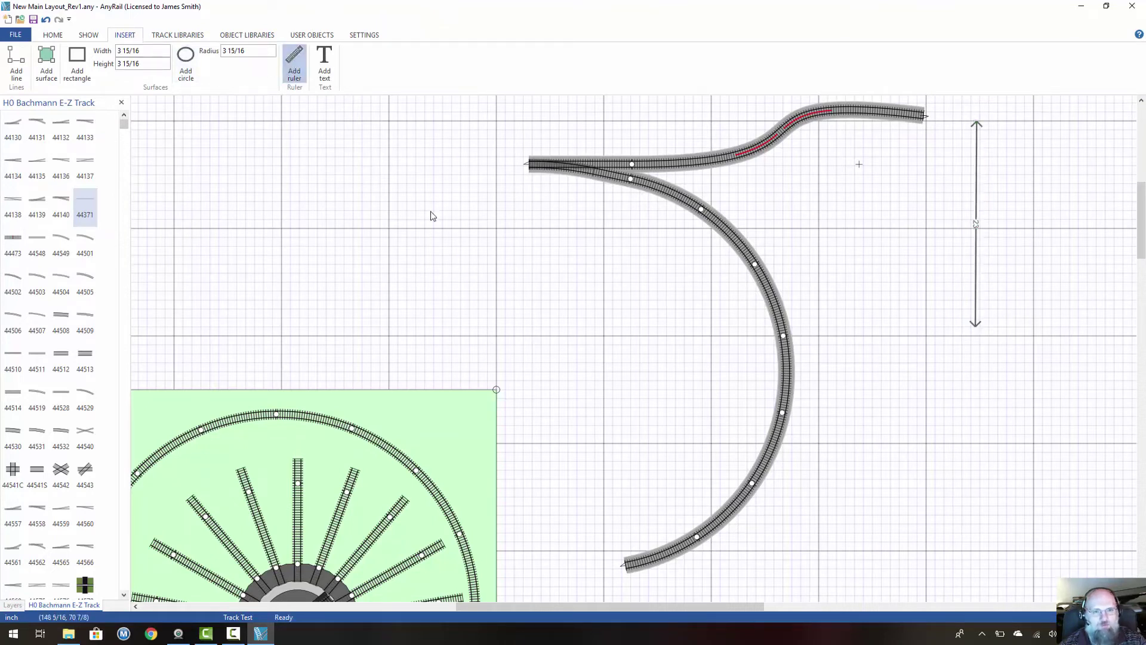
left_click(467, 132)
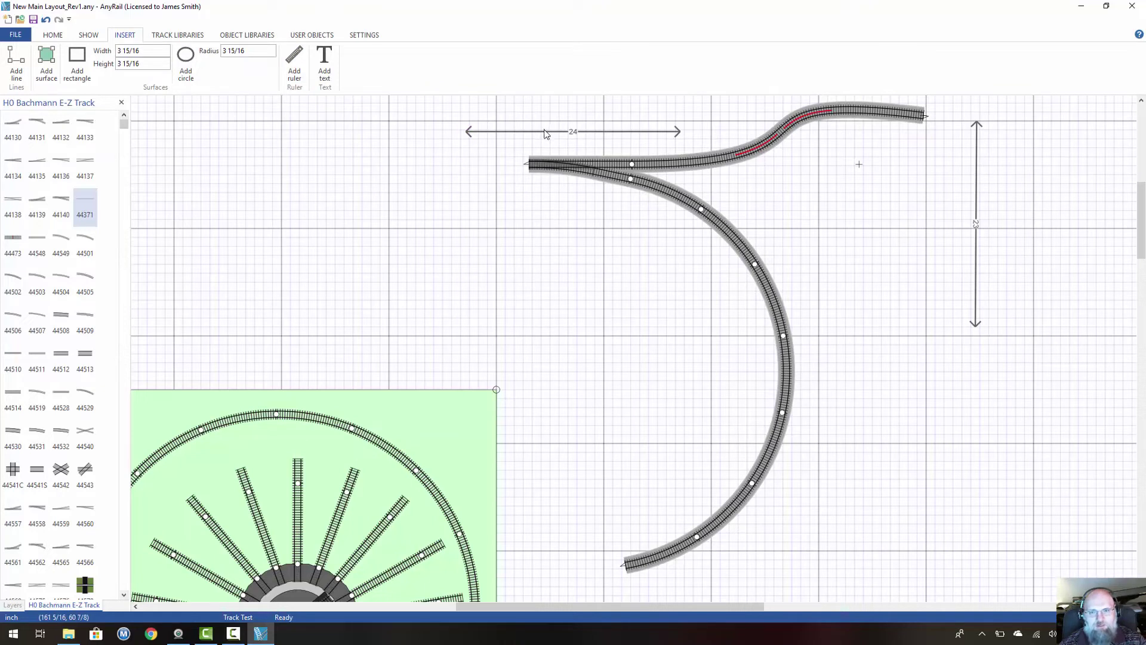
left_click_drag(544, 134, 606, 170)
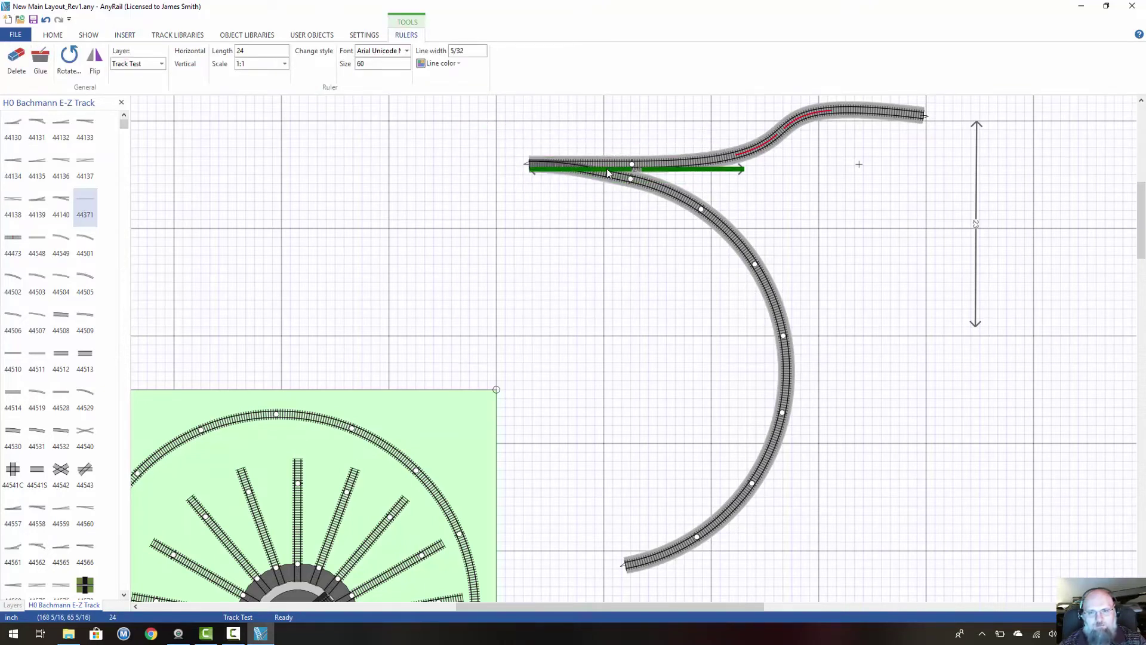
left_click(573, 244)
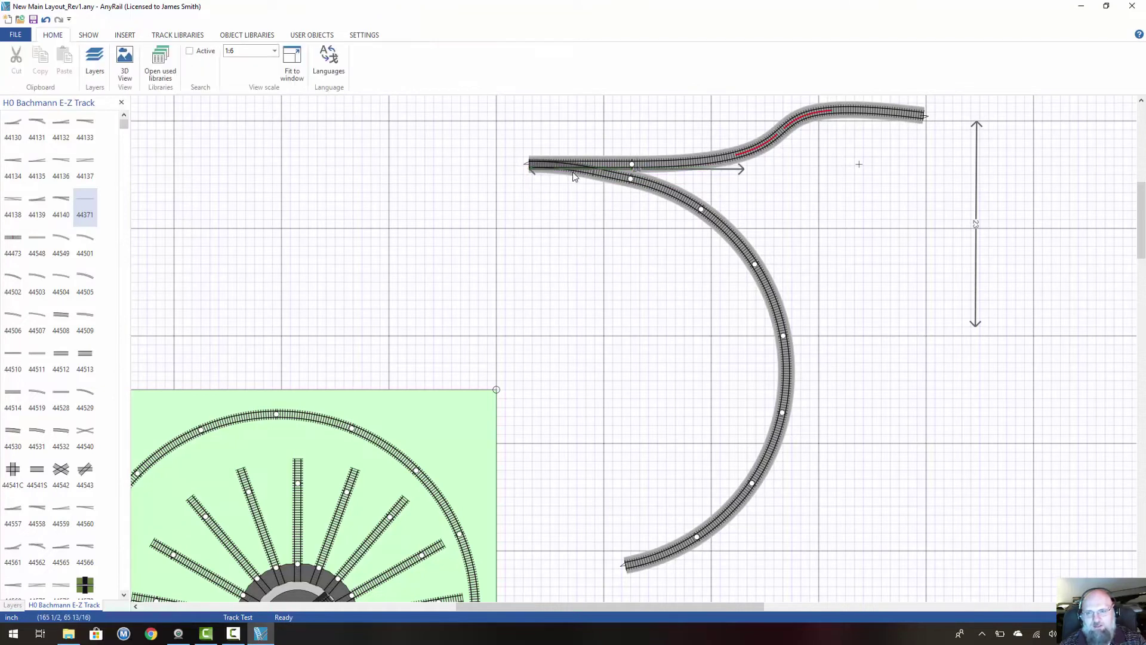
Step: Move the ruler off the turnout into the open space inside the arc and set its length to 36 inches
left_click_drag(721, 174, 619, 263)
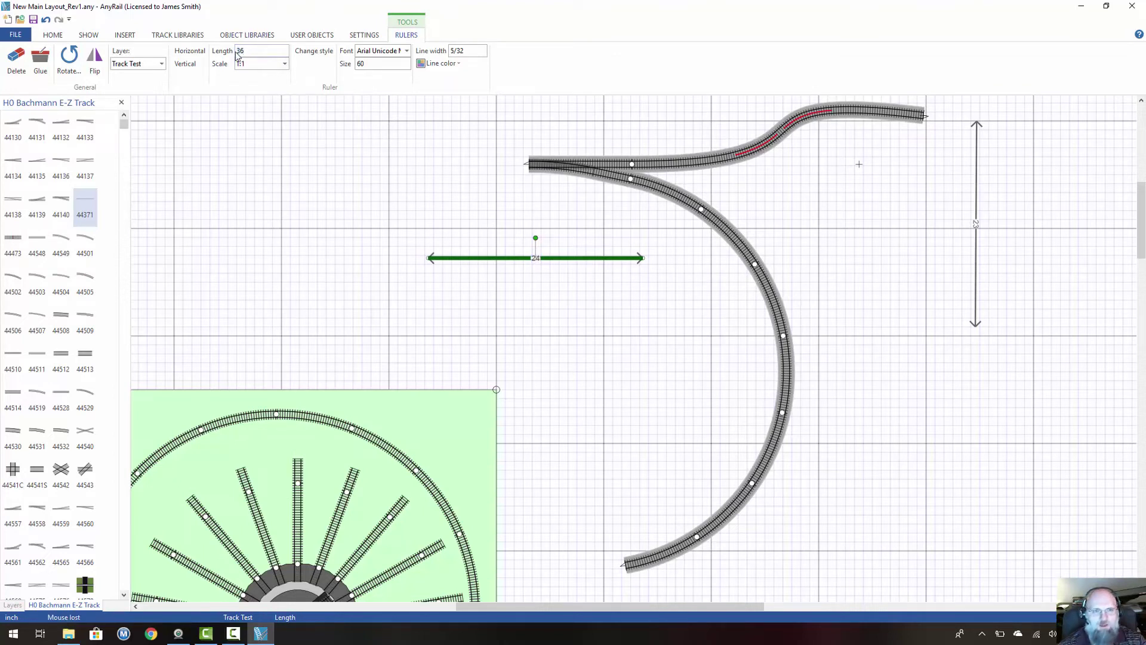
key("Return")
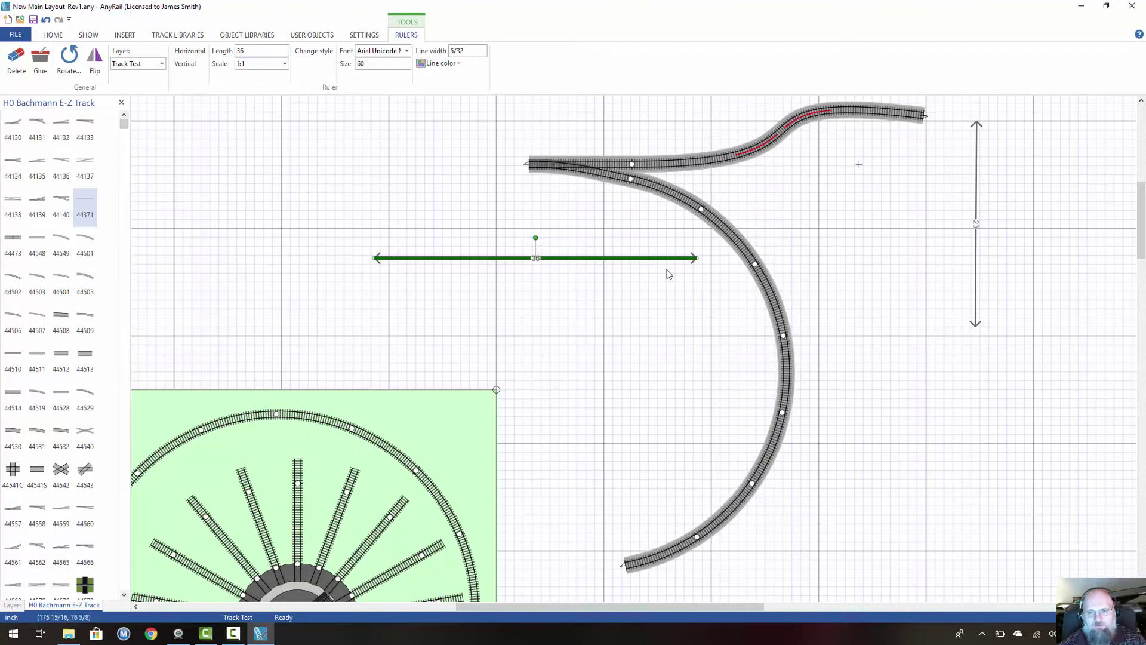
Step: Swing the ruler's end point up to a slanted length of about 14 13/16 inches, and delete the ruler
left_click_drag(639, 258, 508, 201)
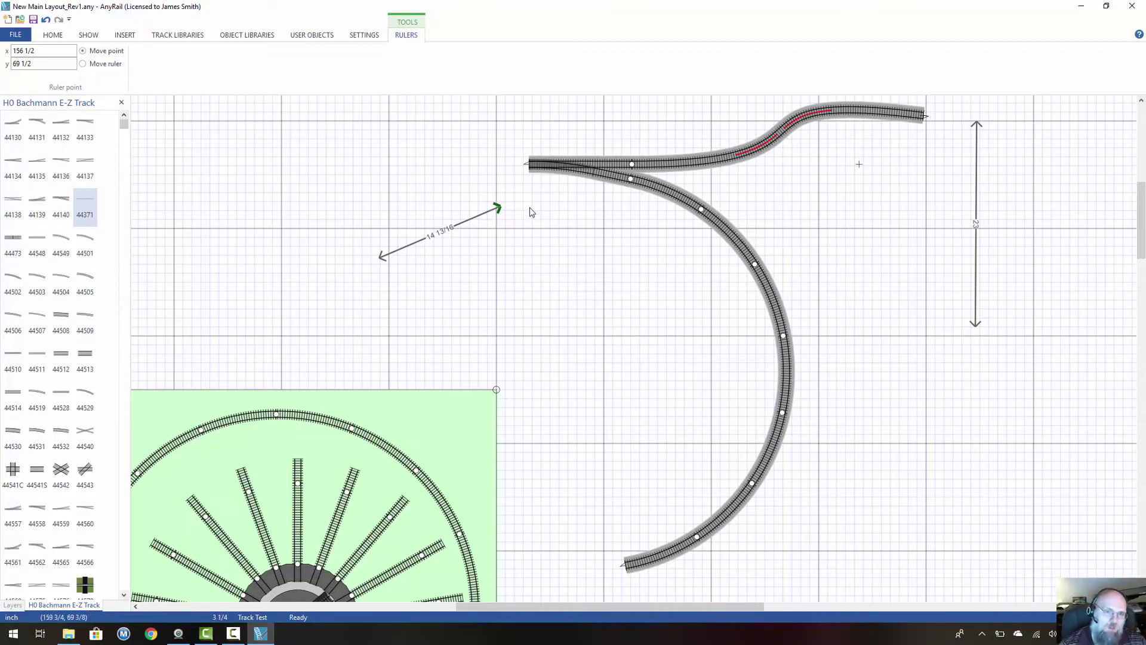
left_click(475, 217)
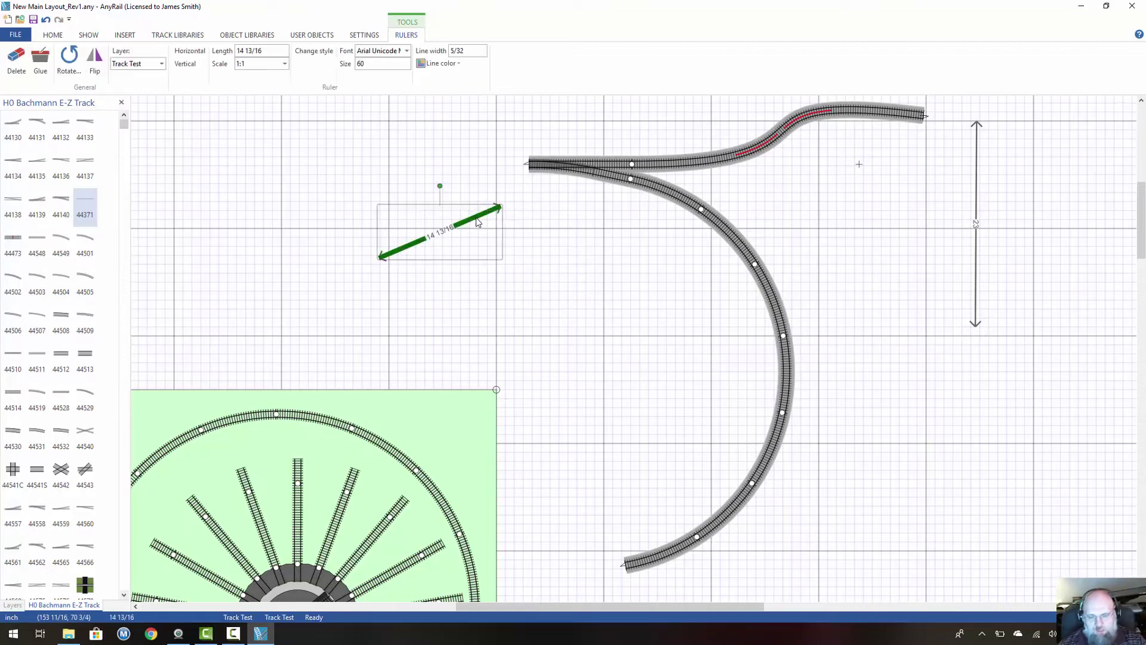
key("Delete")
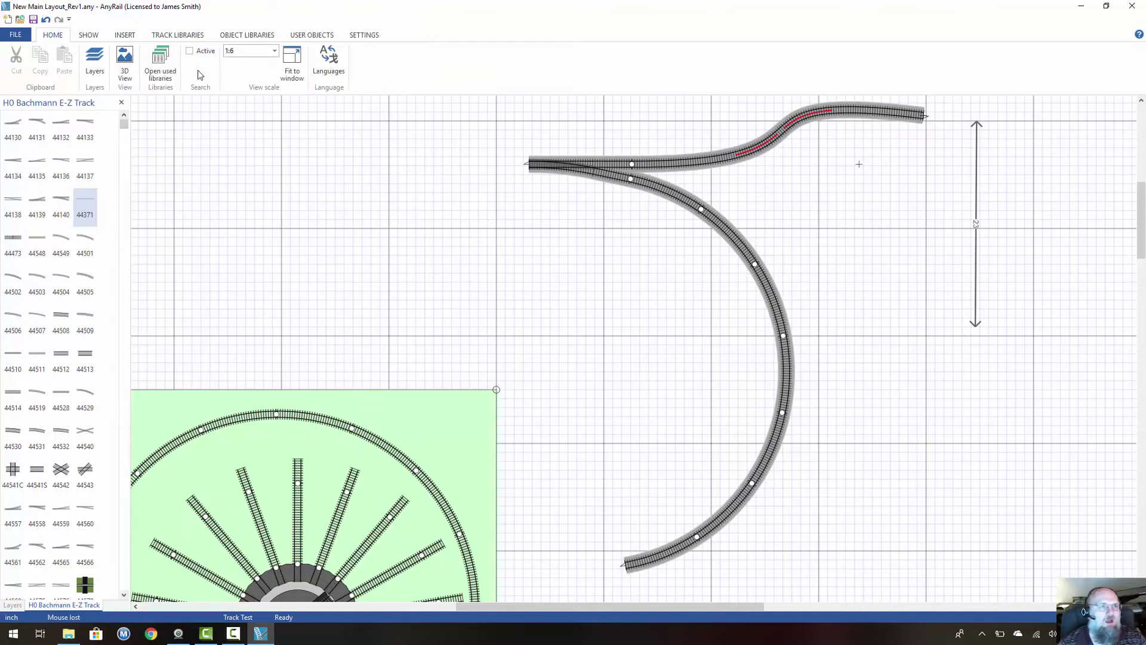
Step: Draw a square surface about 17 inches per side in the open area between the turntable and the turnout
left_click(127, 37)
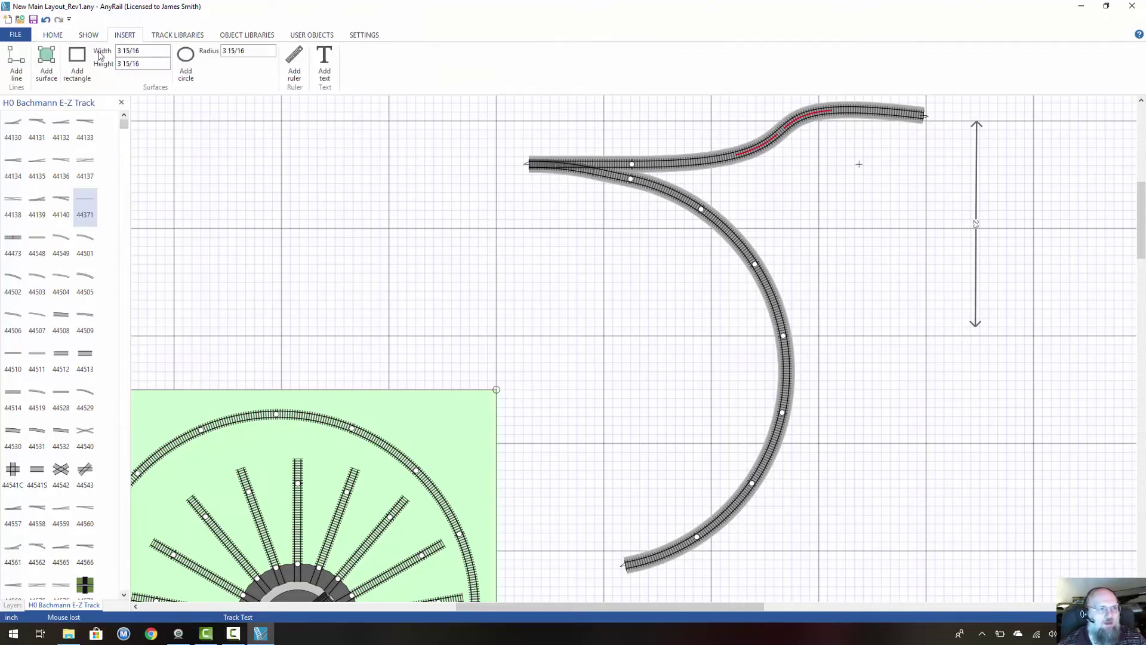
left_click(46, 59)
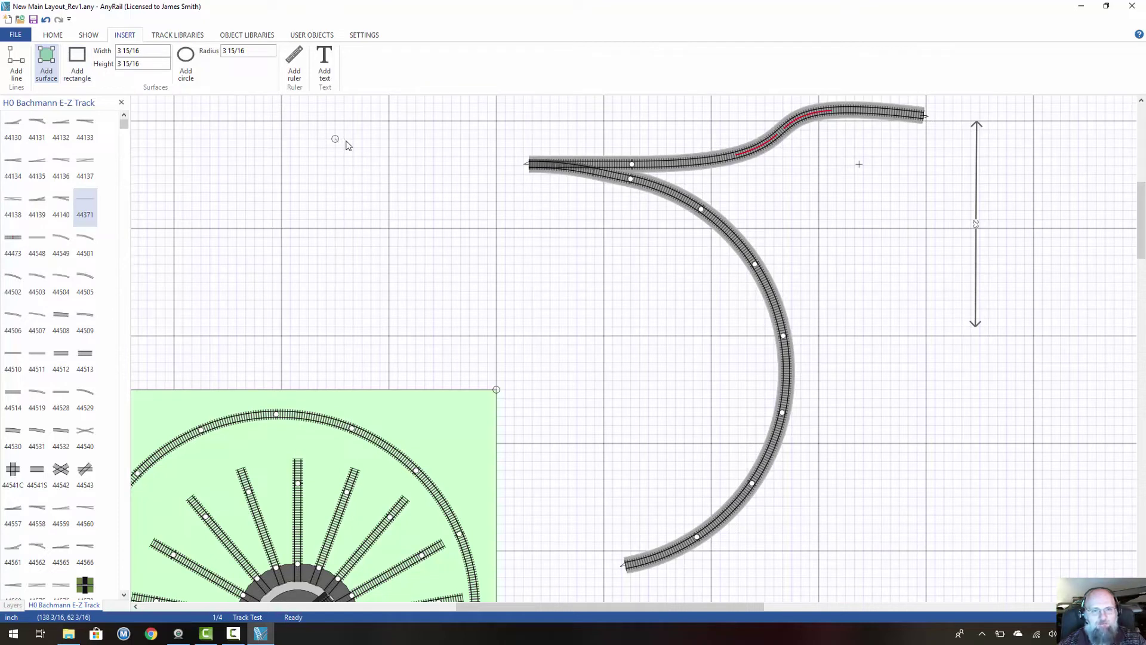
left_click(488, 139)
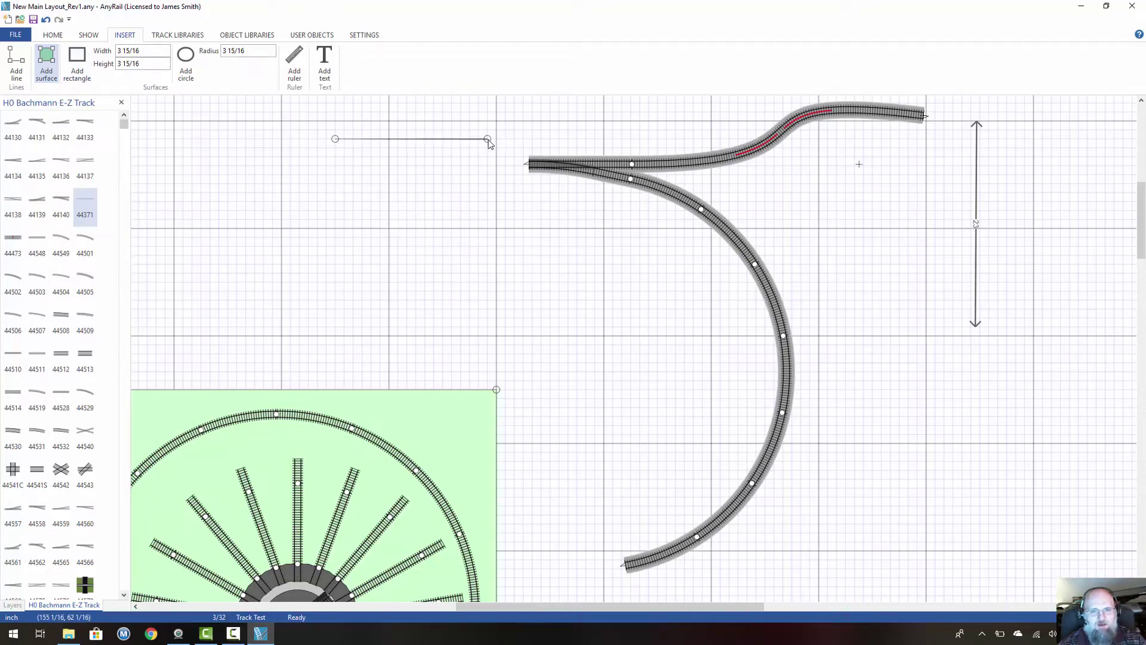
left_click(487, 292)
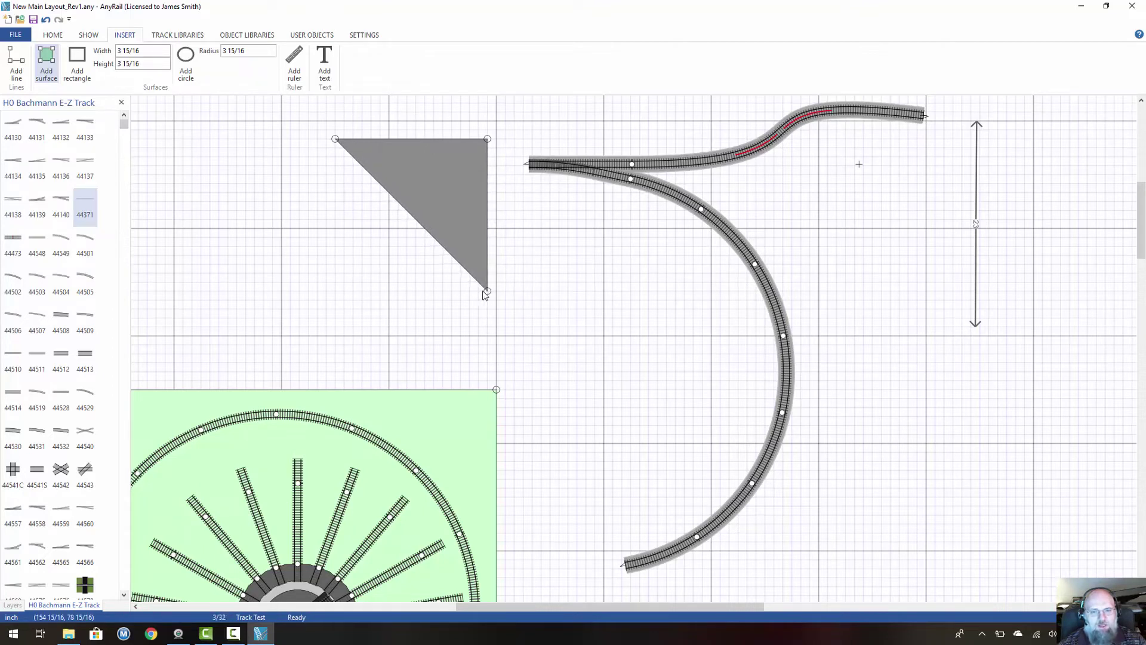
left_click(336, 293)
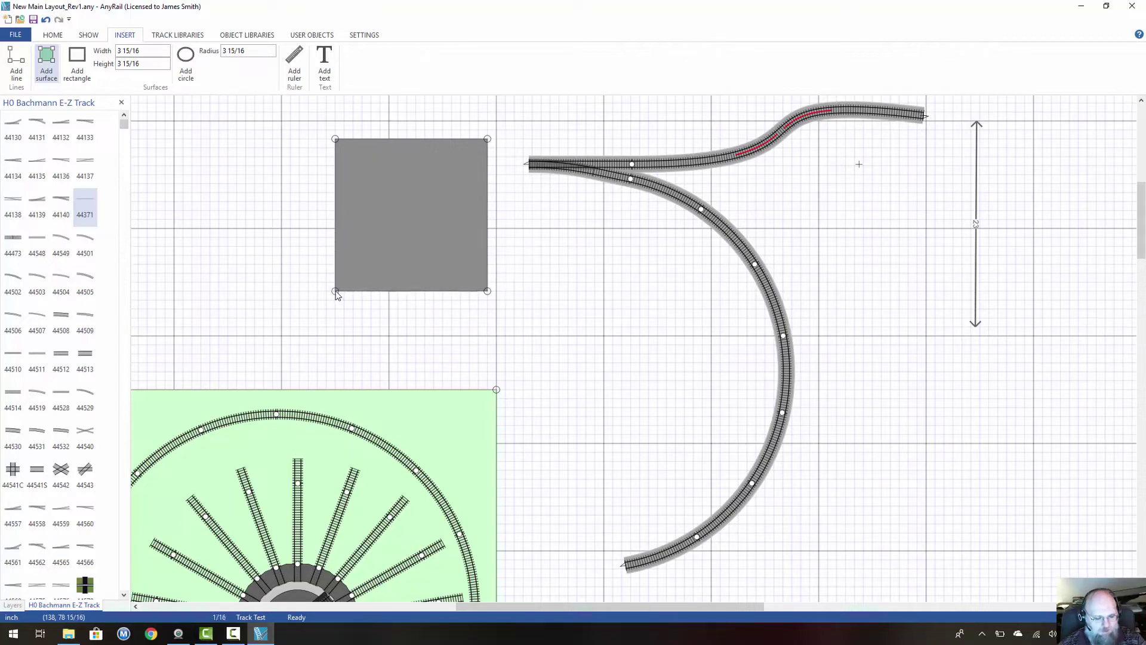
key("Return")
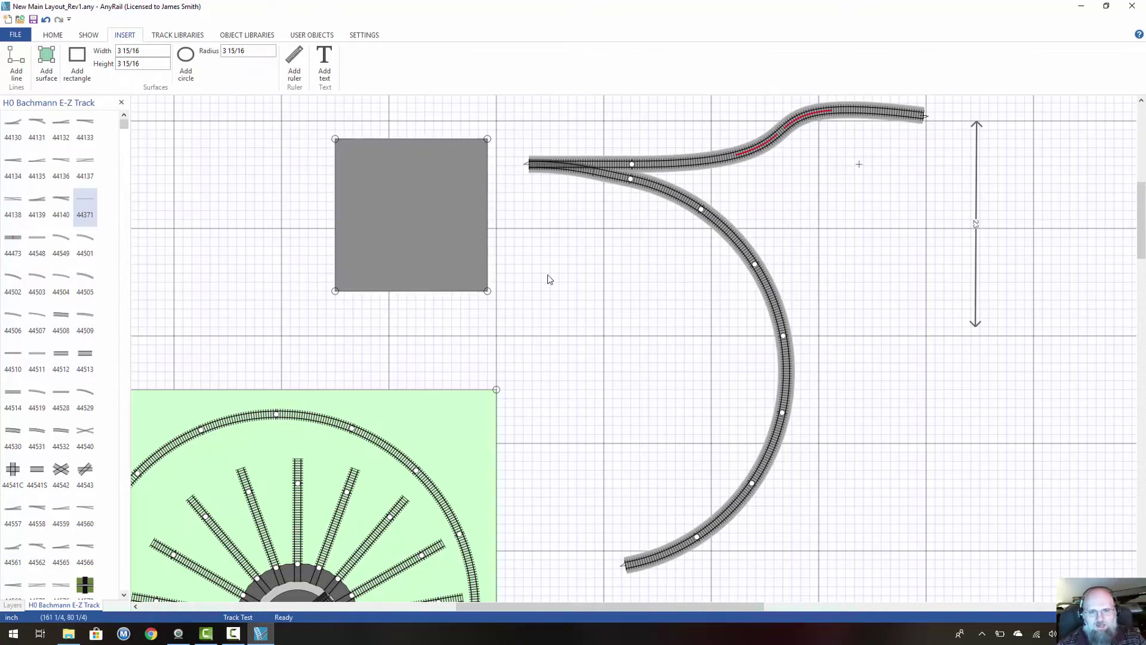
Step: Try a black fill on the square surface, and set its fill color to blue
left_click(388, 140)
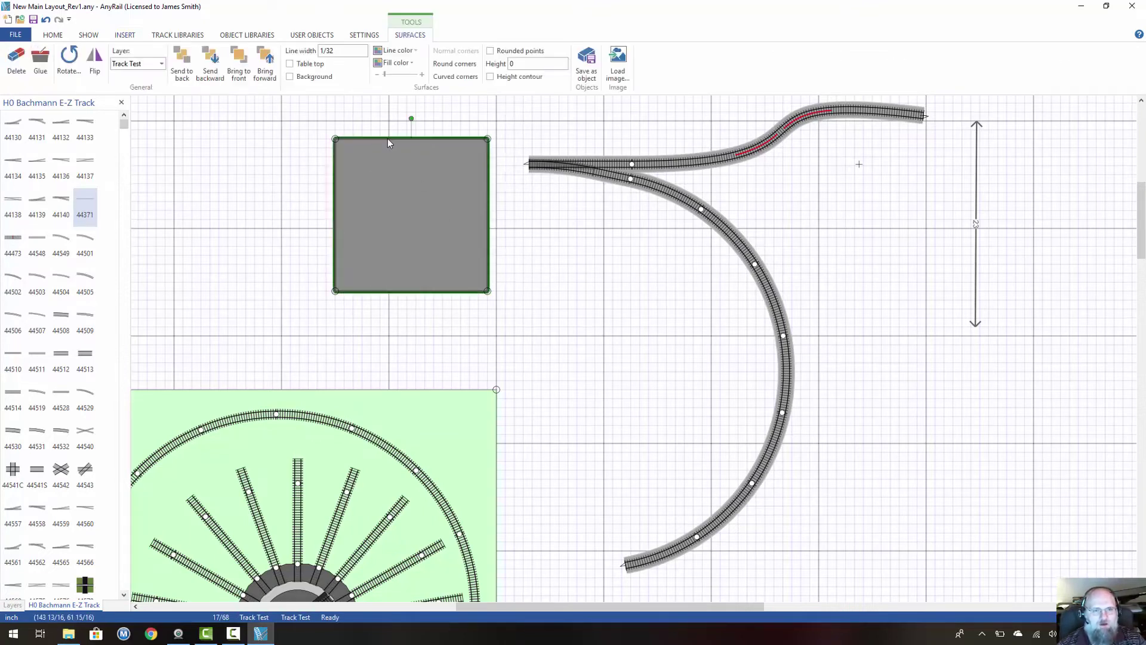
left_click(399, 52)
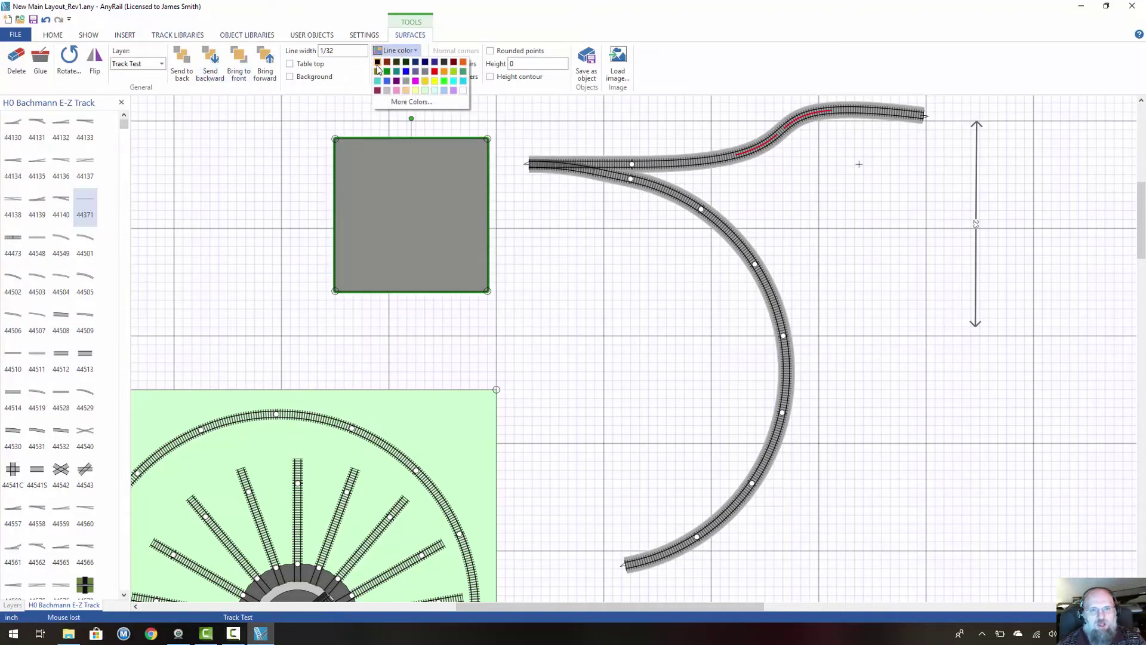
left_click(378, 70)
left_click(393, 65)
left_click(377, 74)
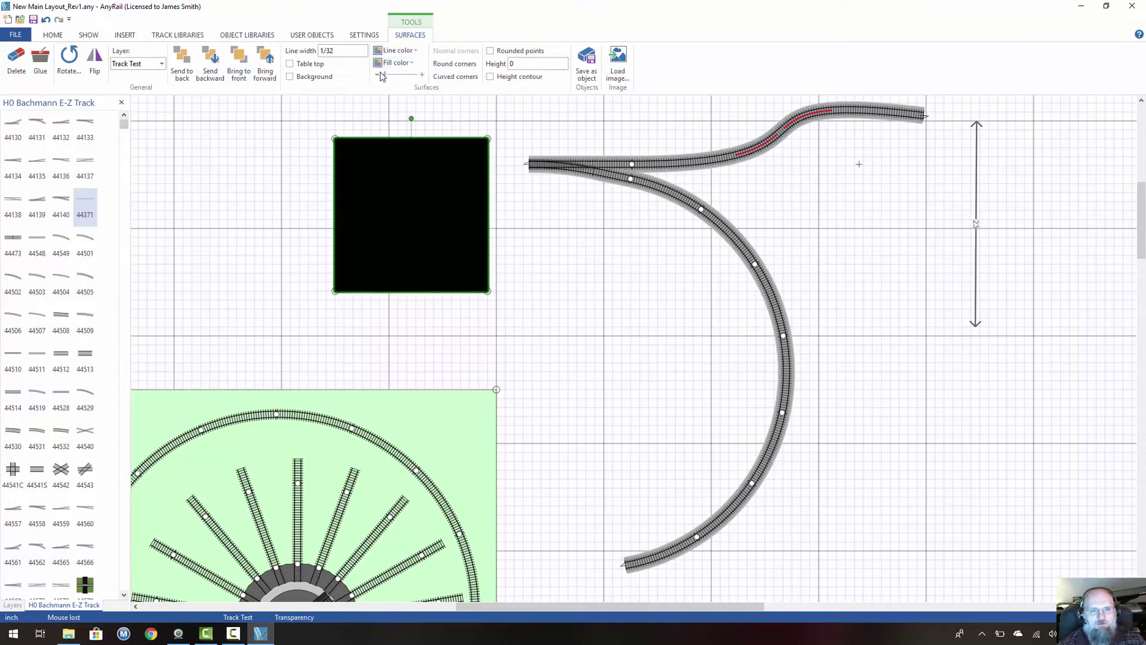
left_click(396, 63)
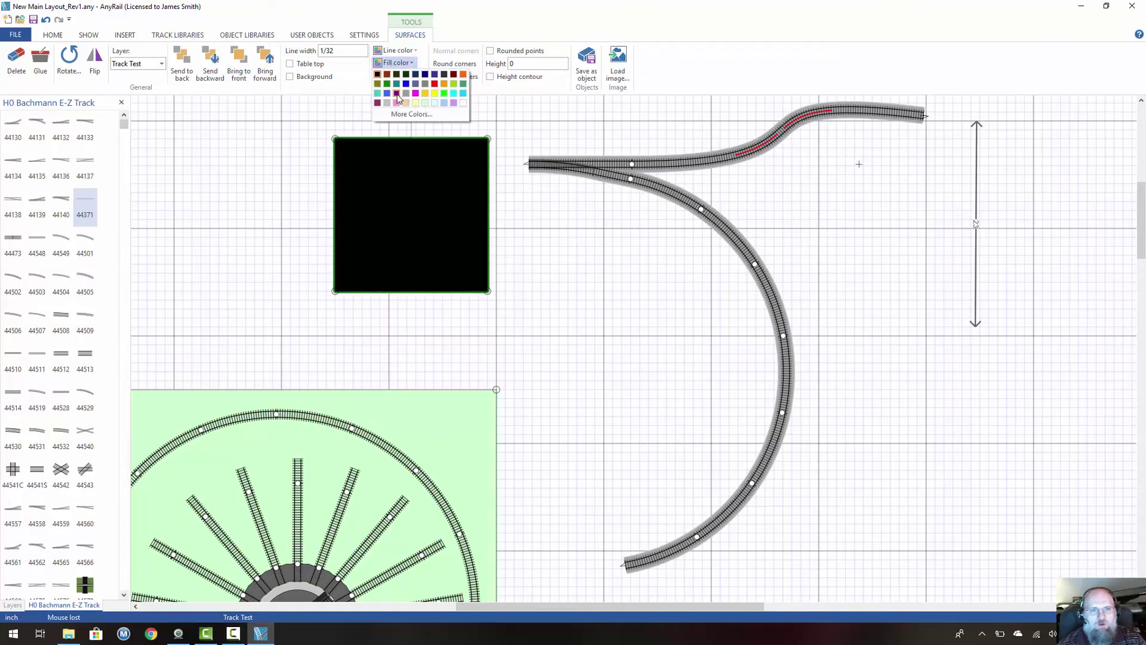
left_click(387, 94)
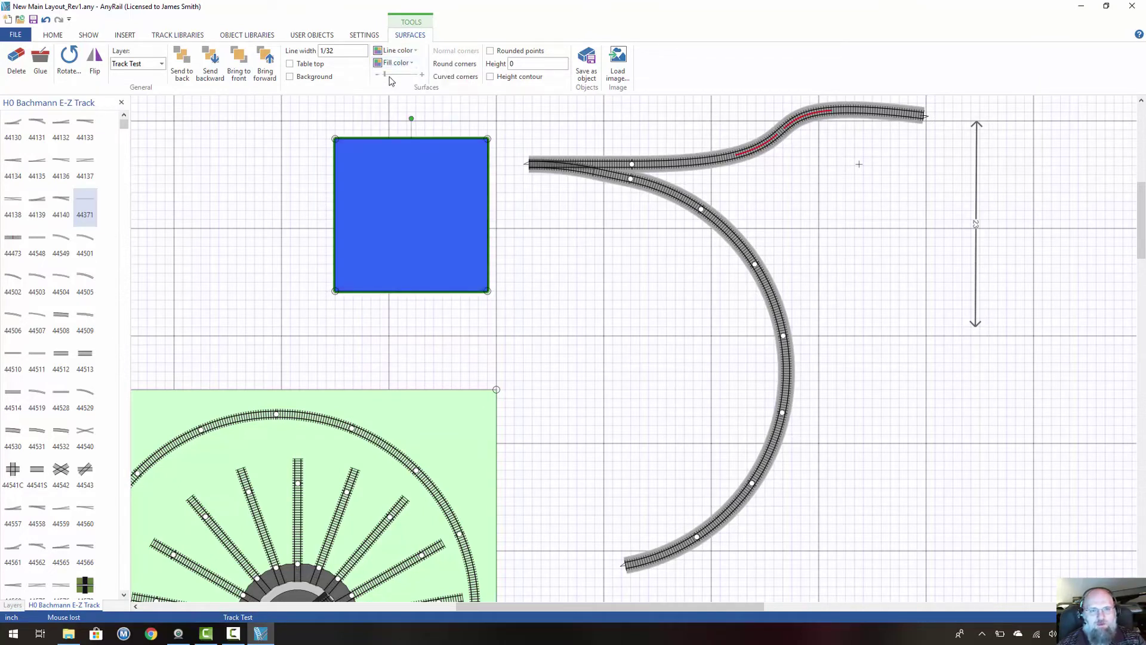
Step: Set the blue square's line color to pale yellow and deselect it to view the outline
left_click(397, 52)
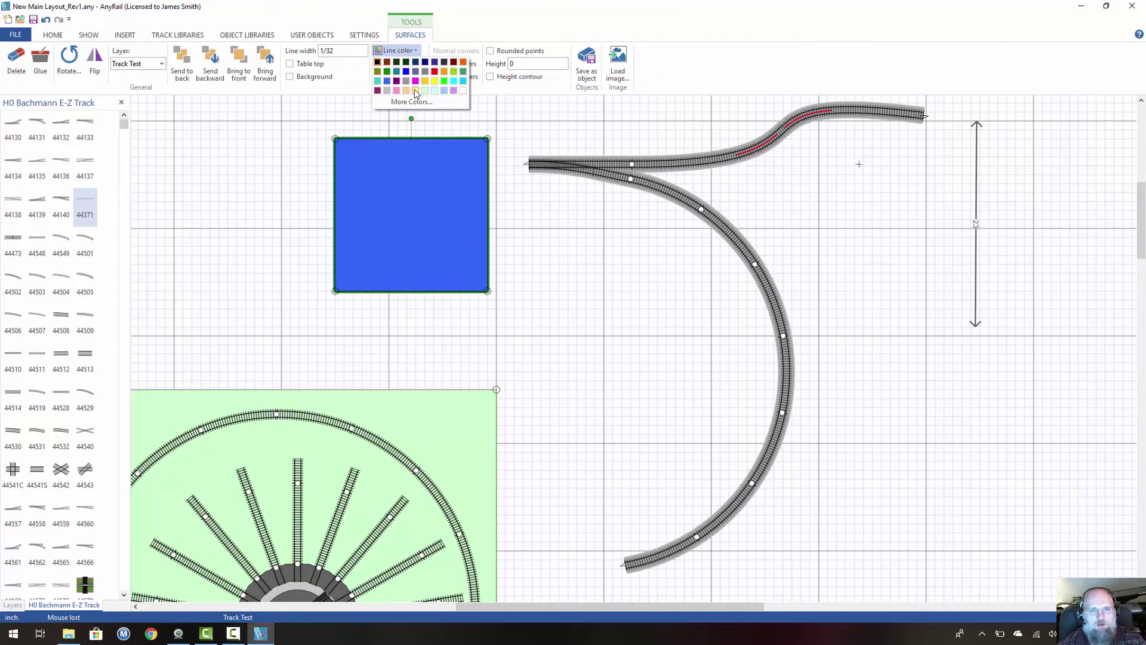
left_click(416, 92)
left_click(310, 222)
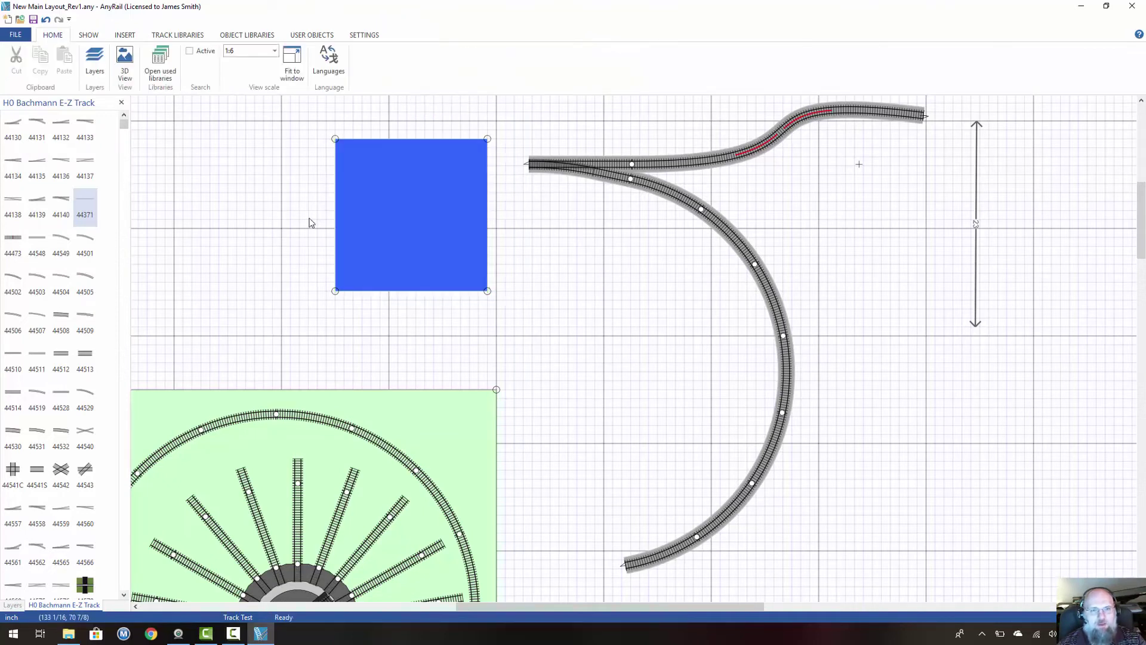
Step: Set the blue square's line color to black
left_click(383, 144)
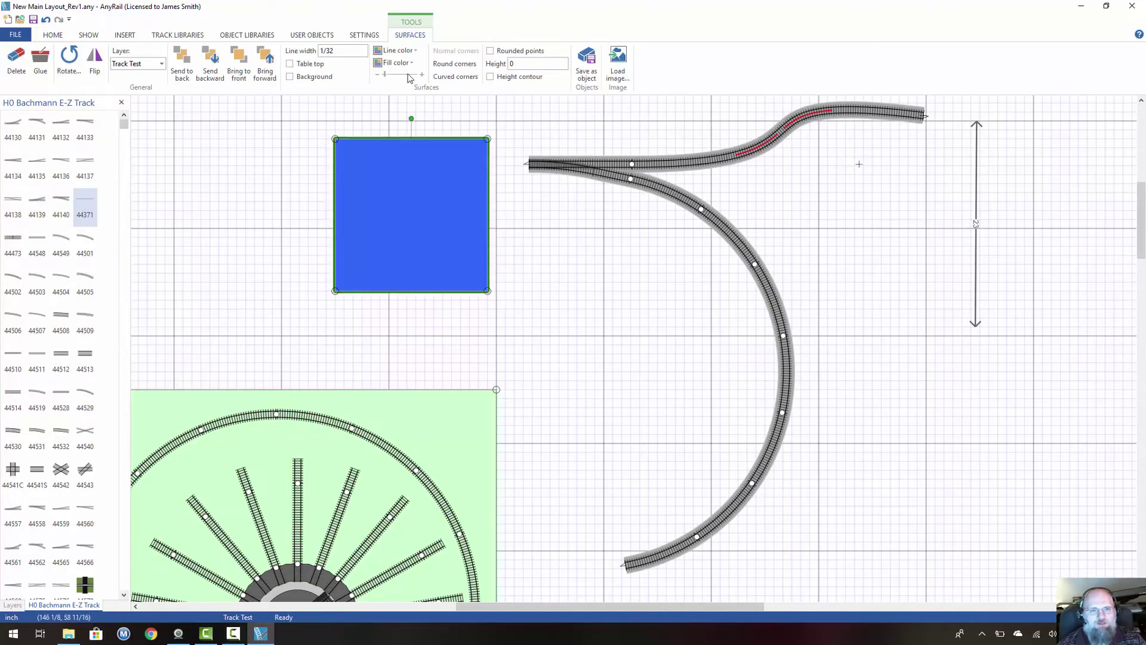
left_click(396, 51)
left_click(380, 65)
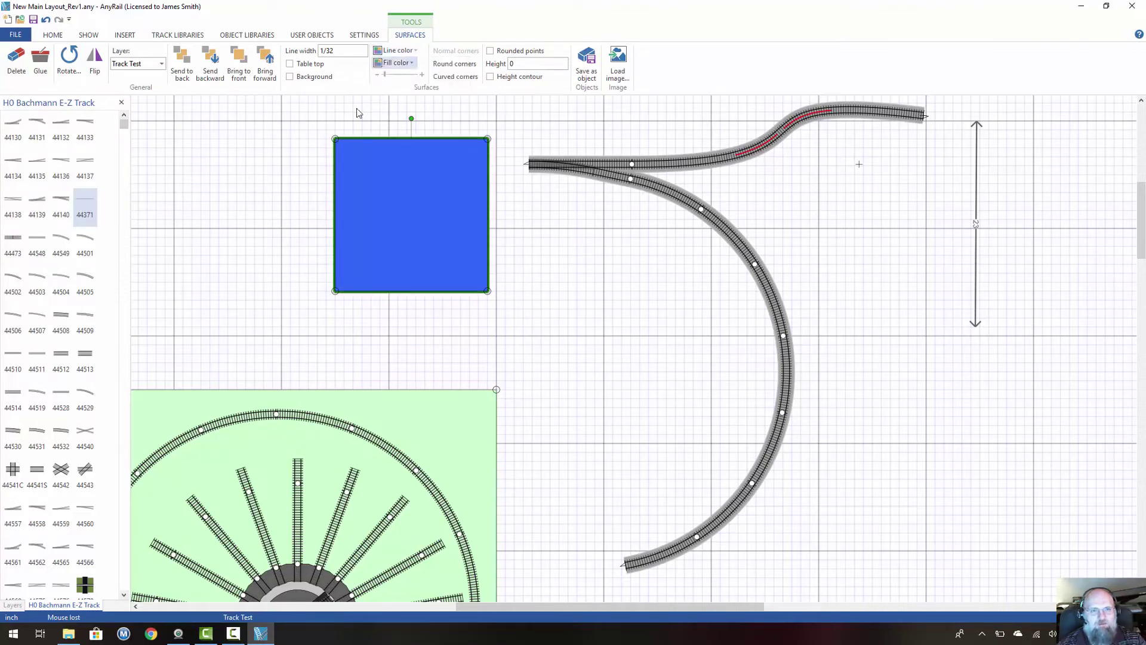
Step: Shift the connected turnout track slightly toward the blue square, and nudge the square slightly up and toward the turnout
left_click(309, 153)
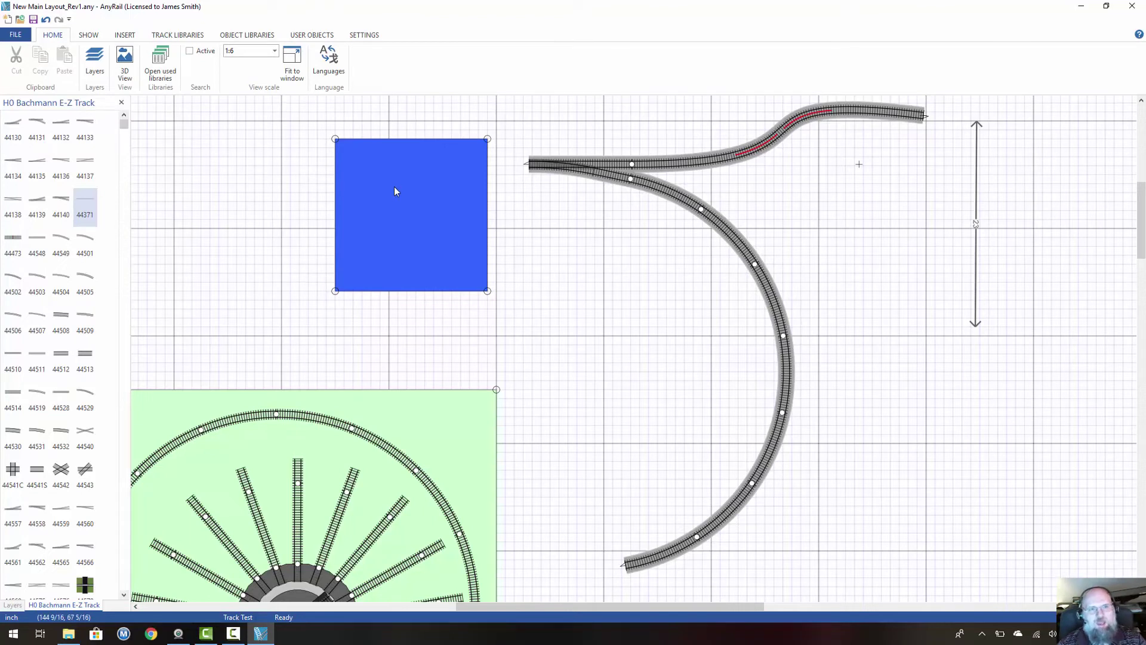
left_click_drag(572, 171, 558, 192)
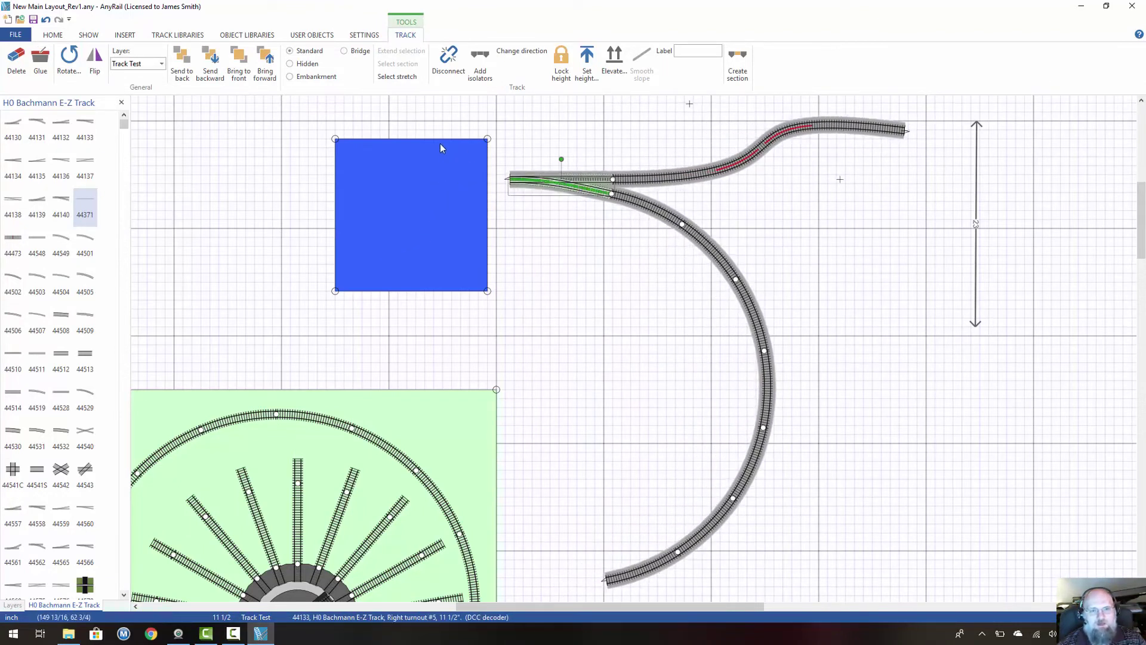
mouse_move(440, 139)
left_mouse_down()
mouse_move(467, 132)
mouse_move(439, 132)
mouse_move(450, 137)
left_mouse_up()
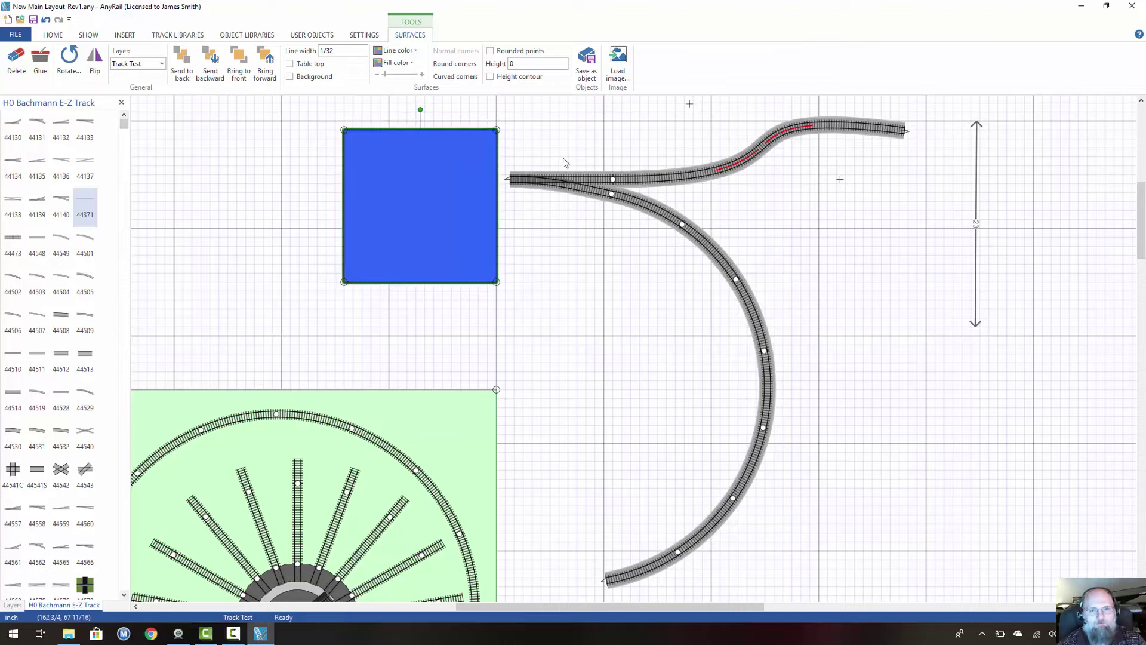
left_click(536, 179)
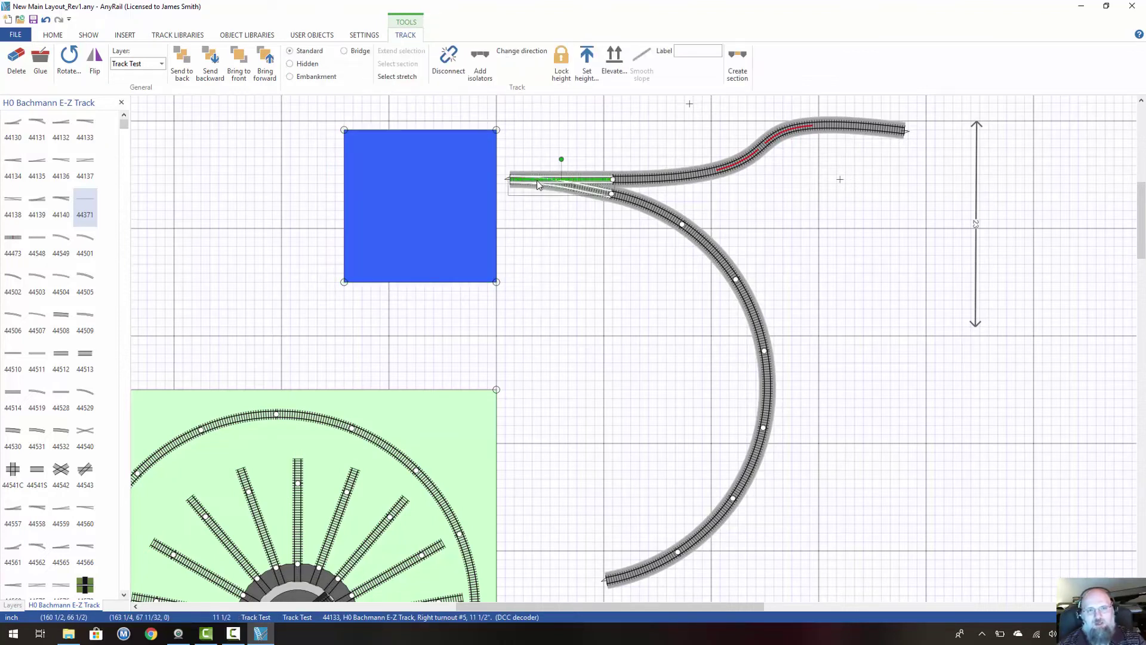
left_click(426, 135)
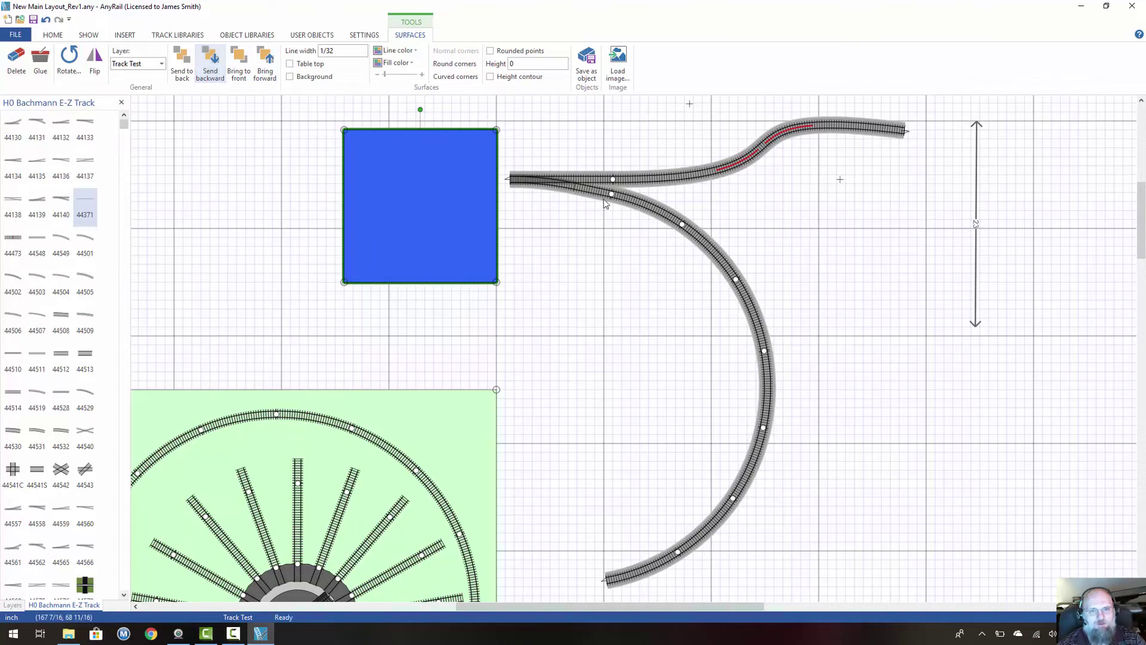
Step: Move the connected track so the turnout overlaps the right part of the blue square, and deselect it to view the stacking
left_click(552, 182)
left_click_drag(552, 182, 492, 180)
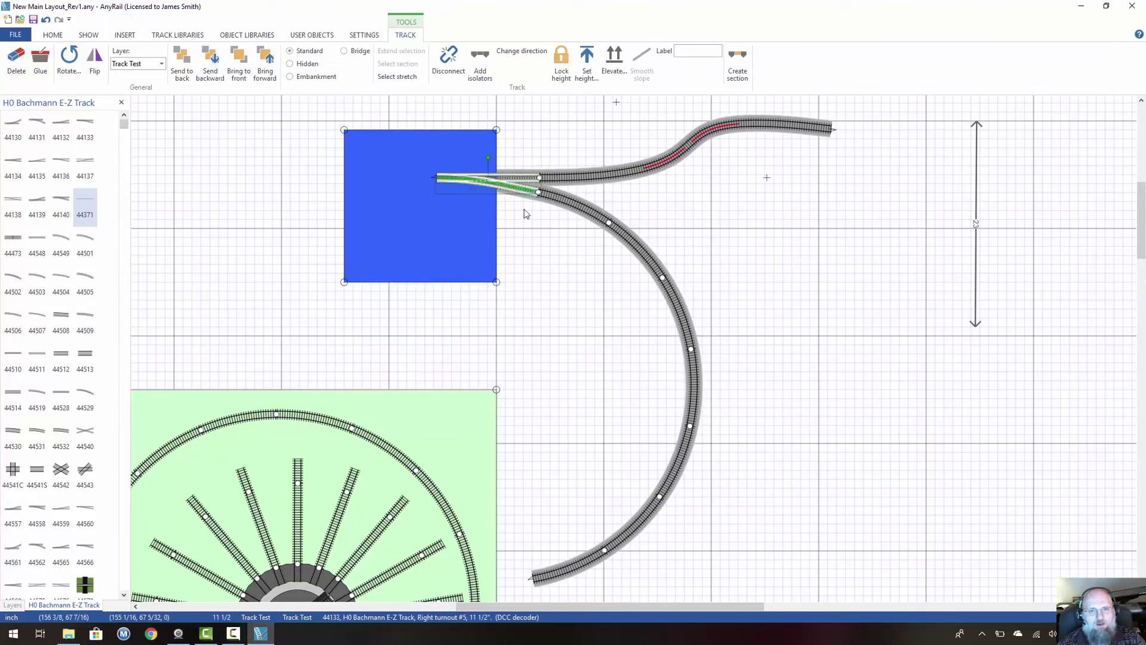
left_click(584, 261)
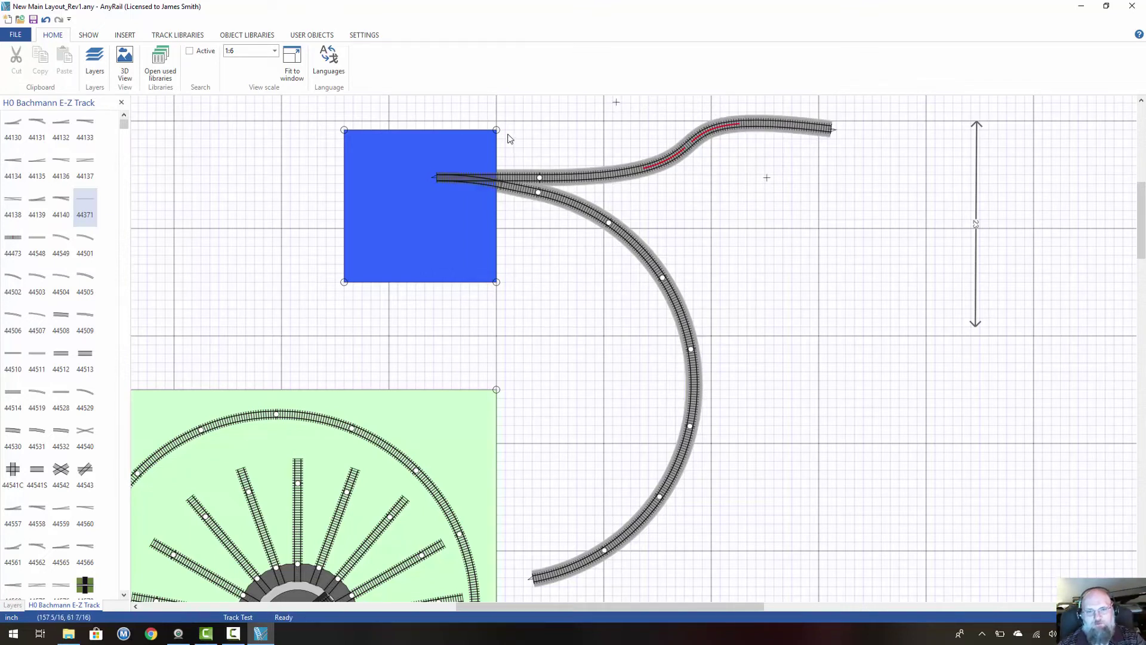
Step: Send the blue square backward, and move the connected track off it so the turnout starts at the square's right edge
left_click(362, 134)
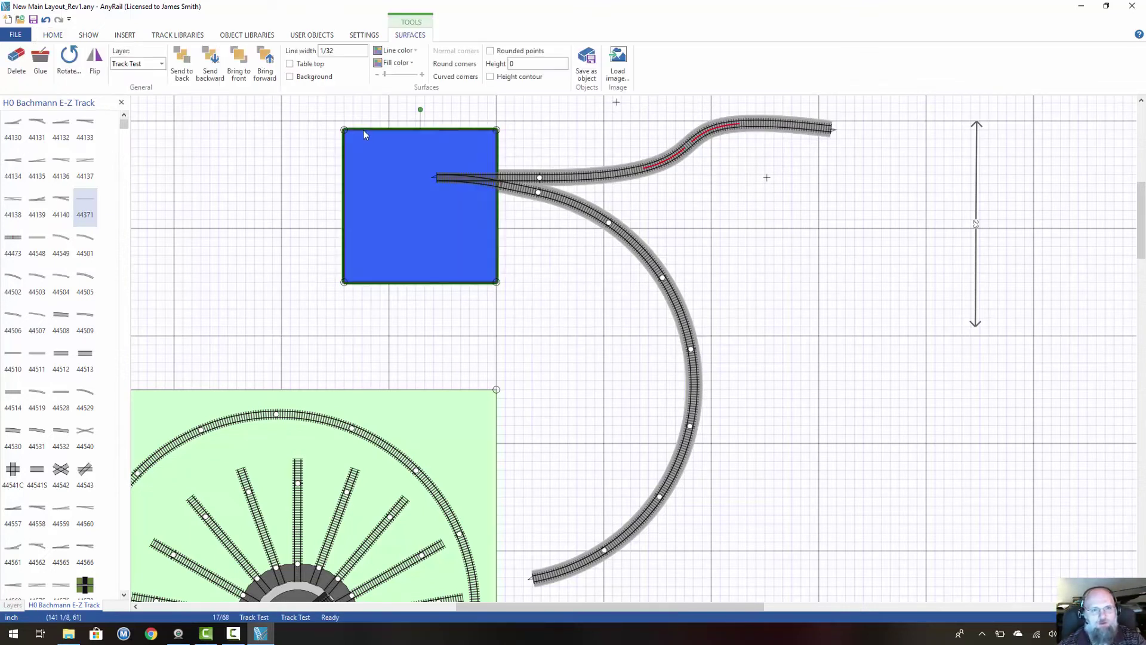
left_click(208, 78)
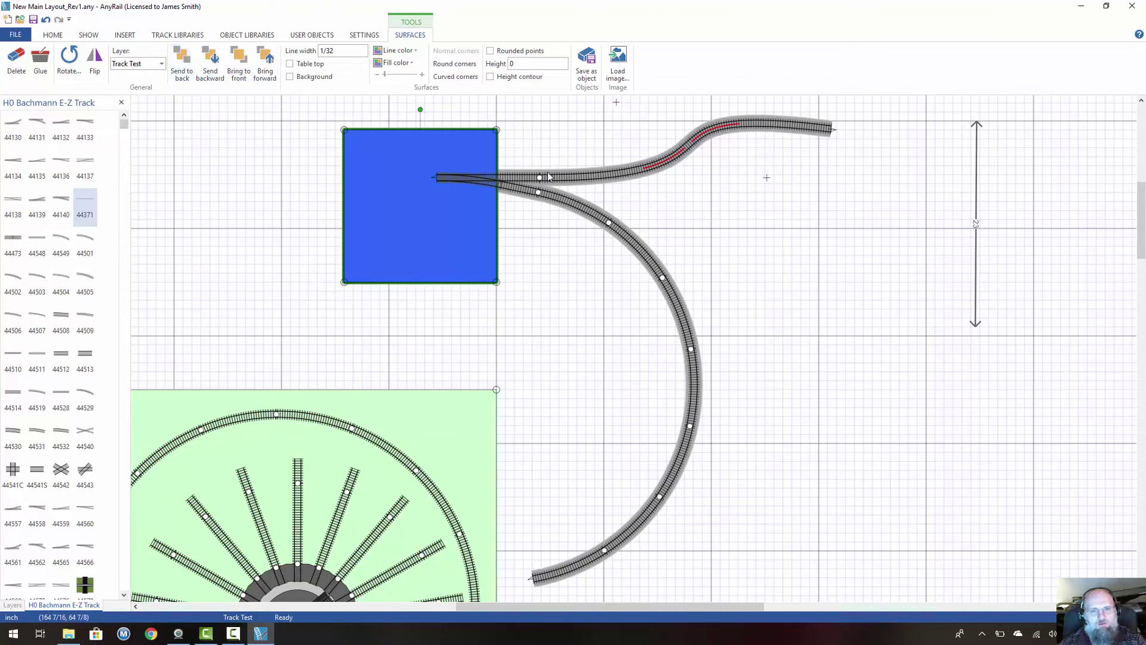
mouse_move(508, 179)
left_mouse_down()
mouse_move(540, 212)
mouse_move(647, 216)
mouse_move(472, 187)
mouse_move(582, 196)
mouse_move(519, 197)
left_mouse_up()
left_click(542, 269)
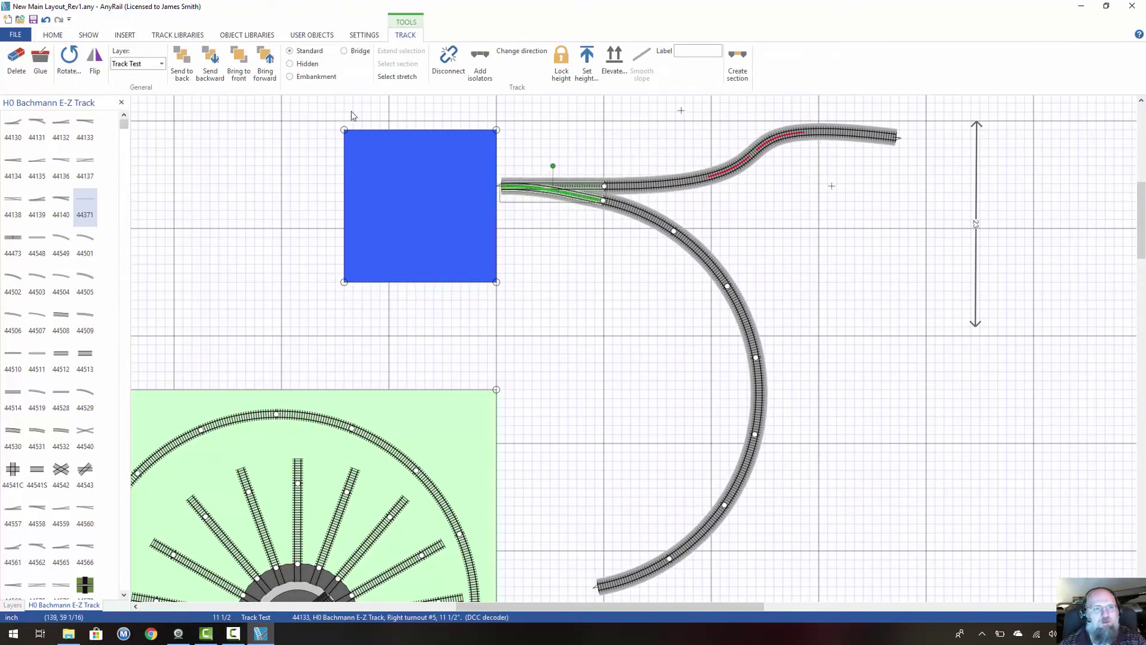
Step: Test dragging the connected turnout track over the blue square and back off, and reposition the square slightly lower beside the turnout
left_click(400, 131)
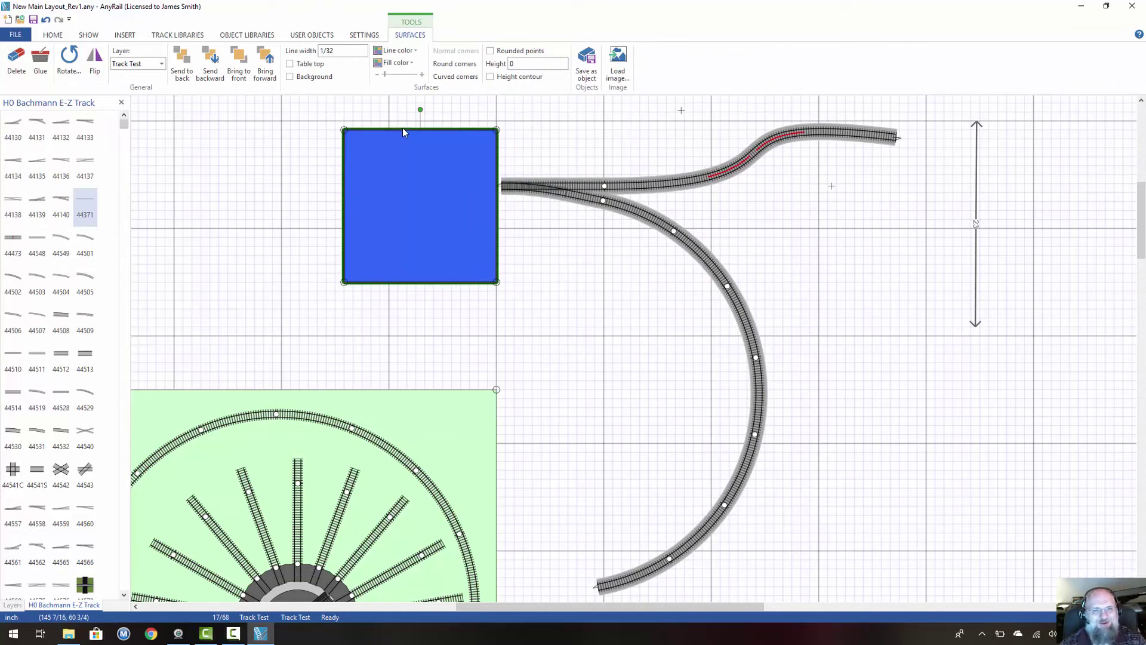
left_click_drag(403, 129, 403, 120)
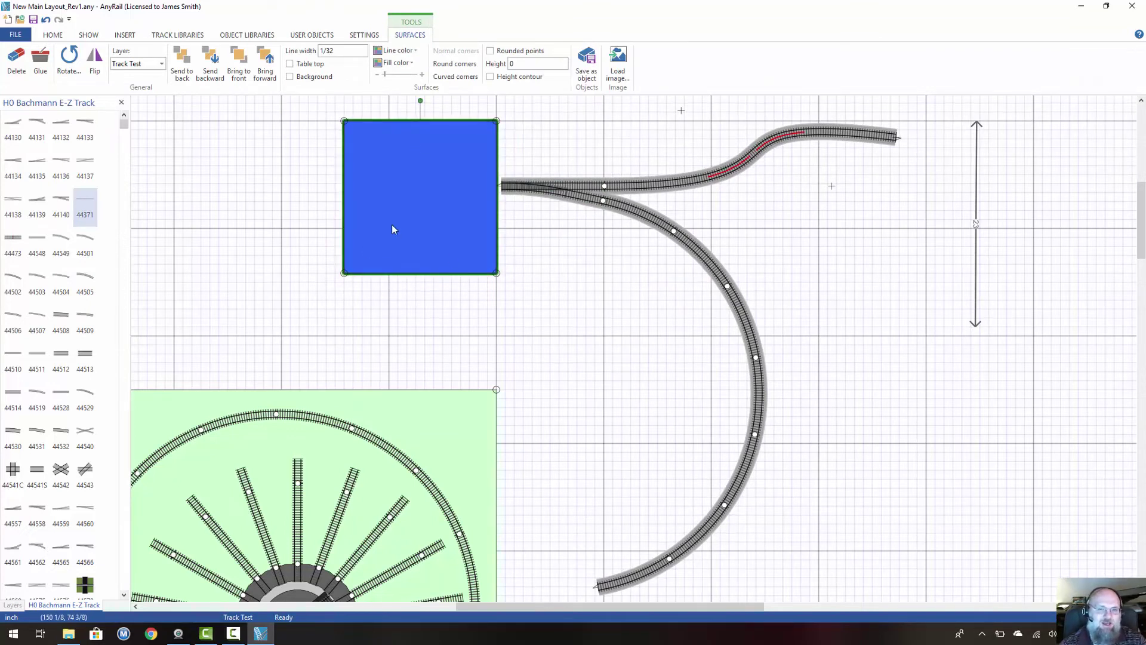
left_click_drag(502, 185, 424, 170)
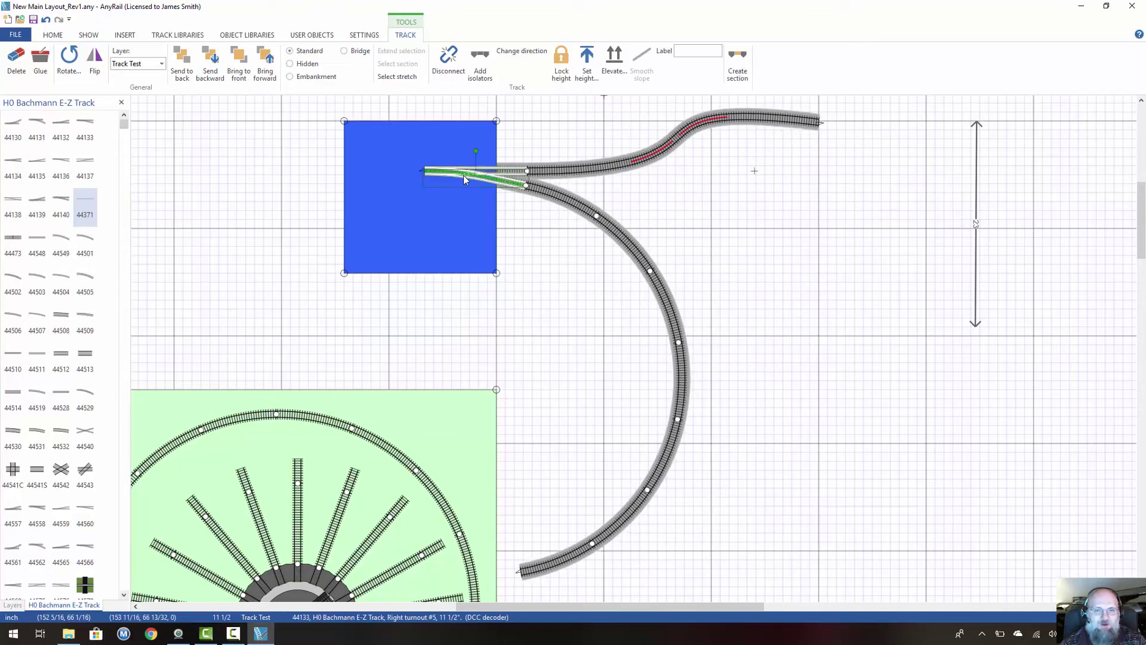
left_click(525, 286)
left_click_drag(503, 181, 584, 197)
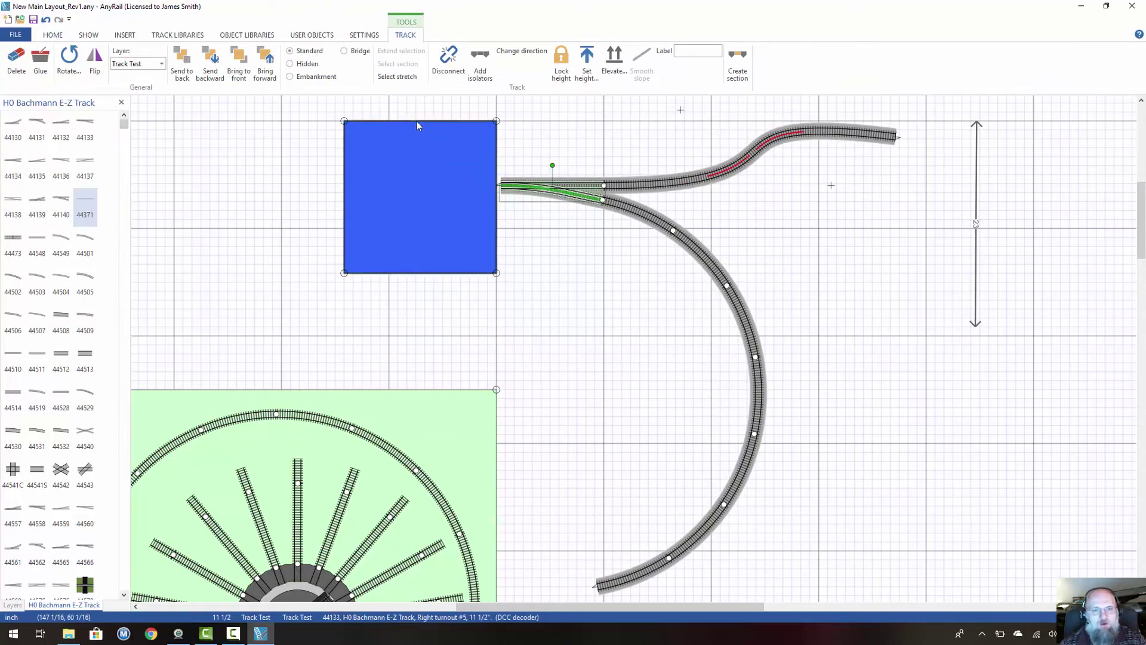
left_click_drag(417, 121, 415, 144)
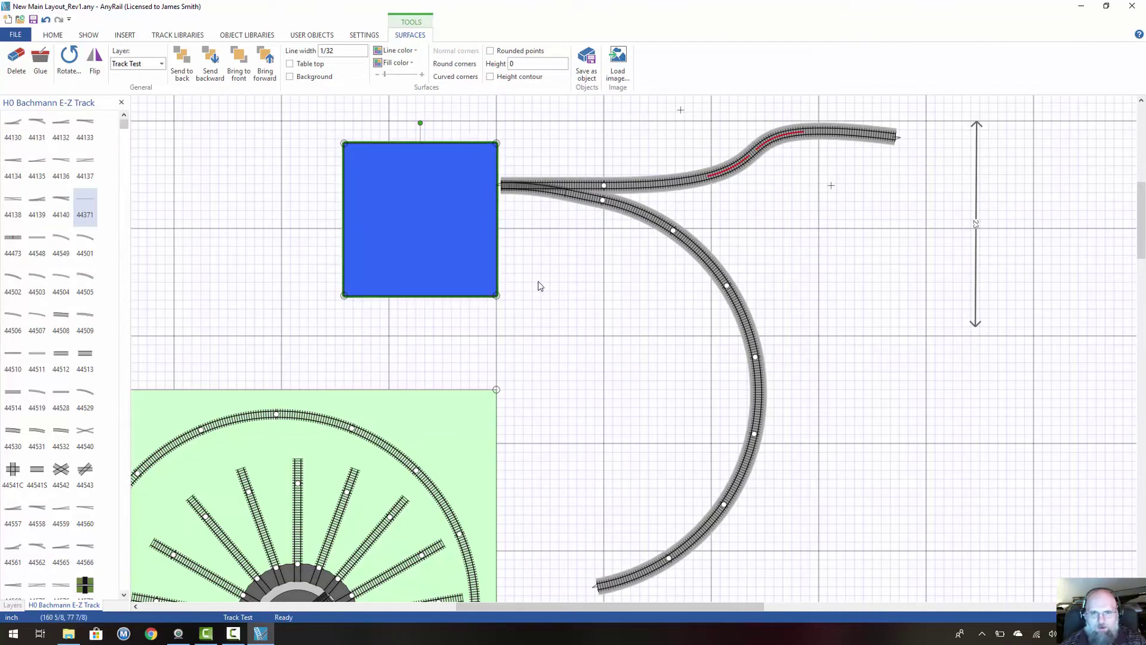
Step: Add two points to each vertical side of the blue square
right_click(345, 185)
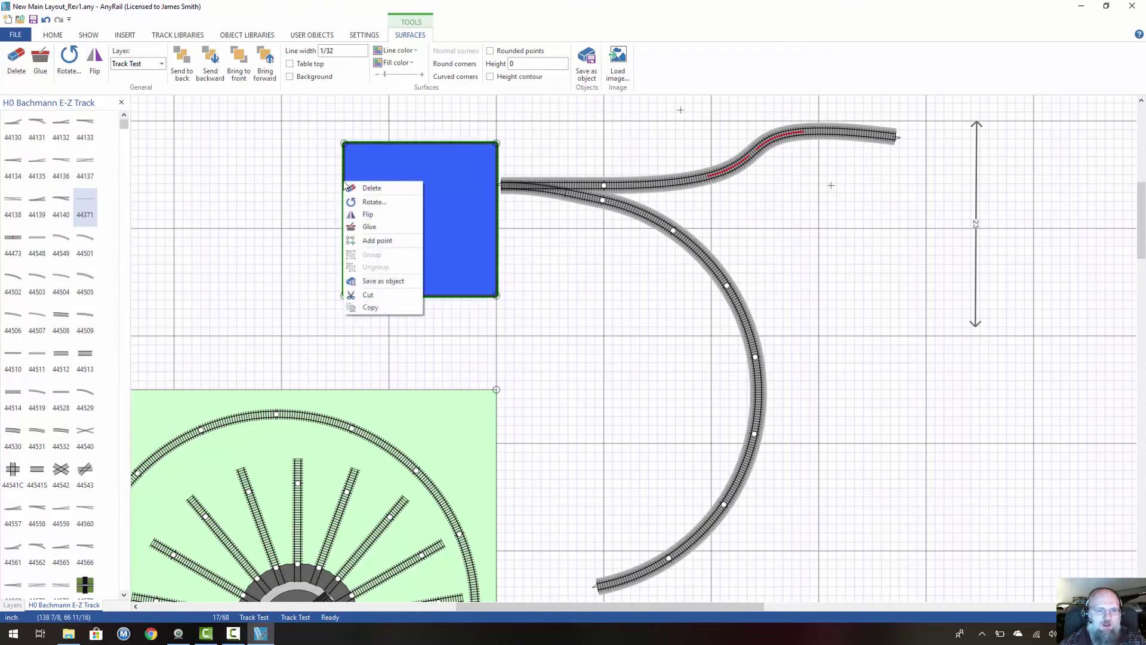
left_click(382, 239)
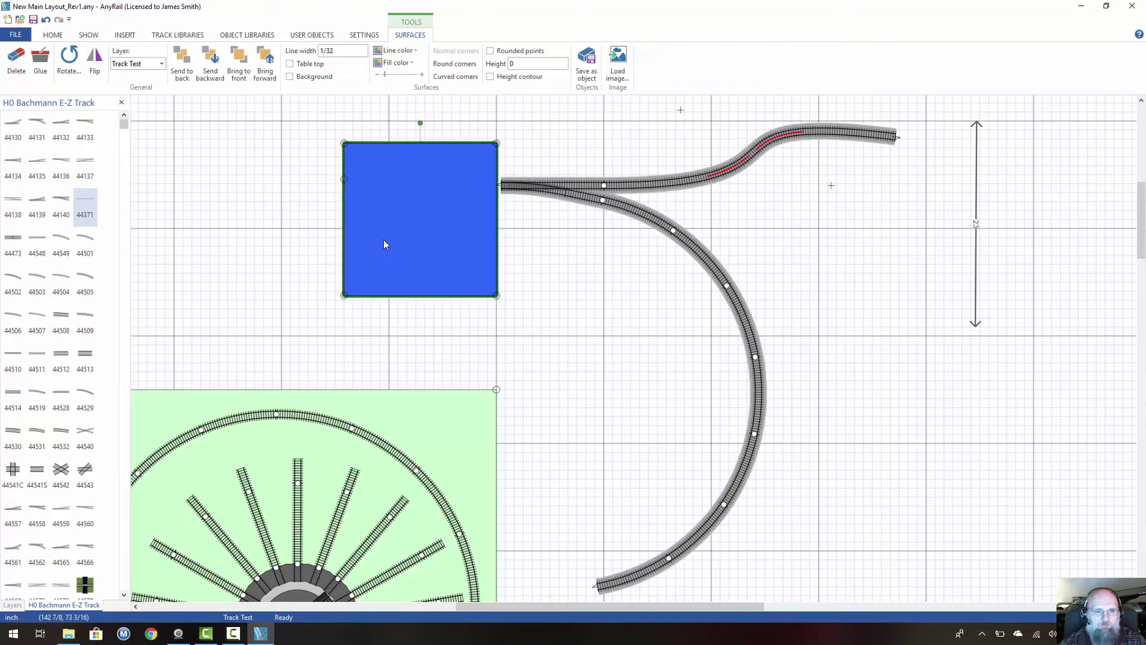
right_click(500, 201)
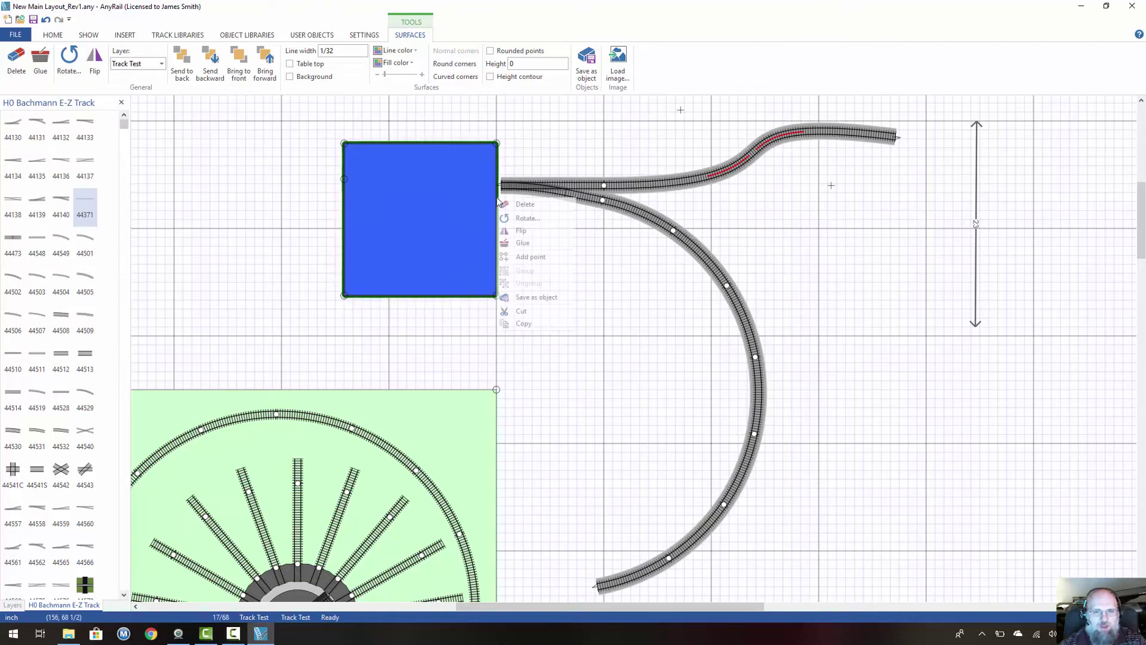
left_click(531, 257)
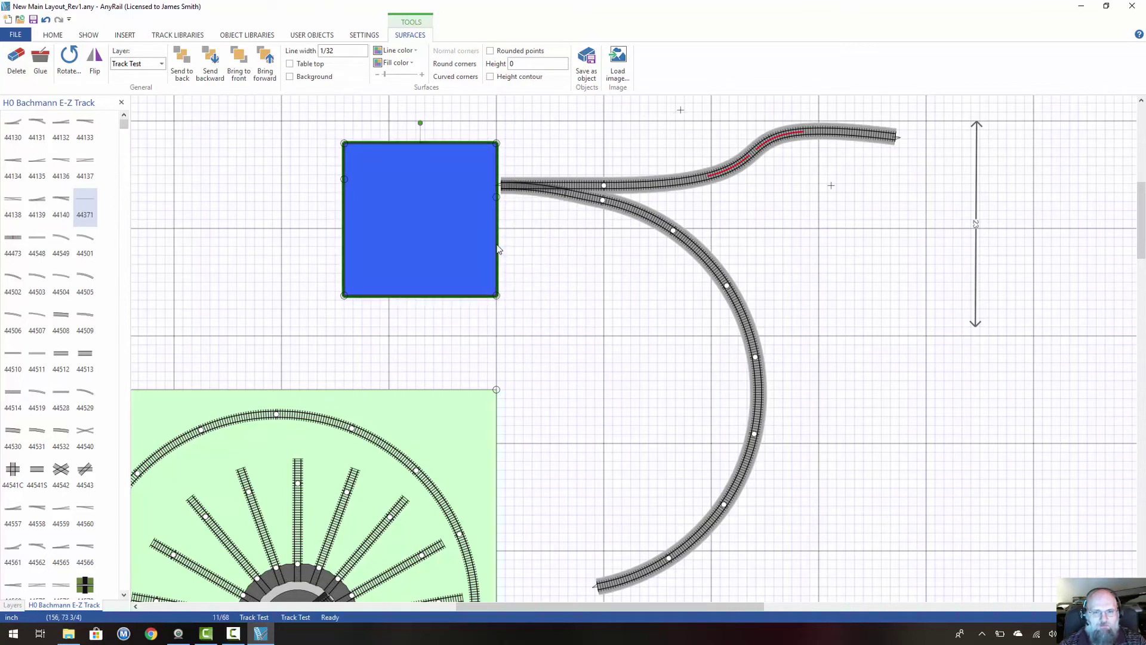
right_click(497, 245)
left_click(531, 303)
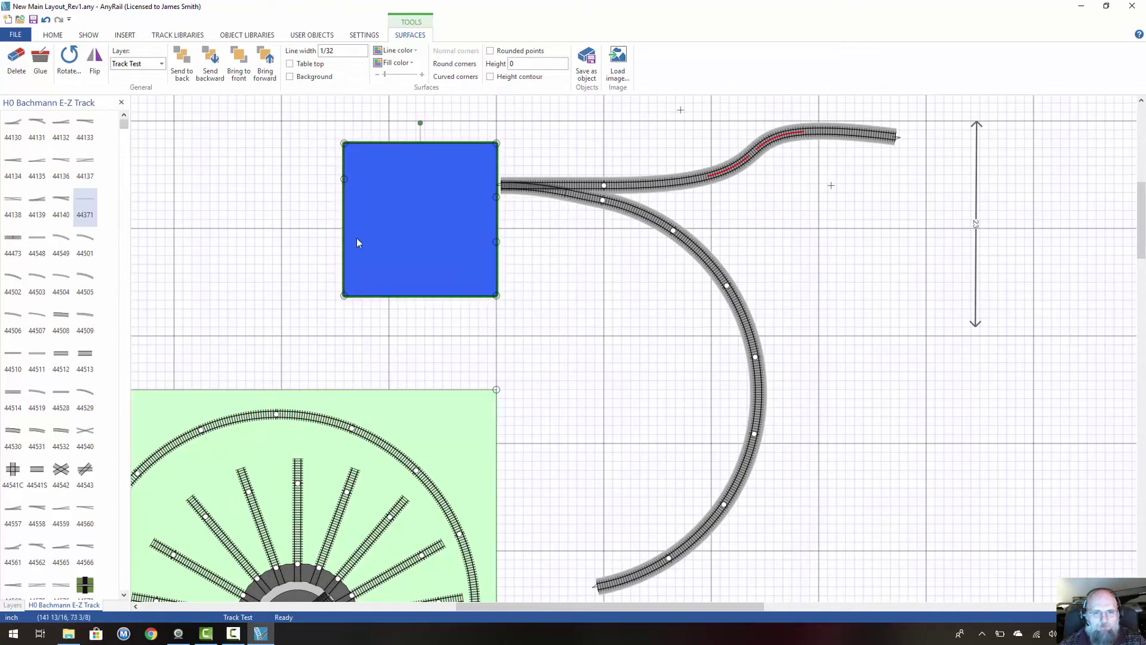
right_click(343, 246)
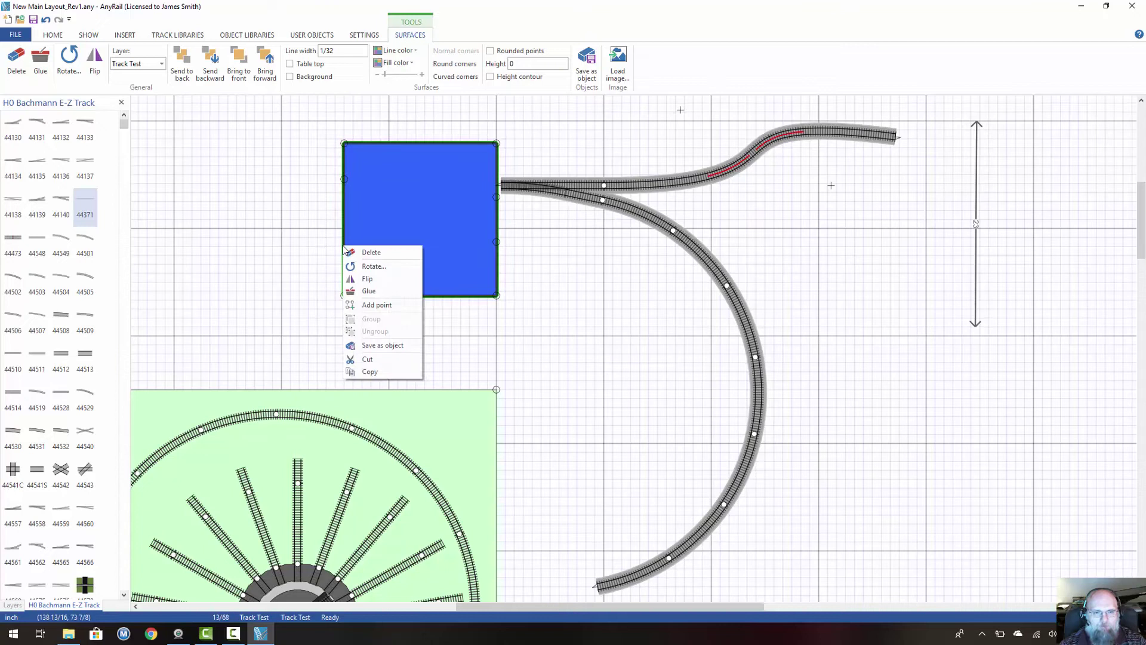
left_click(383, 311)
Step: Move the blue surface's corners and side points to form a narrow, bent strip with both lower corners at y 83
left_click_drag(345, 180, 387, 181)
left_click_drag(344, 143, 392, 145)
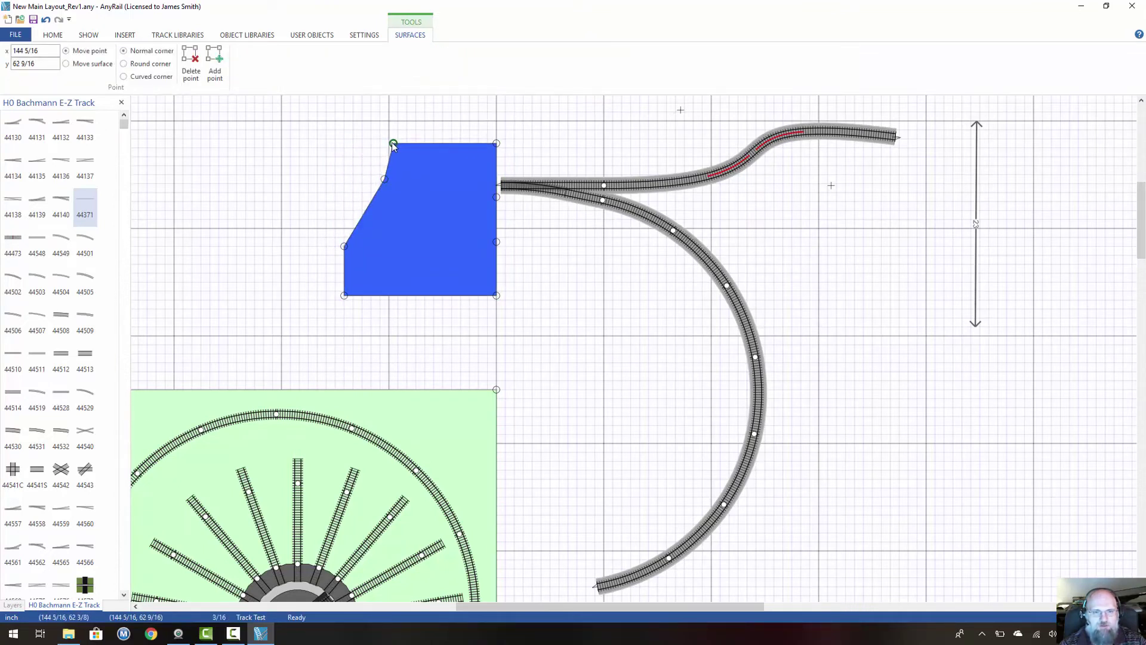
left_click(495, 296)
left_click_drag(493, 297, 411, 295)
left_click_drag(496, 242, 411, 242)
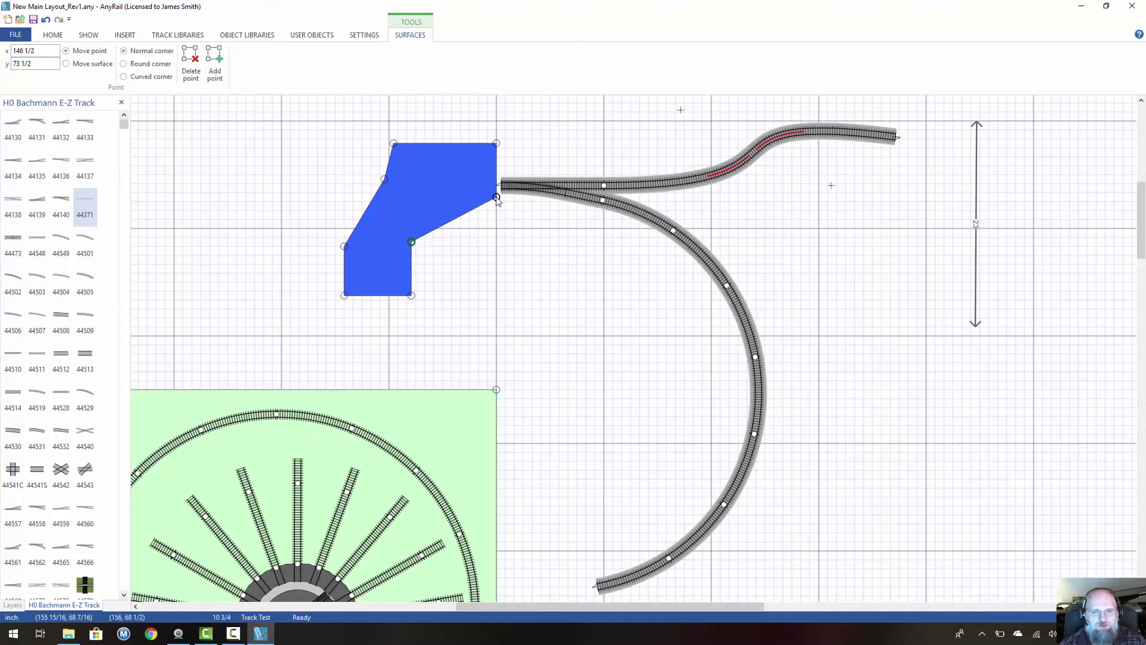
left_click_drag(497, 198, 439, 185)
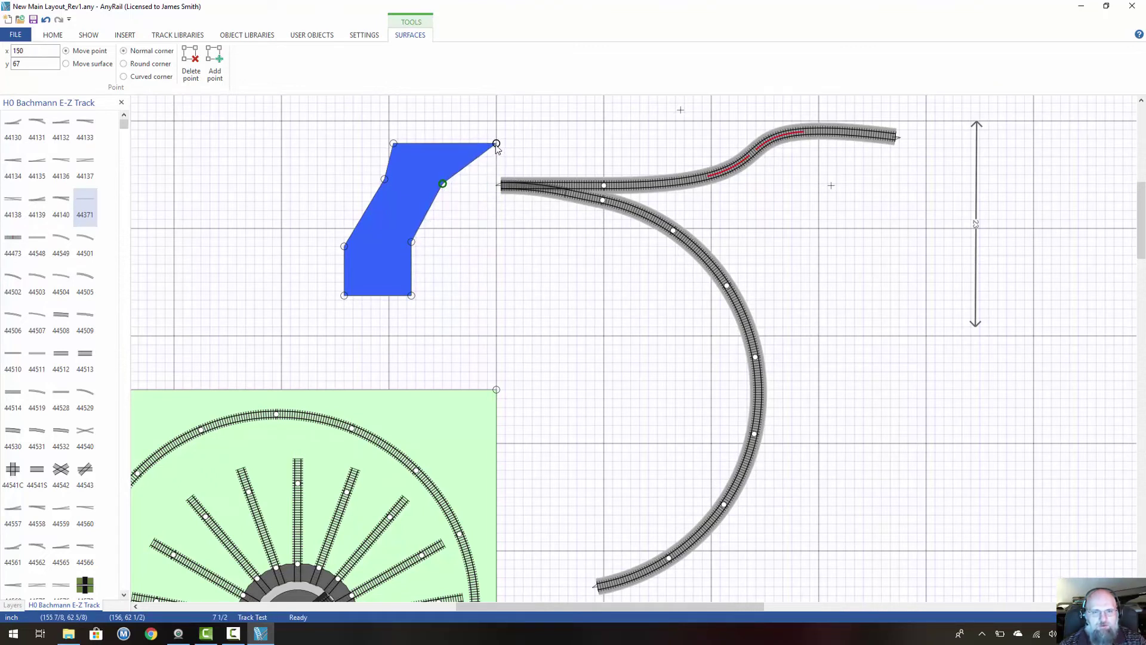
left_click_drag(496, 144, 398, 134)
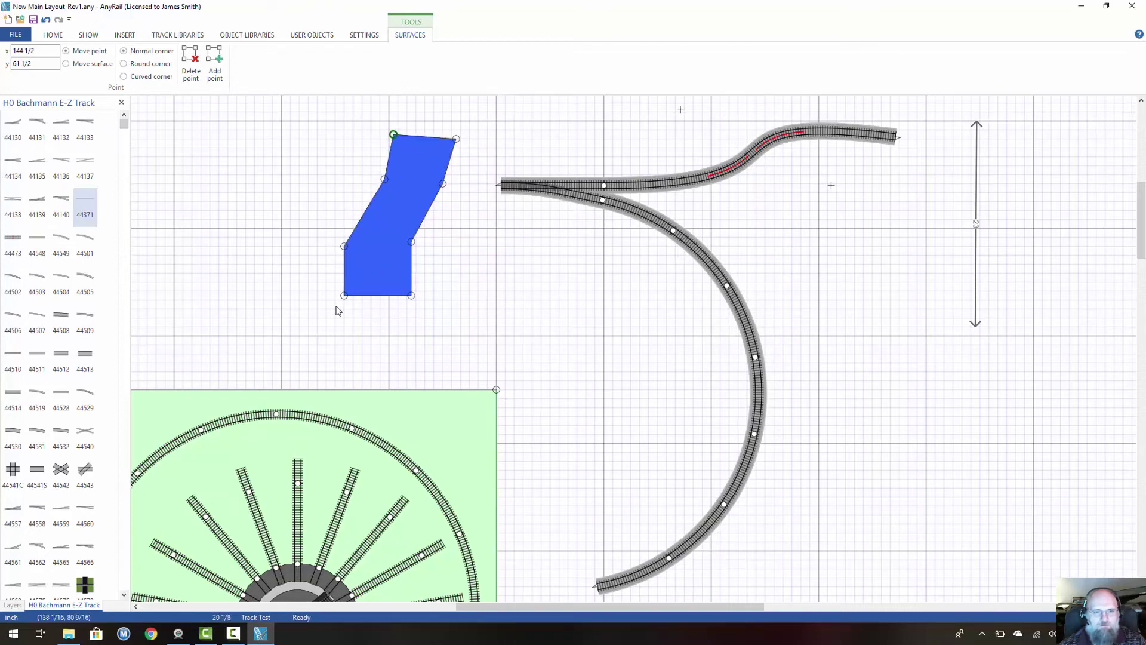
left_click_drag(344, 296, 339, 326)
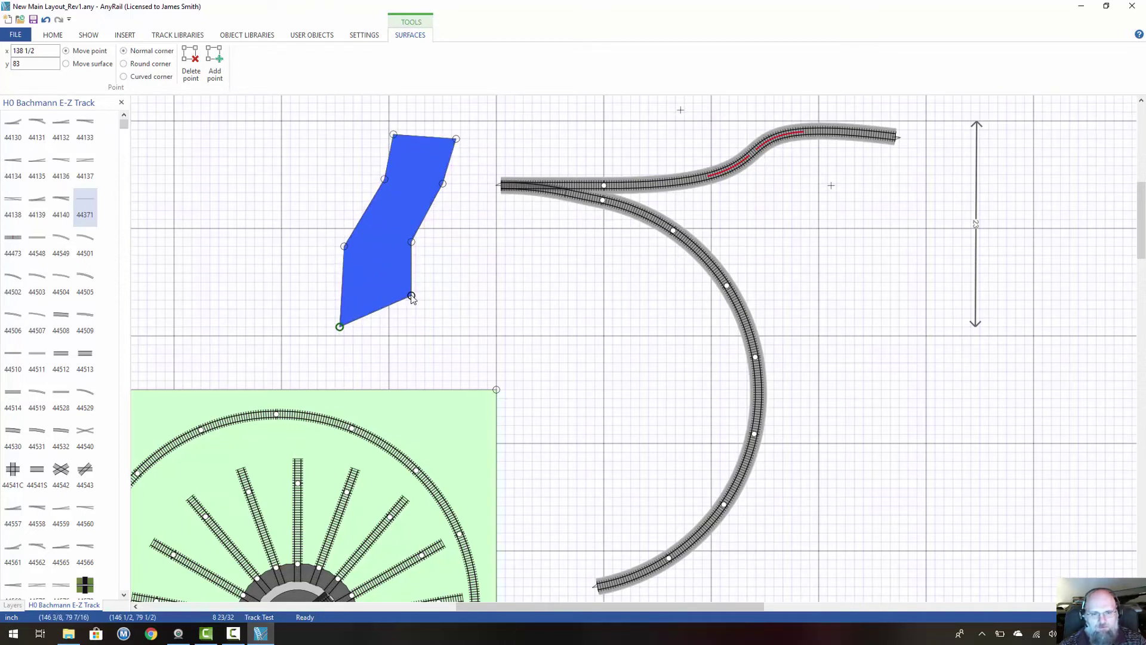
left_click_drag(412, 296, 403, 327)
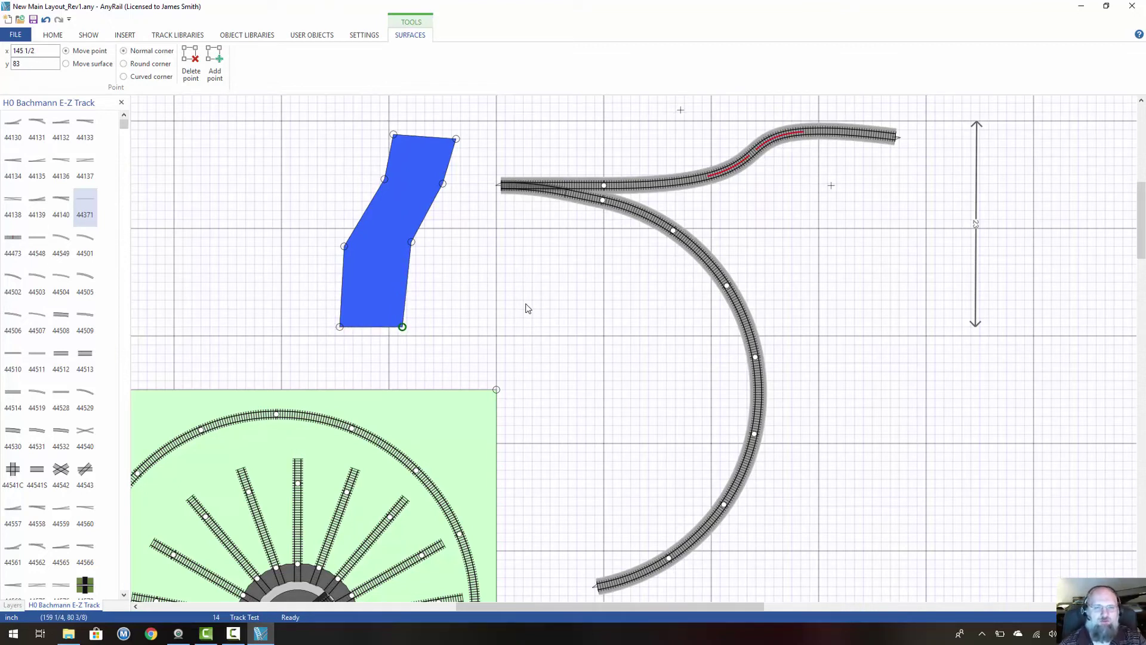
Step: Change the four intermediate side points of the blue strip to round corners, and deselect it
left_click(343, 246)
left_click(132, 65)
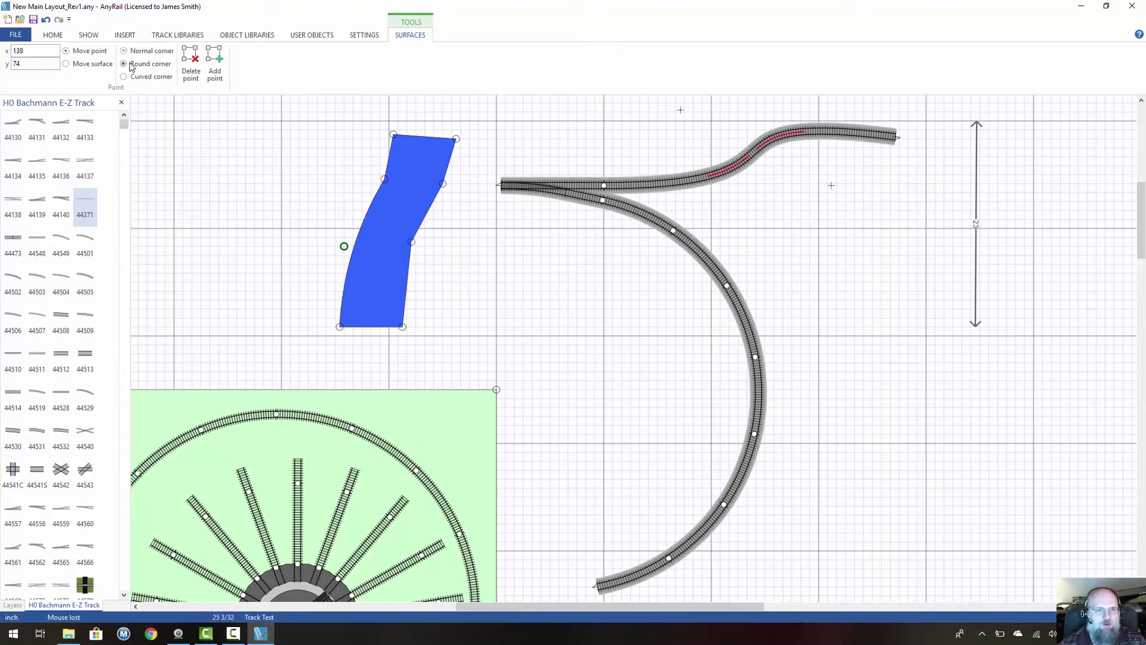
left_click(411, 242)
left_click(149, 67)
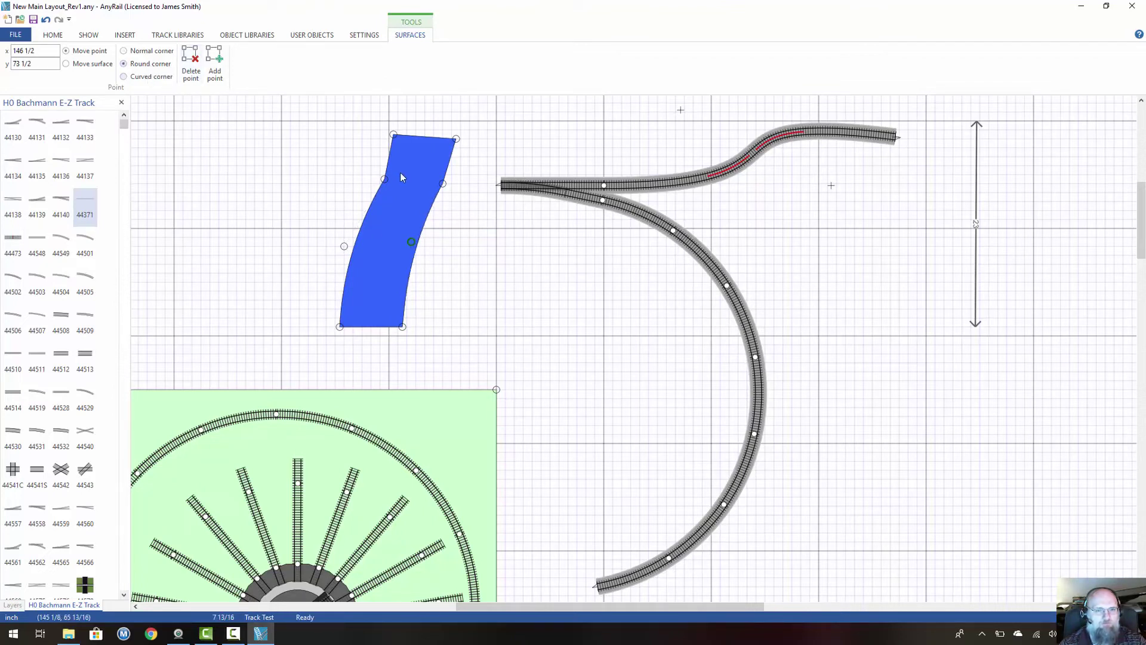
left_click(383, 179)
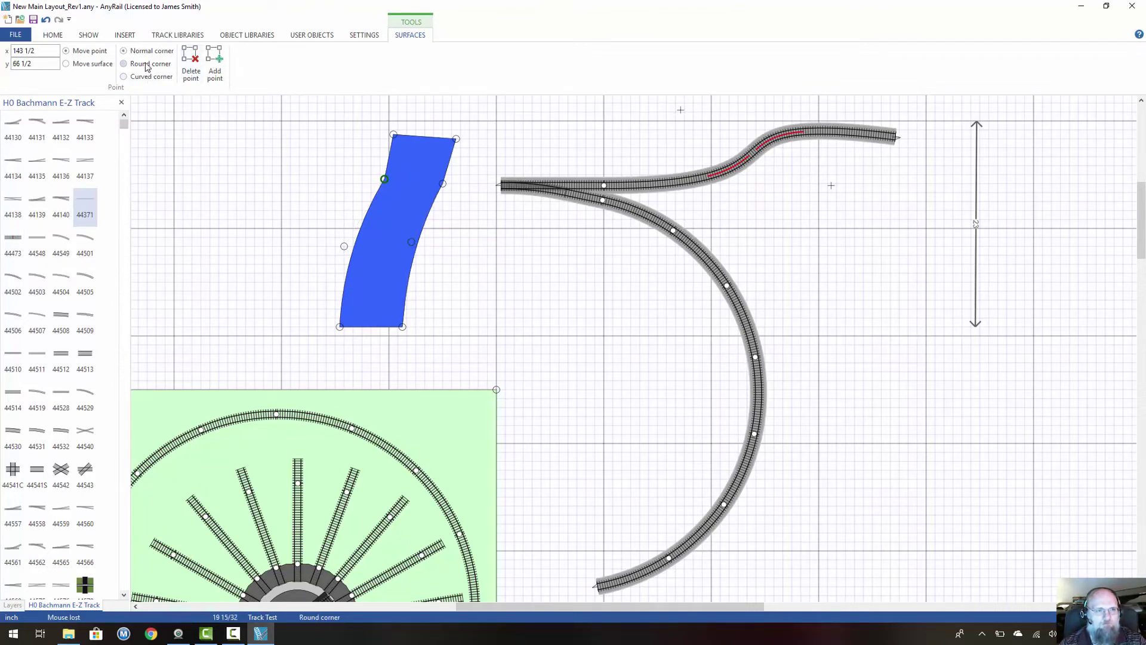
left_click(147, 64)
left_click(442, 183)
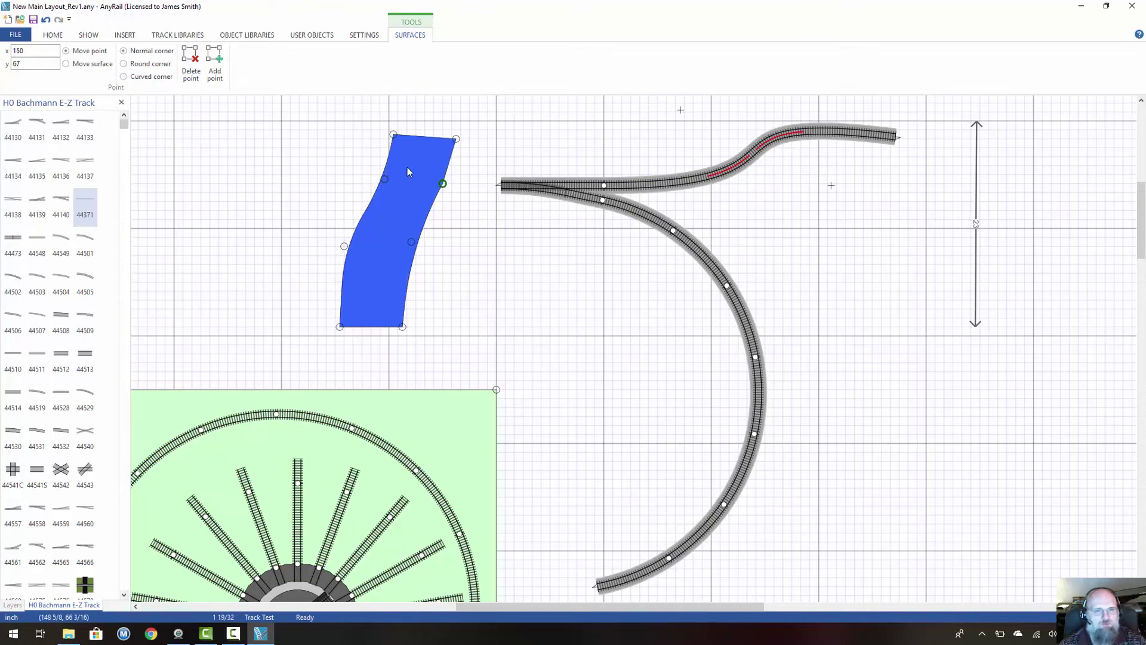
left_click(144, 67)
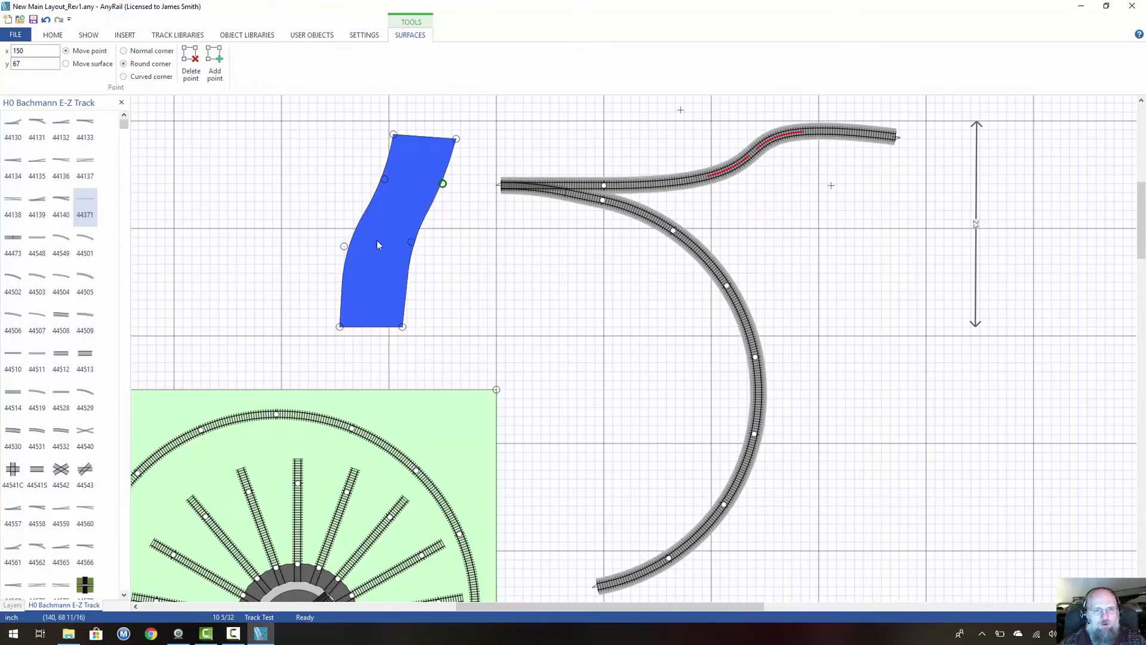
left_click(493, 262)
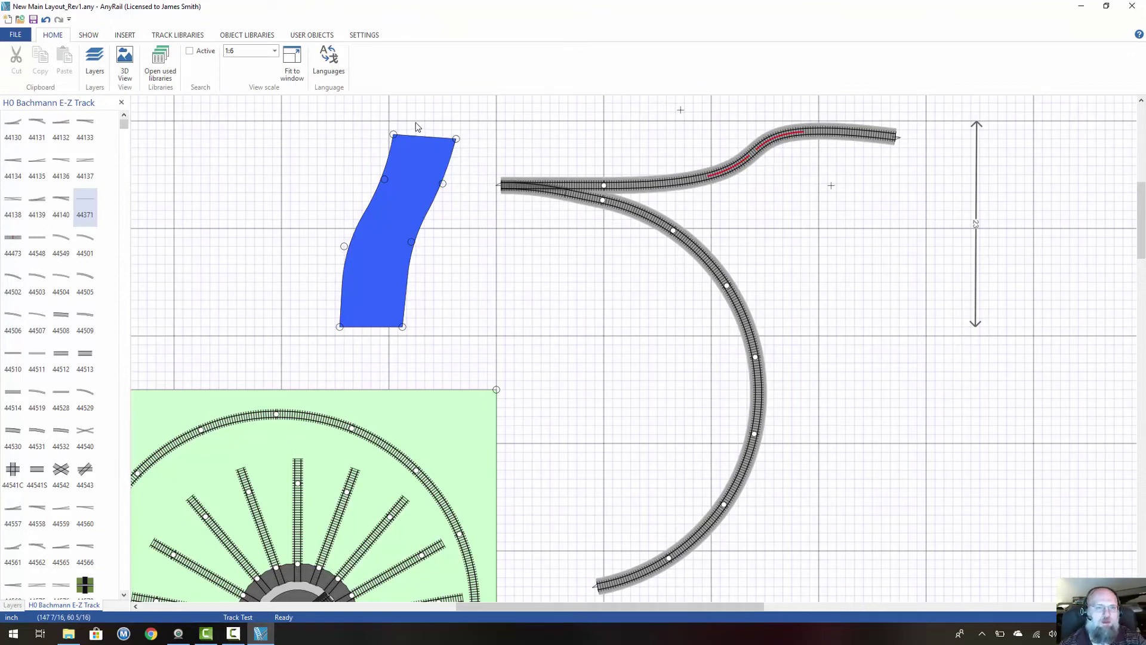
Step: Change the fill color of the blue curved strip to gray, and deselect it
left_click(418, 141)
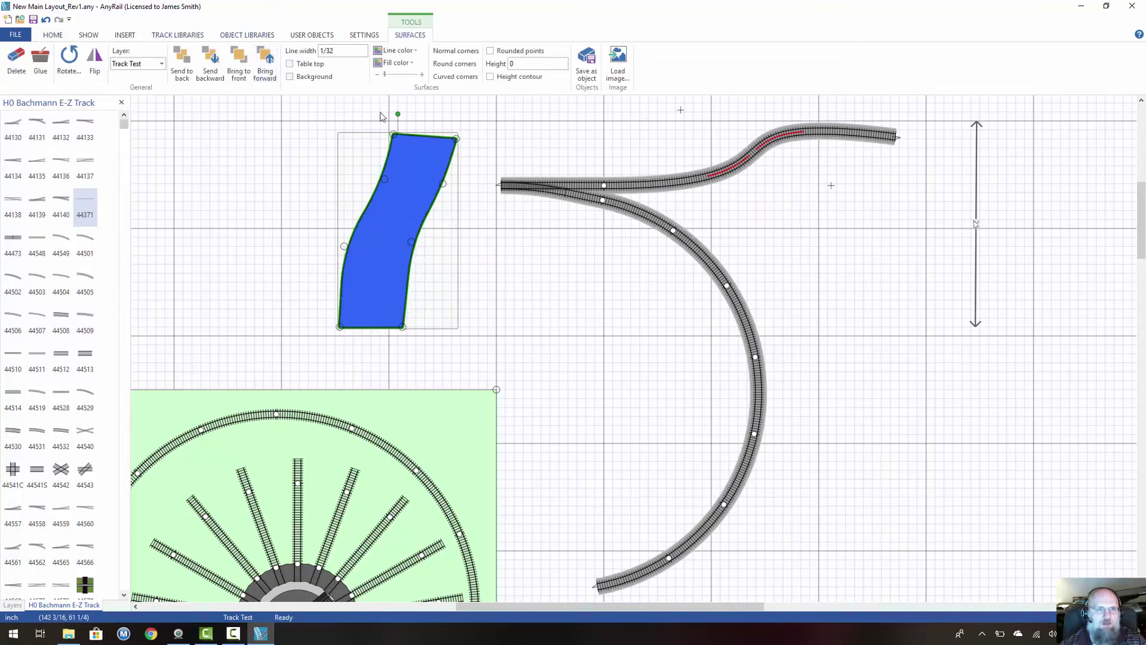
left_click(396, 63)
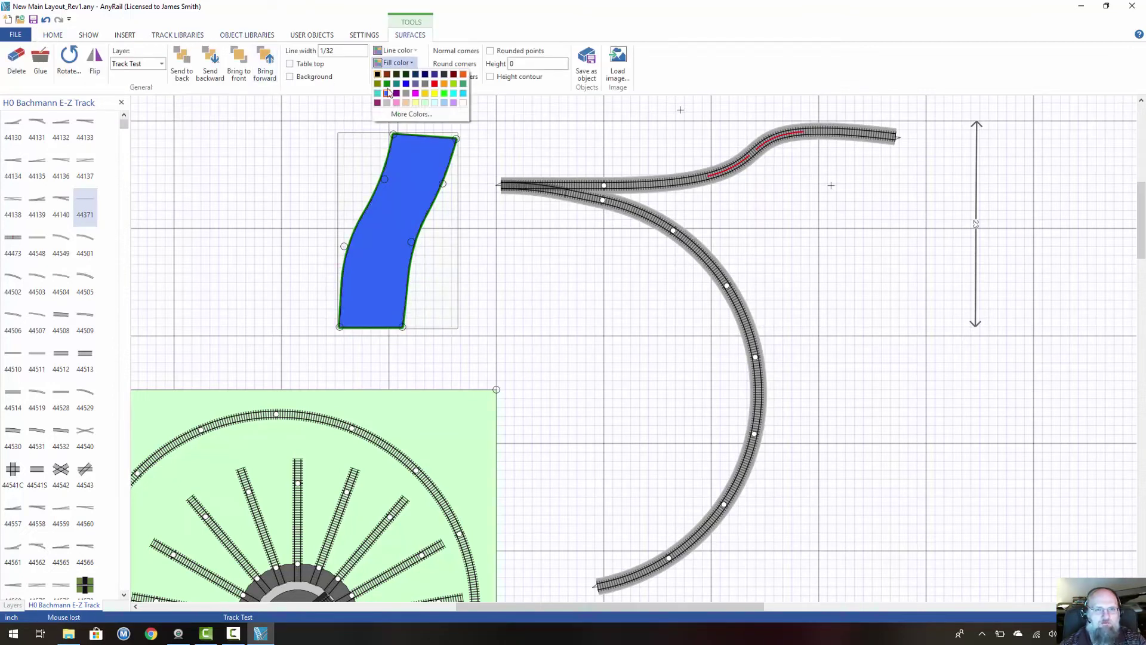
left_click(426, 85)
left_click(500, 250)
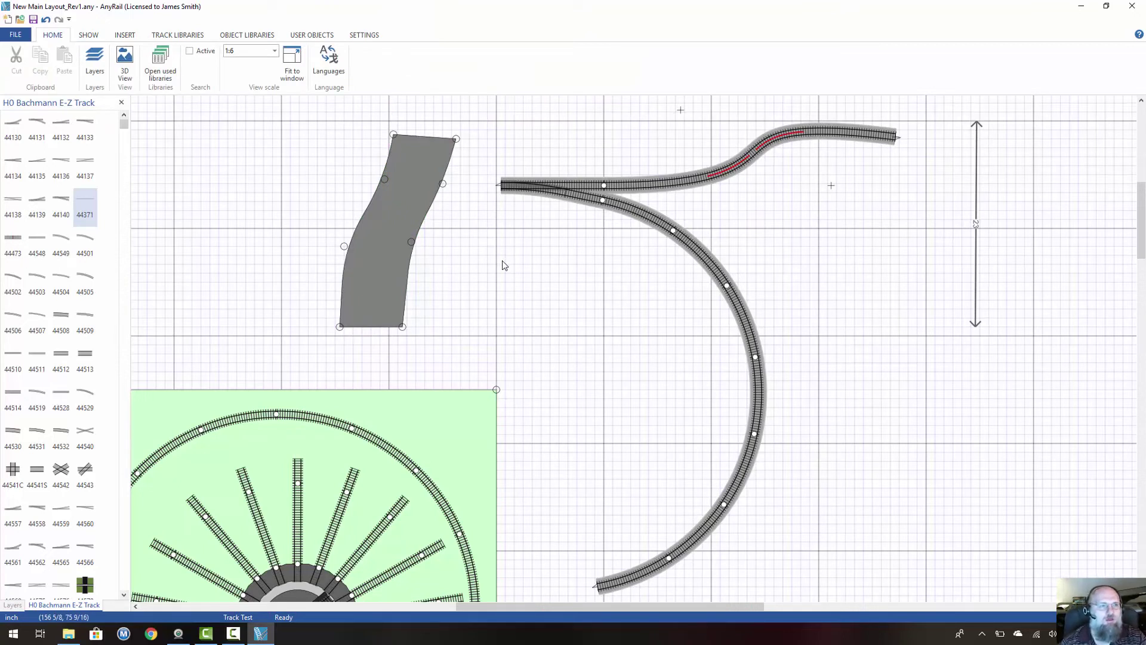
Step: Draw a crisscrossing ten-point line beside the gray strip, and delete it
left_click(124, 36)
left_click(16, 63)
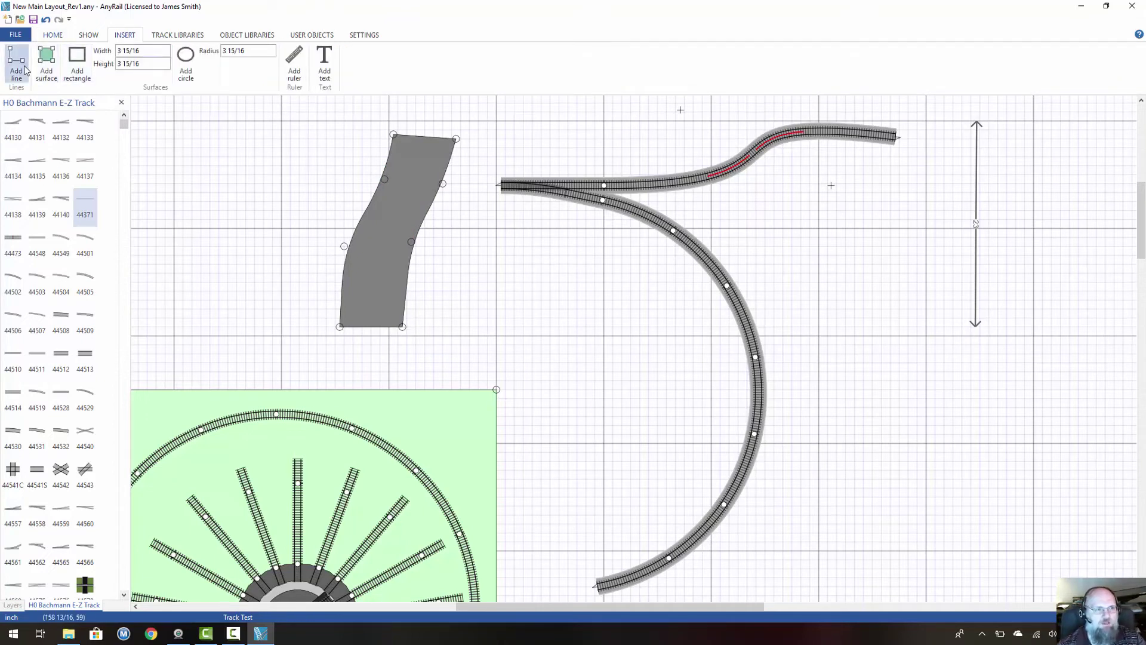
left_click(276, 135)
left_click(263, 281)
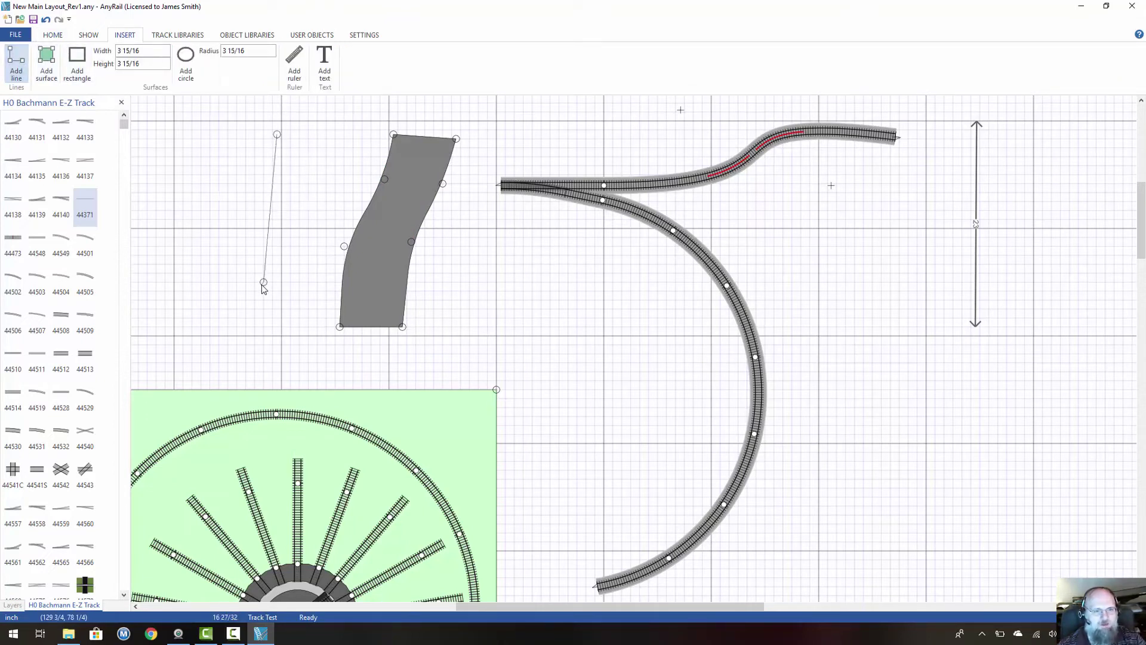
left_click(174, 193)
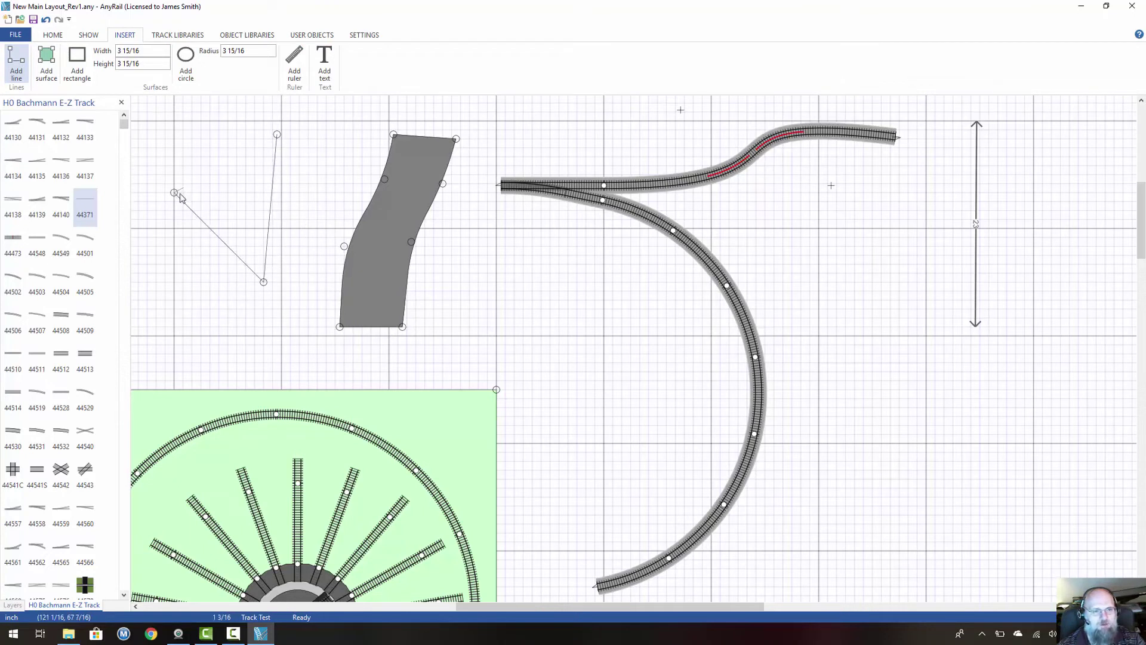
left_click(246, 245)
left_click(192, 295)
left_click(335, 179)
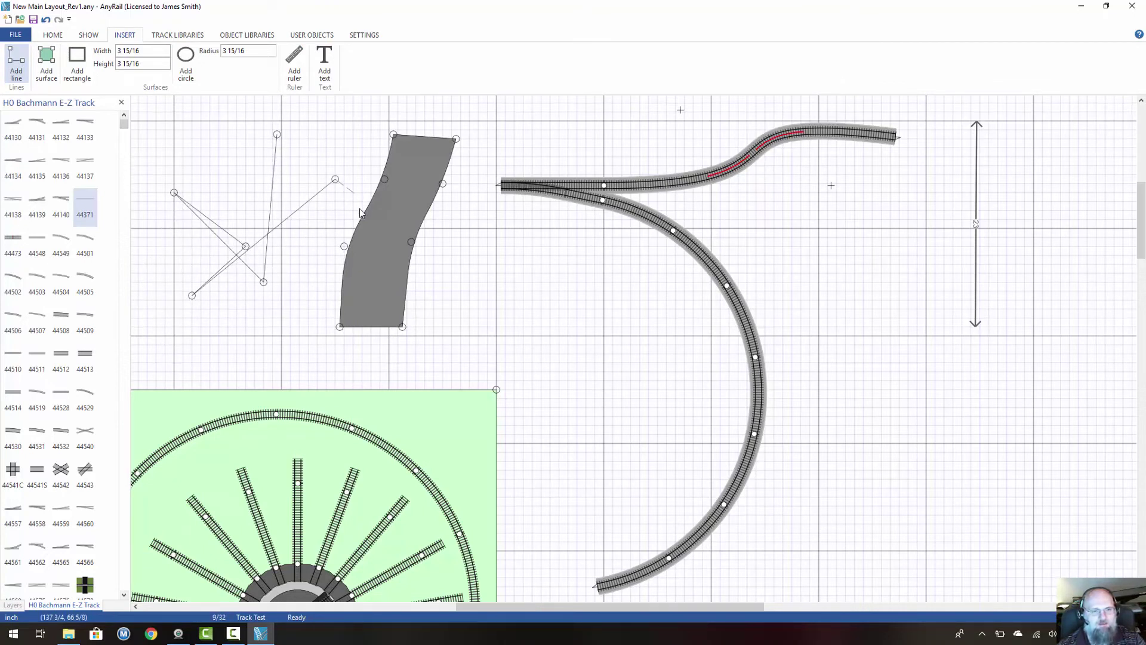
left_click(295, 300)
left_click(245, 165)
left_click(326, 156)
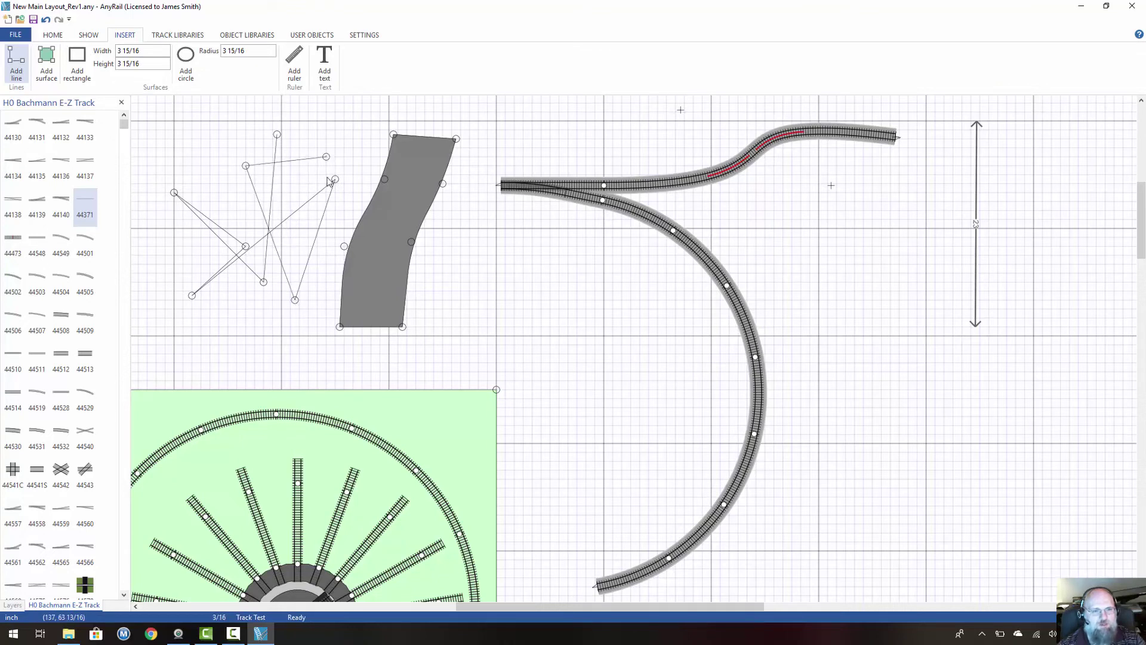
left_click(187, 148)
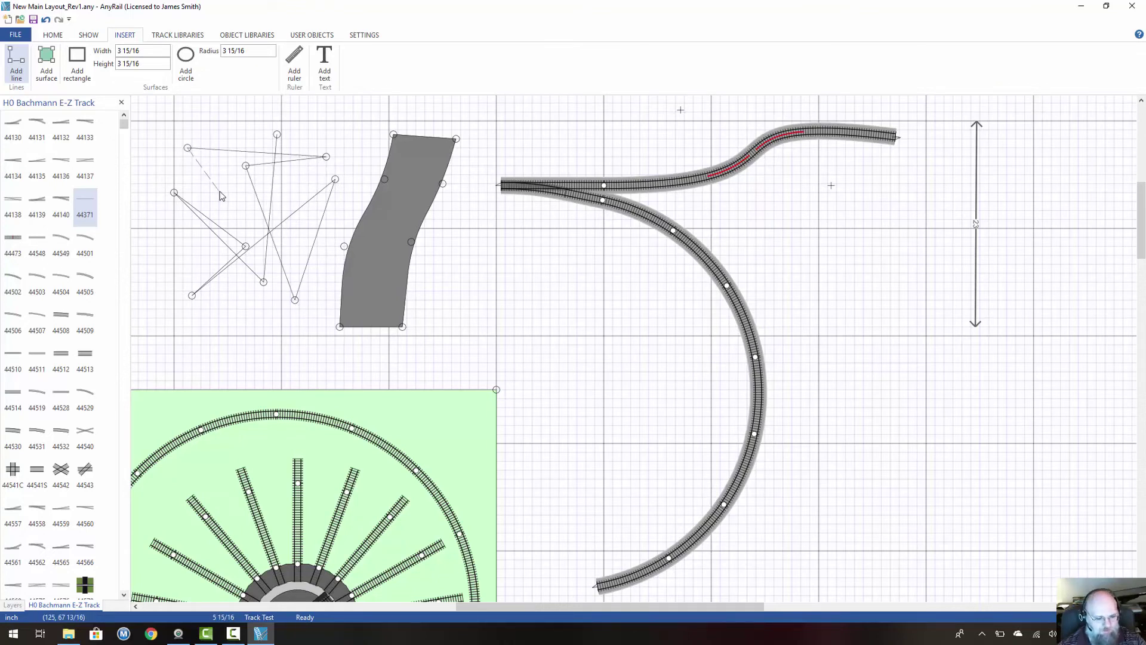
key("Escape")
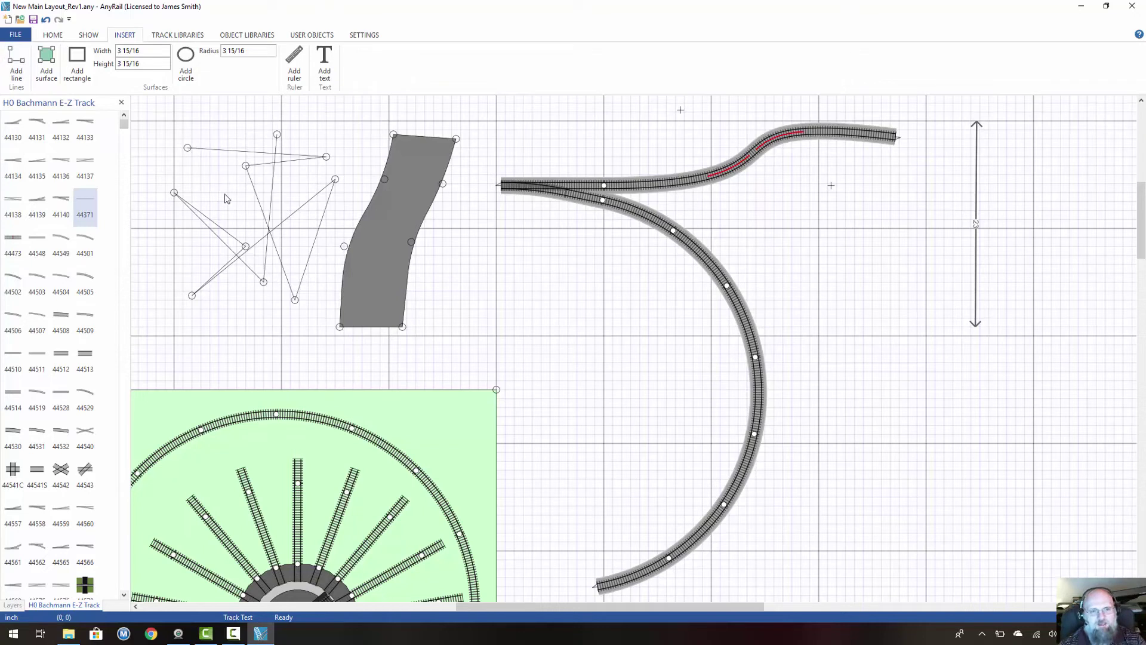
left_click(274, 233)
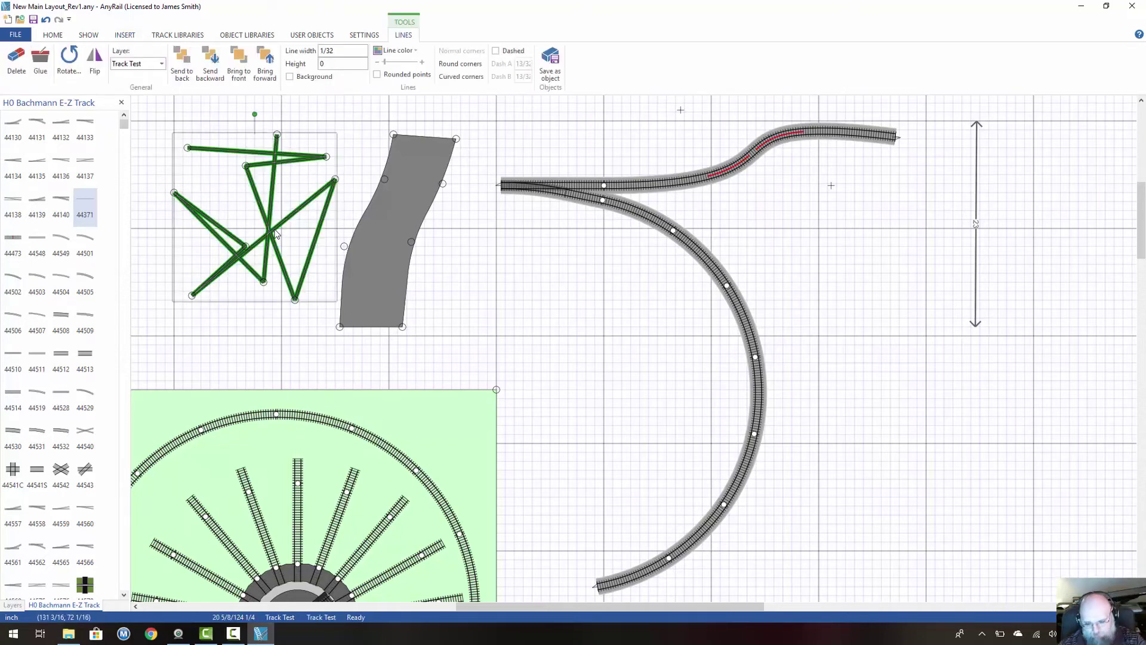
key("Delete")
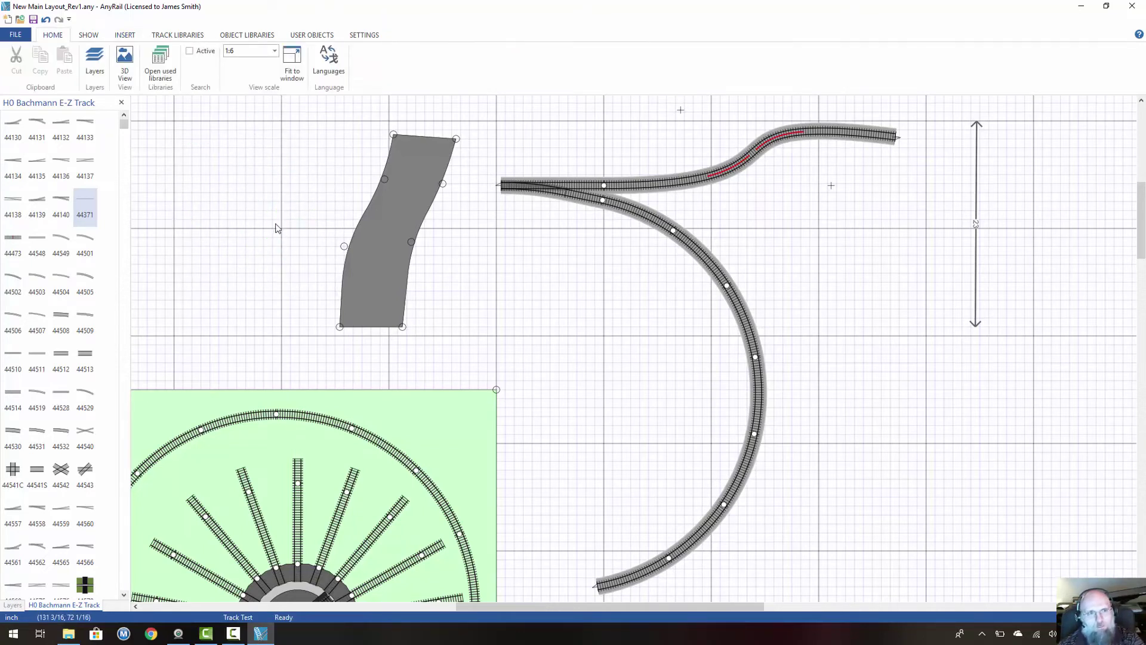
Step: Insert a circle with a 3 15/16 radius beside the gray strip and move it closer to the strip
left_click(117, 37)
left_click(185, 60)
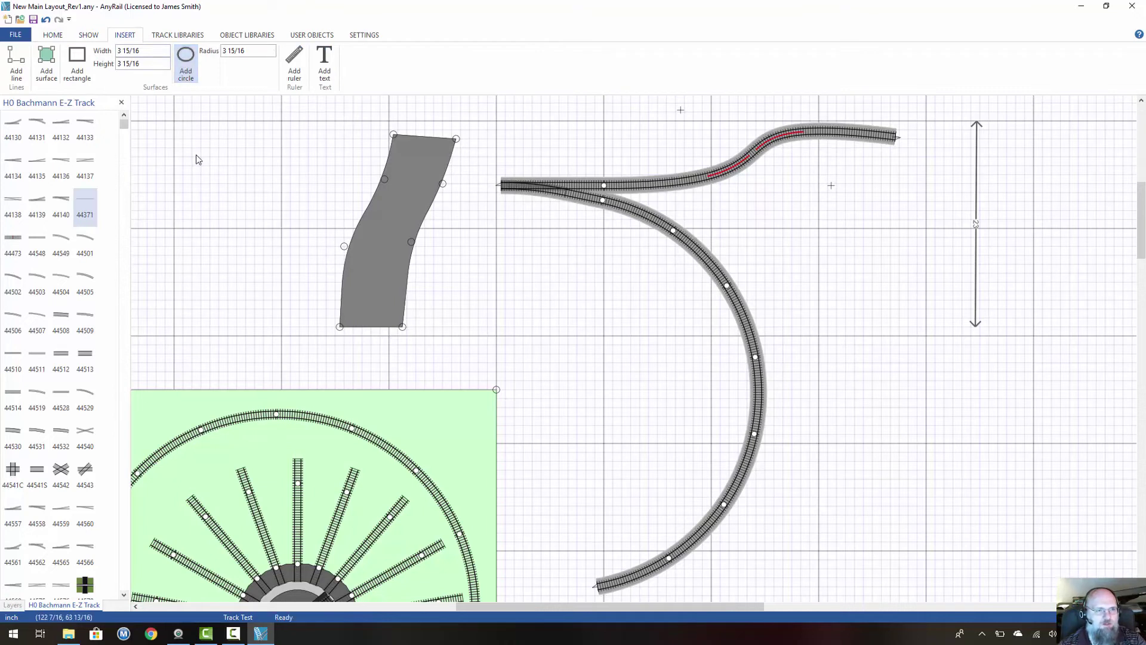
left_click(194, 149)
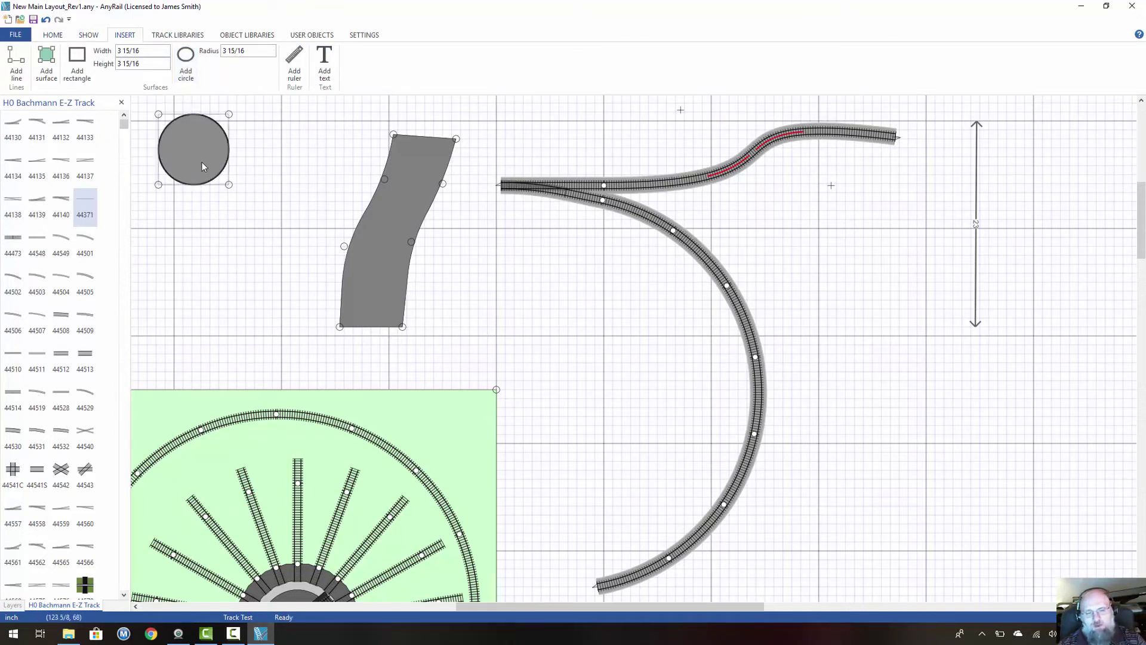
left_click(216, 131)
left_click_drag(215, 131, 258, 196)
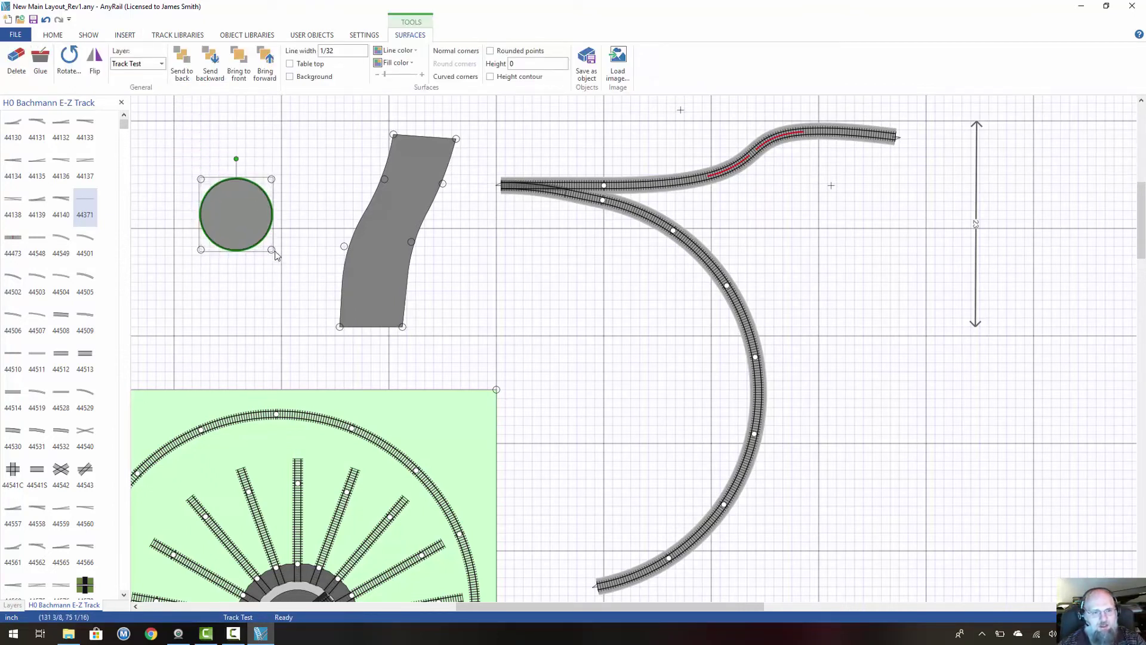
Step: Stretch the circle into a slanted capsule with points at about (138, 67), (134, 60 1/2) and (119 1/2, 77)
left_click_drag(271, 250, 335, 183)
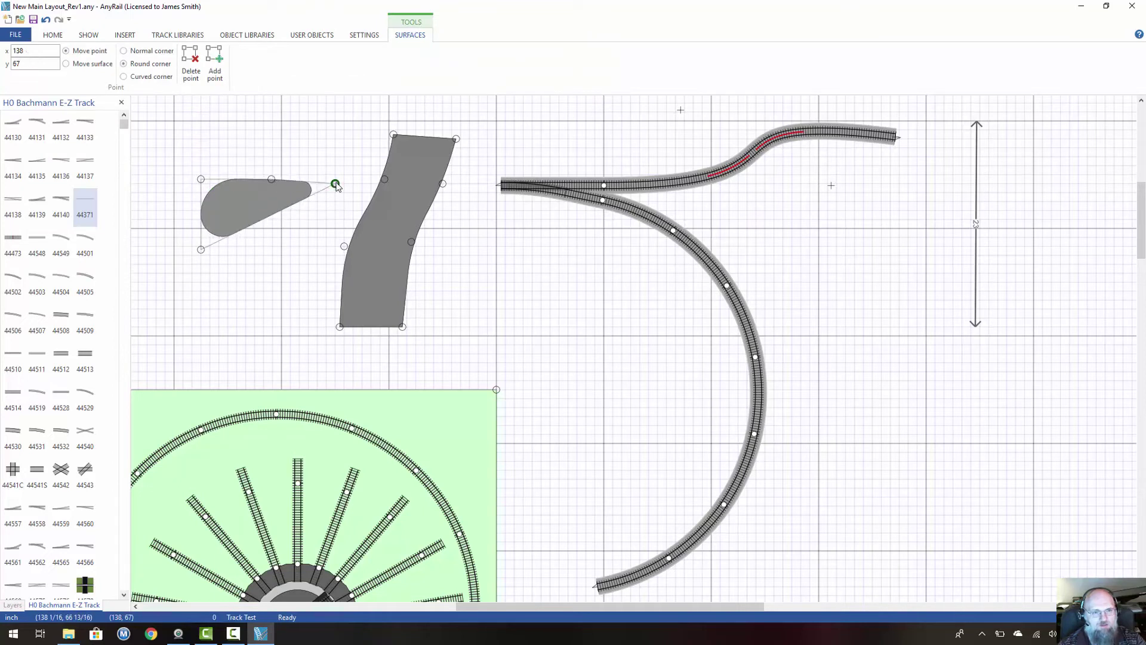
left_click_drag(302, 131, 299, 125)
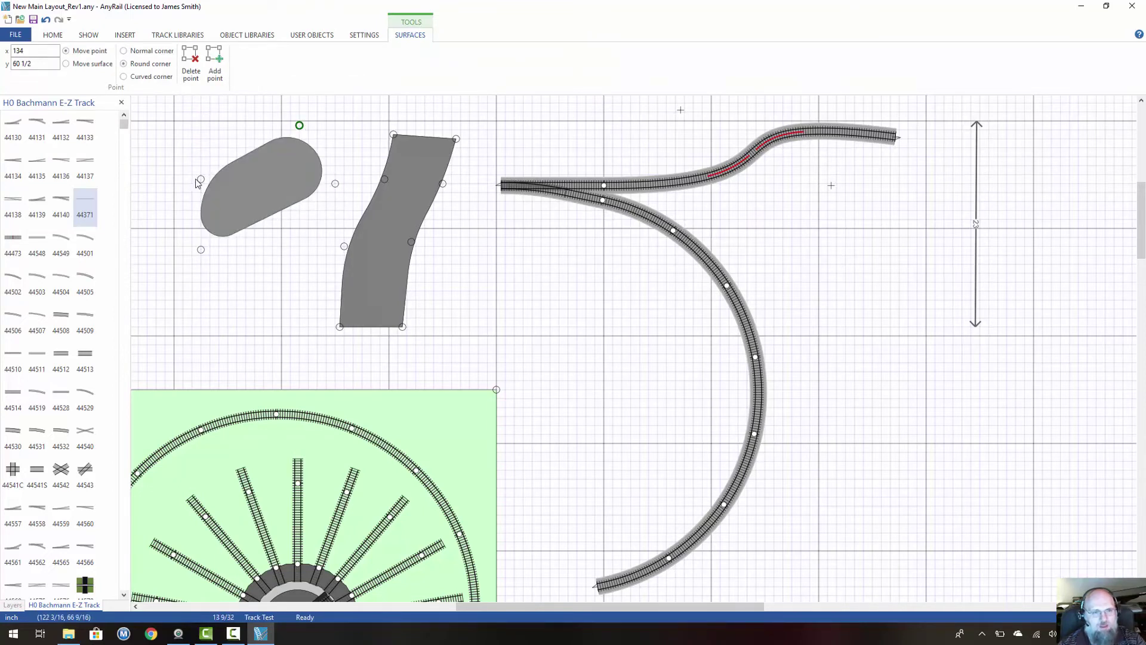
left_click_drag(200, 180, 170, 275)
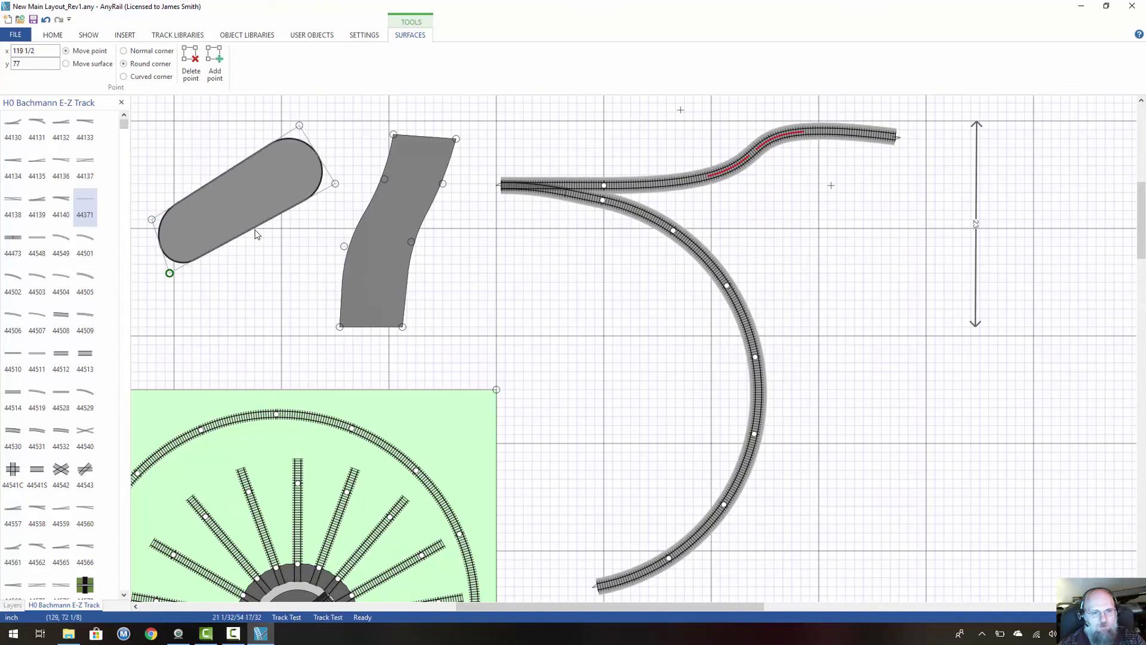
Step: Add one point to each long side of the gray capsule
right_click(255, 233)
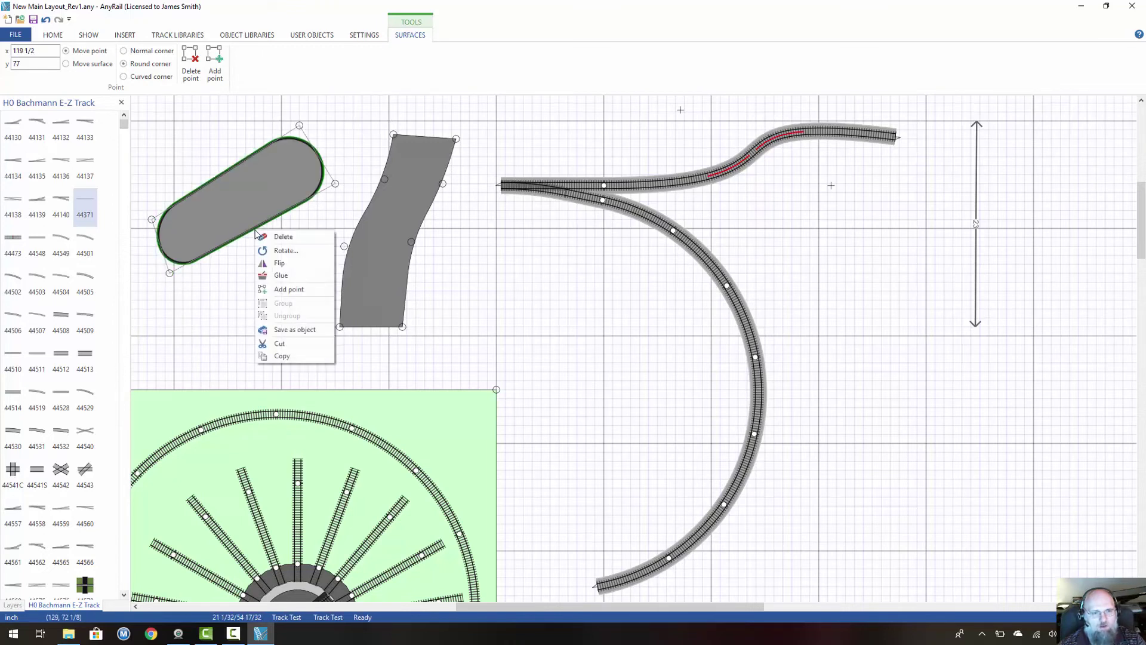
left_click(289, 289)
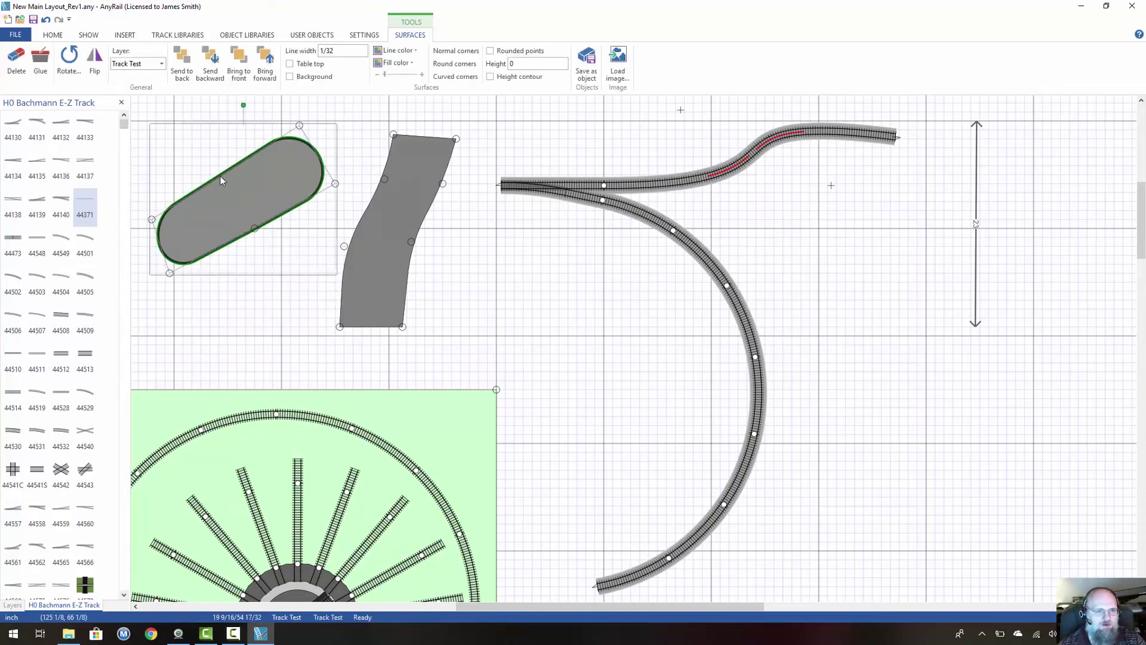
right_click(220, 175)
left_click(253, 234)
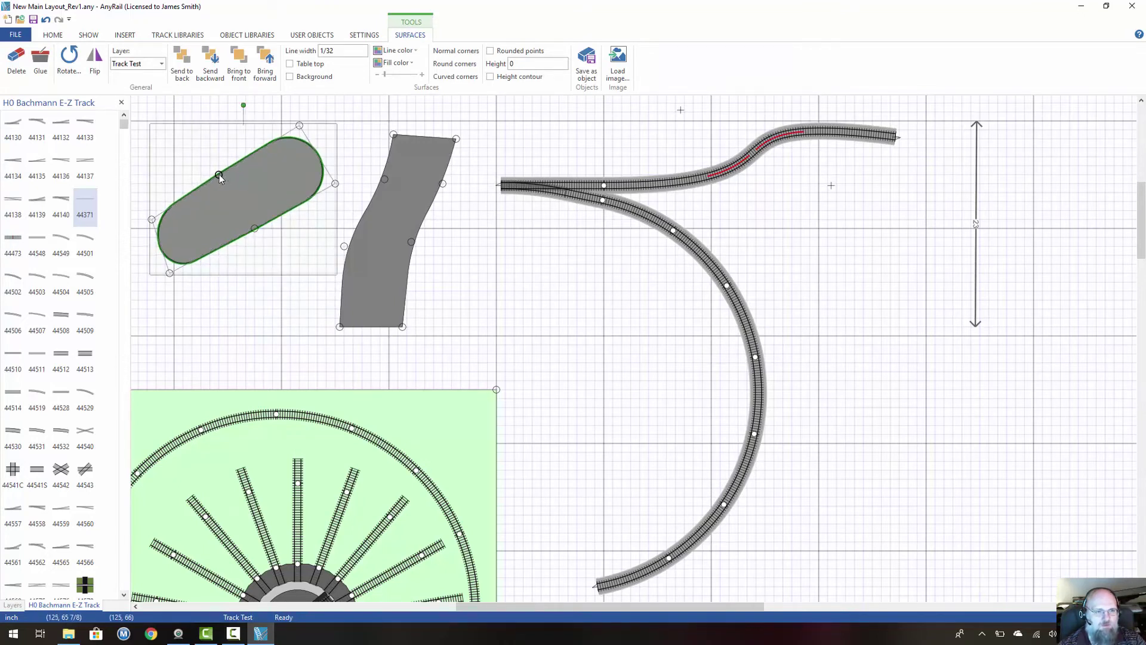
Step: Move the capsule's new side points inward to form a narrow waist, and pull its two lower-end points outward
left_click_drag(217, 174, 241, 192)
left_click_drag(254, 231, 205, 223)
left_click_drag(170, 272, 174, 309)
mouse_move(150, 222)
left_mouse_down()
mouse_move(135, 250)
mouse_move(143, 232)
left_mouse_up()
left_click(238, 252)
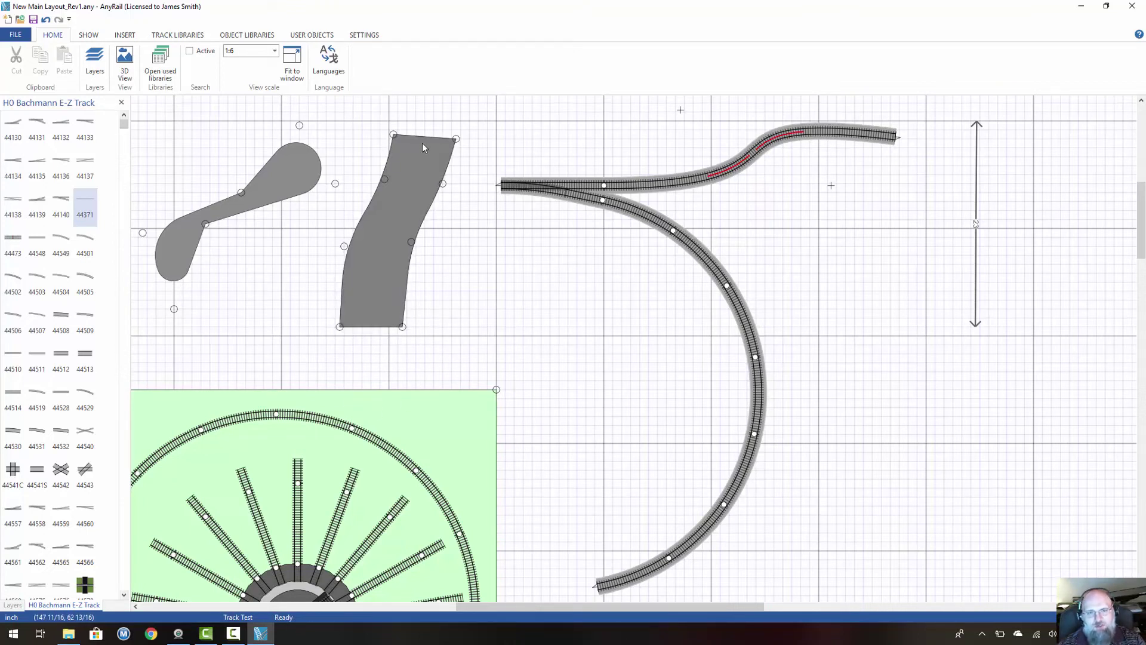
Step: Rotate the gray curved strip slightly counterclockwise so its upper edge is level, and deselect it
mouse_move(422, 144)
left_mouse_down()
mouse_move(478, 270)
mouse_move(450, 407)
mouse_move(536, 309)
mouse_move(509, 229)
mouse_move(514, 376)
mouse_move(468, 396)
mouse_move(434, 104)
mouse_move(403, 101)
mouse_move(413, 105)
mouse_move(417, 396)
mouse_move(413, 136)
left_mouse_up()
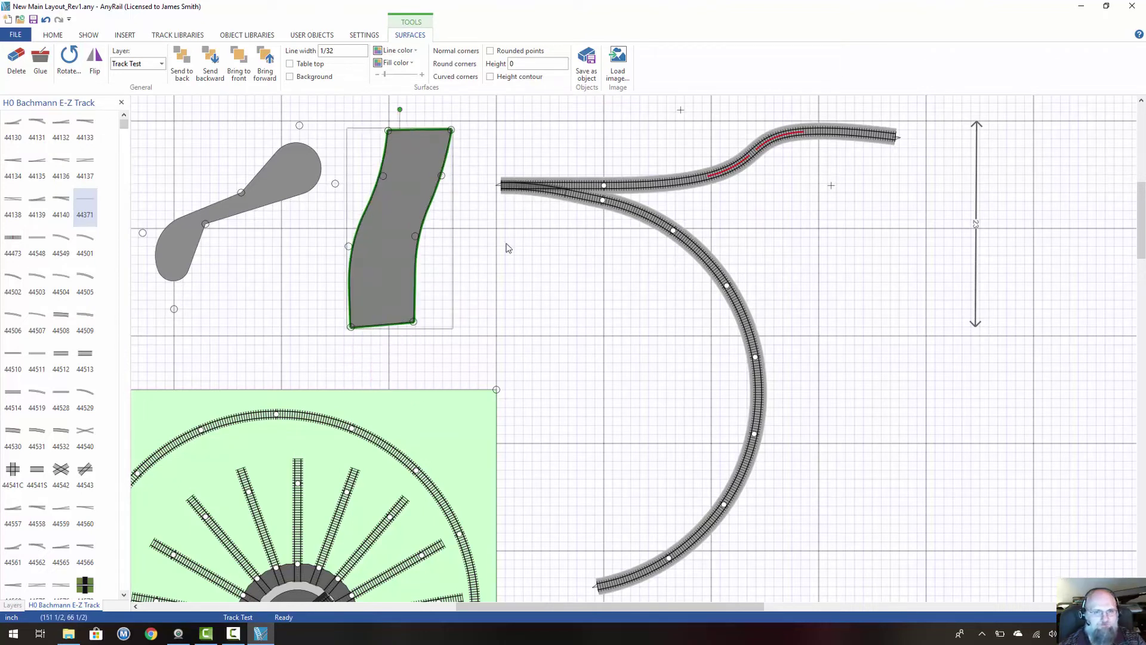
left_click(516, 302)
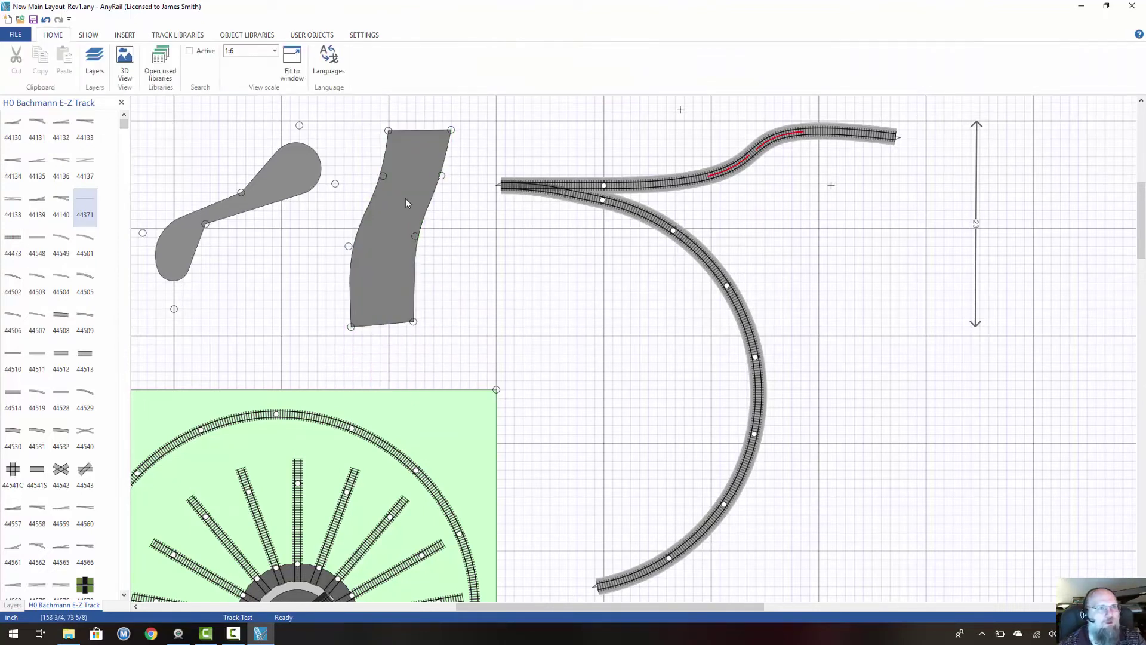
Step: Add the text "Hello Everyone!!" between the two gray surfaces
left_click(126, 35)
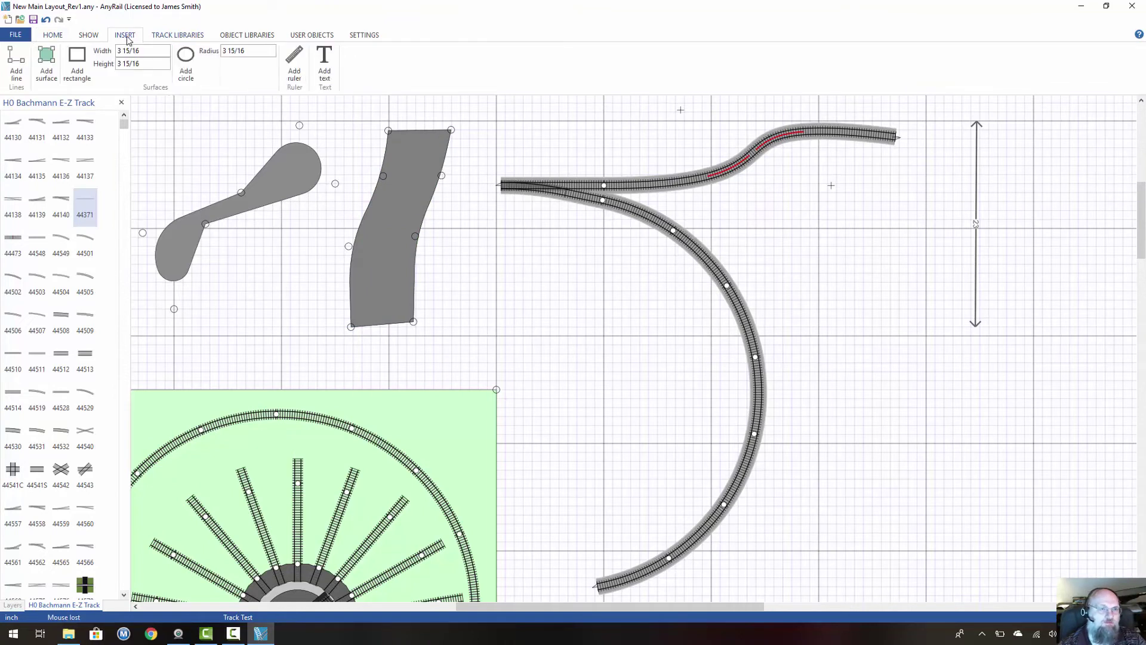
left_click(324, 63)
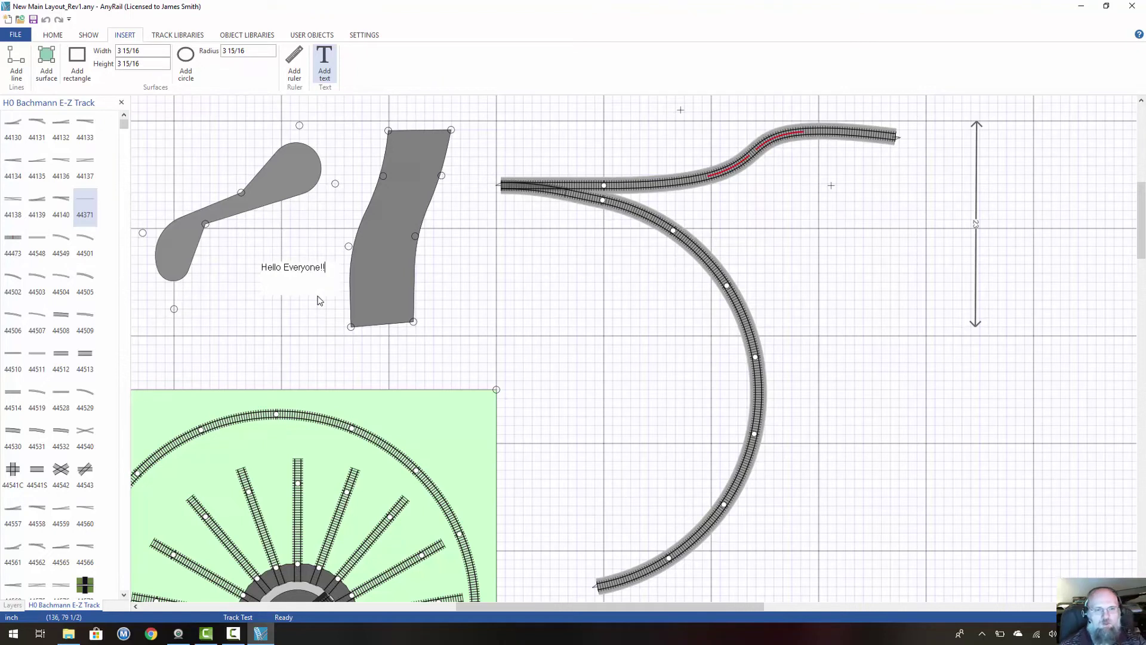
left_click(292, 235)
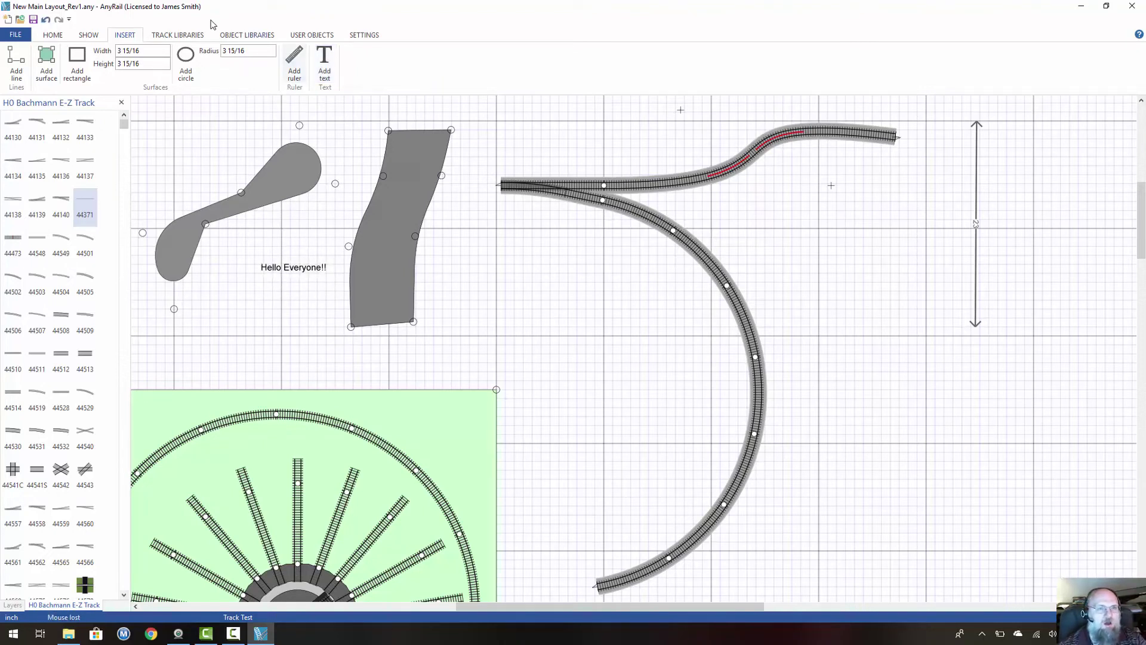
left_click(295, 62)
Step: Open the H0 Walthers Structures object library
left_click(165, 34)
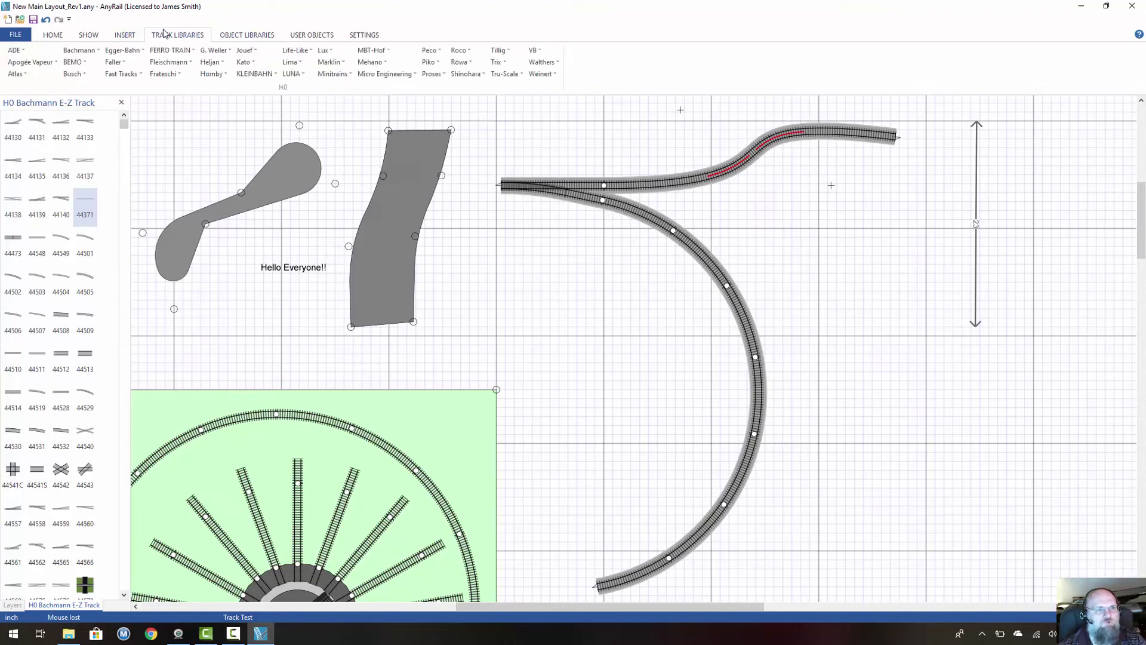
left_click(238, 36)
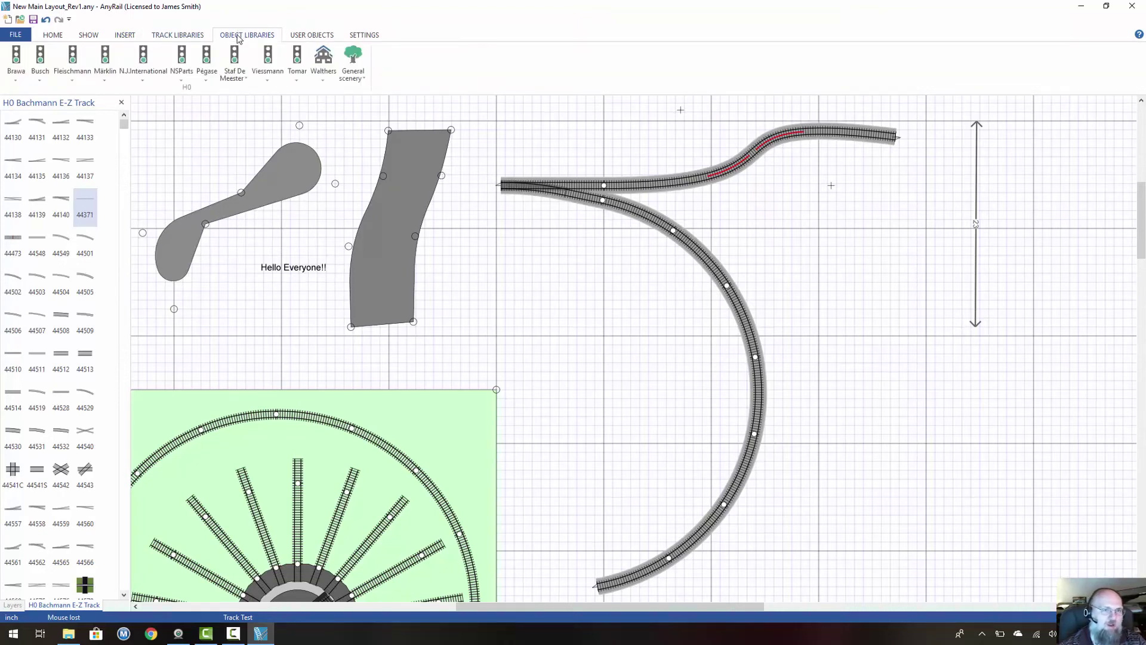
left_click(323, 63)
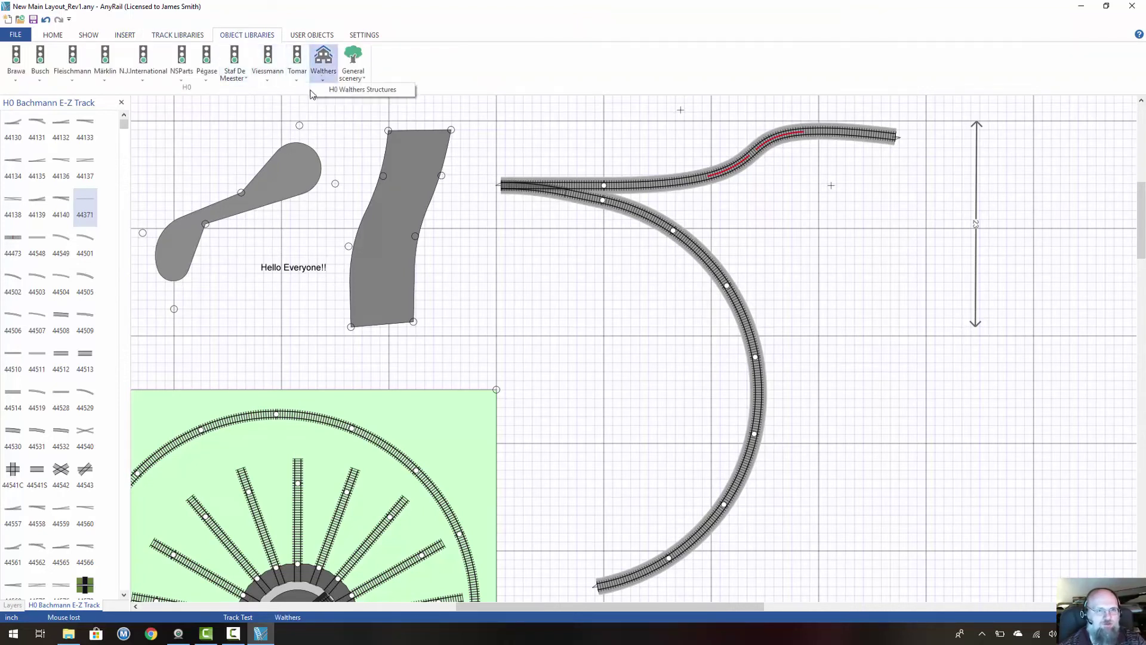
left_click(345, 90)
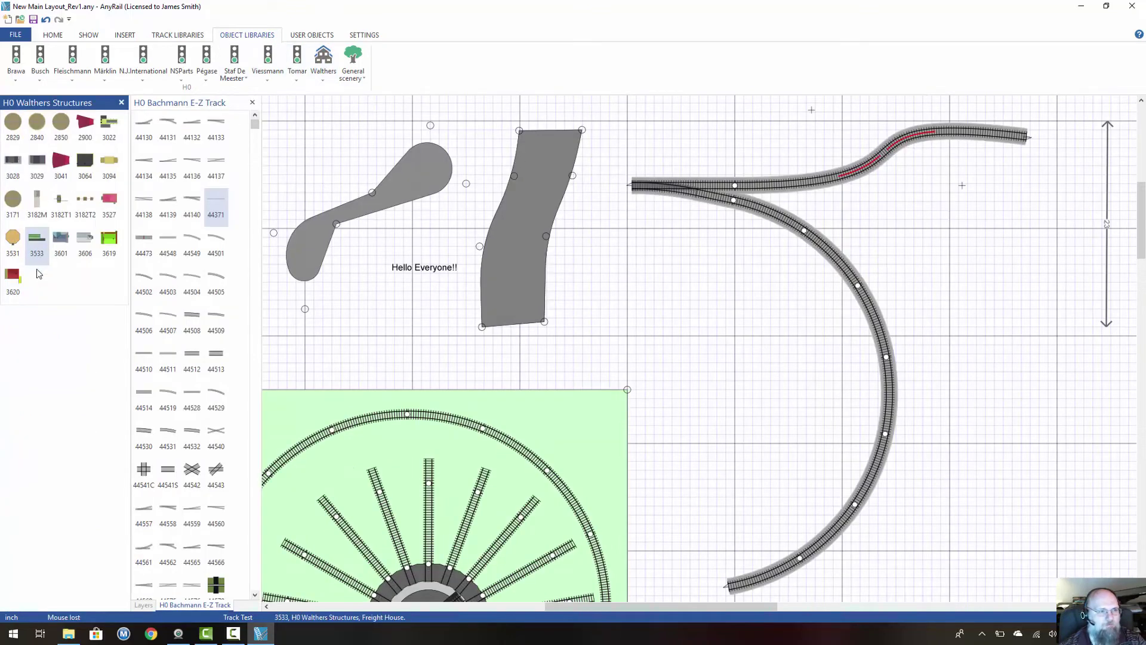
Step: Place the Walthers 3041 modern roundhouse inside the large track curve and the 2829 130' turntable outside it
left_click(61, 161)
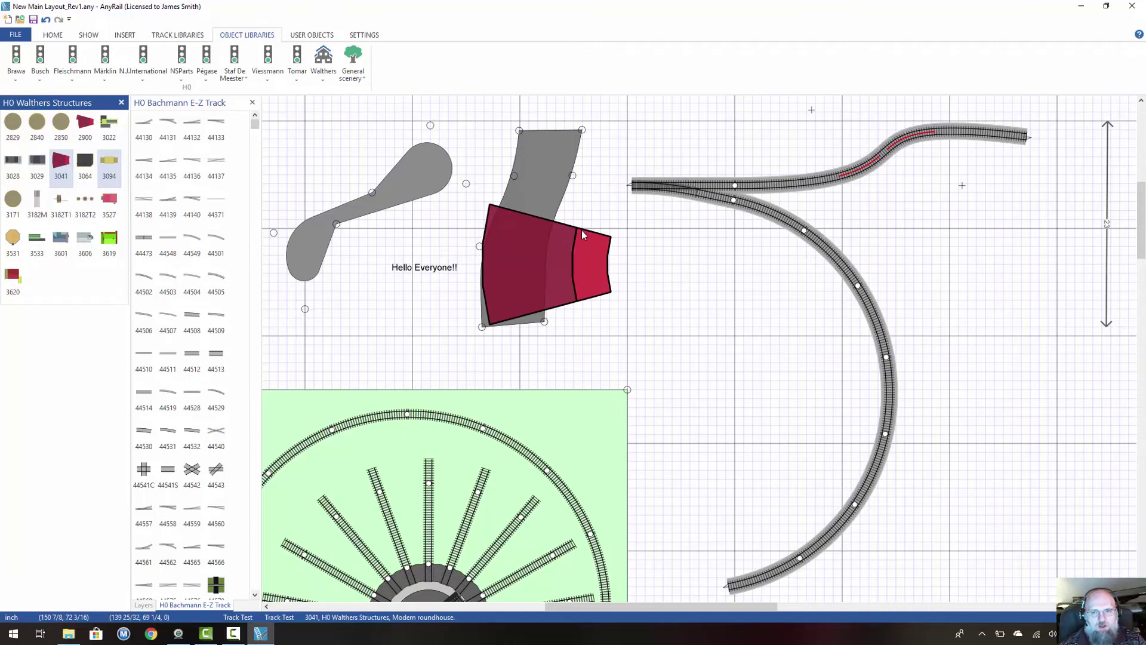
left_click_drag(581, 230, 740, 303)
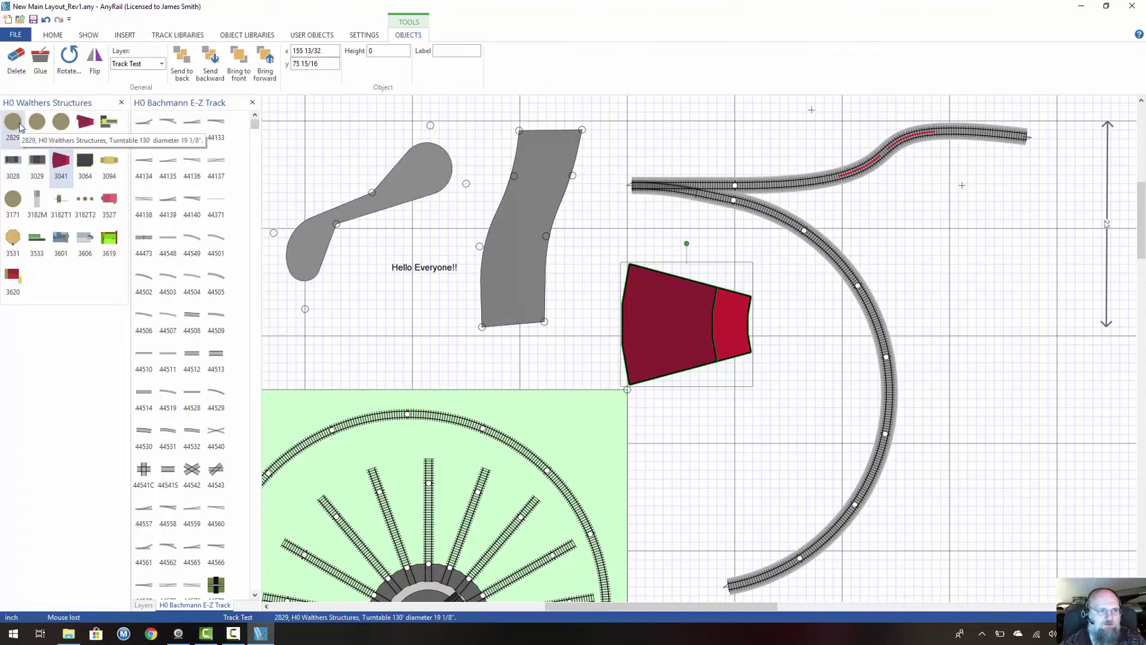
left_click_drag(20, 126, 992, 282)
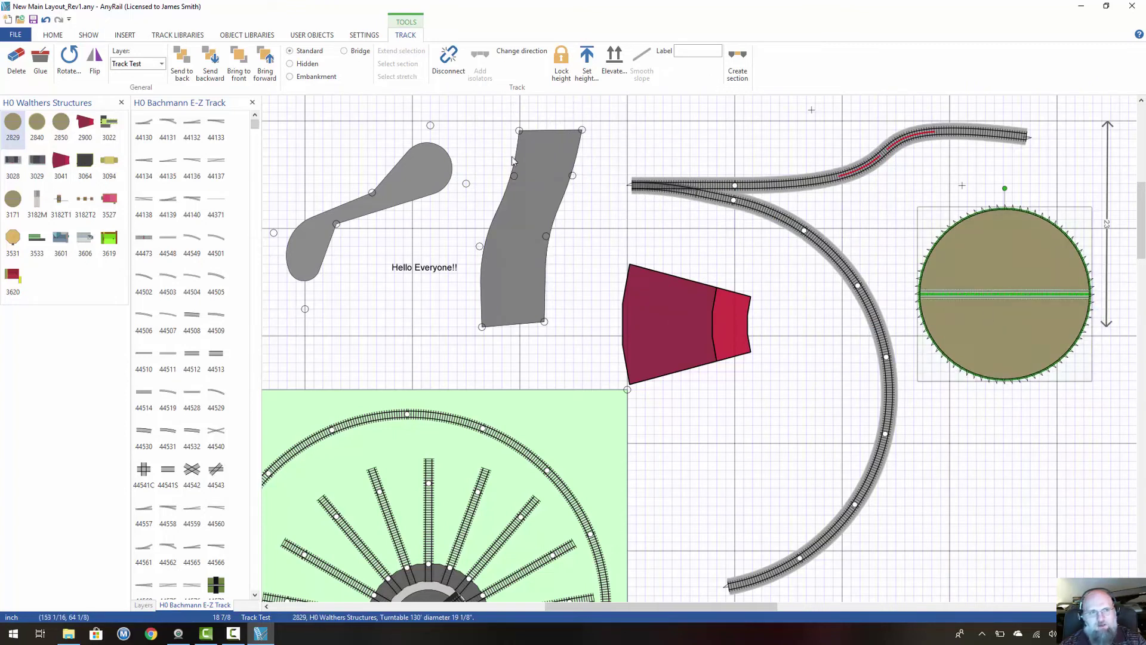
Step: Open the H0 Atlas Code 83 track library and connect its 522 straight track to the turntable bridge's left end
left_click(178, 35)
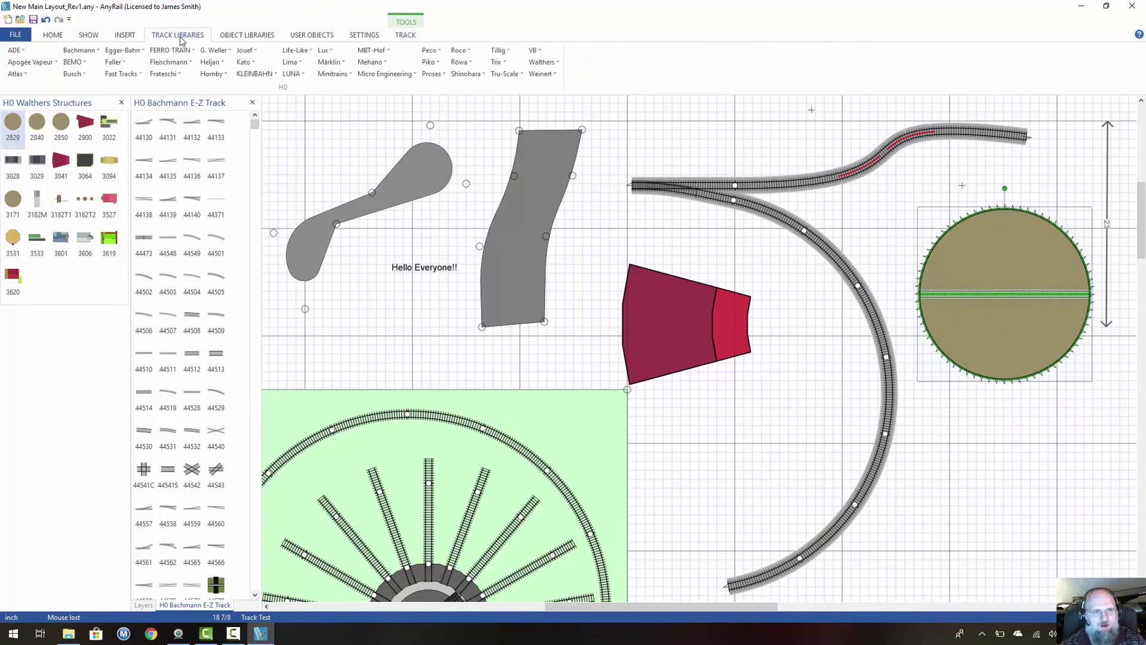
left_click(18, 74)
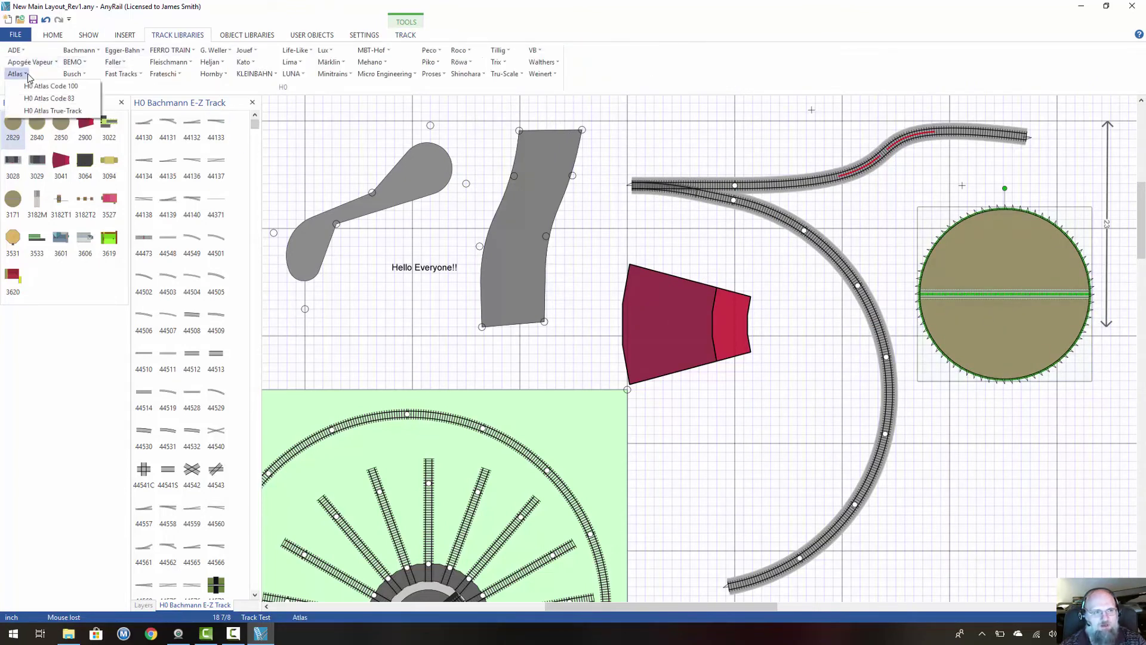
left_click(52, 98)
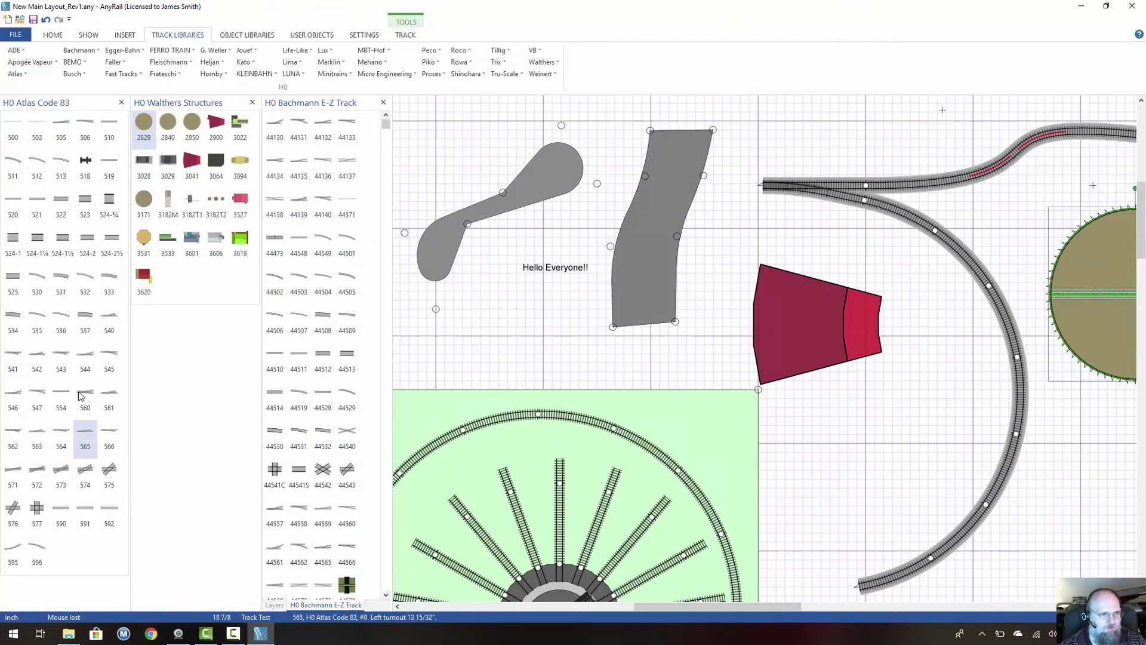
left_click(59, 206)
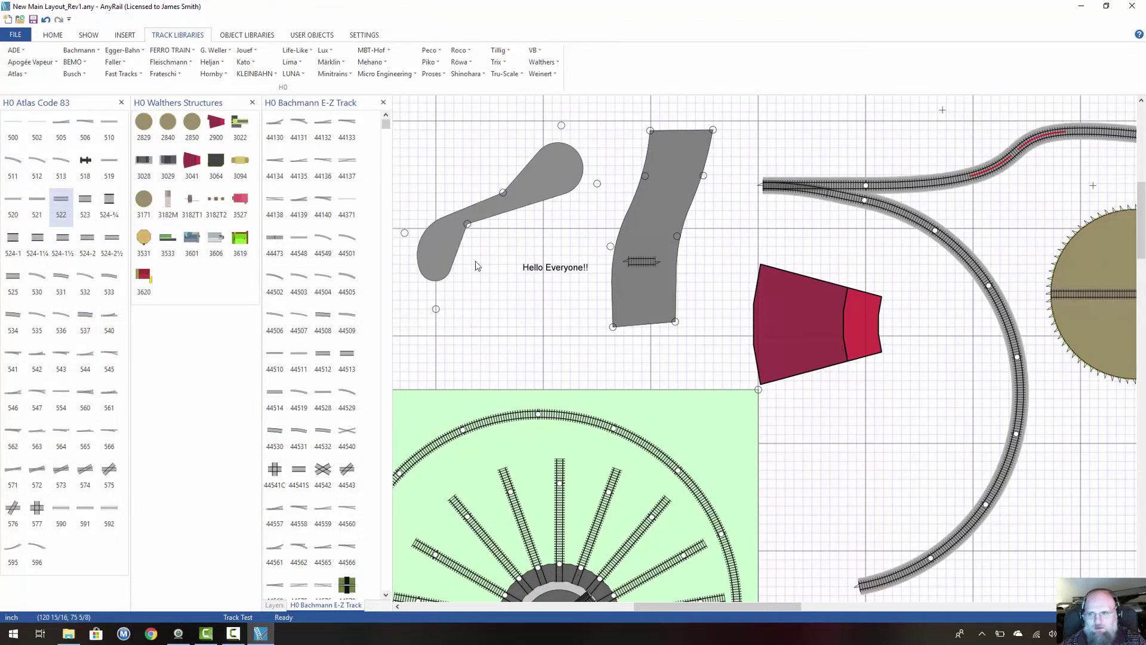
left_click_drag(726, 292, 1038, 292)
left_click(1073, 387)
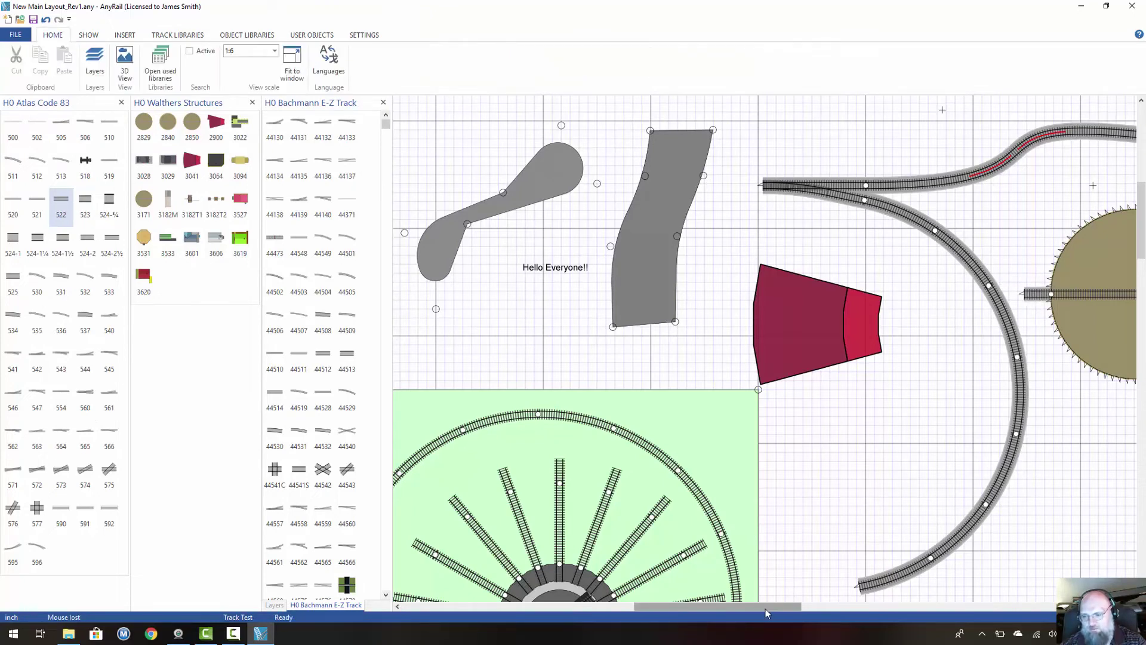
Step: Connect a Bachmann 44548 9" straight track to the turntable bridge's right end
left_click_drag(766, 608, 843, 606)
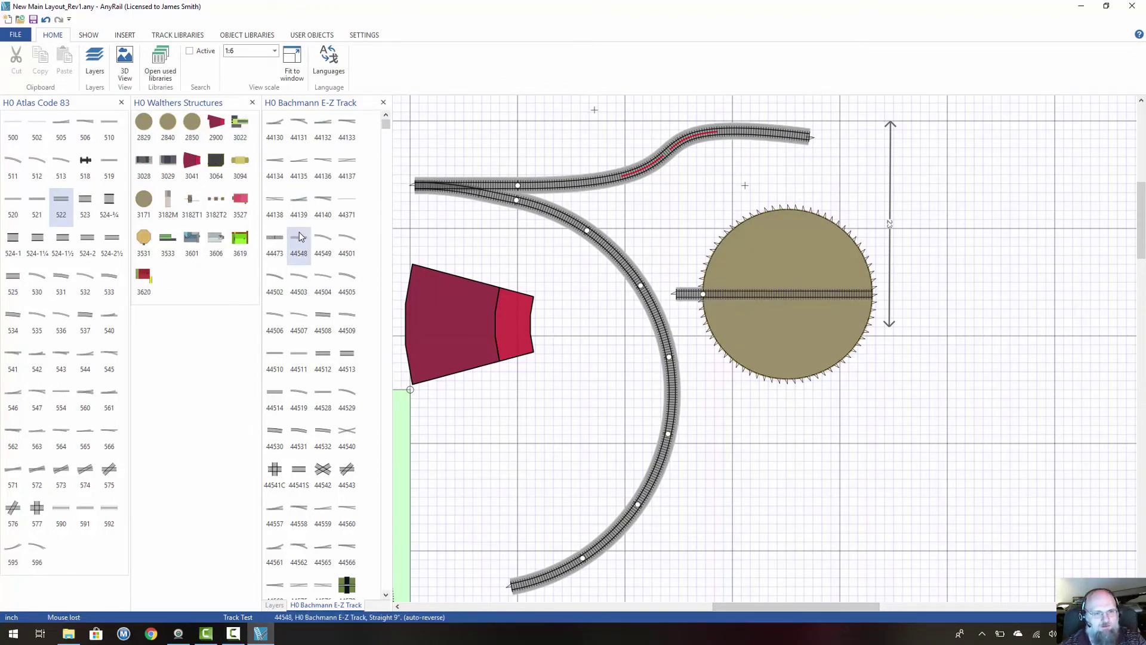
left_click_drag(300, 237, 921, 300)
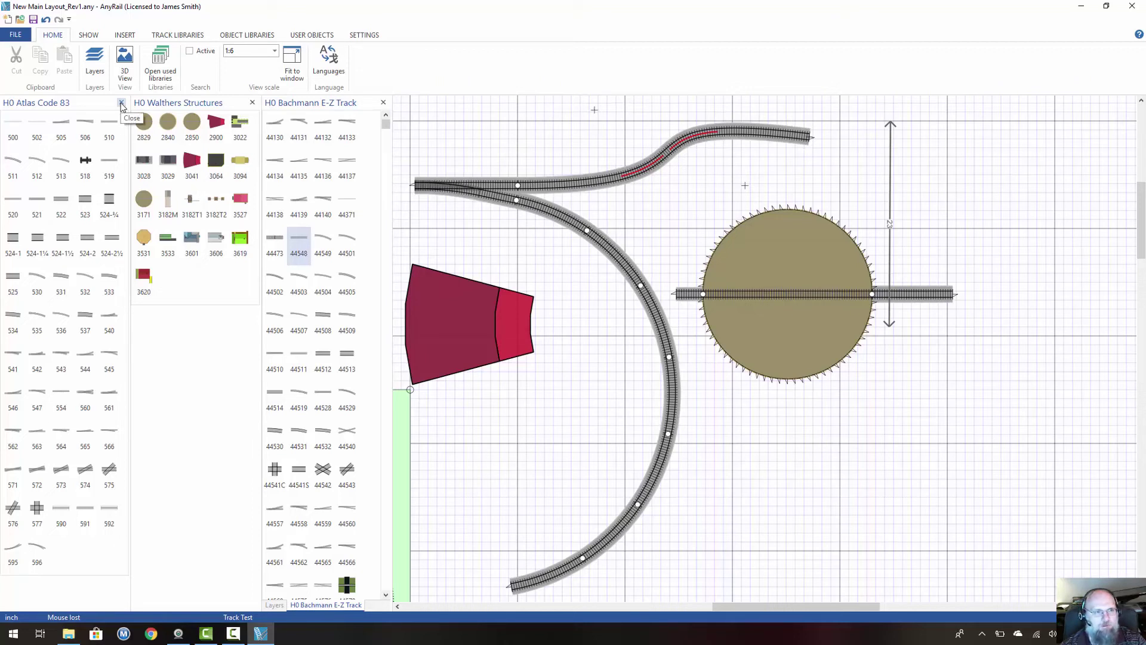
Step: Close the H0 Walthers Structures and H0 Atlas Code 83 libraries
left_click(251, 103)
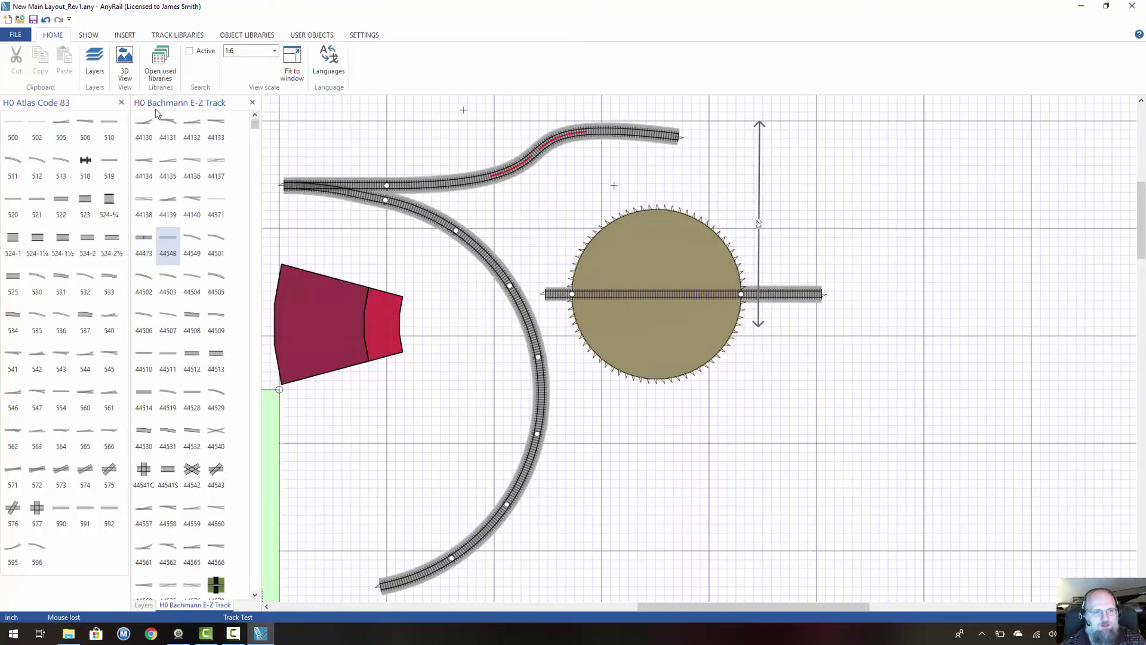
left_click(122, 102)
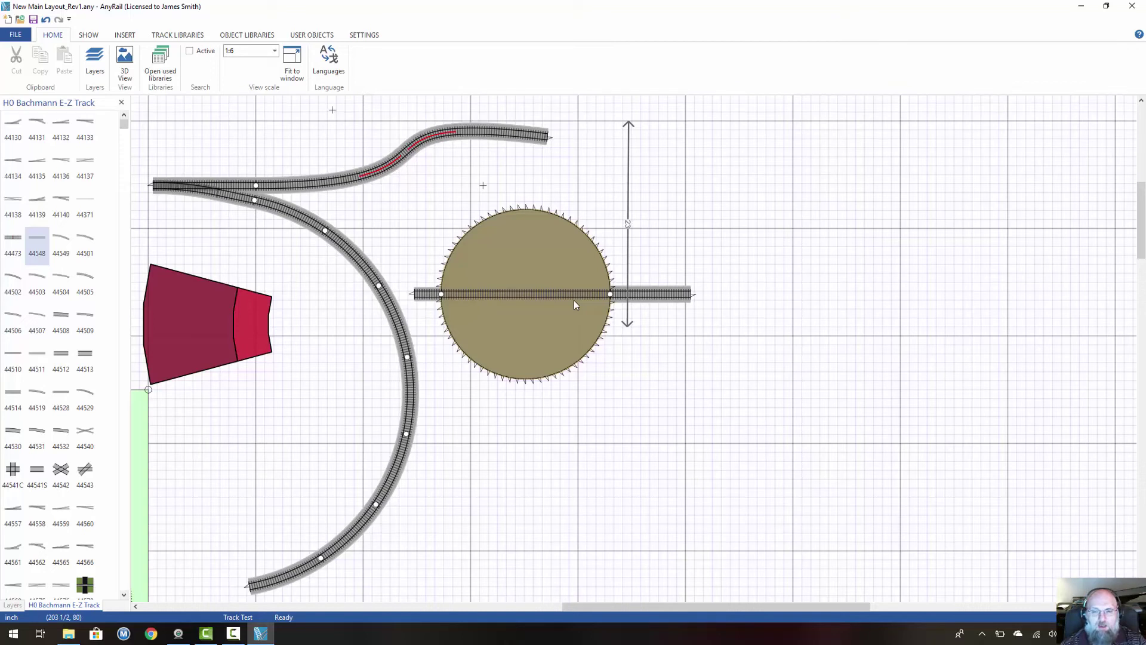
Step: Delete the straight tracks attached to both ends of the turntable
left_click(671, 295)
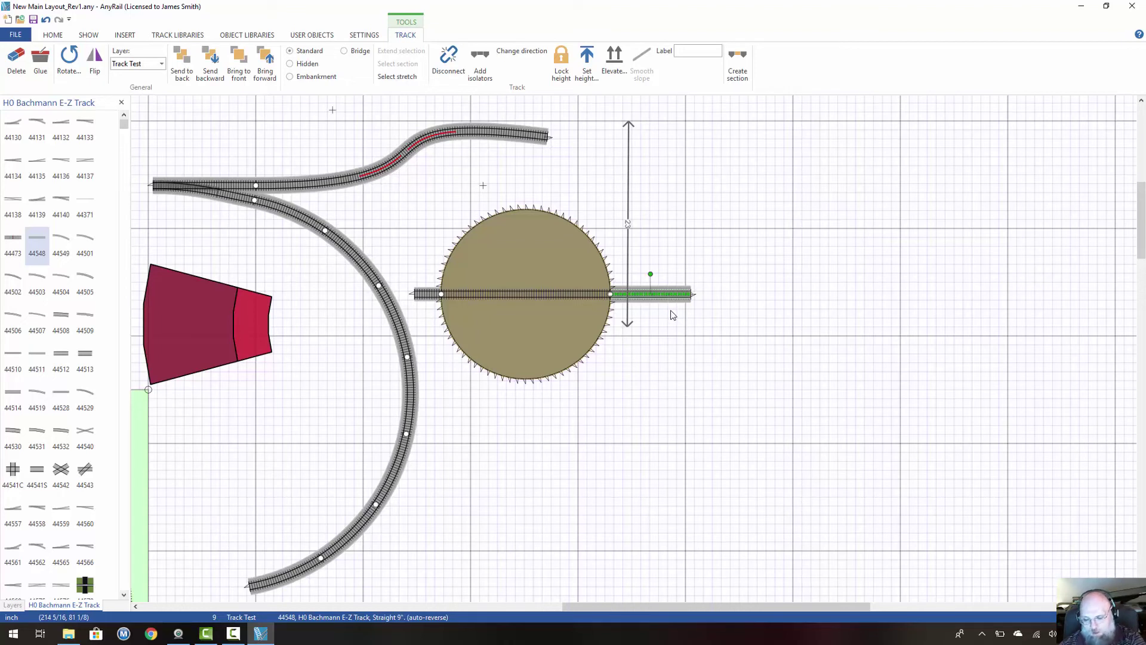
key("Delete")
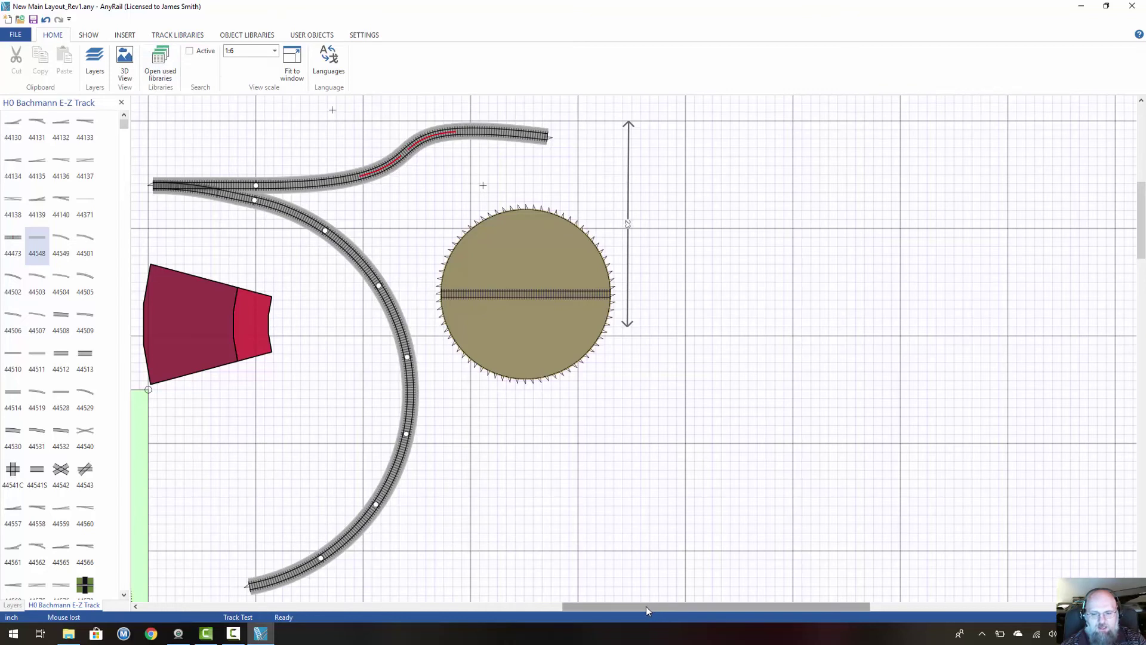
Step: Label the 44133 right turnout at the start of the large curve with a first name
left_click_drag(645, 606, 562, 606)
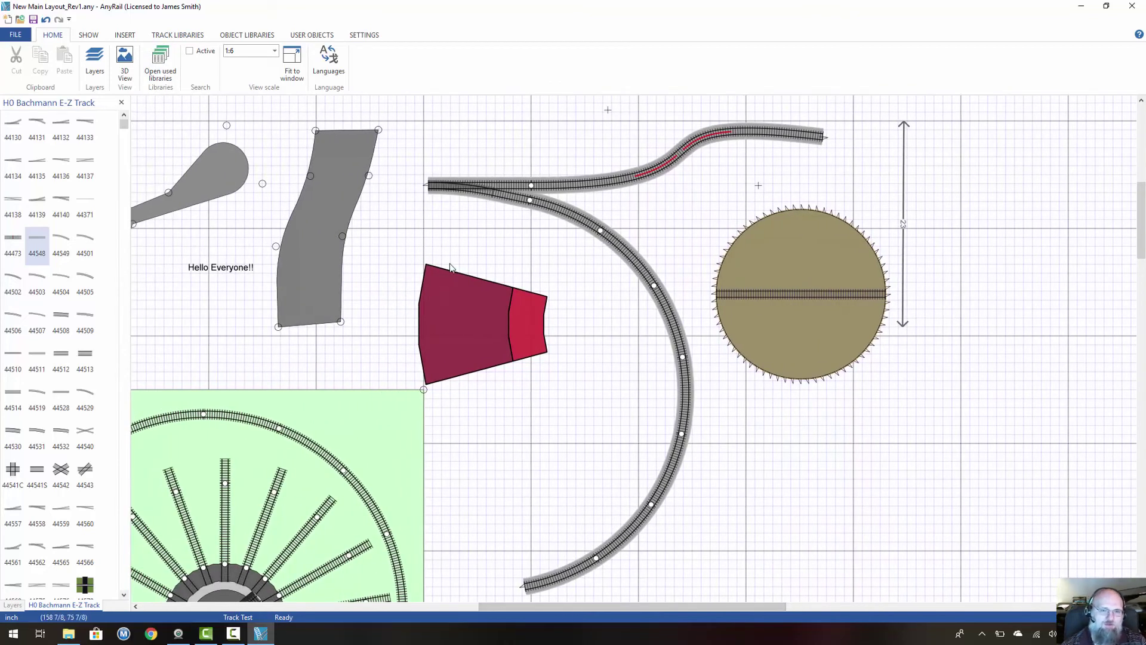
left_click(373, 169)
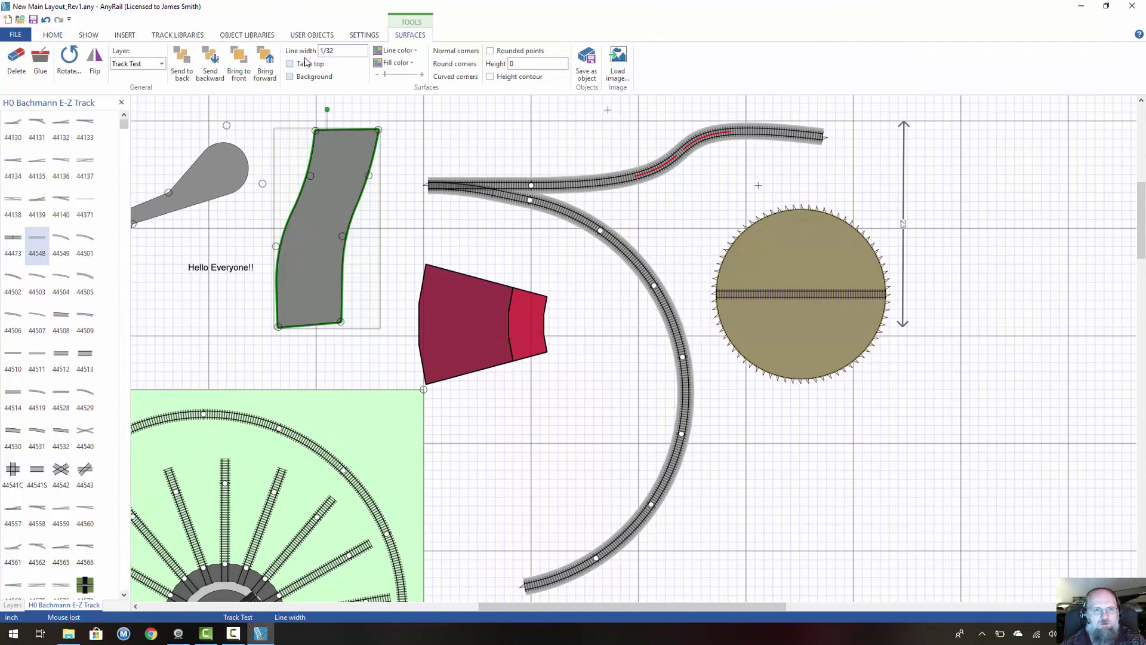
left_click(468, 191)
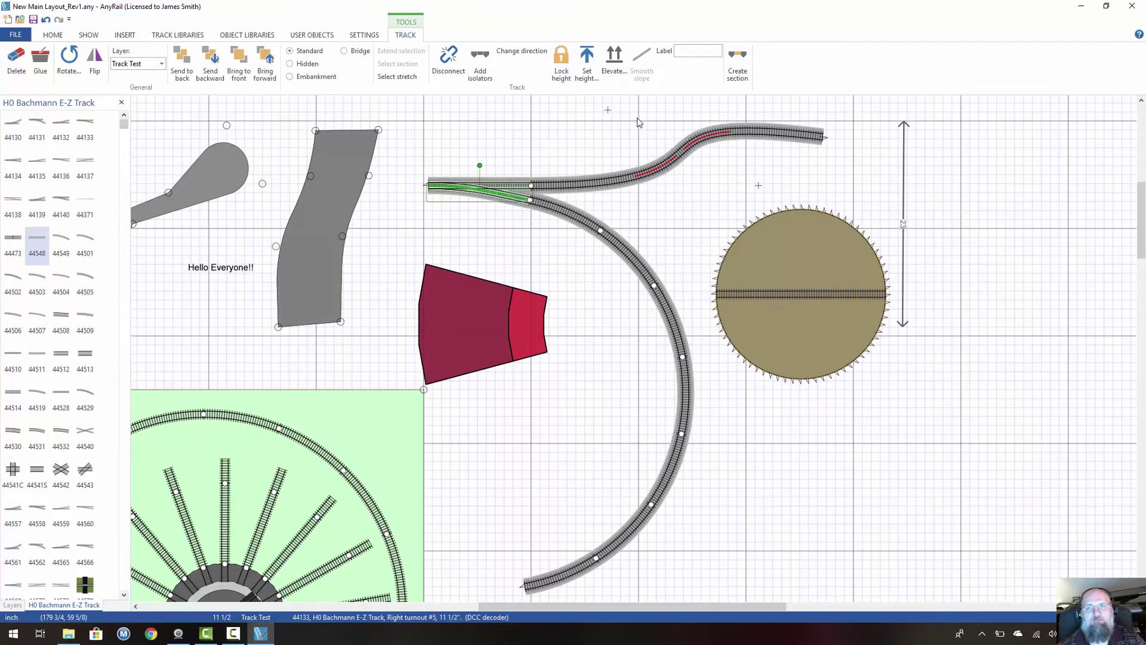
left_click(698, 55)
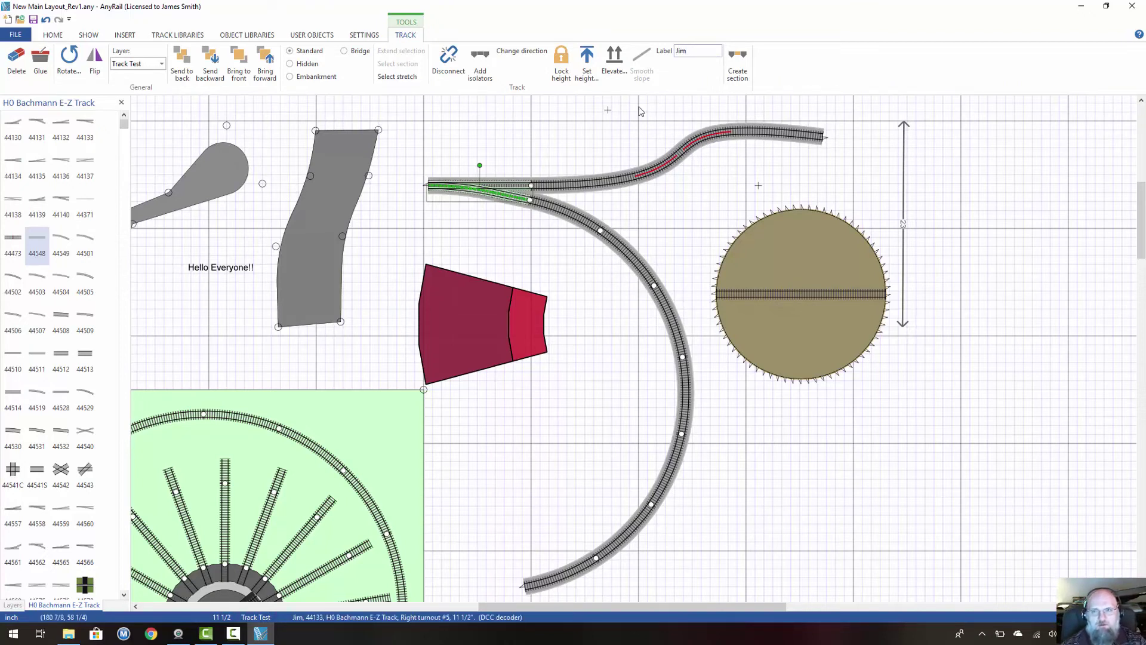
left_click(604, 108)
Step: Show part numbers on the layout and hide them, and do the same with the track labels
left_click(487, 181)
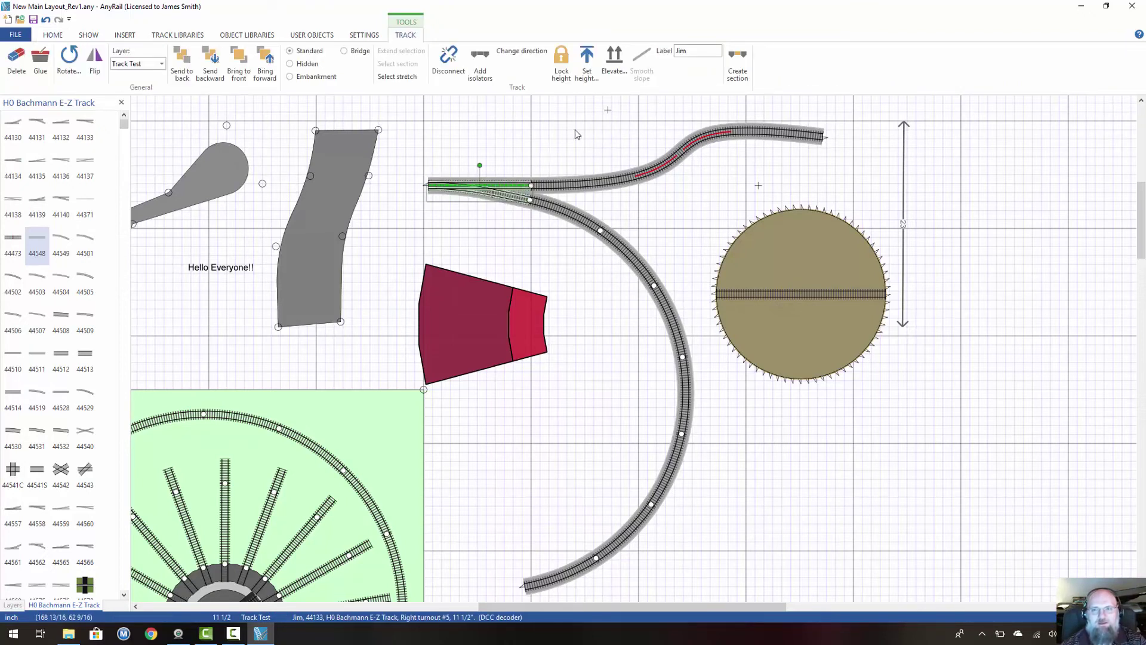
left_click(538, 145)
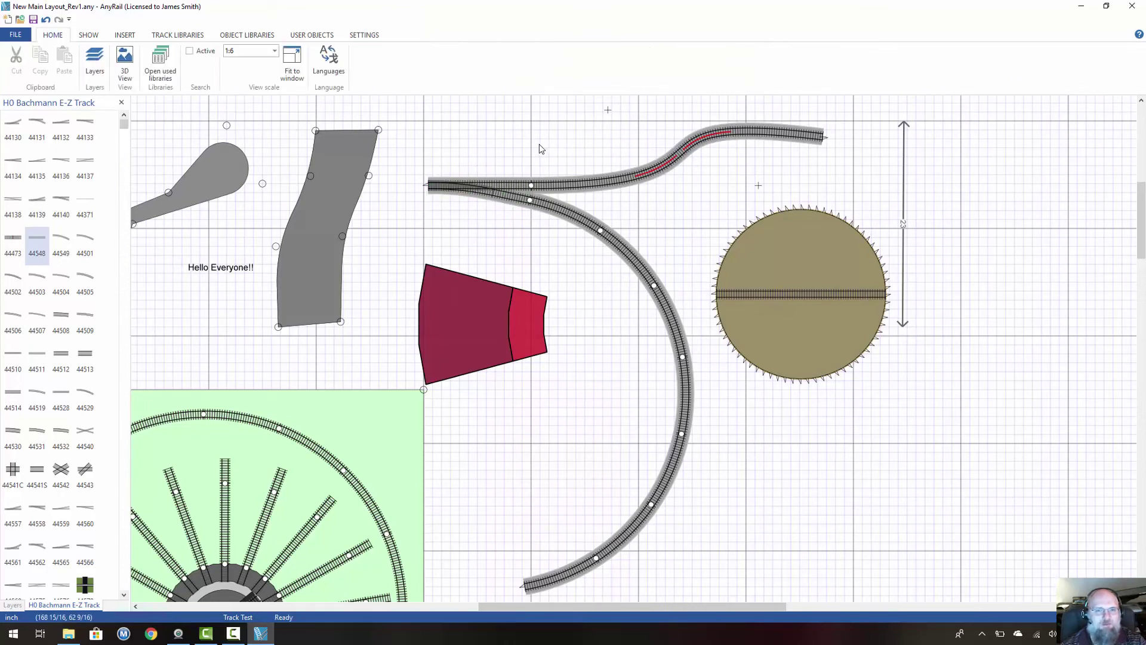
left_click(499, 190)
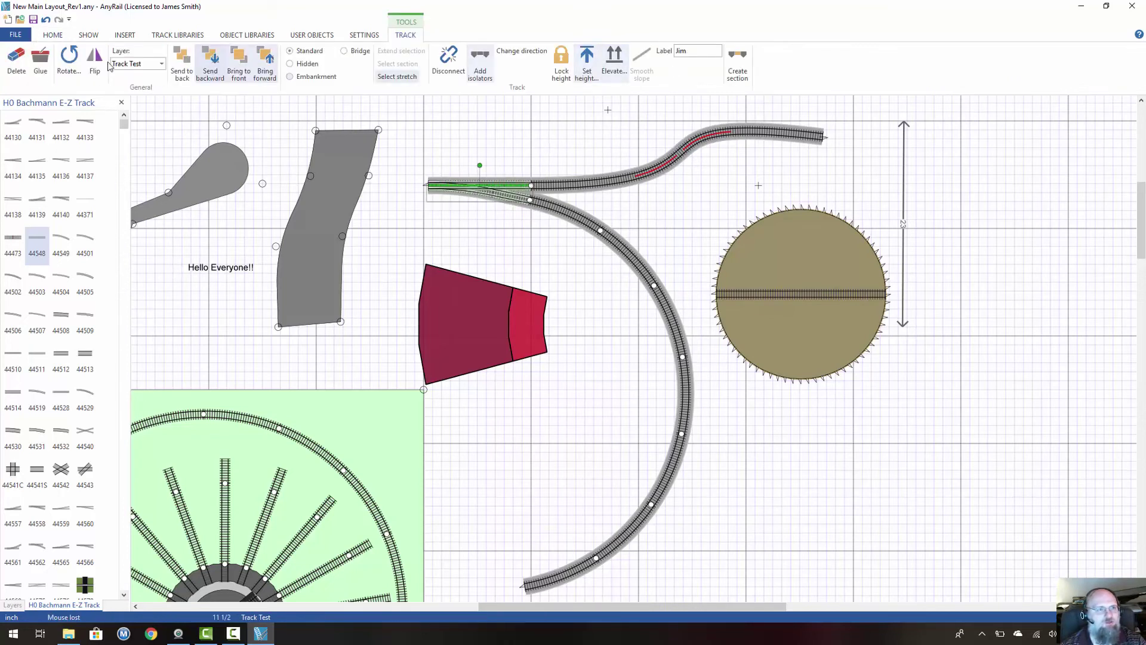
left_click(98, 36)
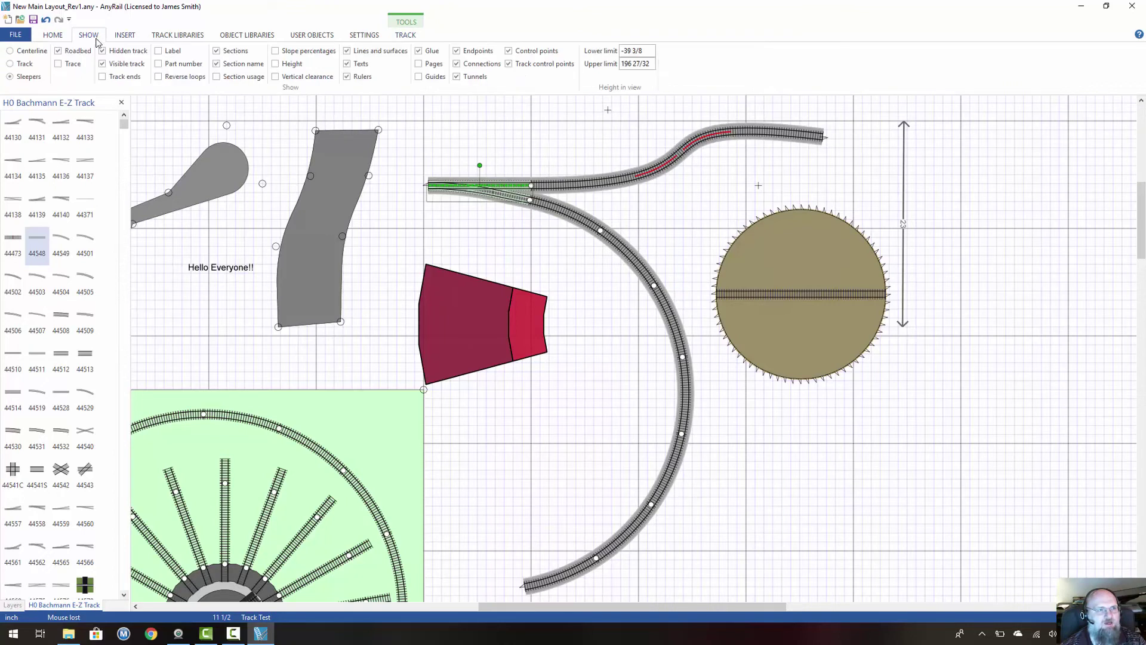
left_click(159, 64)
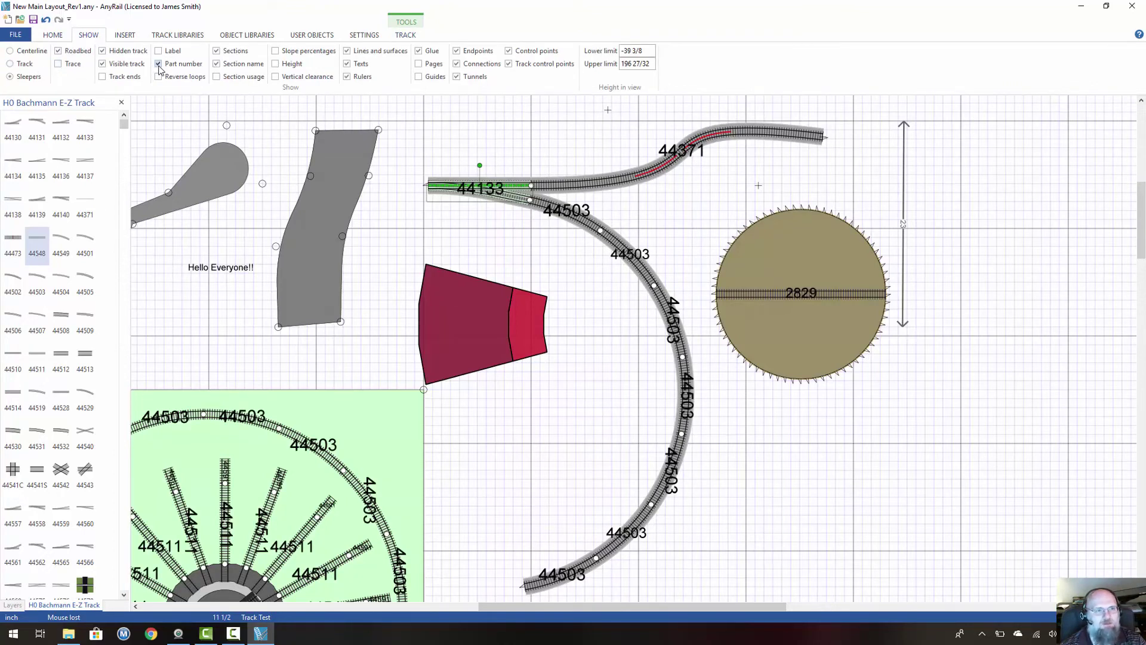
left_click(159, 65)
left_click(159, 52)
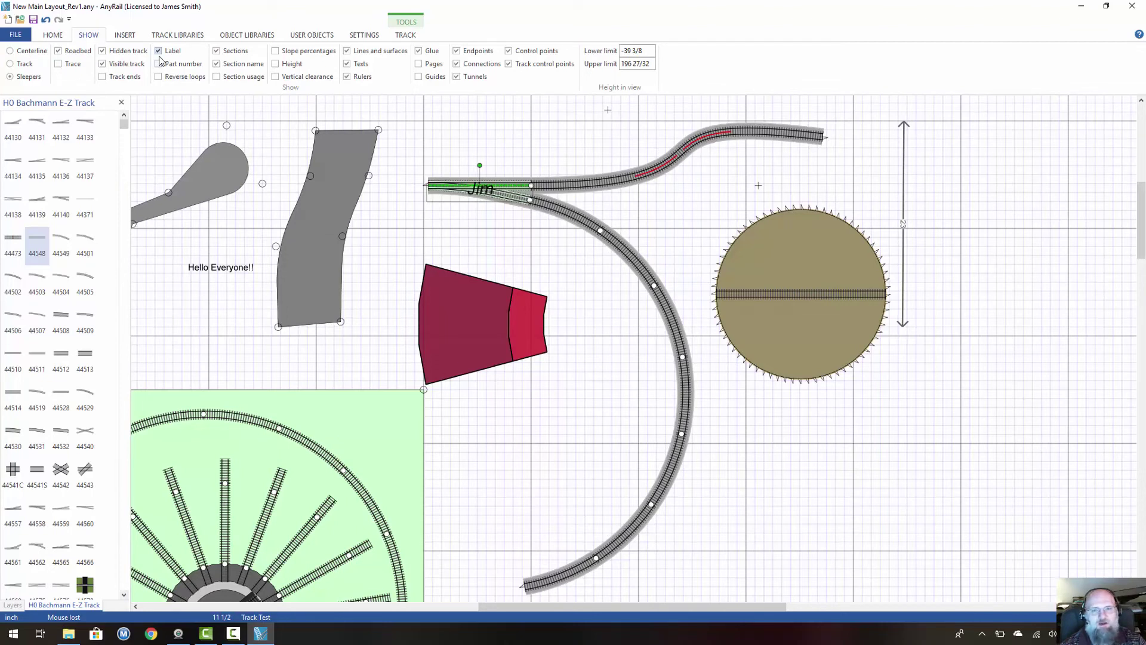
left_click(159, 51)
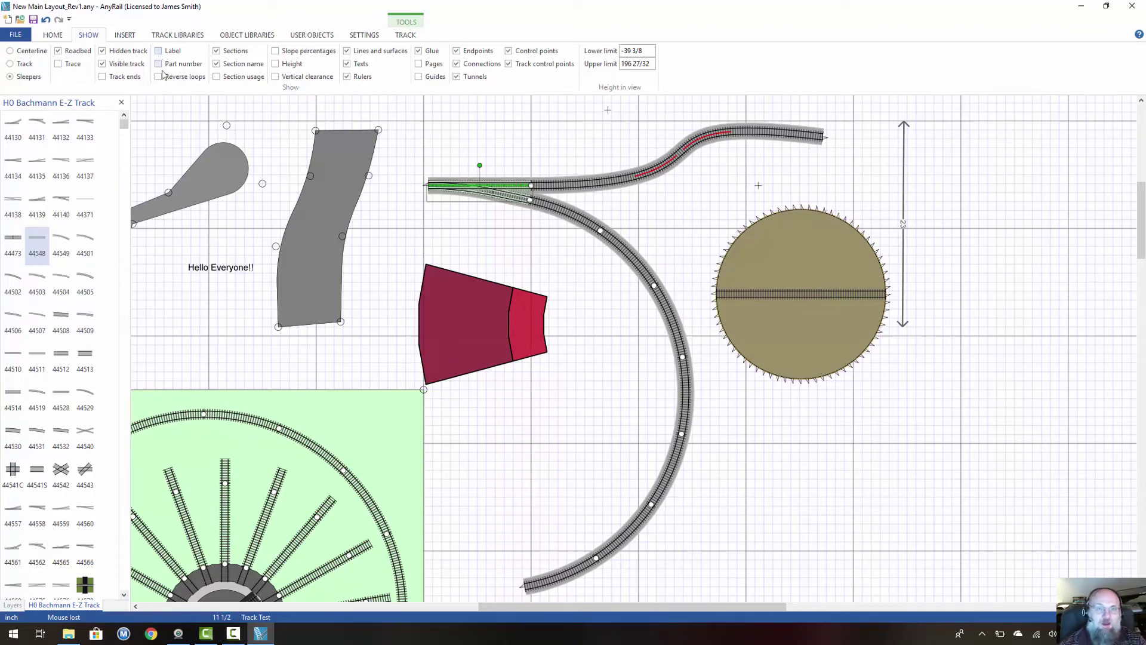
Step: Clear the label of the 44133 right turnout
left_click(404, 35)
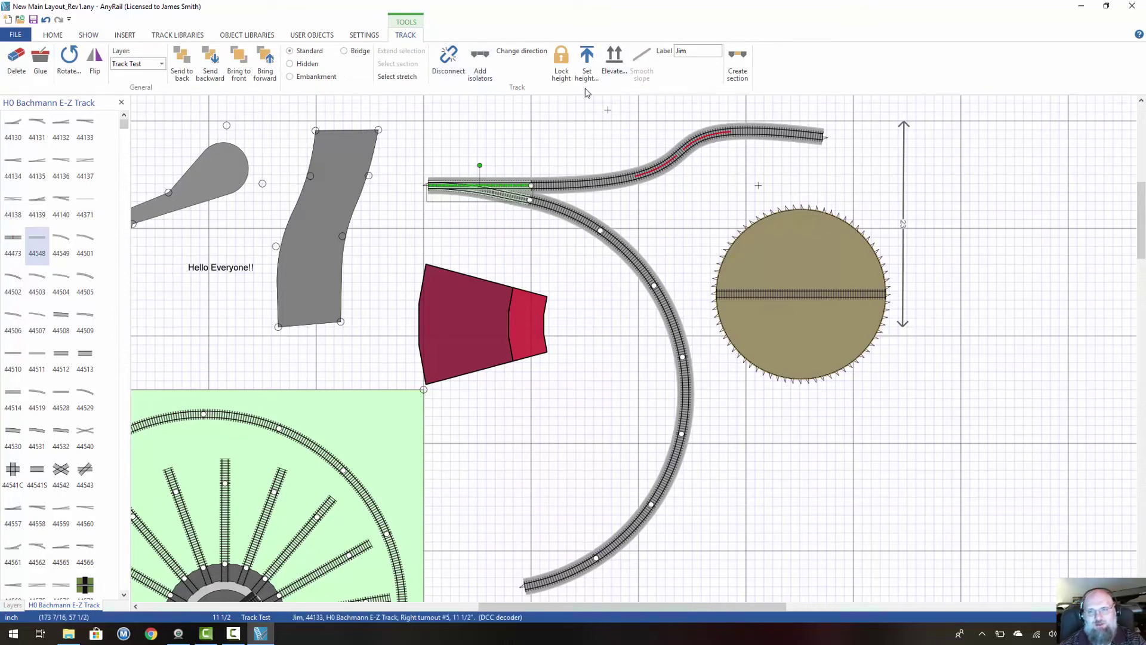
left_click(677, 53)
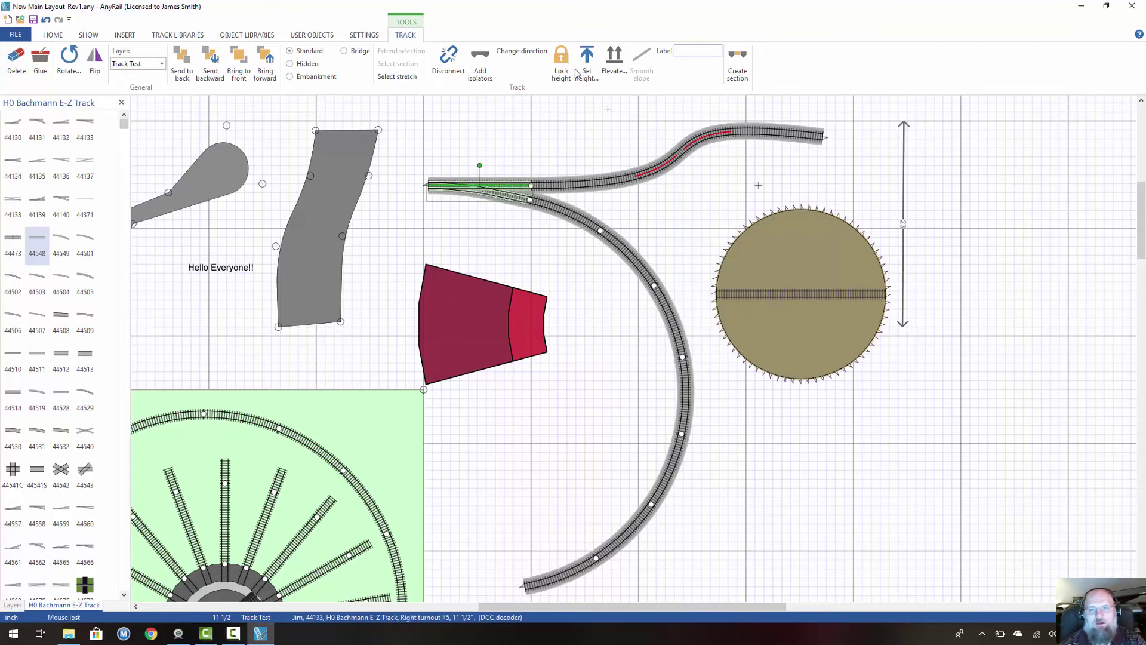
Step: Elevate the 44133 right turnout by 50 and deselect it
left_click(614, 59)
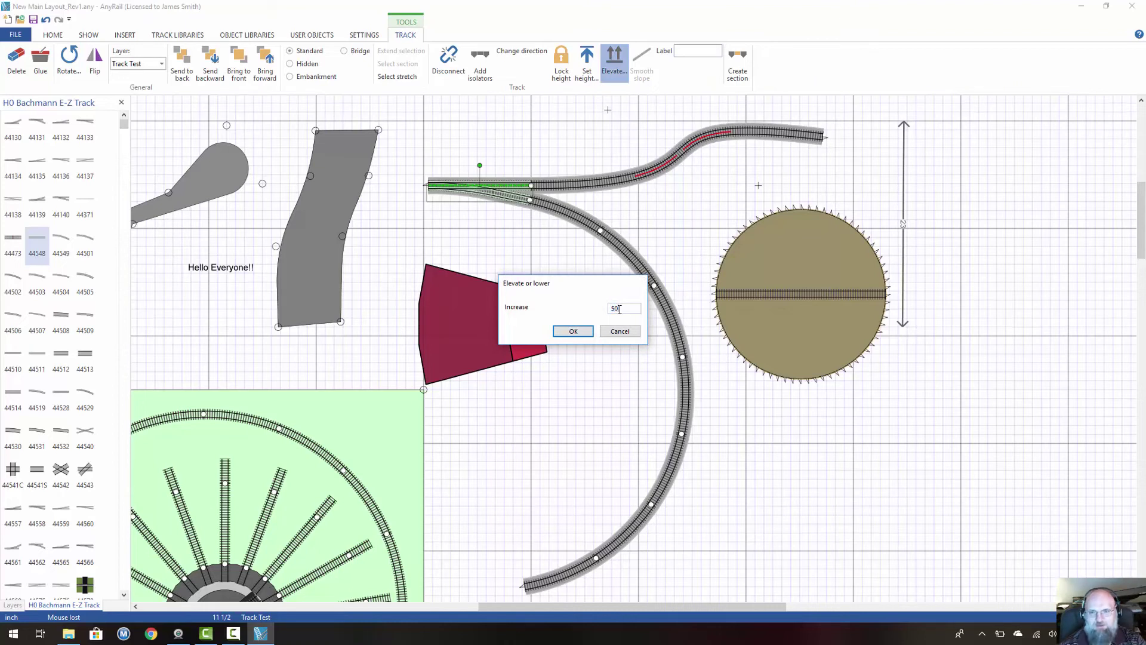
left_click(582, 330)
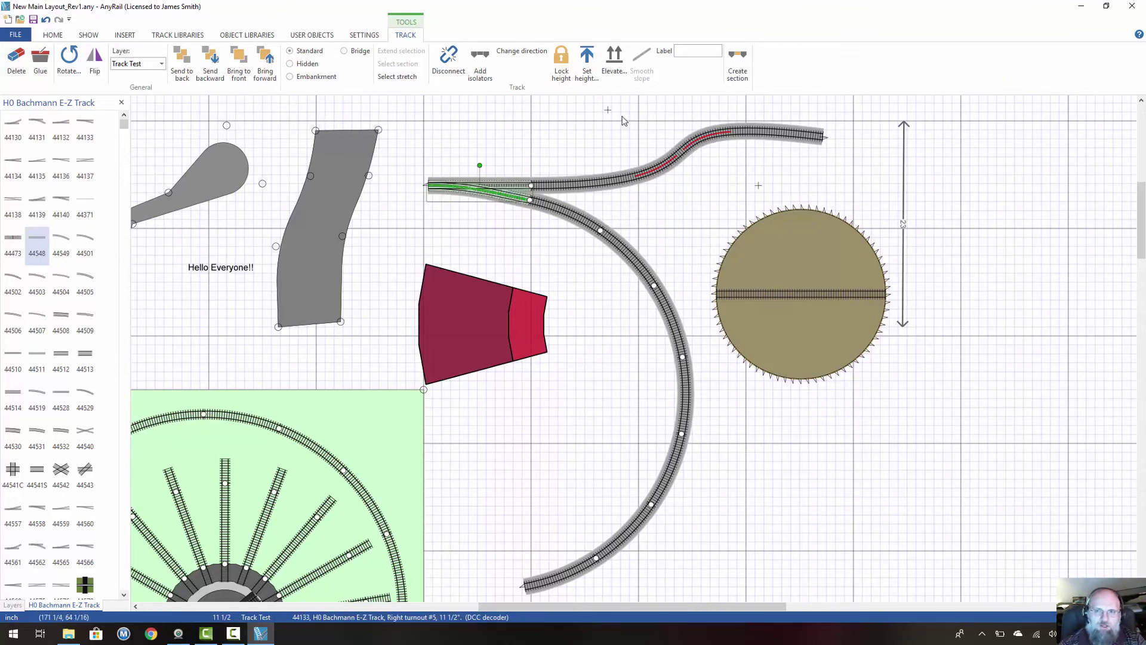
left_click(614, 62)
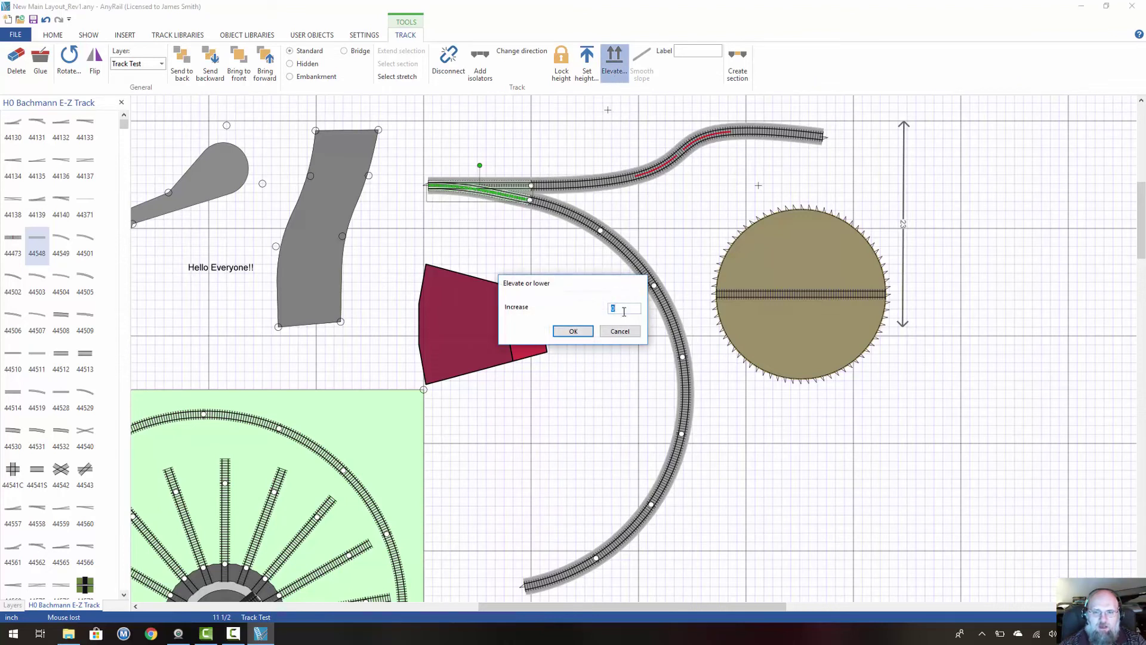
left_click(619, 331)
left_click(485, 216)
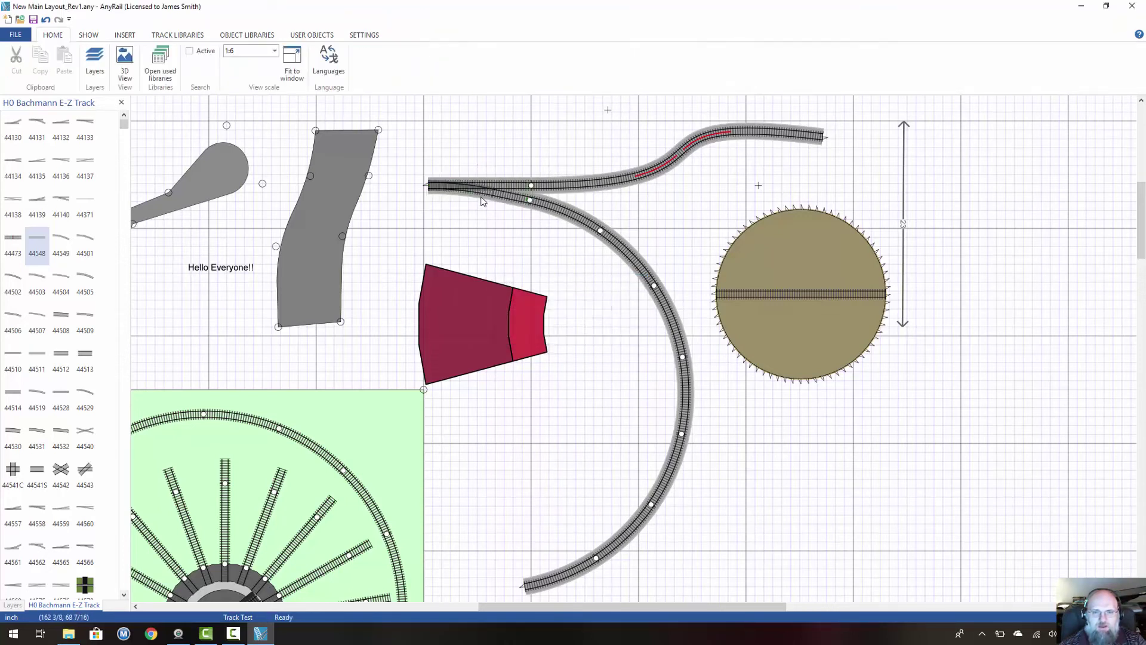
Step: Try to disconnect the 44133 right turnout from its neighboring tracks
left_click(486, 192)
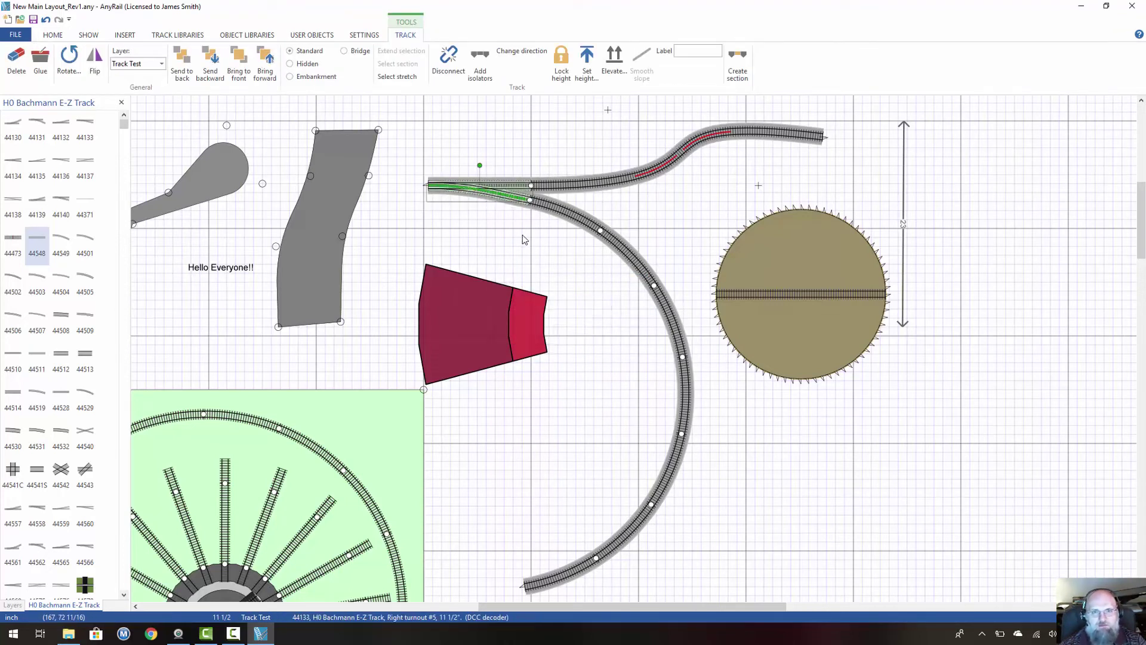
left_click(447, 57)
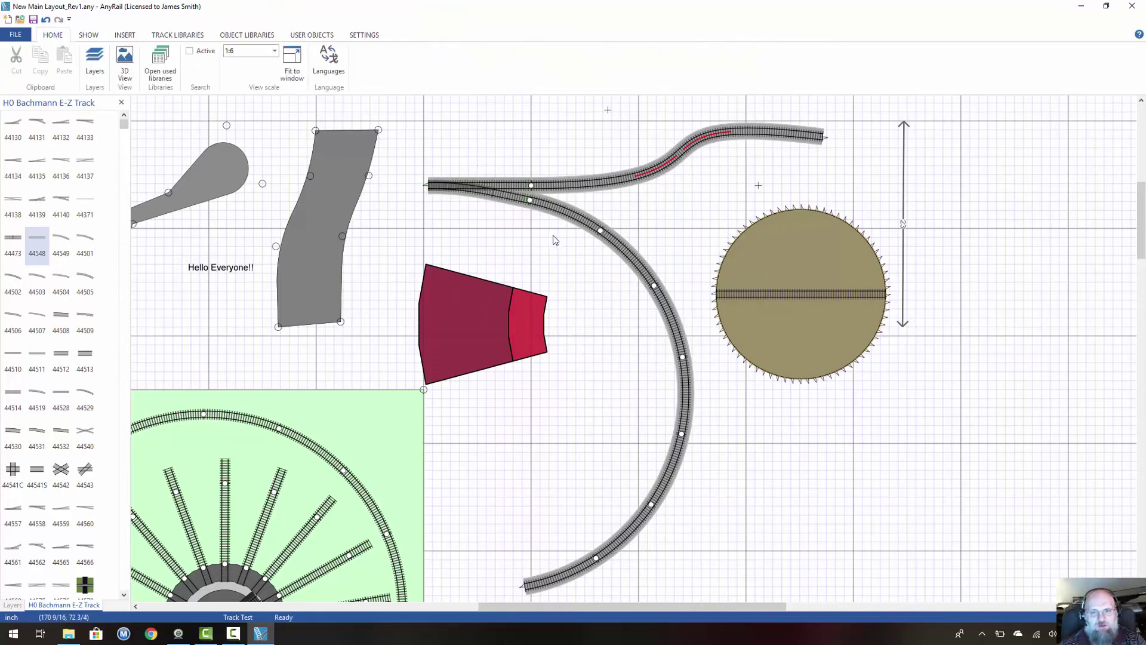
Step: Move the connected track assembly with the turnout and large curve slightly left and up
left_click(600, 231)
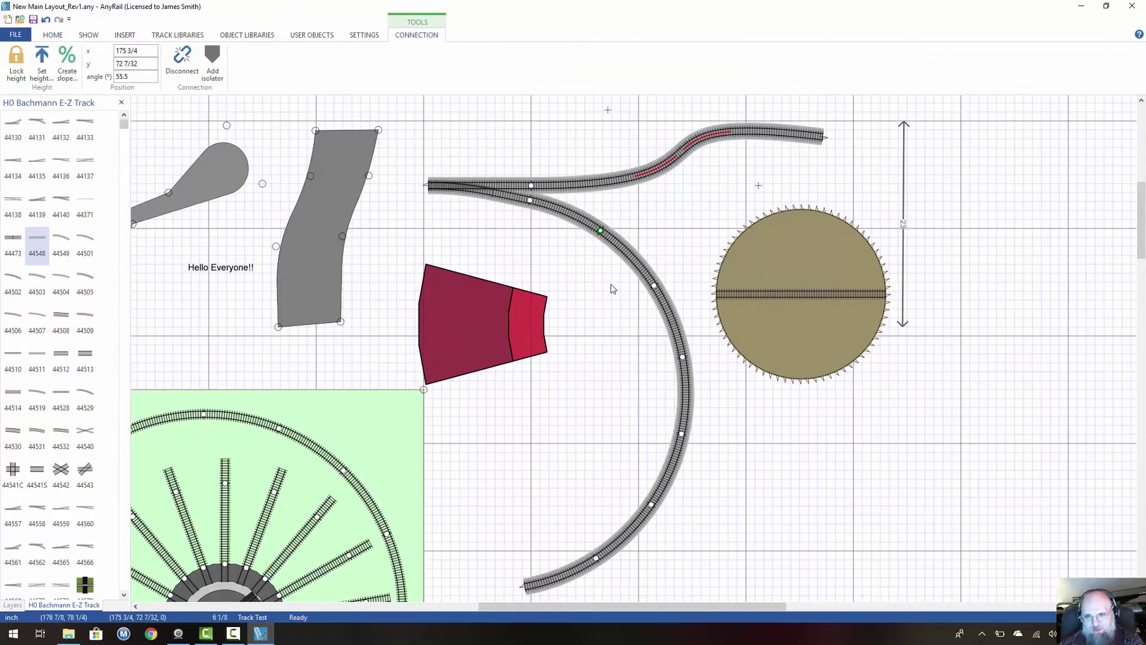
left_click(612, 289)
left_click(610, 244)
left_click_drag(611, 244, 566, 237)
left_click(610, 240)
left_click(590, 228)
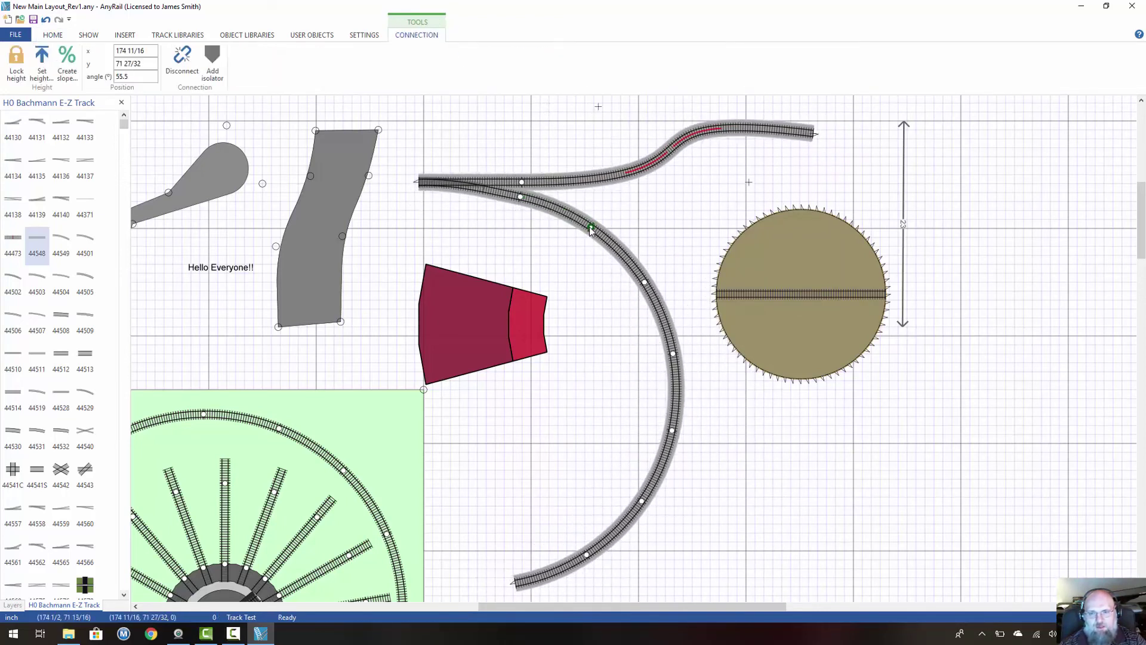
left_click(583, 279)
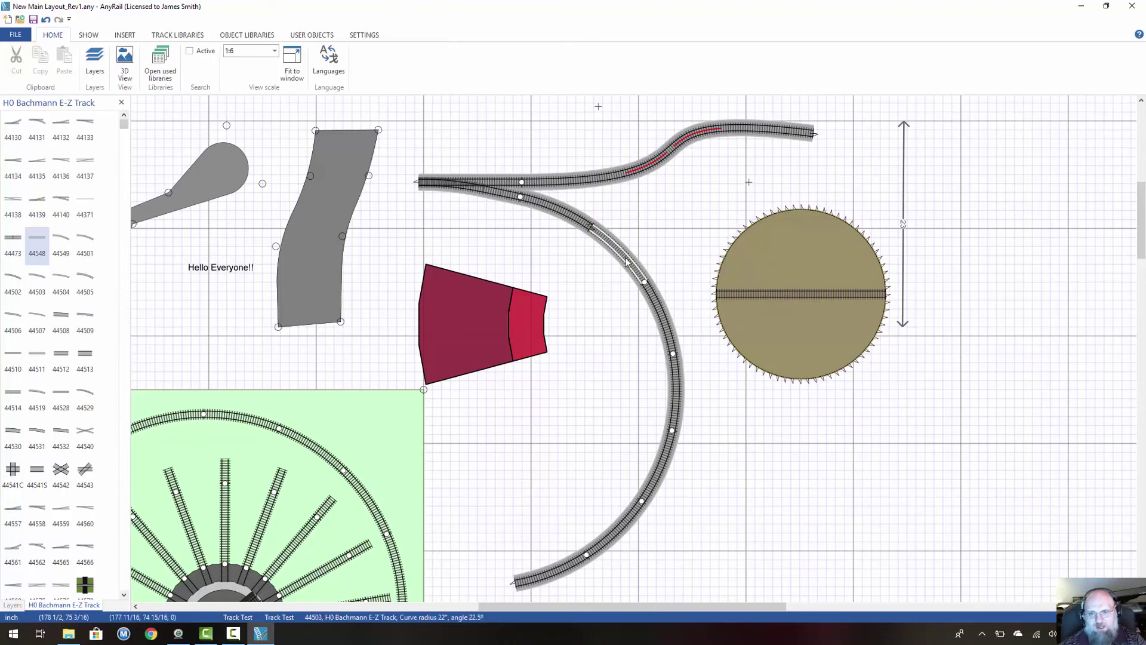
mouse_move(620, 253)
left_mouse_down()
mouse_move(688, 316)
mouse_move(621, 257)
mouse_move(669, 260)
mouse_move(621, 245)
left_mouse_up()
Step: Add a 44597 straight feeder 9" from the H0 Bachmann E-Z Track library, placed horizontally just above the red structure
left_click(623, 259)
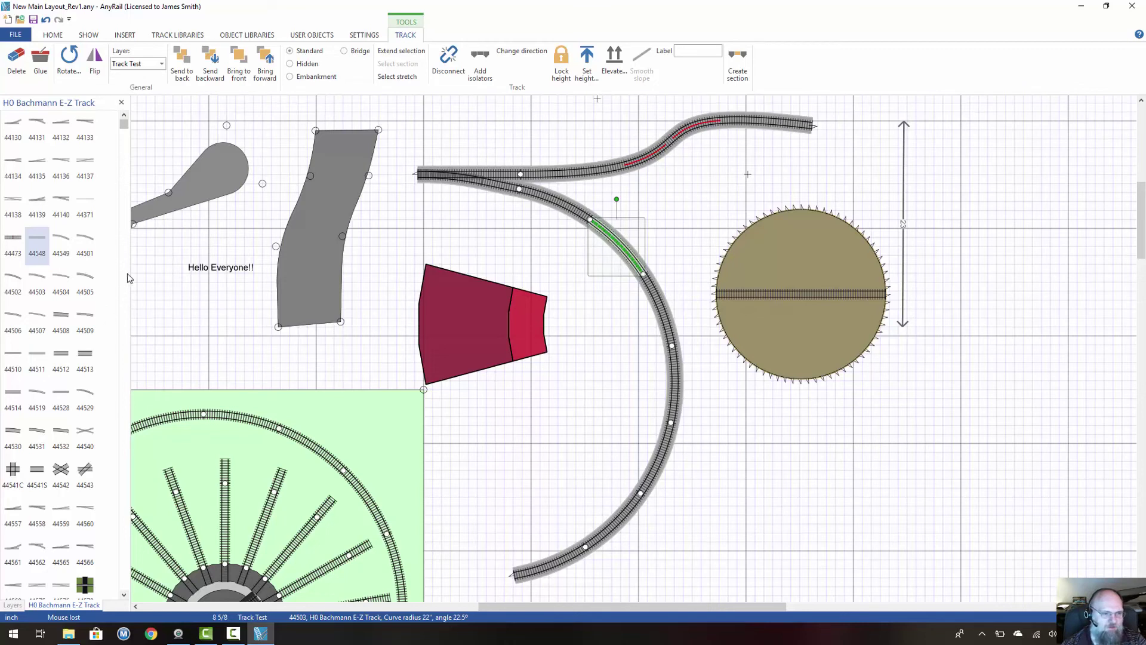
scroll(108, 373, "down", 2)
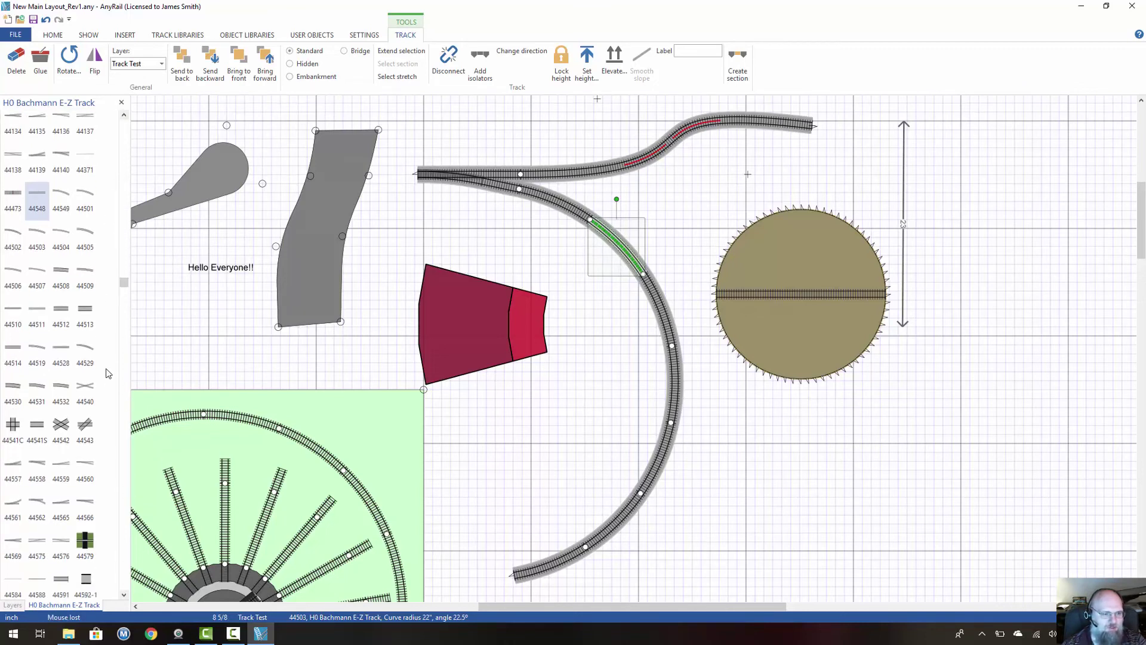
scroll(108, 373, "down", 4)
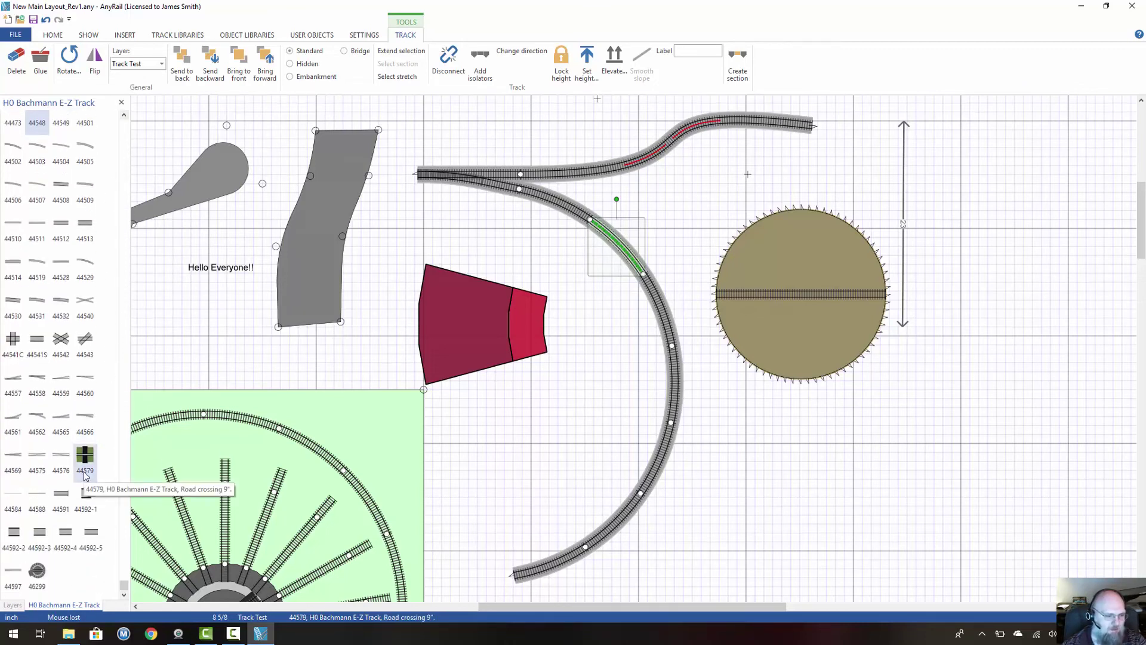
left_click(65, 531)
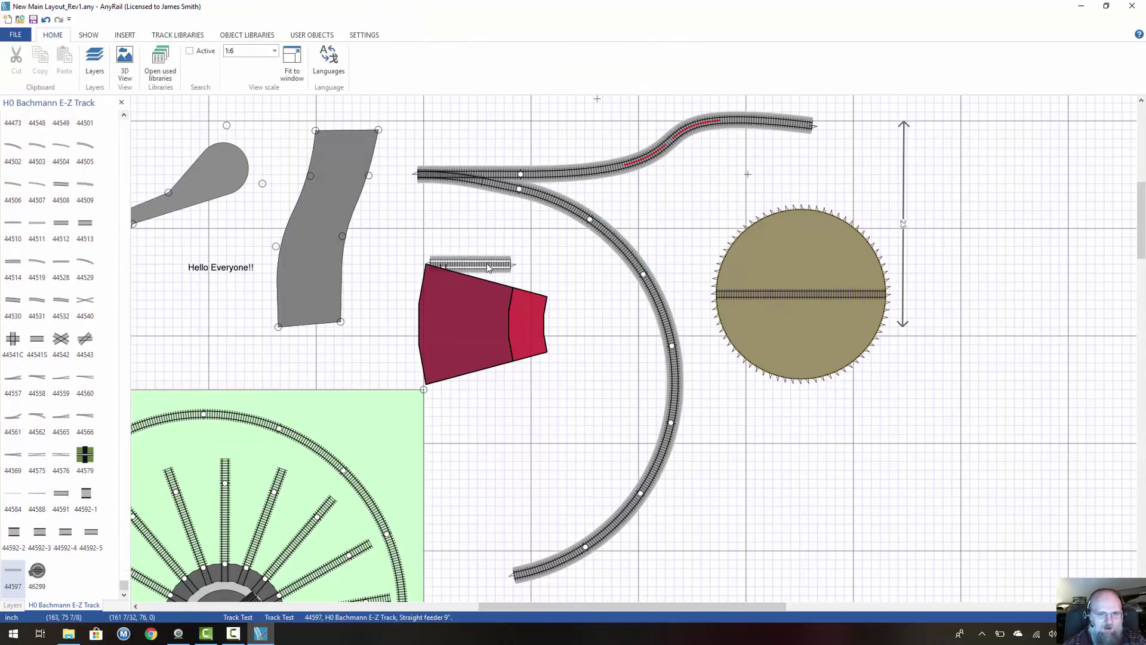
left_click_drag(486, 263, 497, 235)
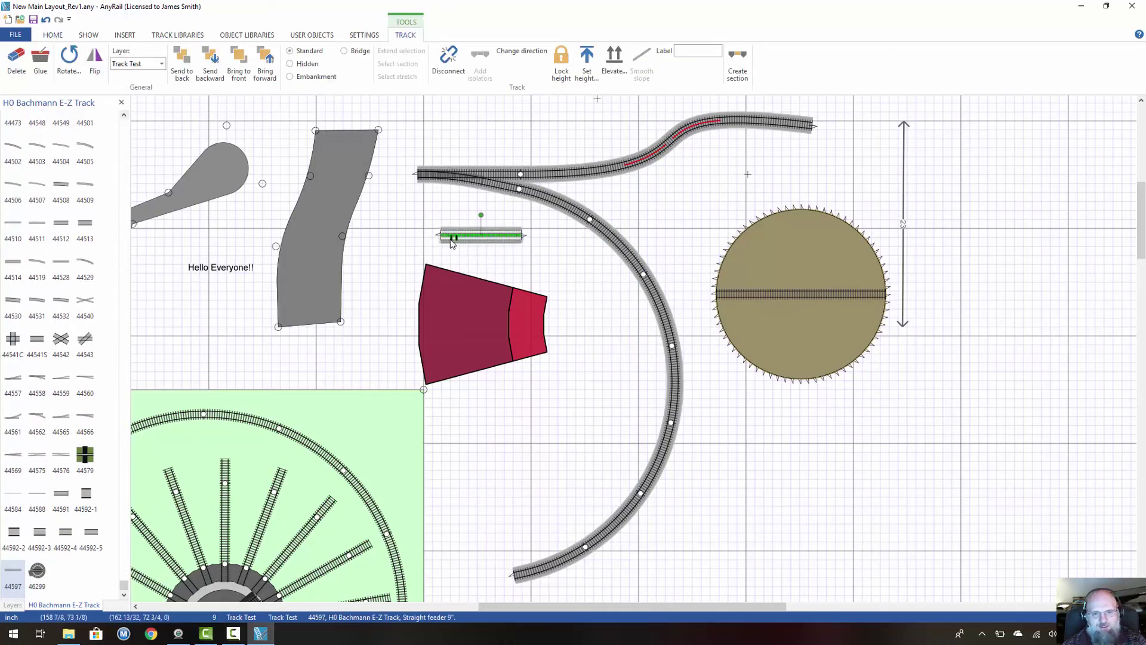
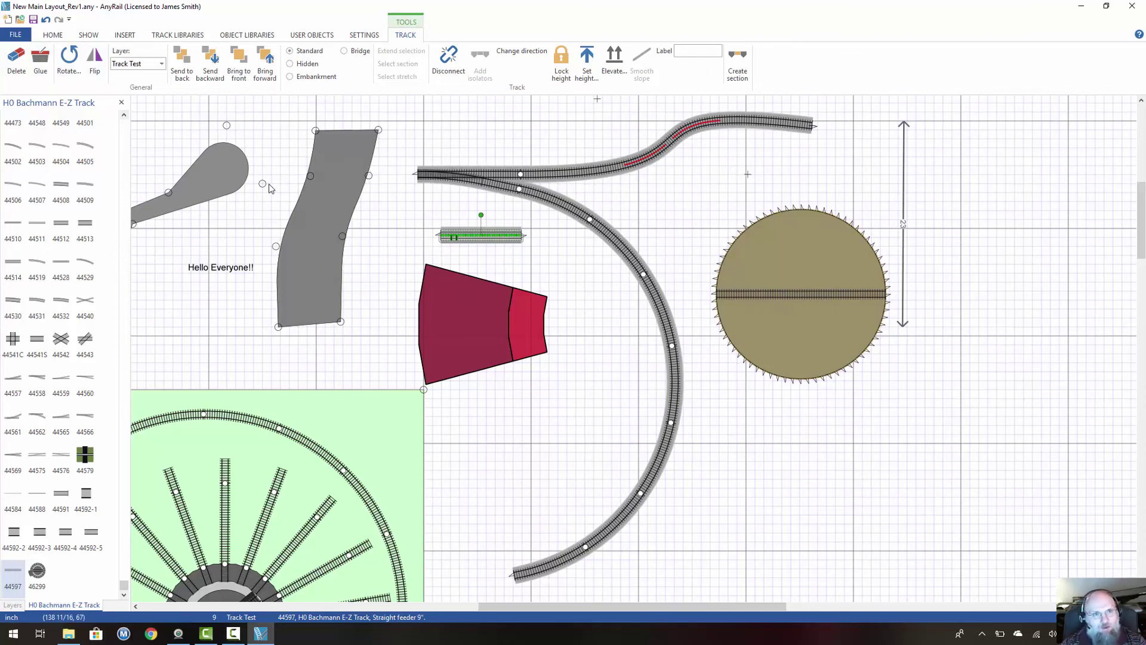
left_click(364, 34)
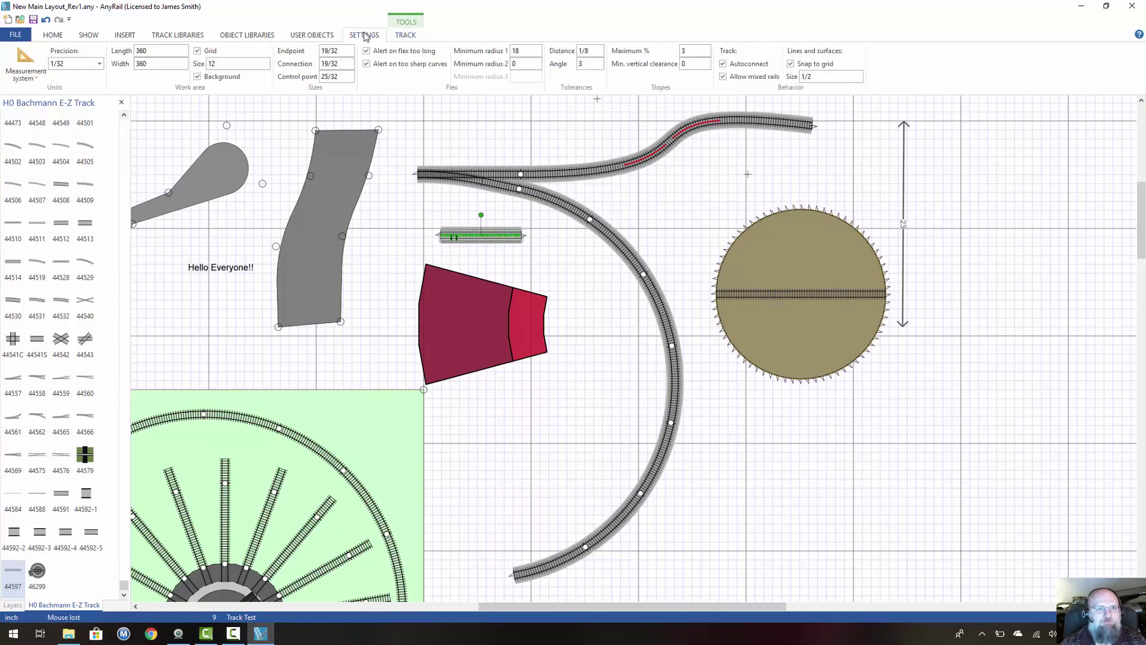
left_click(304, 36)
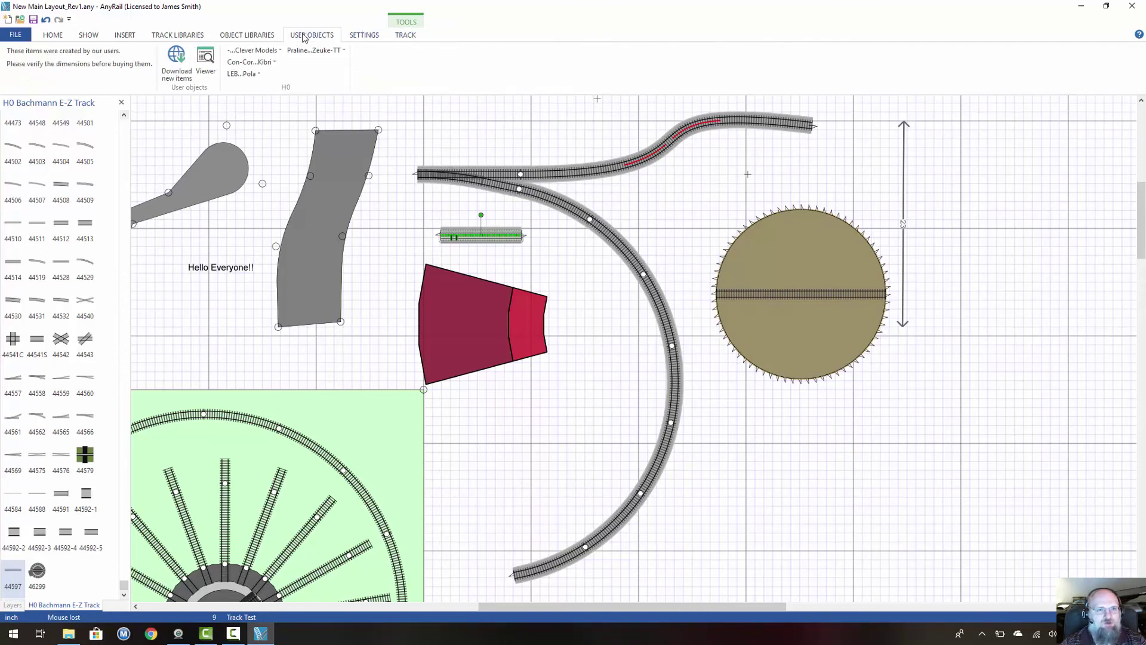
left_click(260, 35)
left_click(174, 36)
left_click(125, 36)
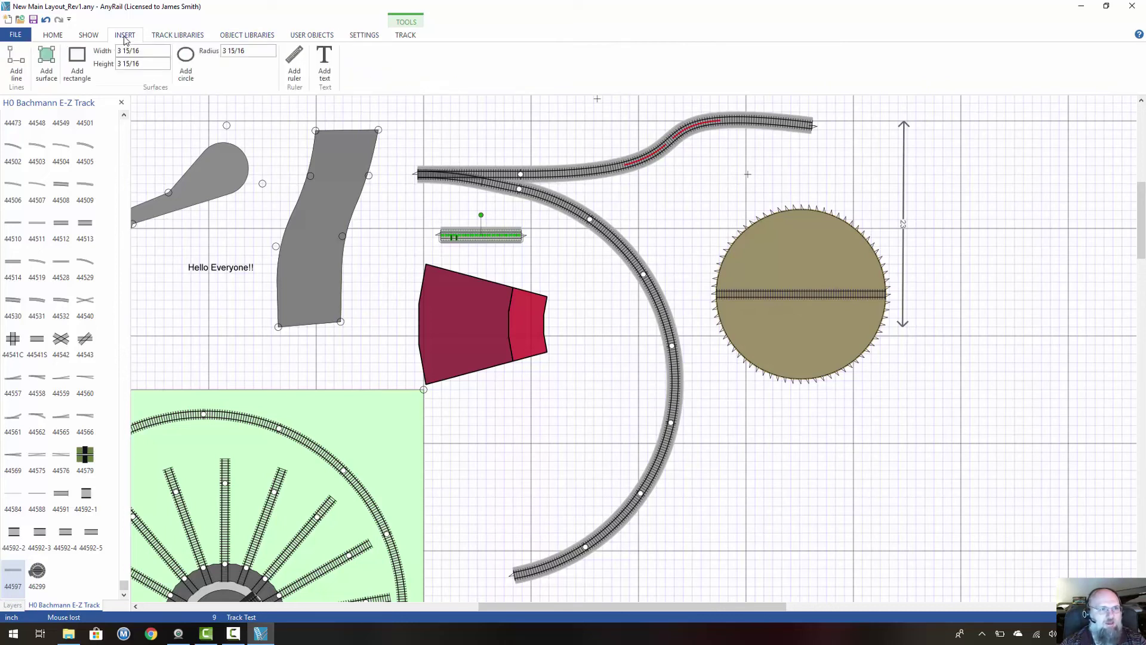
left_click(55, 36)
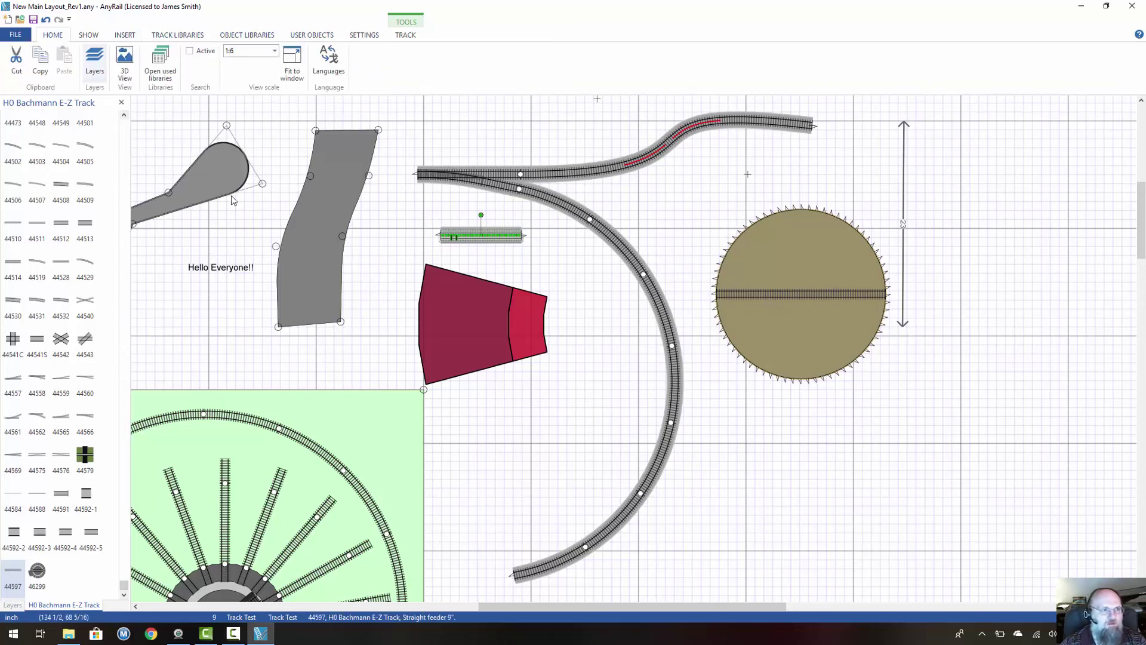
left_click(68, 19)
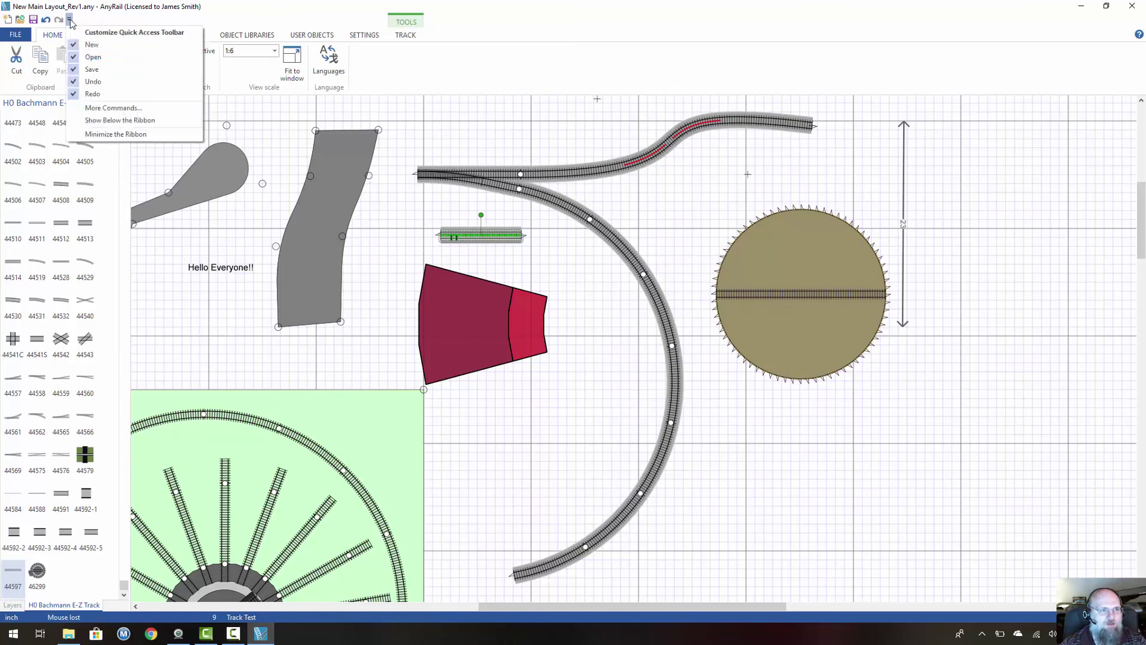
left_click(272, 146)
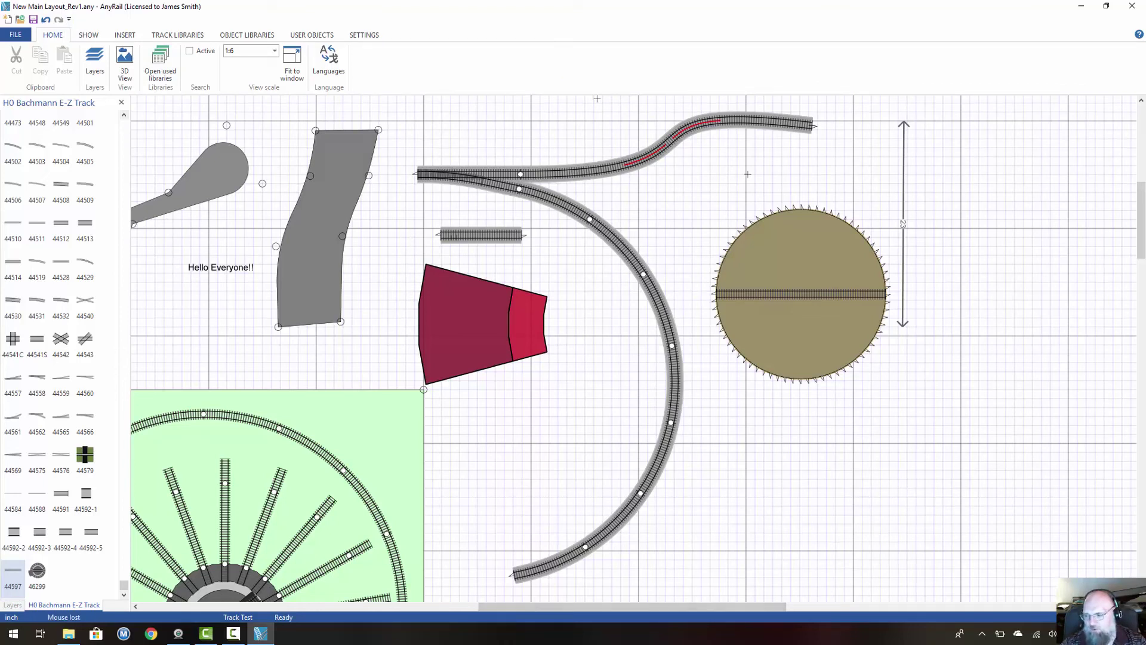
Step: Delete the Track Test layer together with all the objects on it
scroll(501, 253, "up", 1)
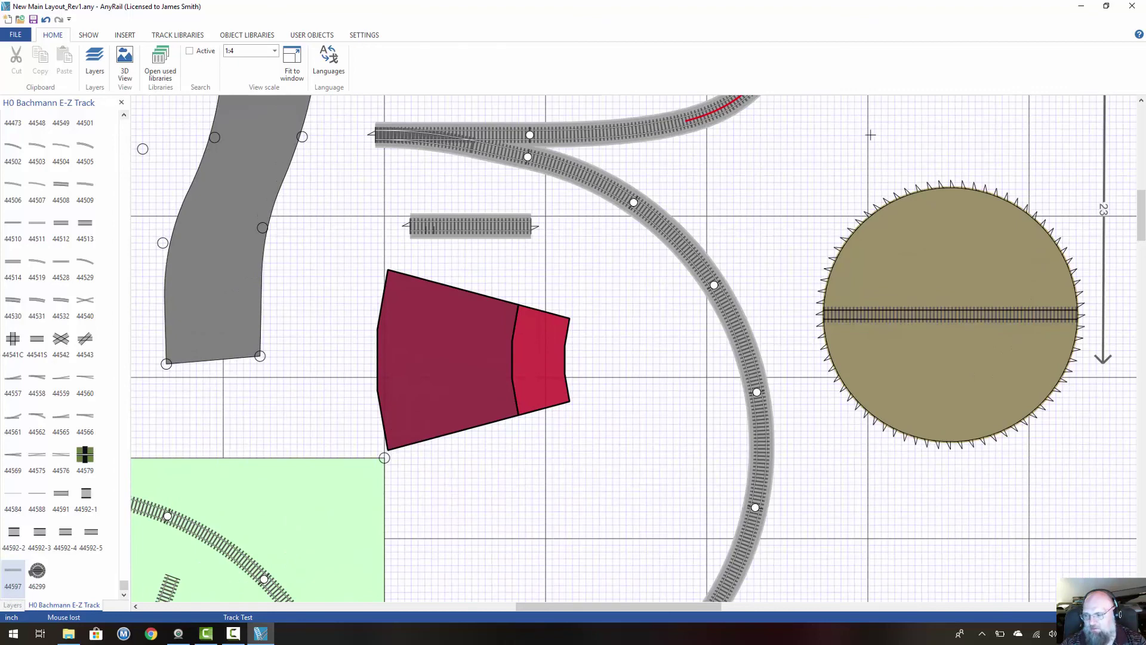
scroll(495, 227, "down", 2)
scroll(1048, 410, "down", 3)
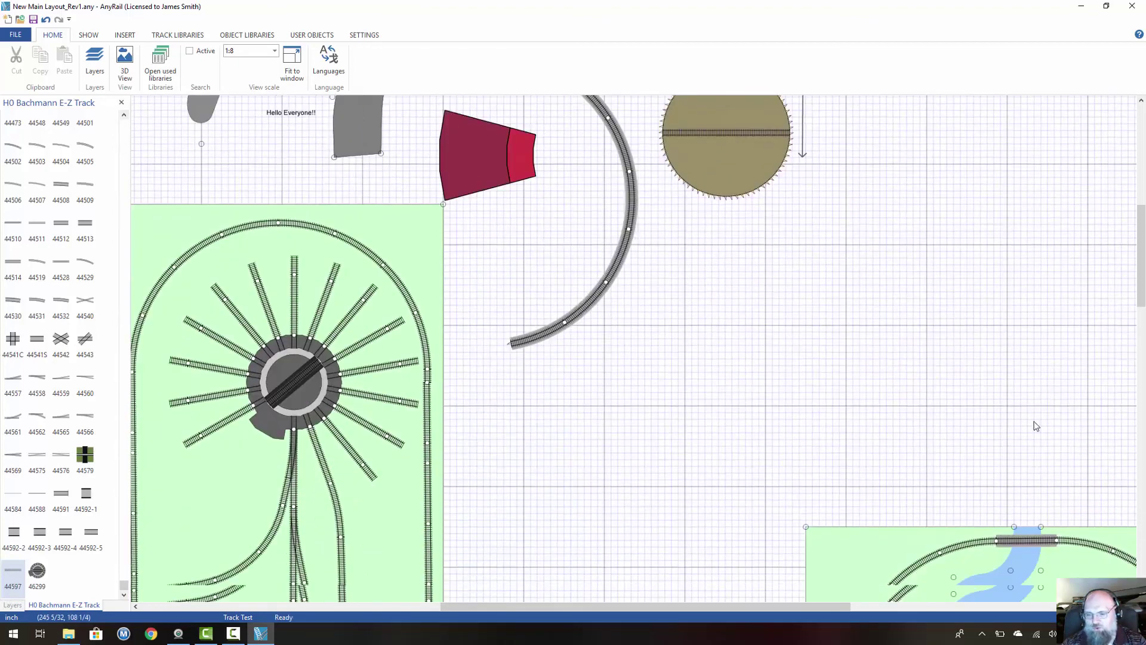
scroll(1036, 426, "up", 4)
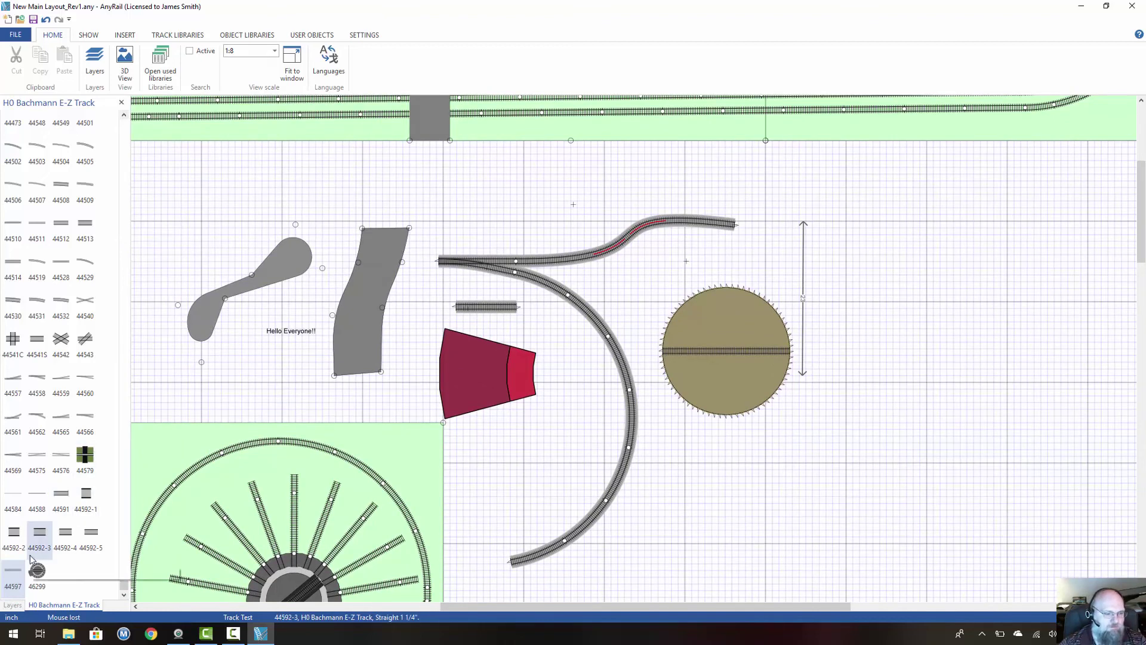
left_click(12, 604)
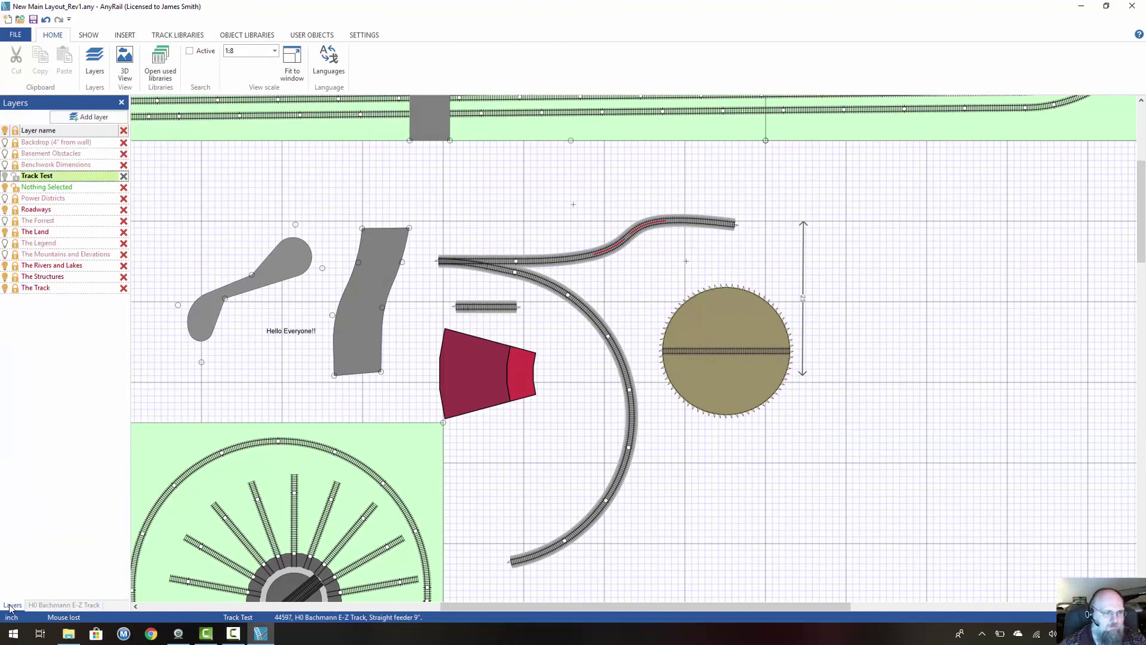
left_click(124, 176)
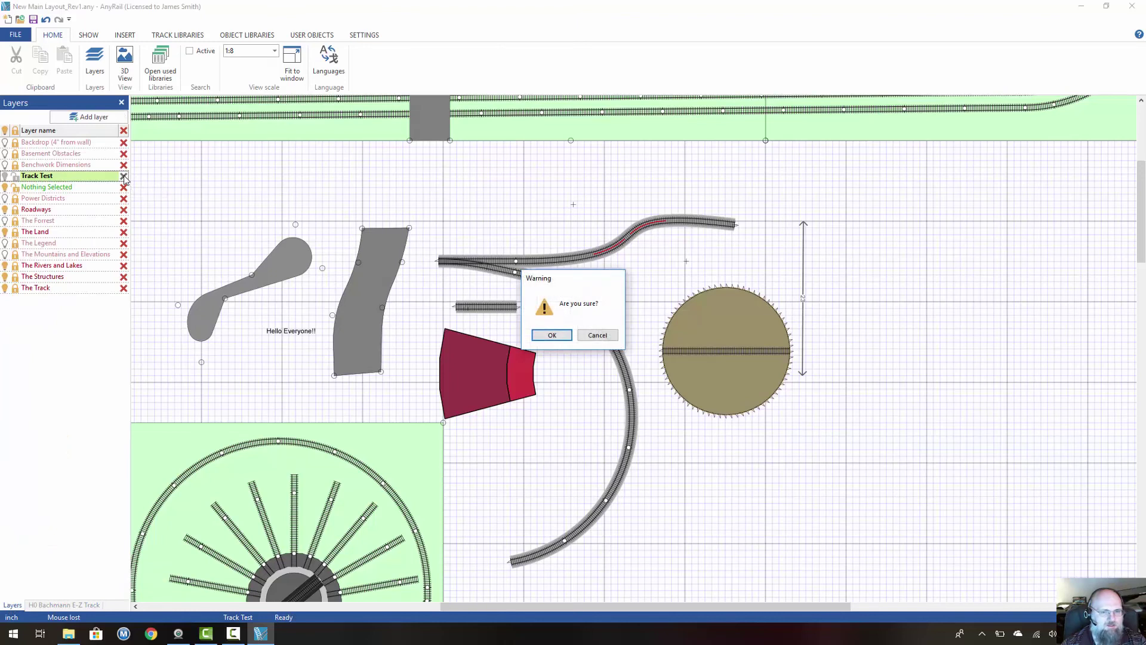
left_click(552, 336)
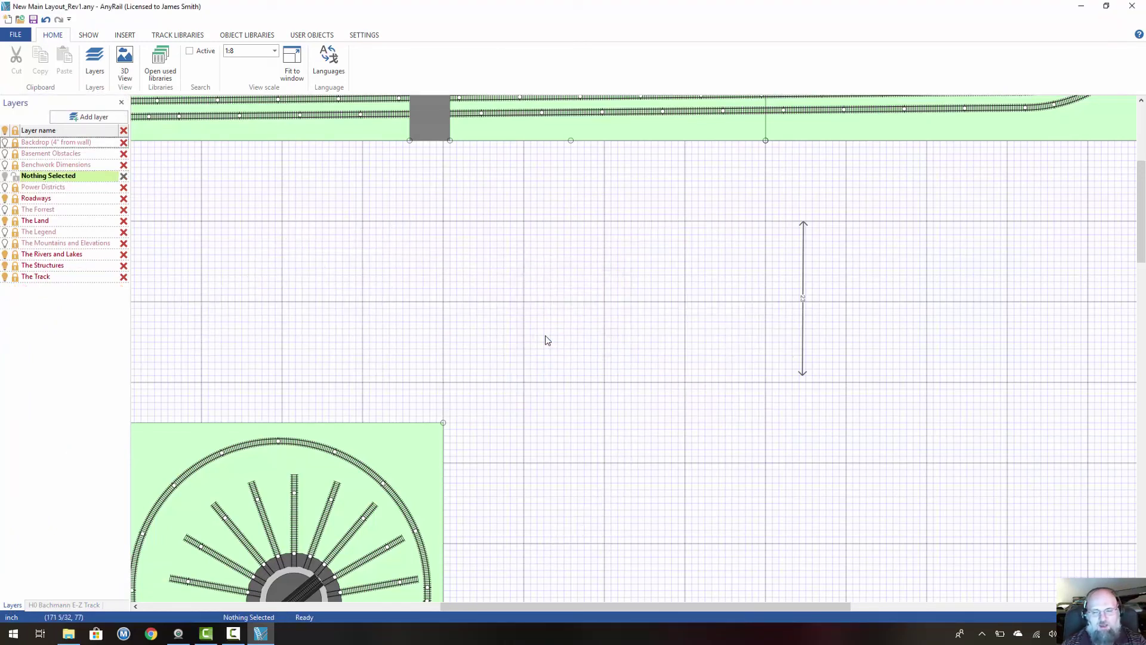
Step: Open the recent design Main Layout with obstacles 3.any without saving the changes to New Main Layout_Rev1.any
scroll(556, 335, "down", 3)
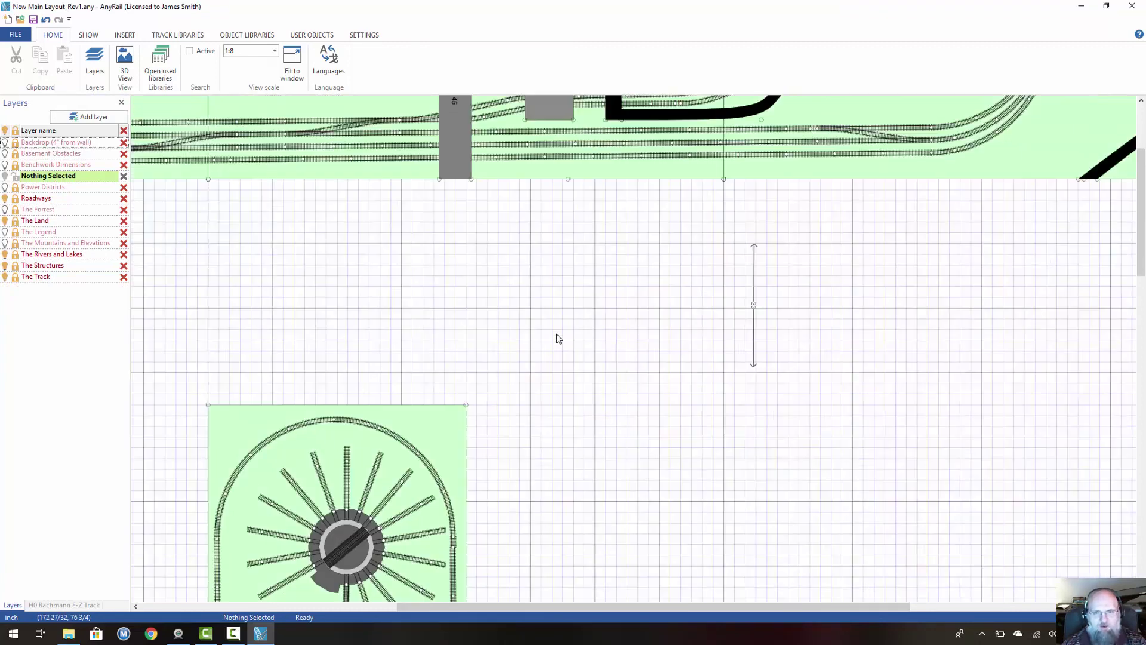
scroll(557, 337, "down", 4)
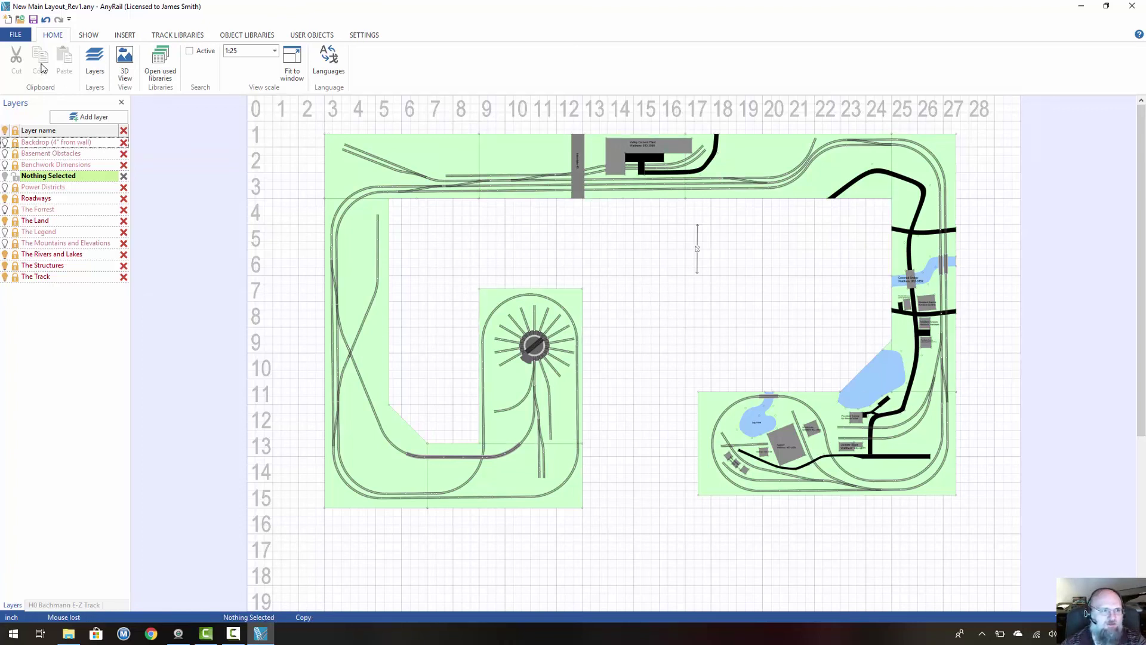
left_click(20, 35)
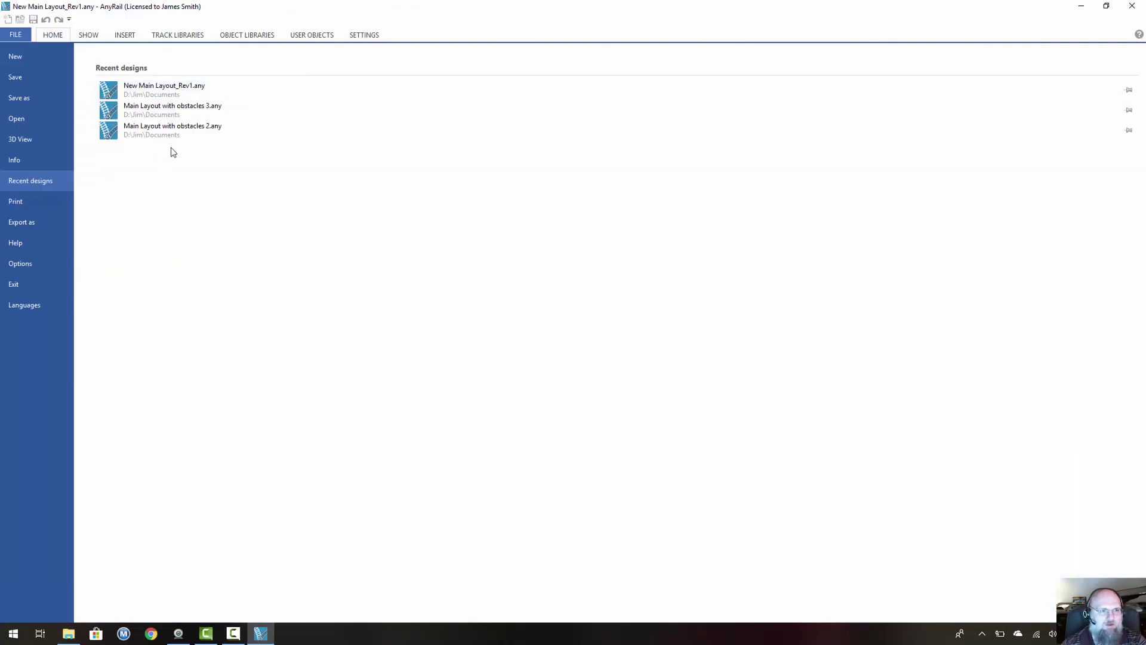
left_click(177, 107)
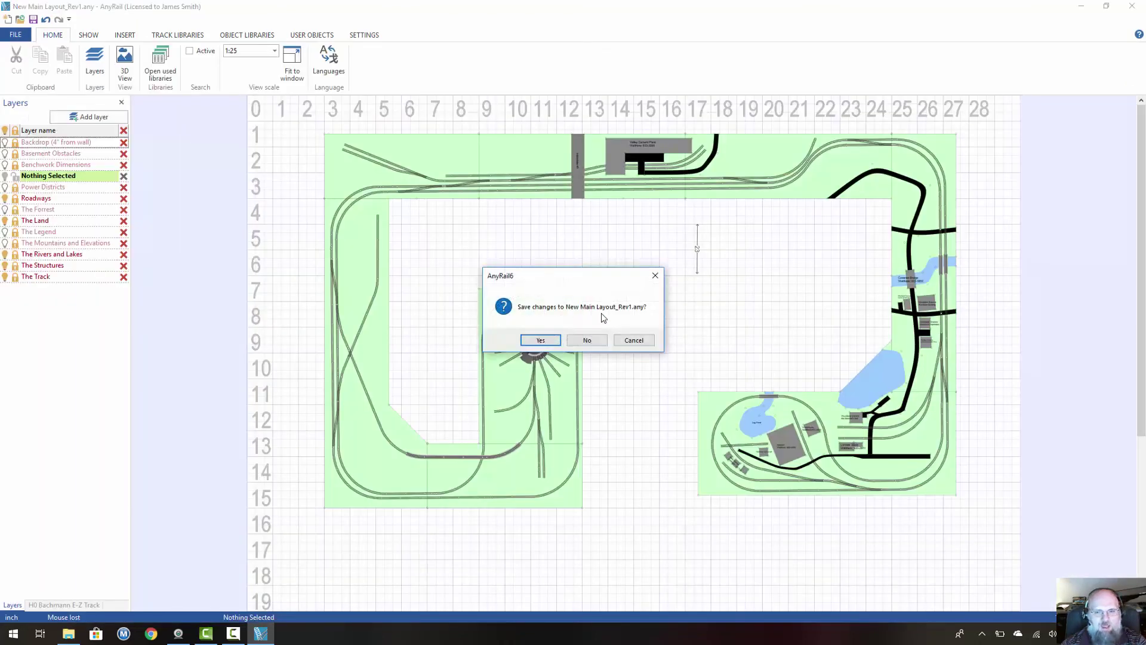
left_click(586, 340)
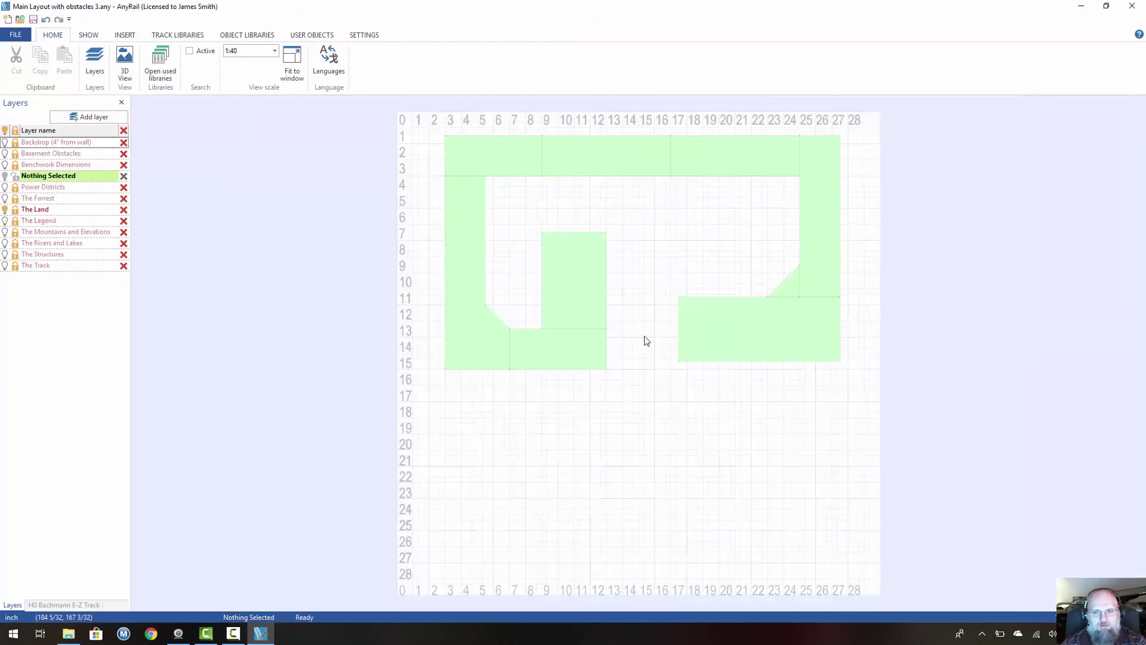
Step: Make all hidden layers visible, from The Track and The Structures through to Basement Obstacles and Backdrop (4" from wall)
left_click(4, 265)
left_click(4, 254)
left_click(5, 244)
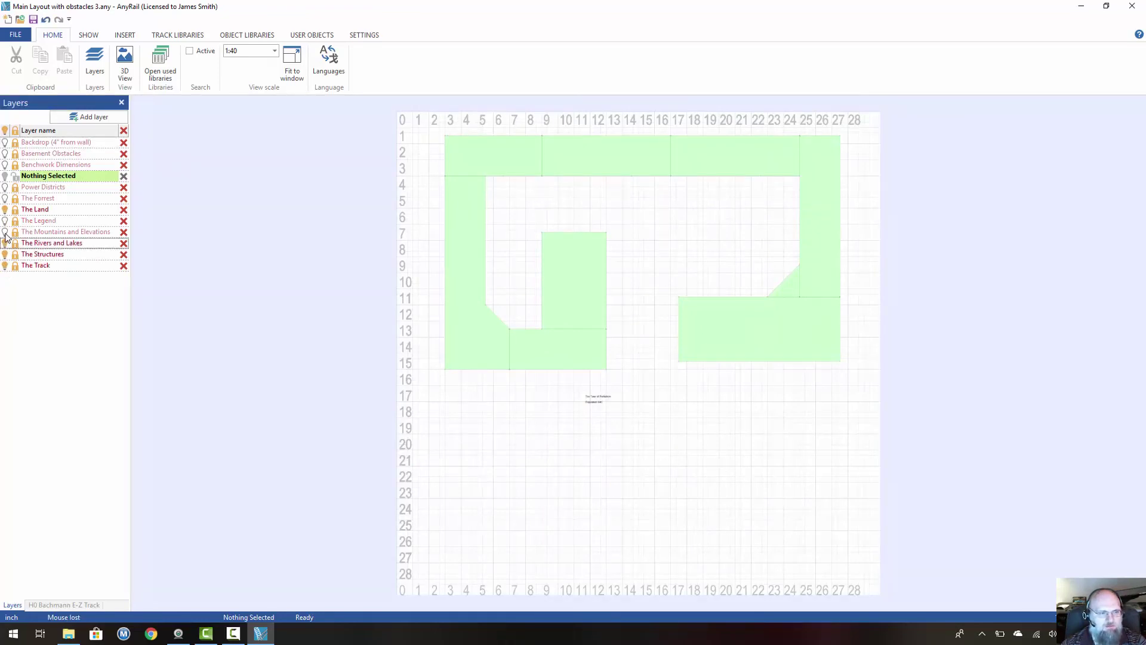
left_click(5, 232)
left_click(5, 220)
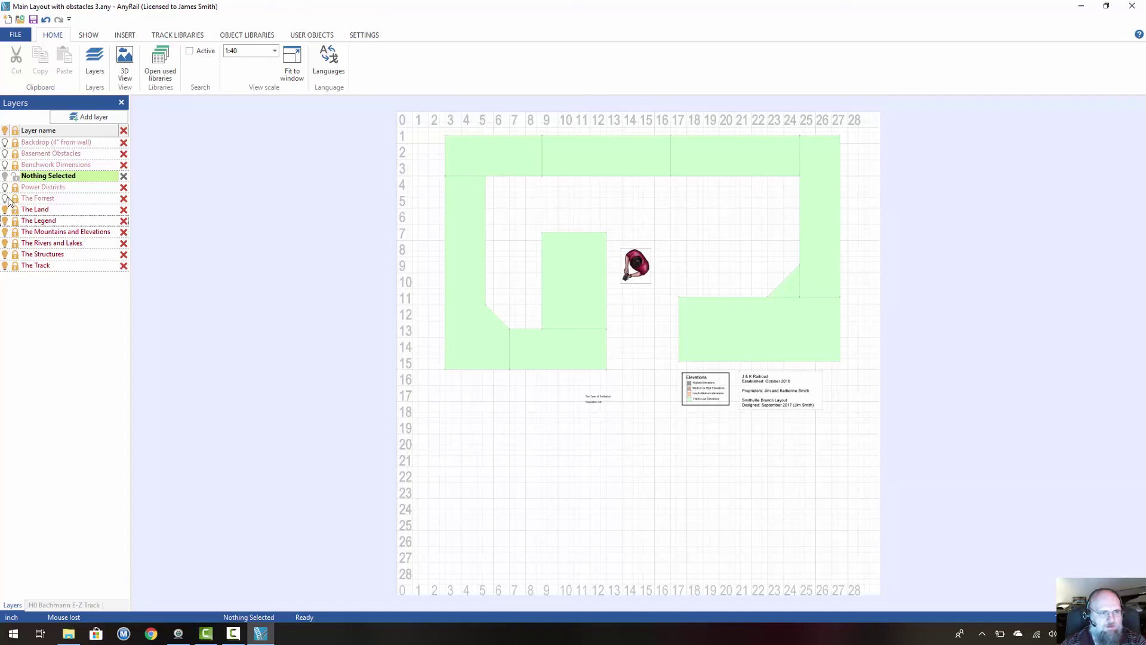
left_click(5, 198)
left_click(4, 187)
left_click(5, 165)
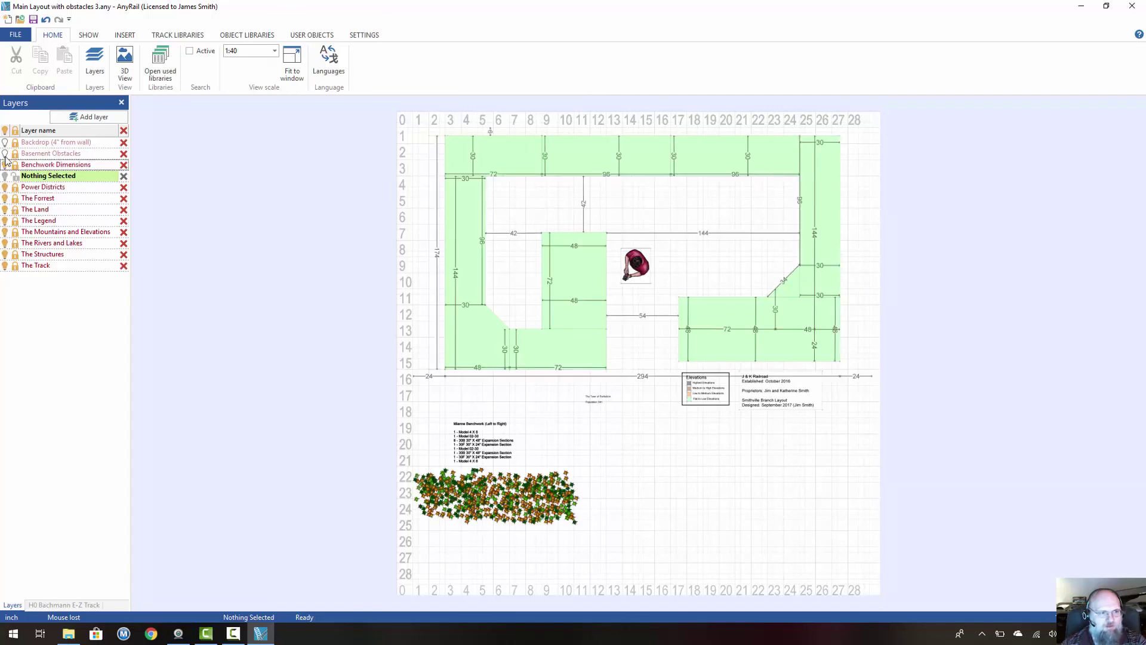
left_click(5, 153)
left_click(5, 142)
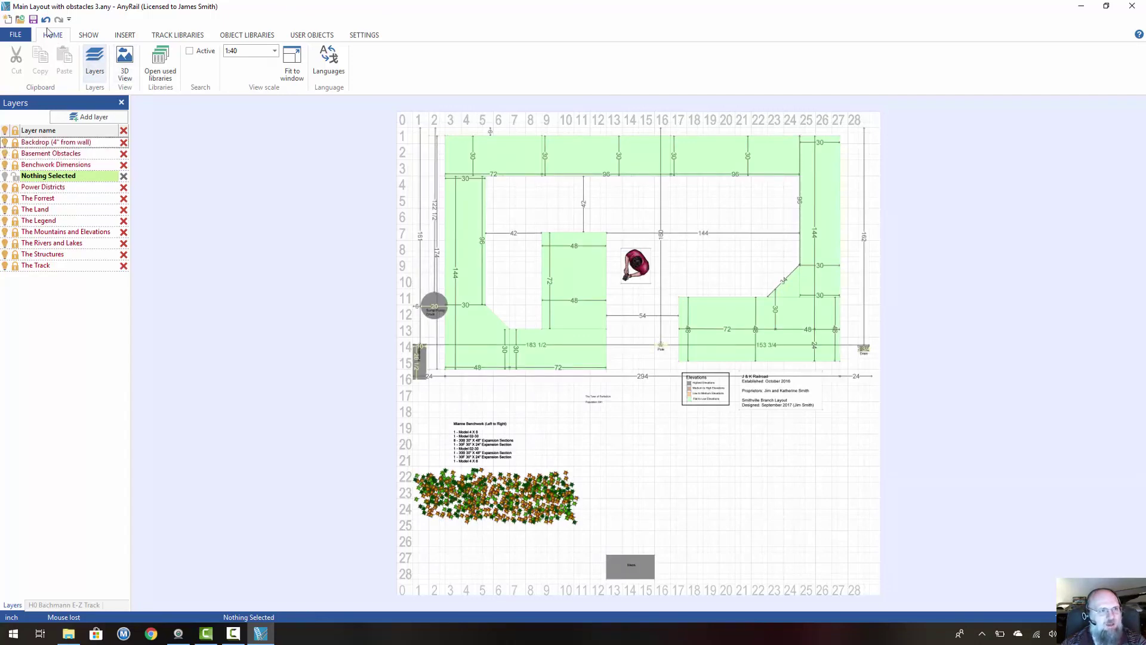
Step: Open the recent design Main Layout with obstacles 2.any, discarding the changes to Main Layout with obstacles 3.any
left_click(15, 35)
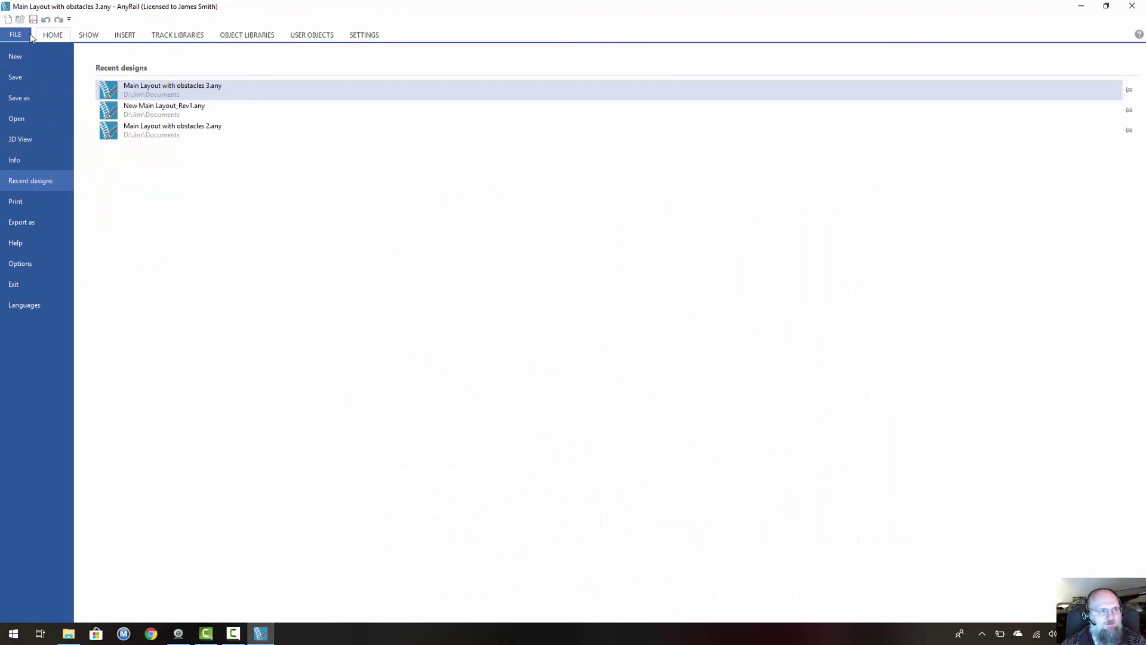
left_click(173, 127)
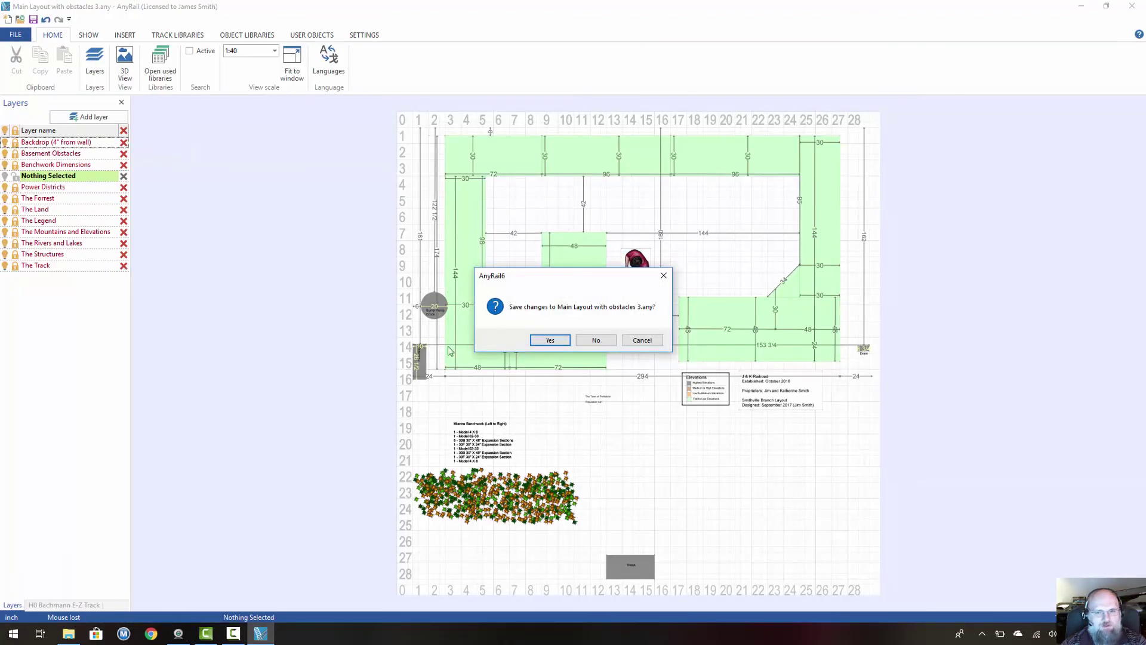
left_click(594, 341)
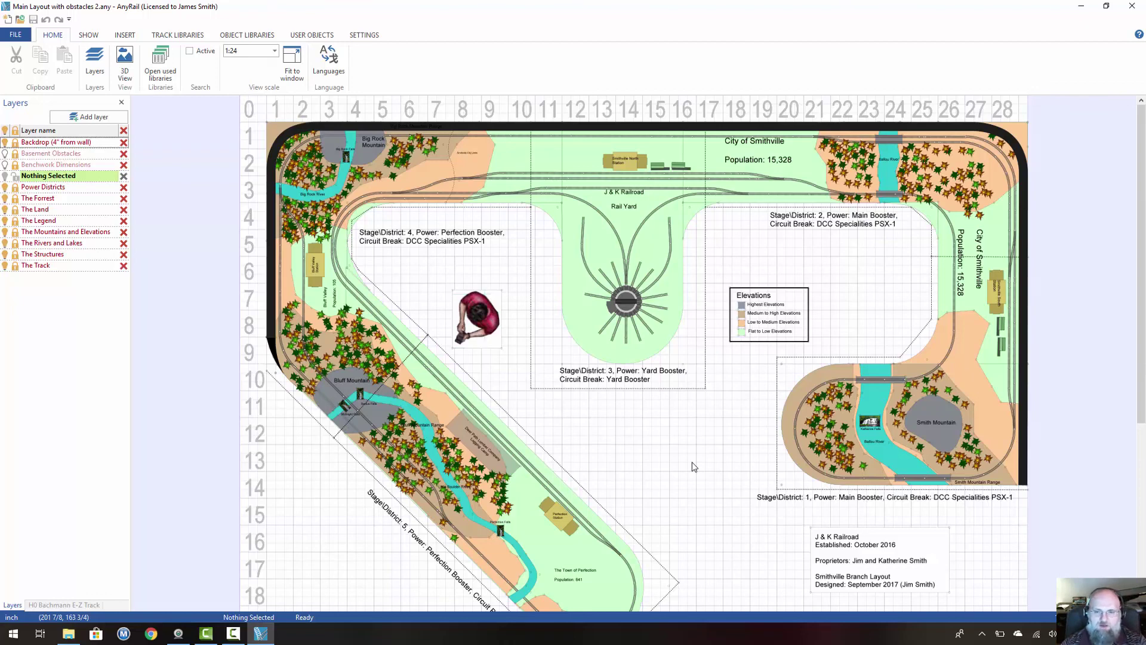
Step: Examine the whole layout design, including its terrain, rail yard, power district labels and elevations legend
scroll(693, 459, "down", 1)
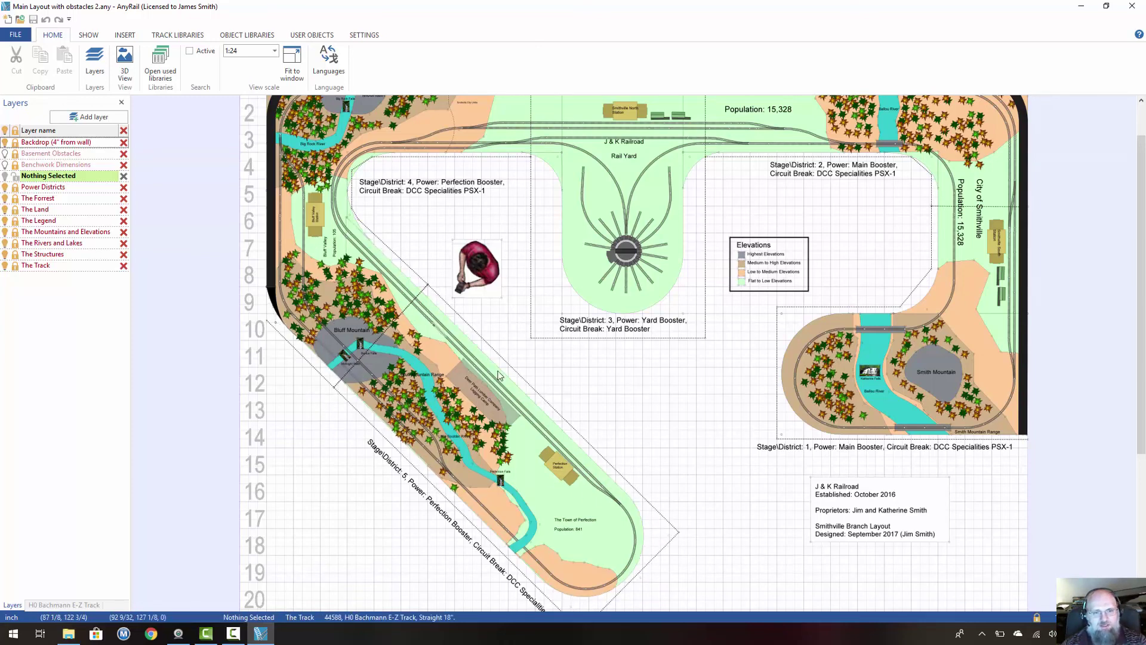
scroll(711, 475, "up", 1)
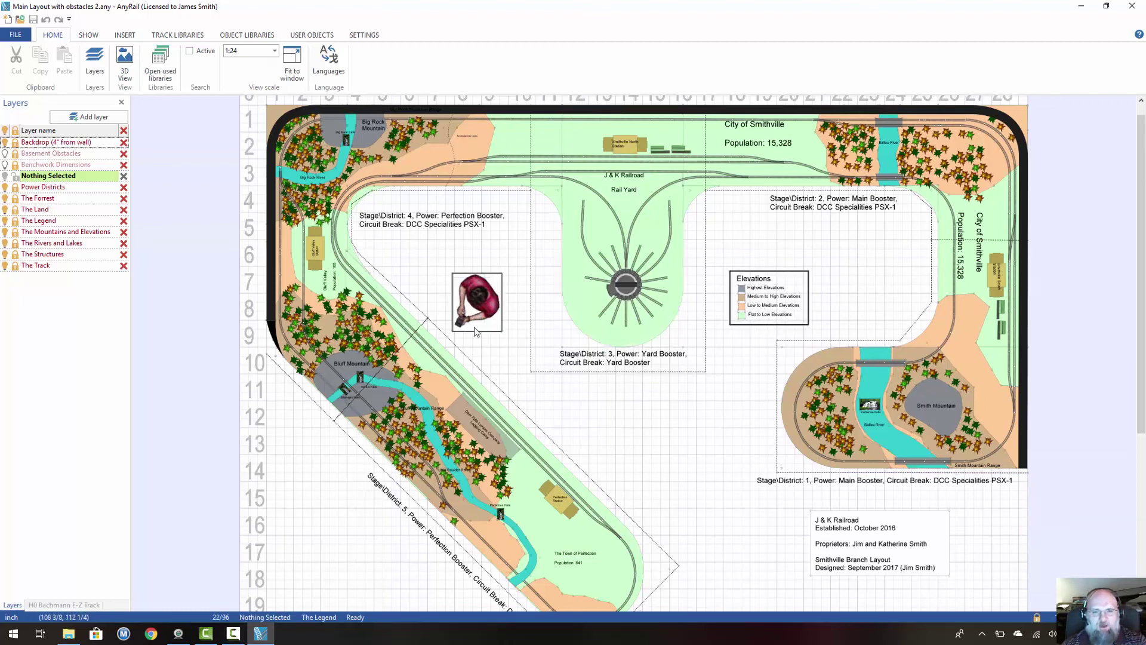
scroll(720, 466, "up", 1)
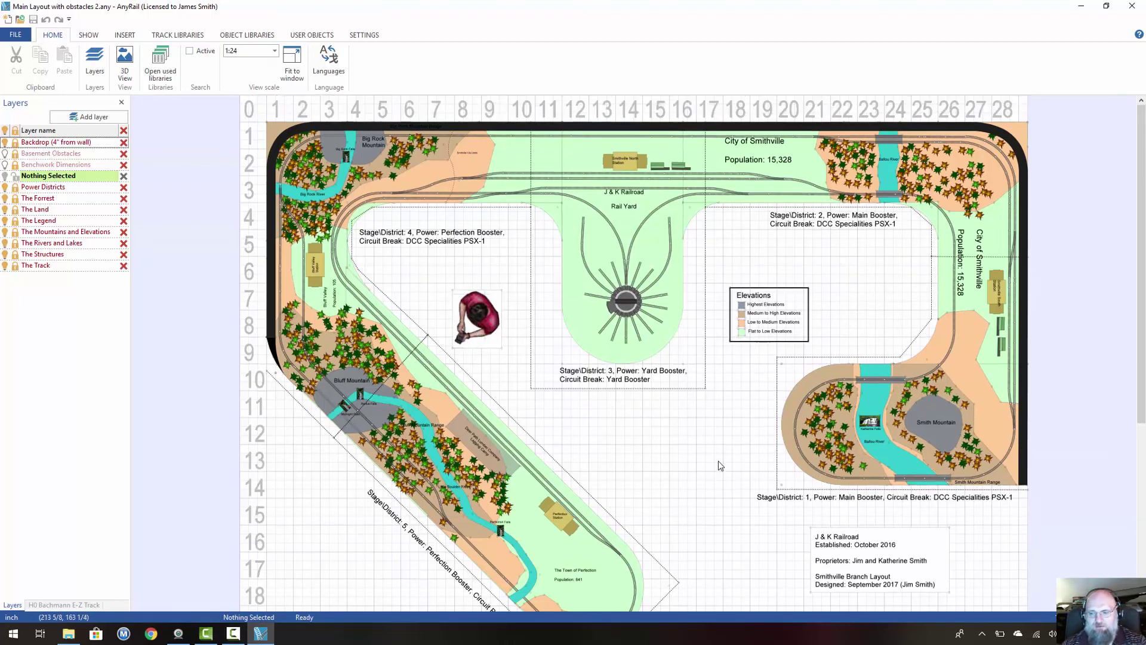
scroll(753, 409, "down", 10)
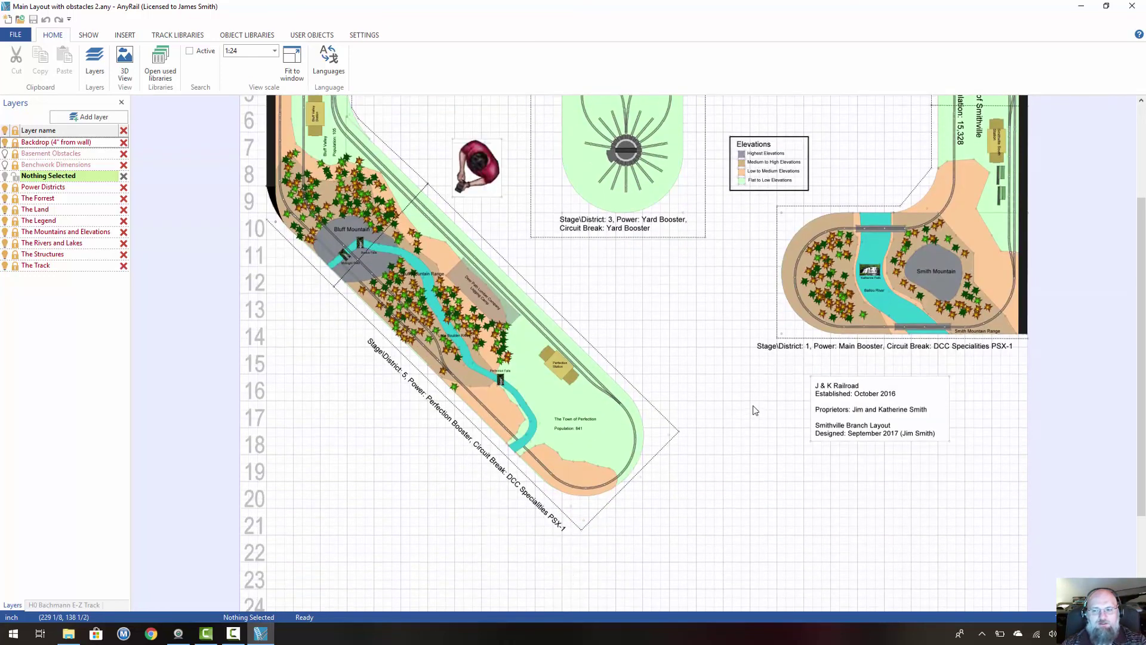
scroll(753, 409, "up", 7)
scroll(753, 410, "up", 3)
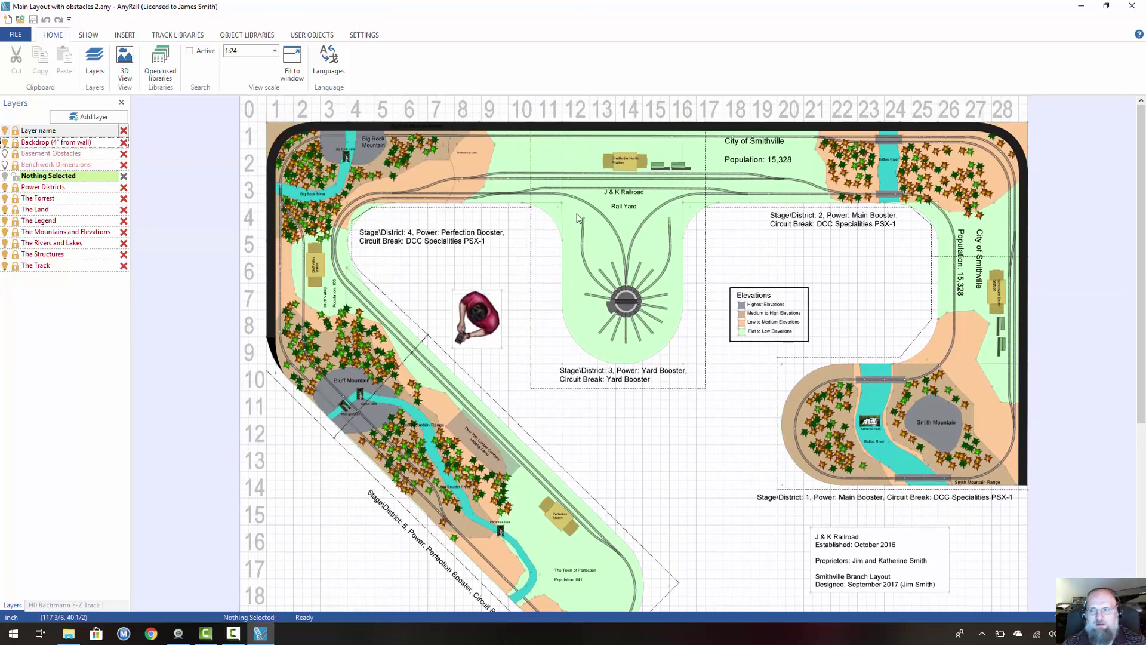
Step: Exit the track planning program
left_click(15, 35)
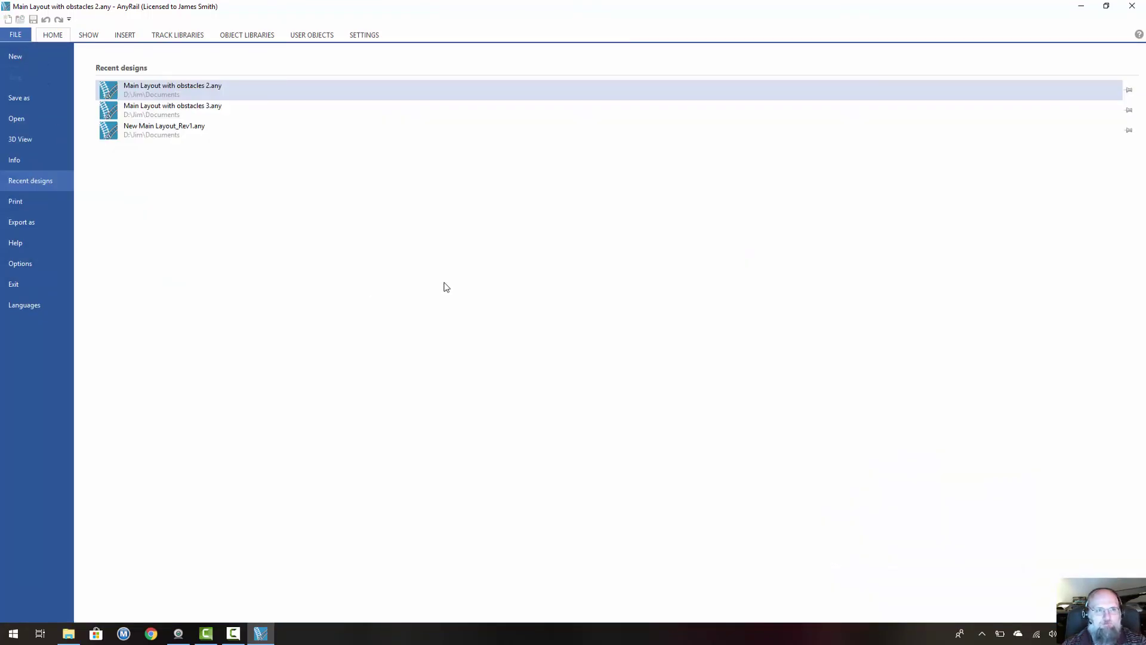
left_click(49, 286)
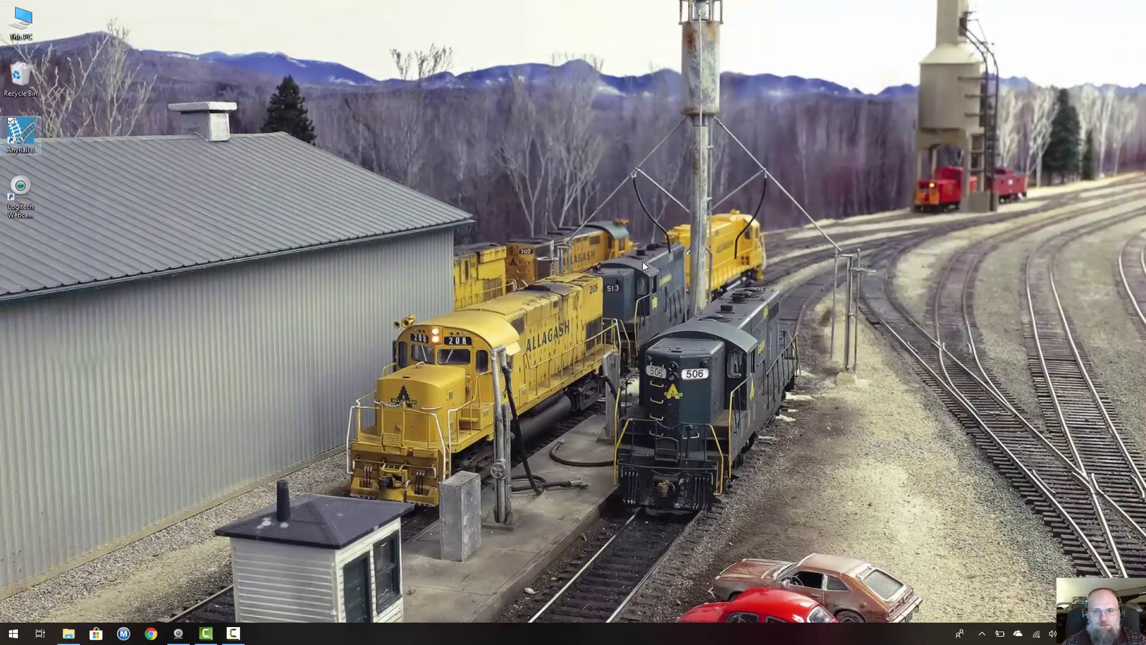